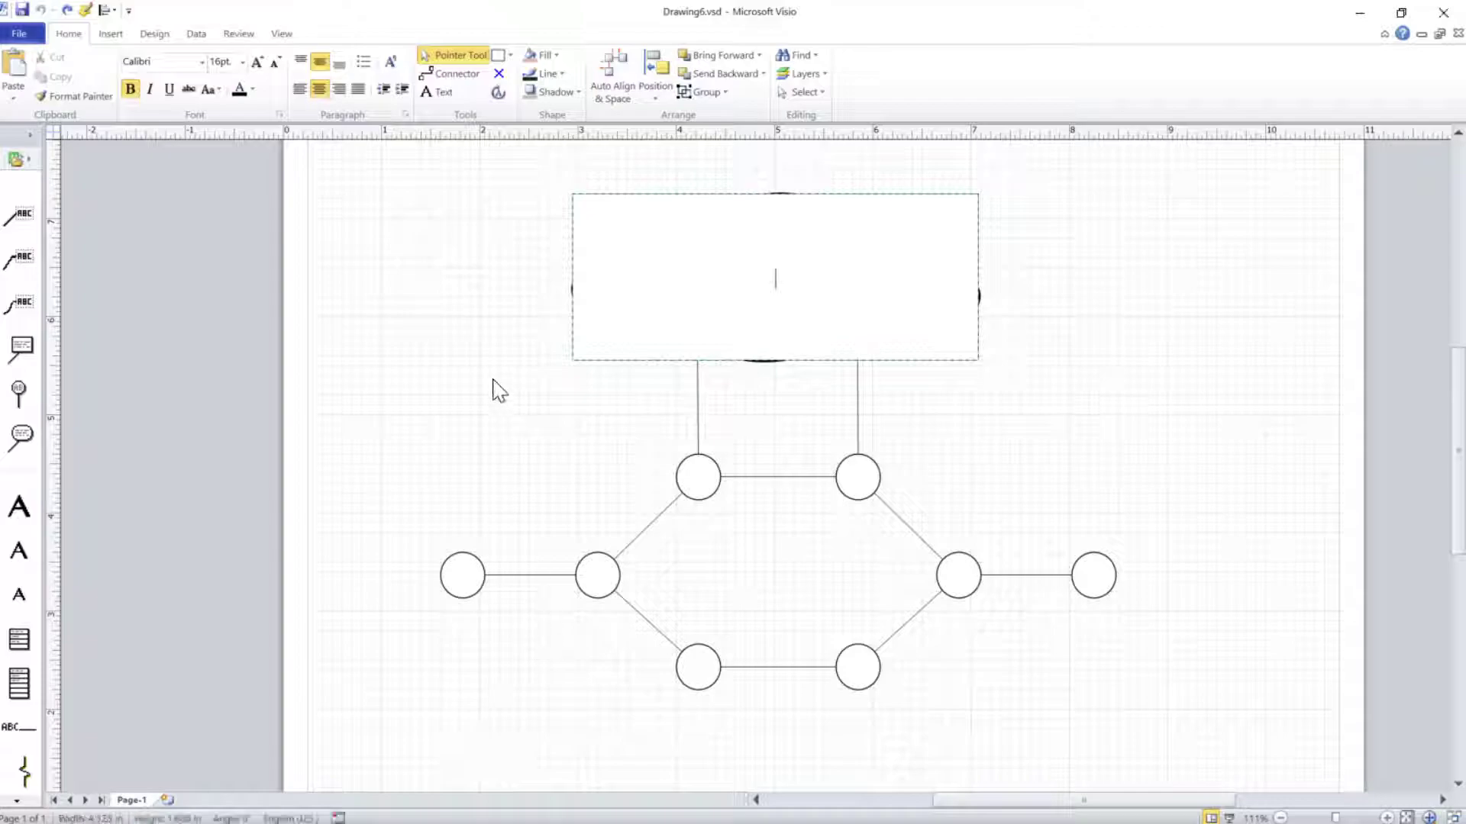
Leave the cloud's text editing and set the cloud shape's outline color to red.
click(494, 382)
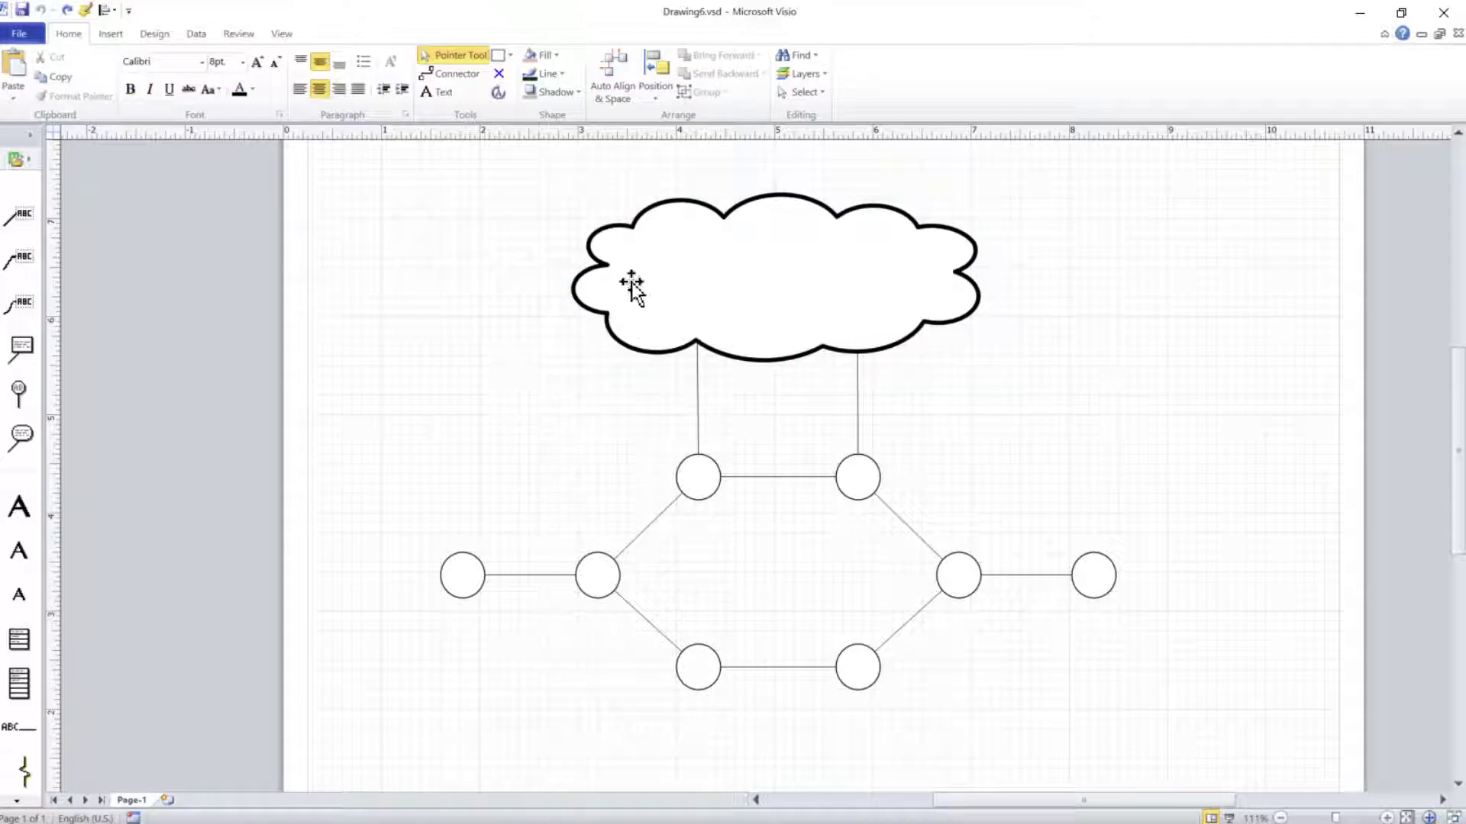
click(728, 310)
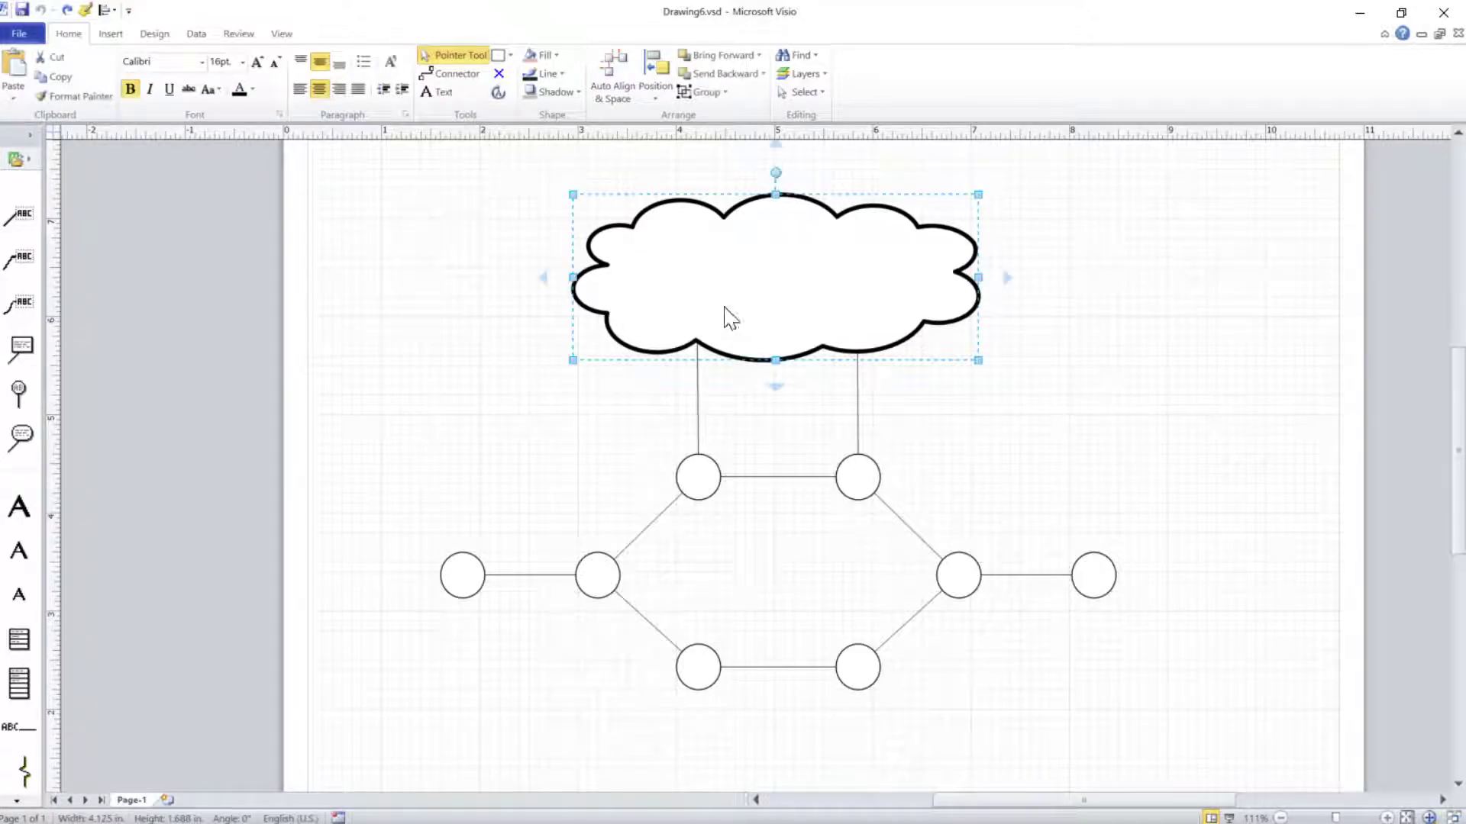
click(563, 74)
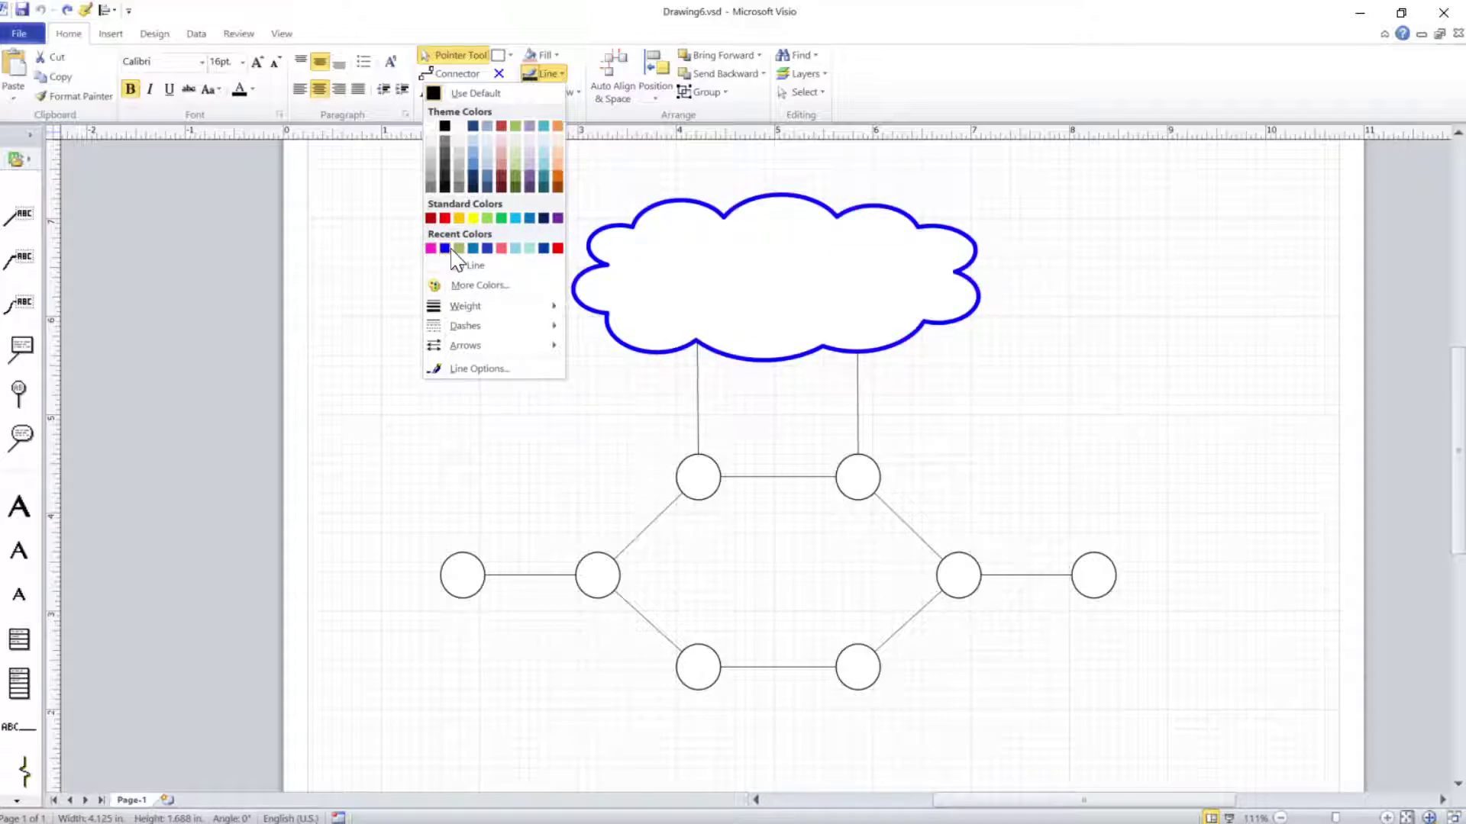
click(558, 248)
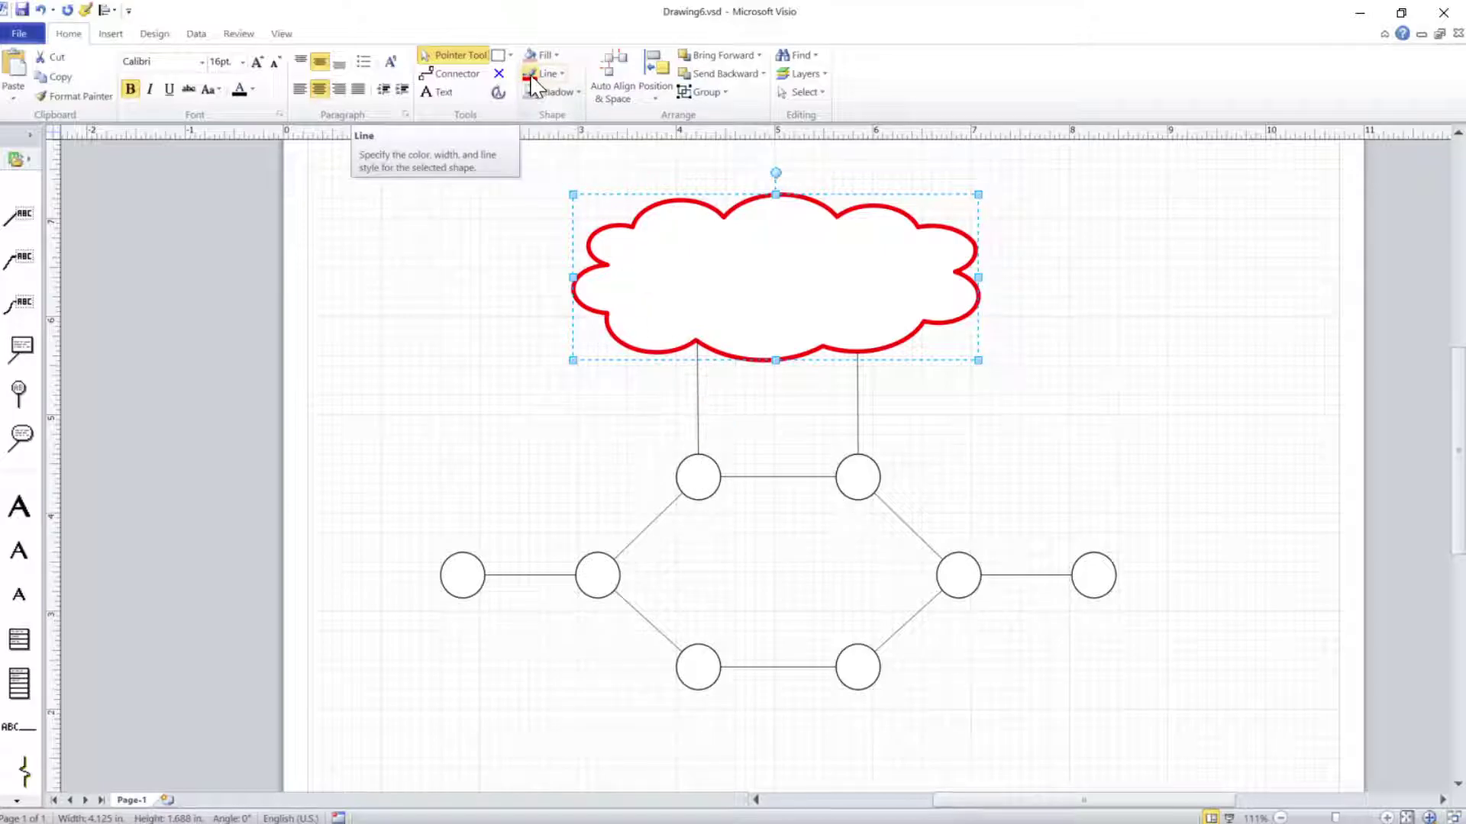
Apply the red line color to the hexagon's upper-left circle and its leftmost circle.
click(703, 479)
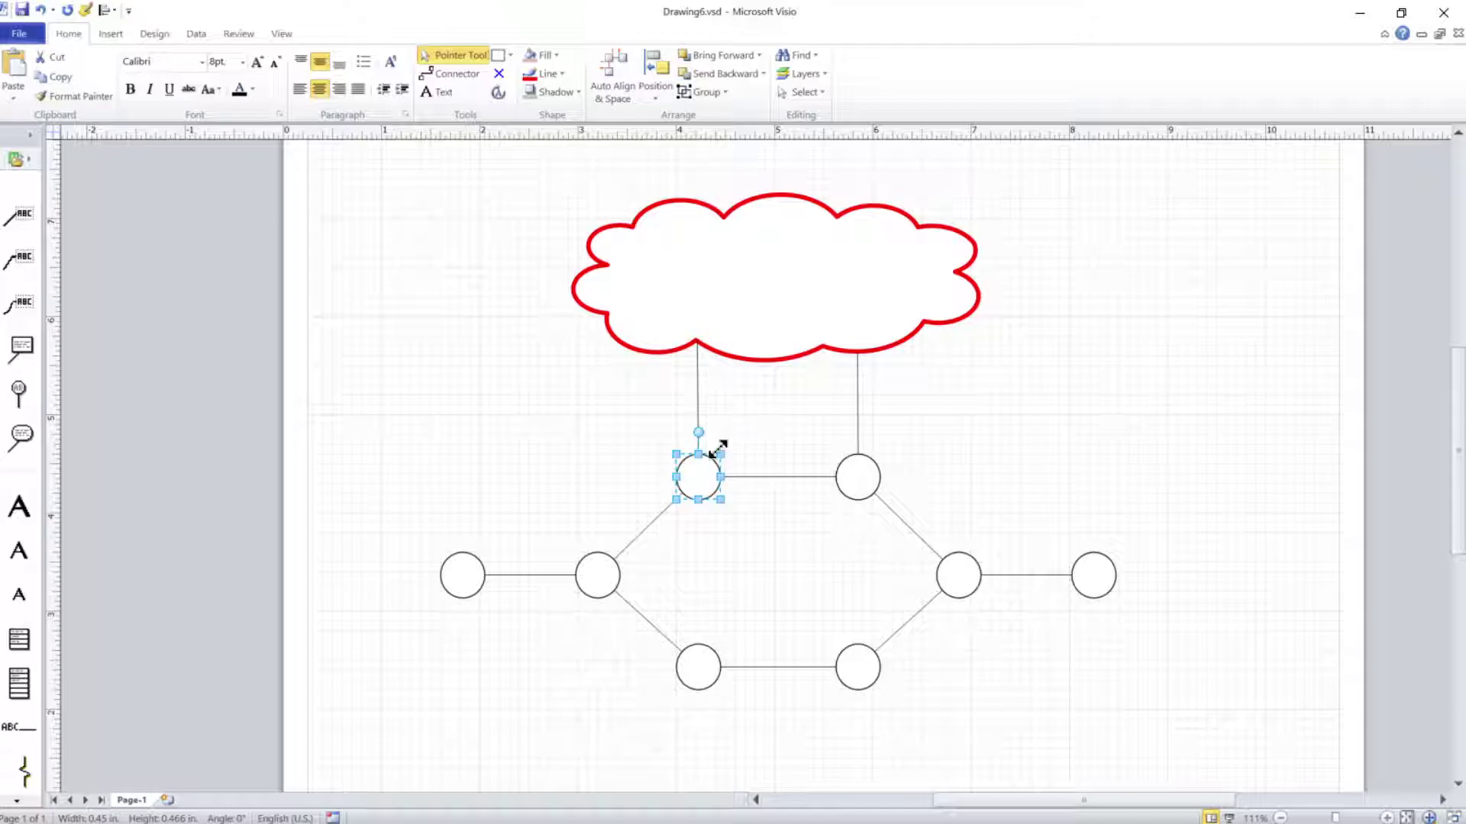
click(535, 74)
click(595, 574)
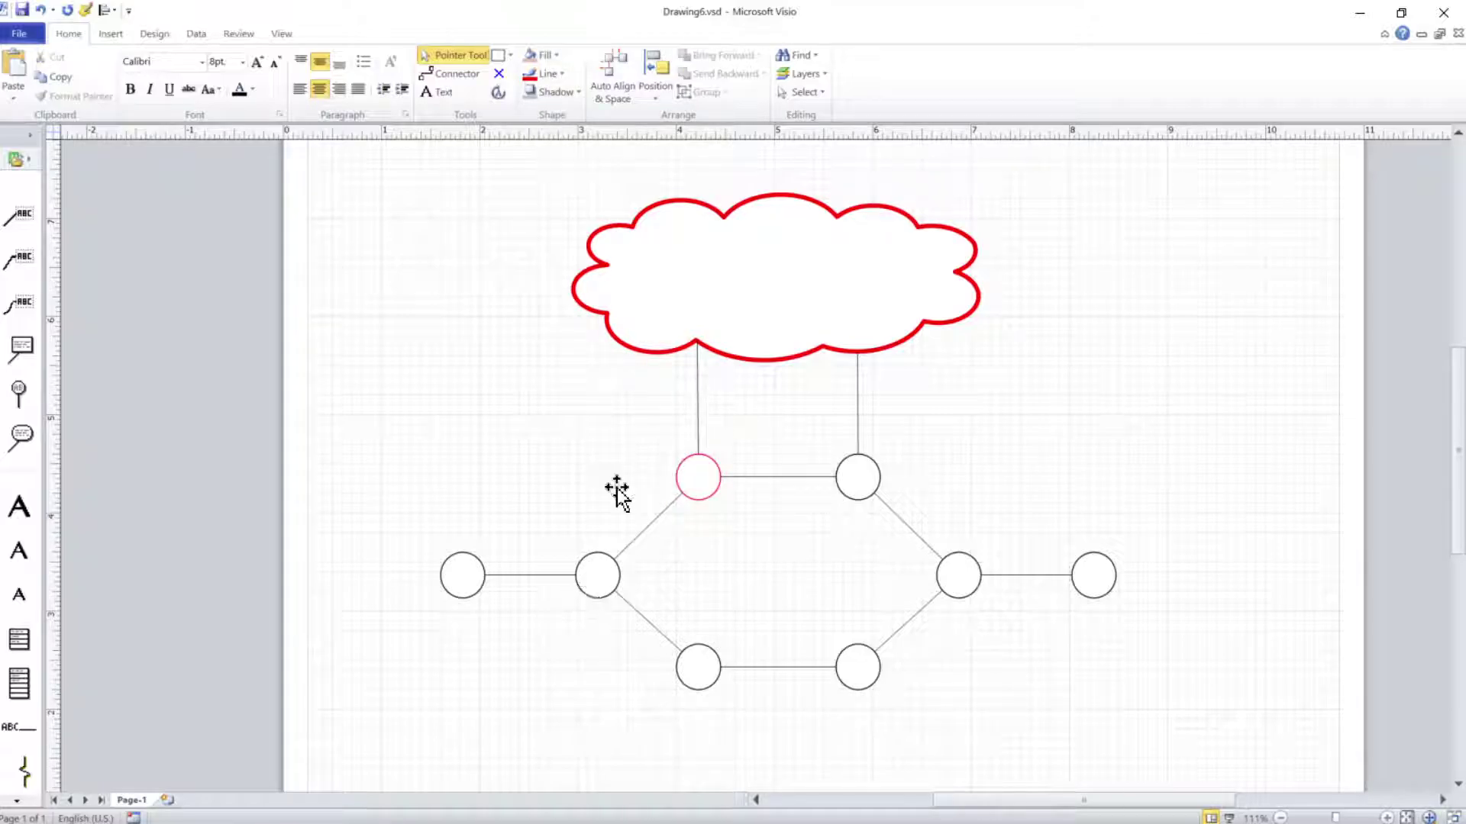
click(535, 74)
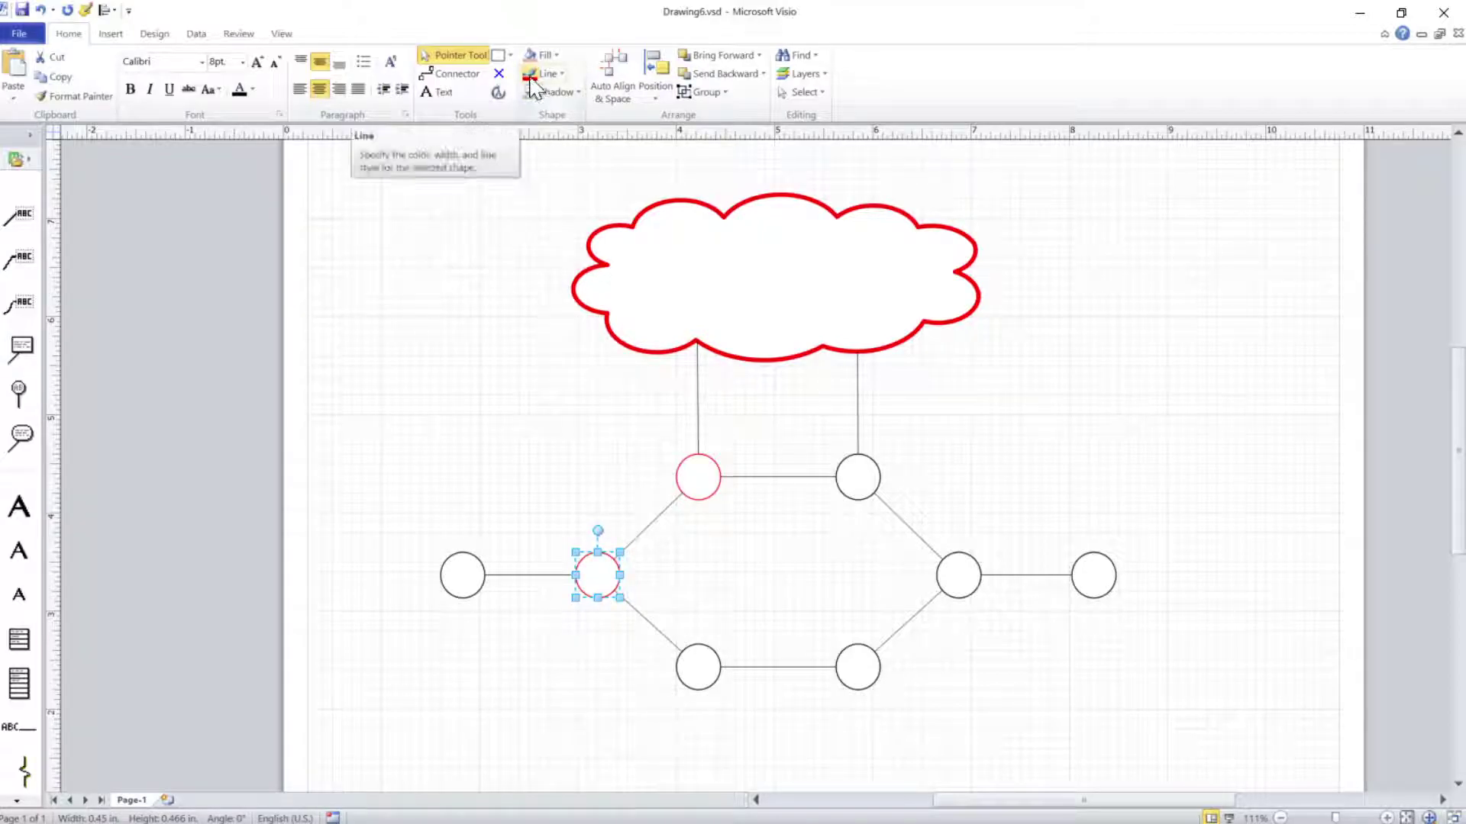
click(553, 436)
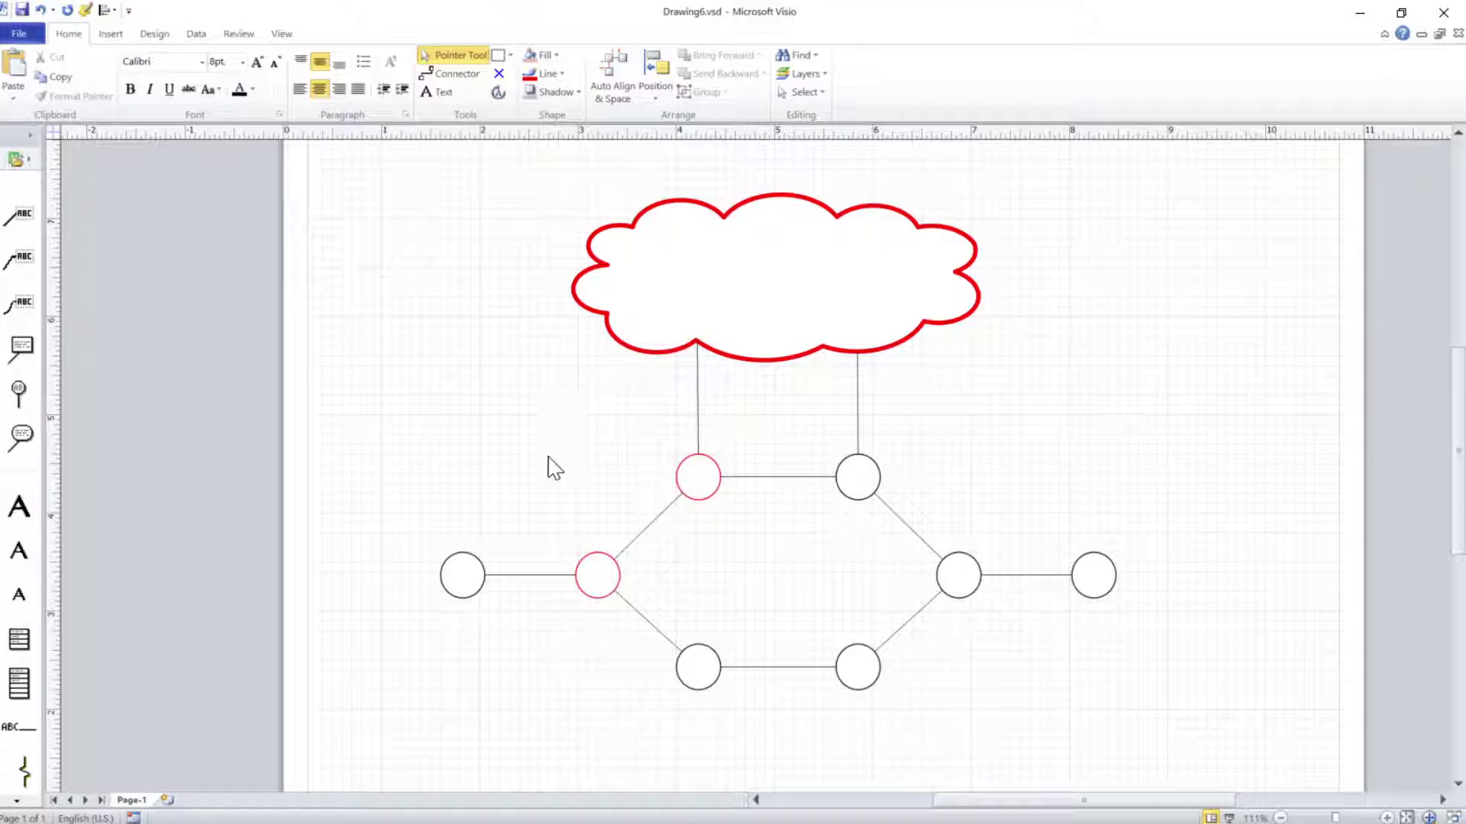
Color the diagonal connector between the two red circles red.
click(643, 534)
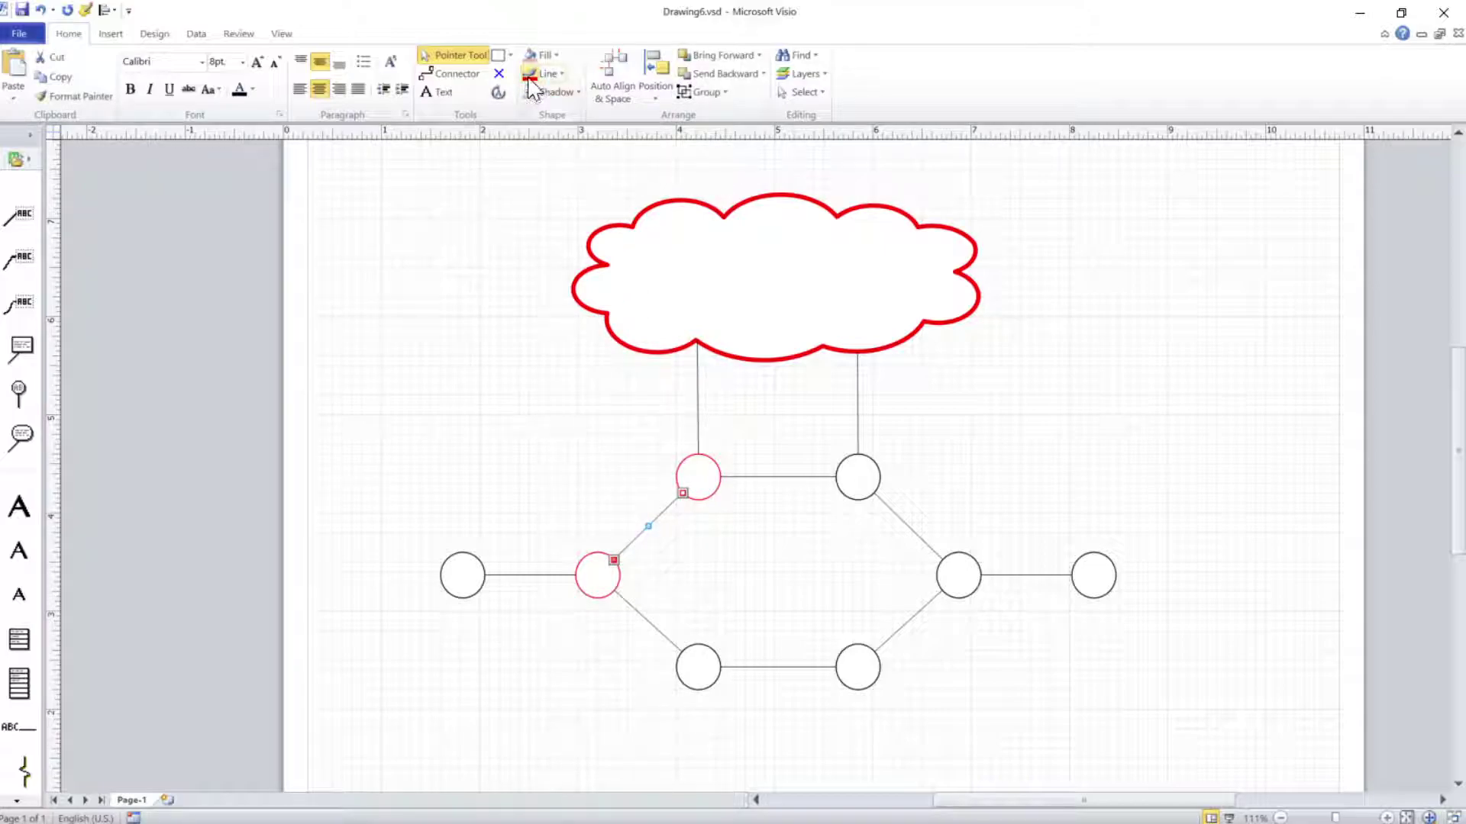
ctrl+shift+click(658, 482)
ctrl+shift+click(657, 483)
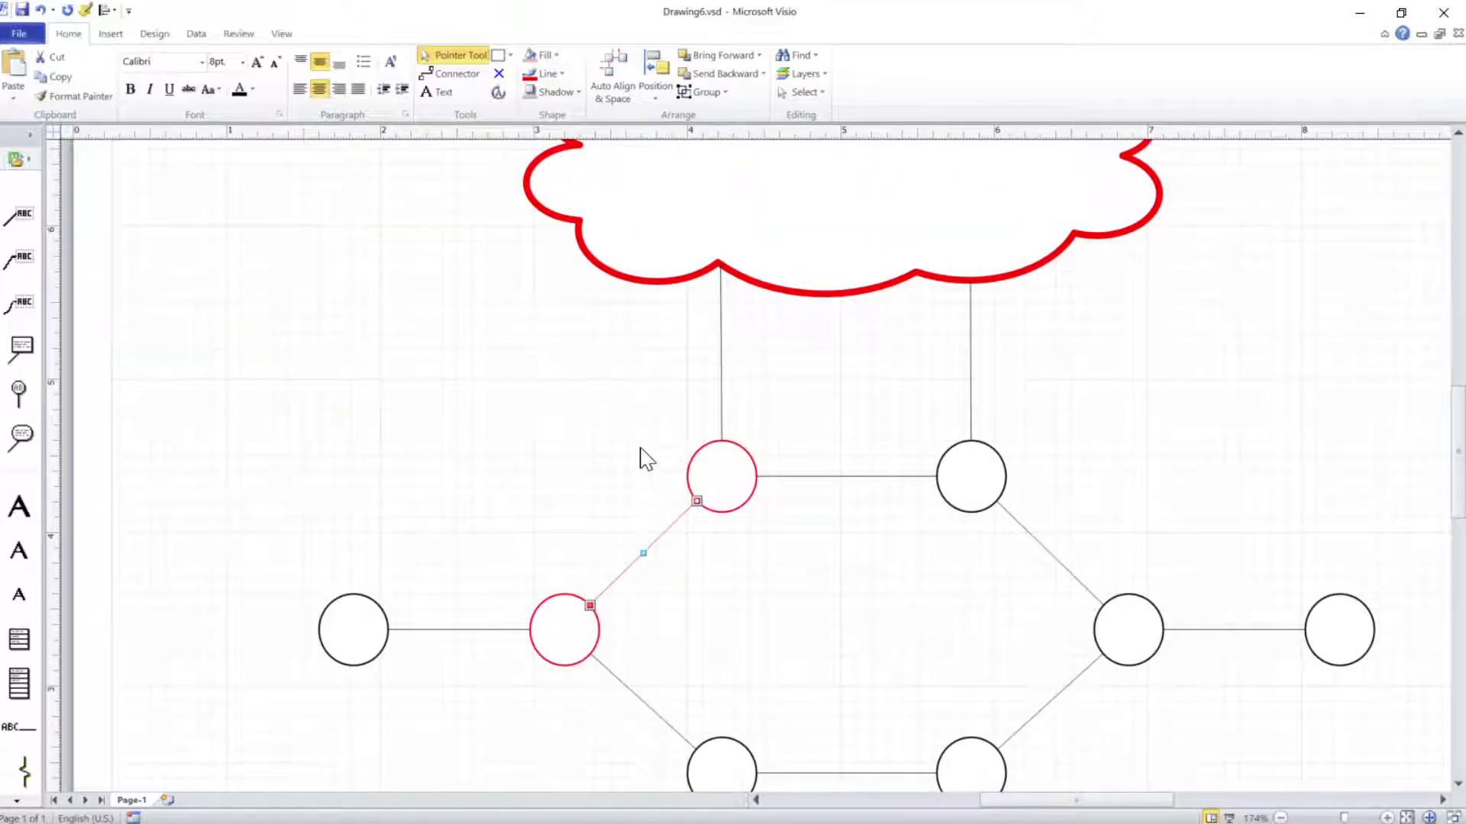
click(574, 378)
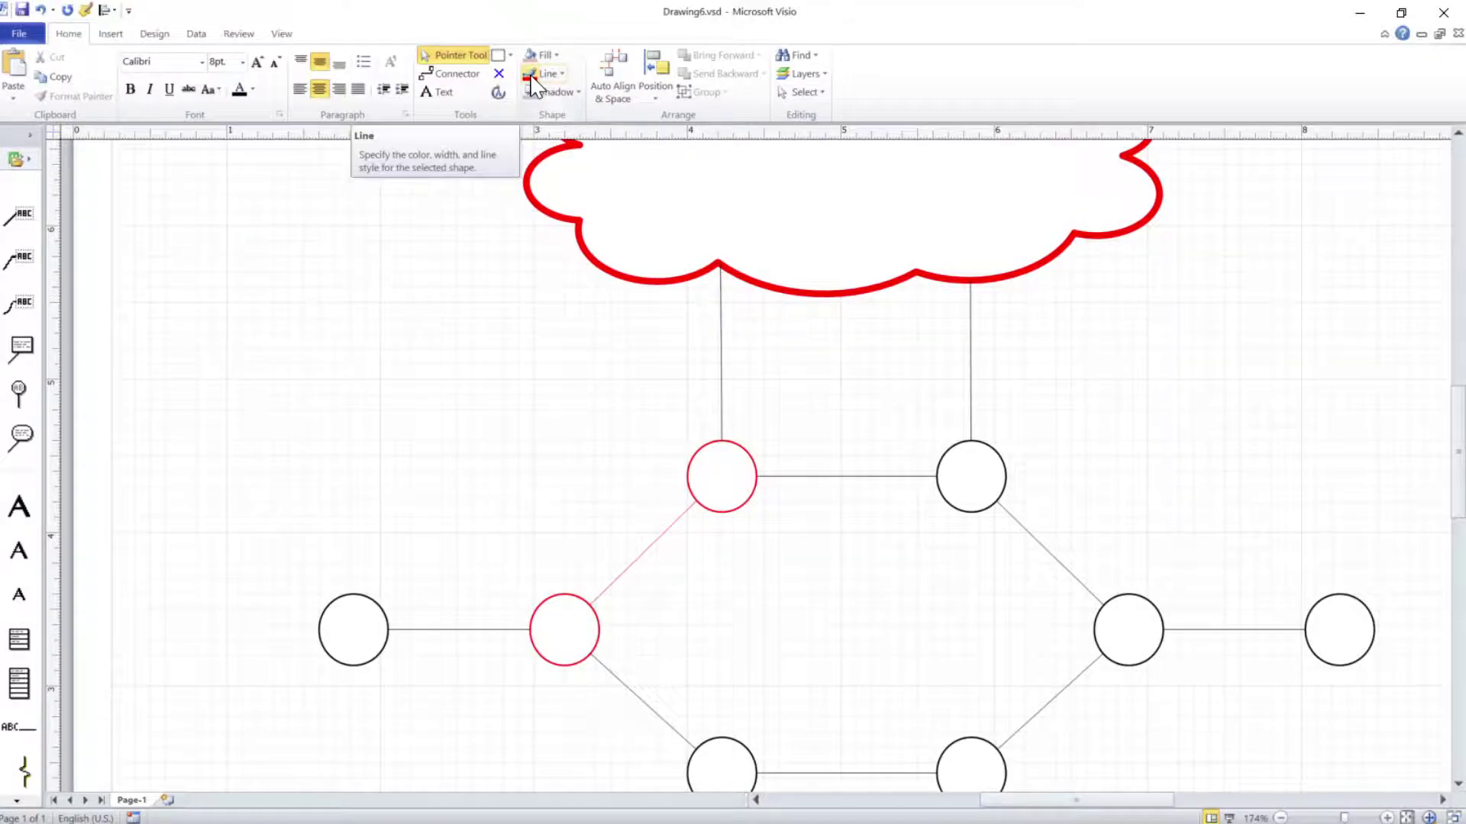
Choose the standard green line color and apply it to the far-left circle's outline.
click(860, 477)
click(485, 368)
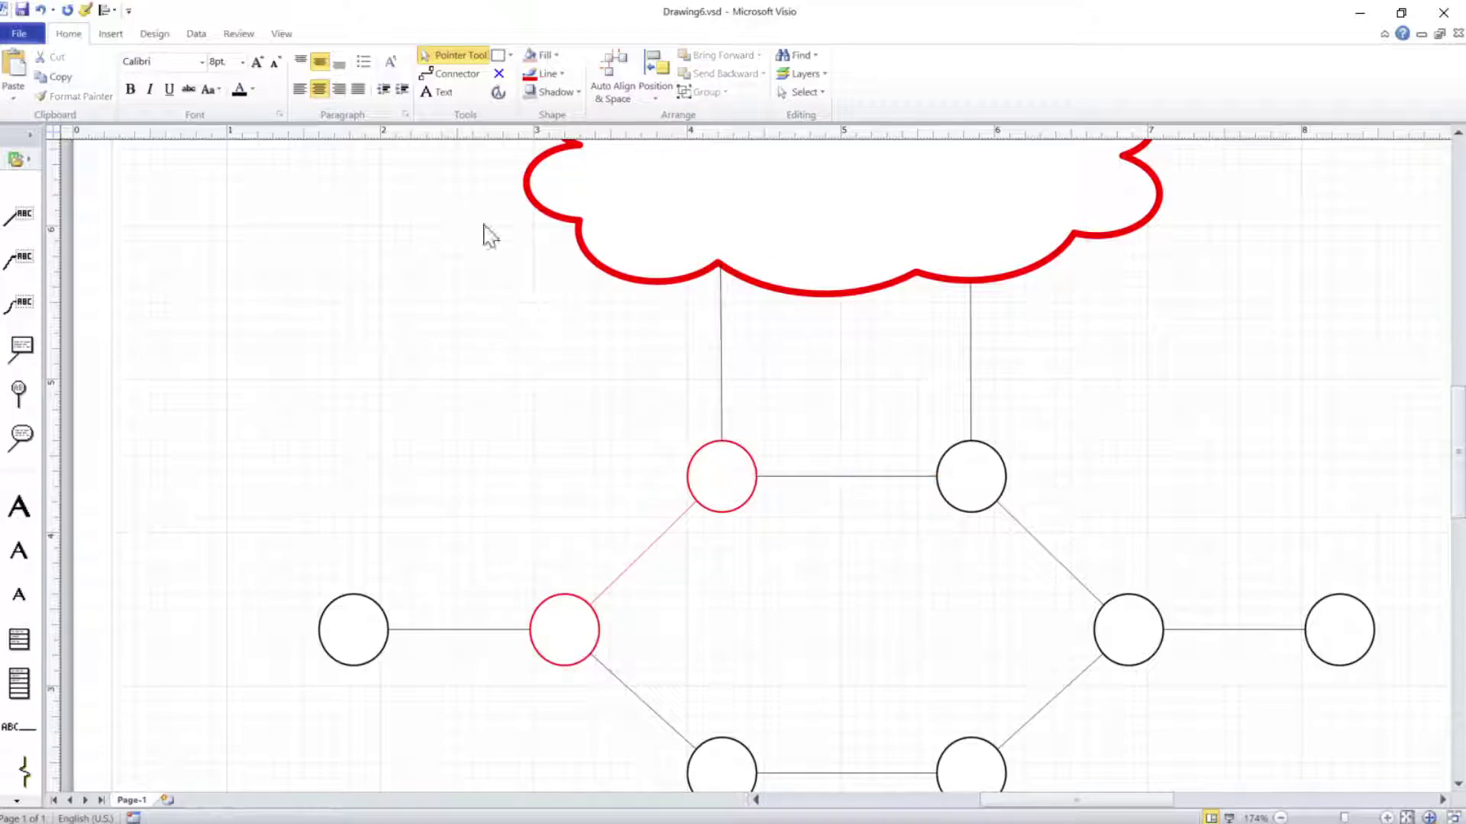
click(550, 74)
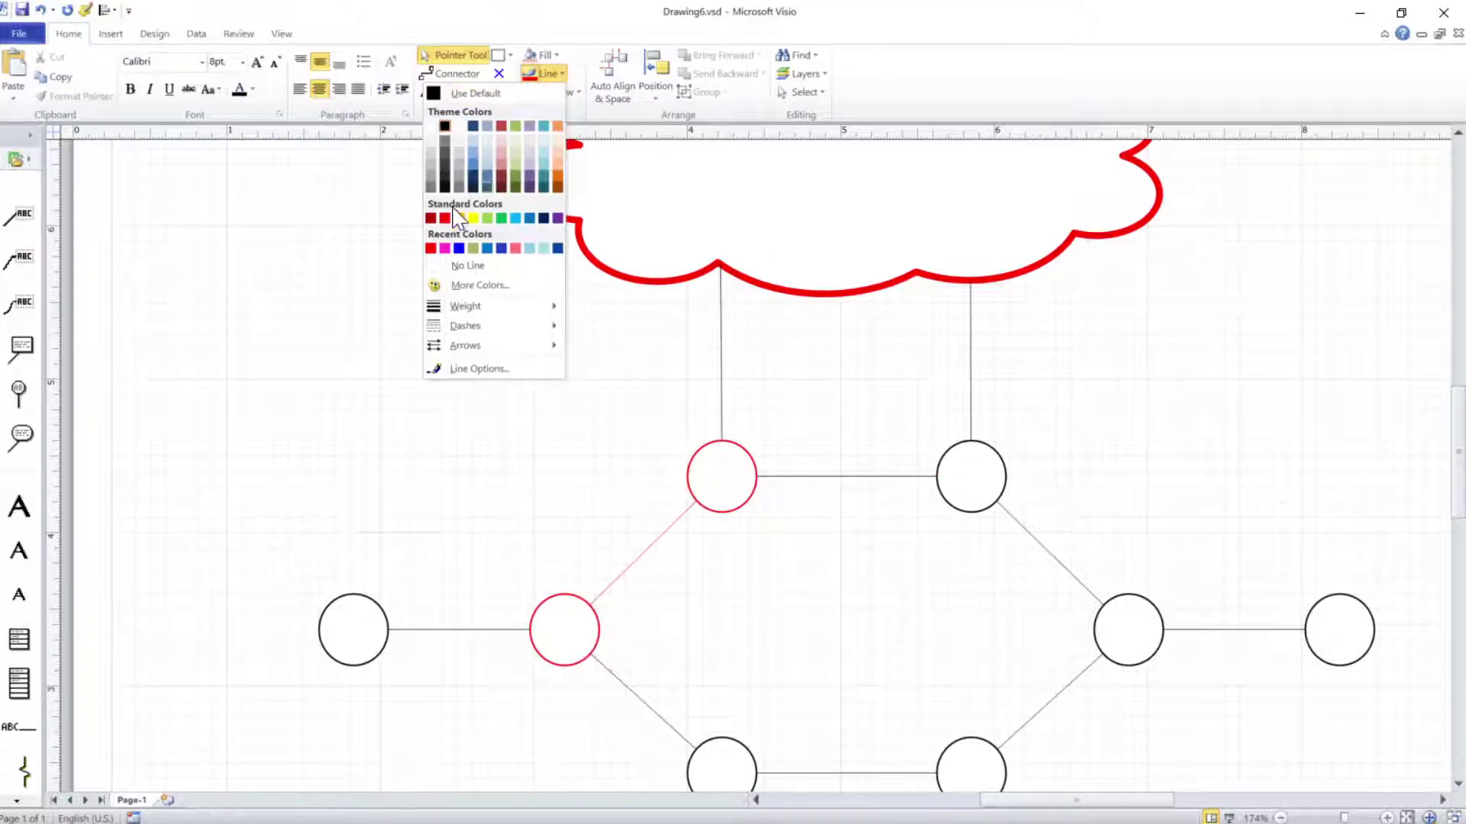
click(502, 219)
click(362, 634)
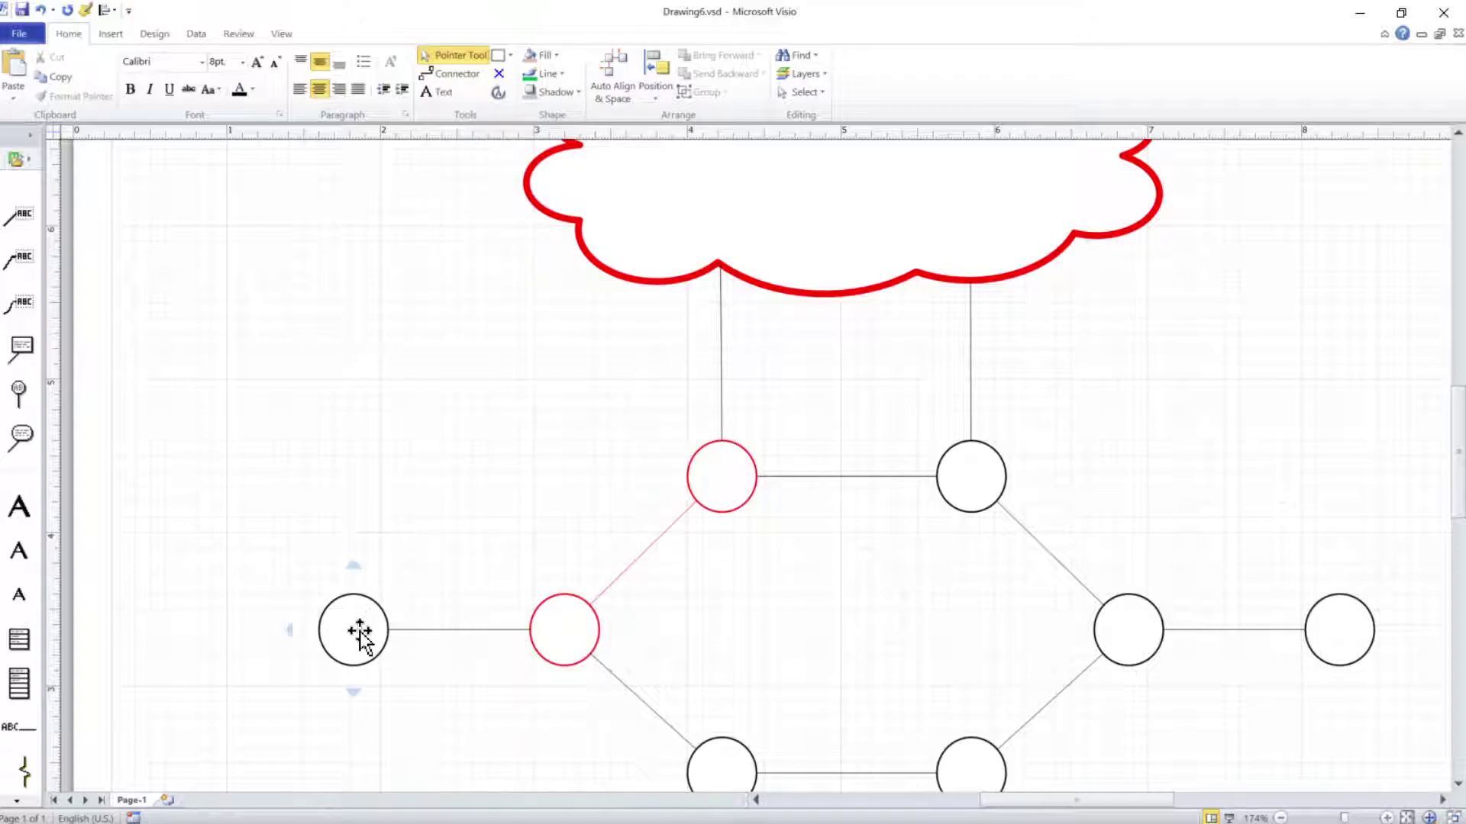
click(528, 77)
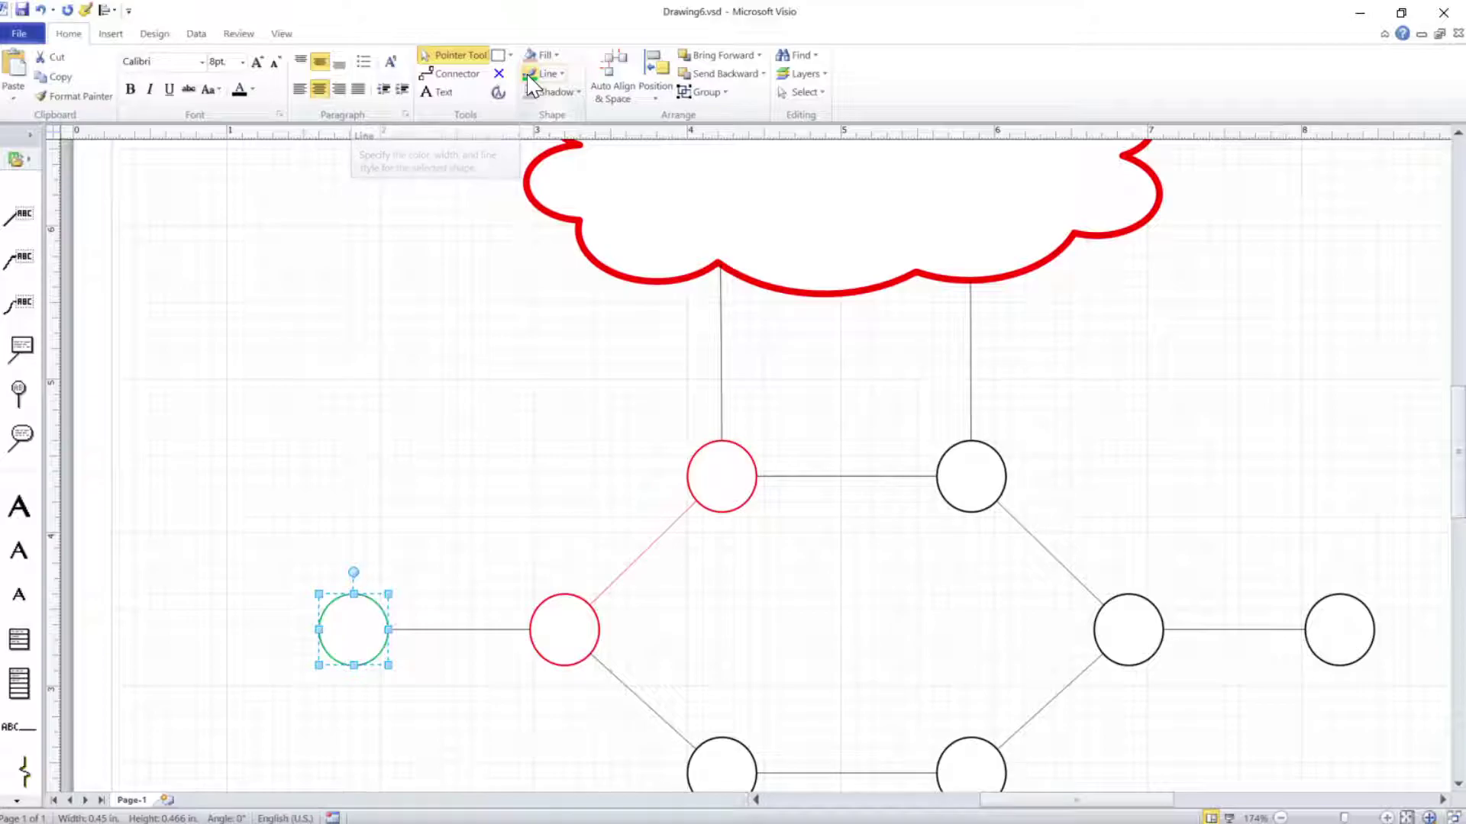
click(463, 459)
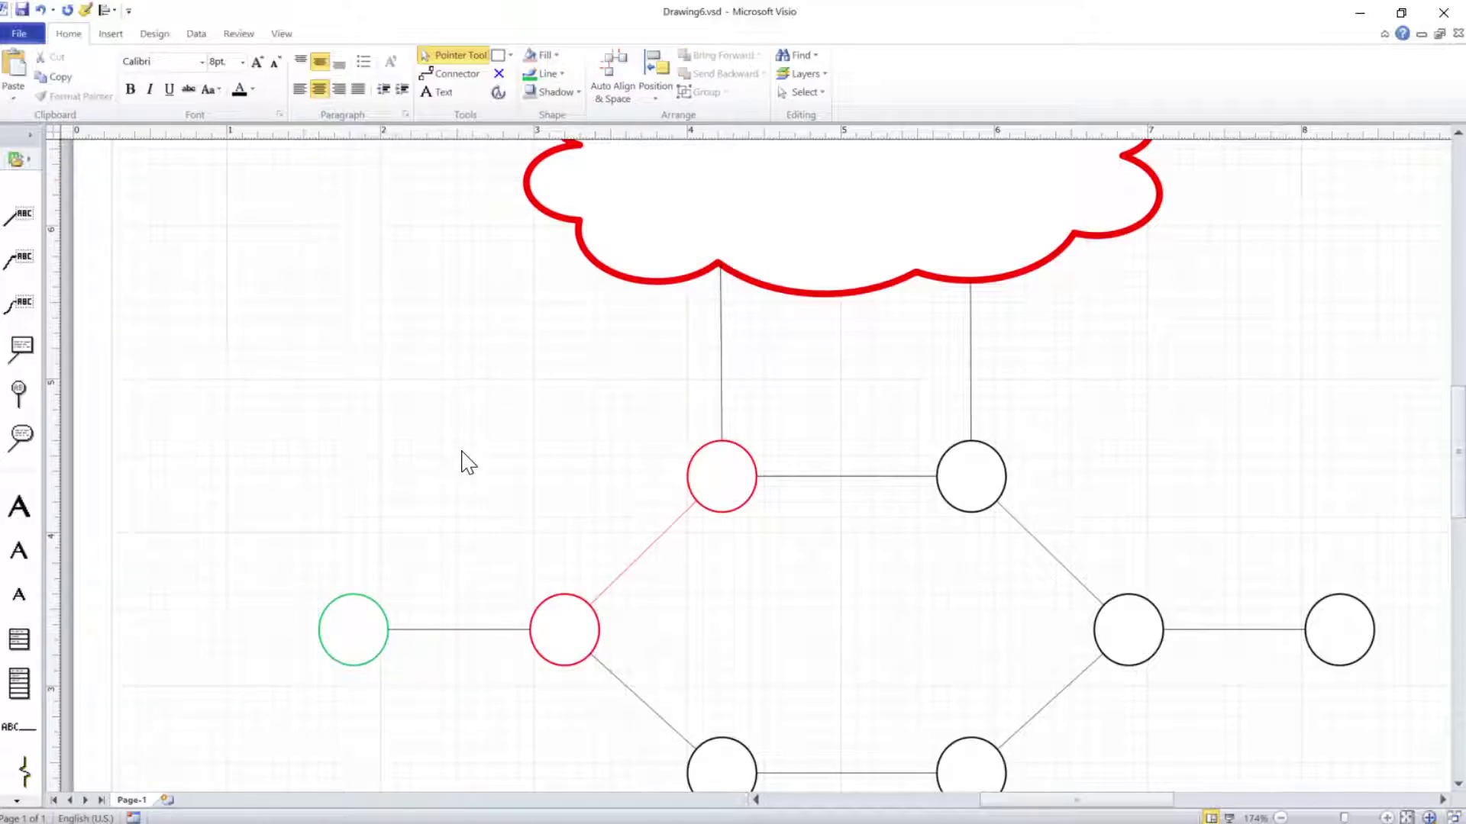
Apply the green line color to the lower-right, right and far-right circles and the connectors joining them.
scroll(464, 458, down, 3)
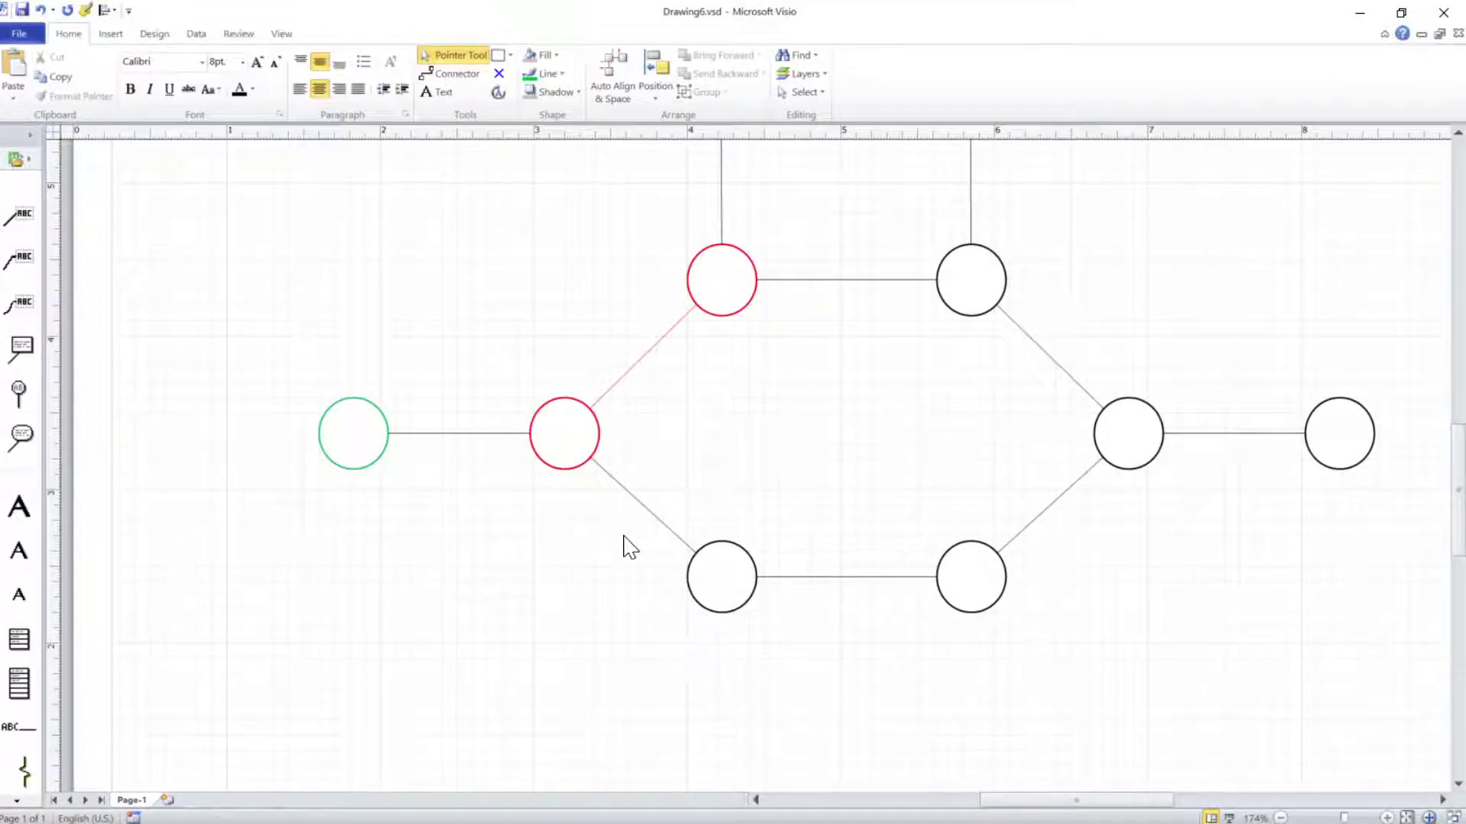
drag(849, 361, 1410, 651)
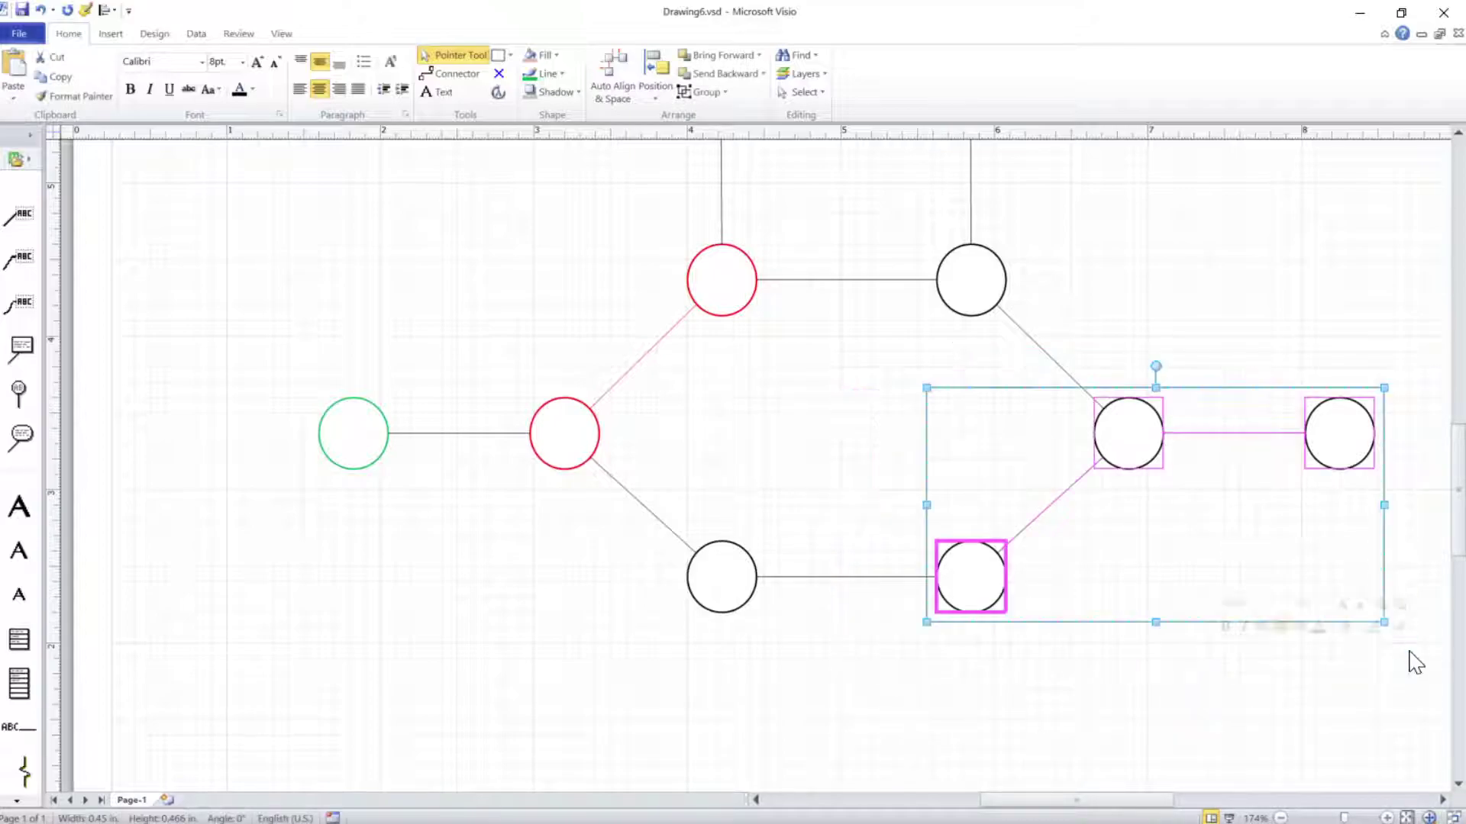
click(528, 76)
click(1131, 317)
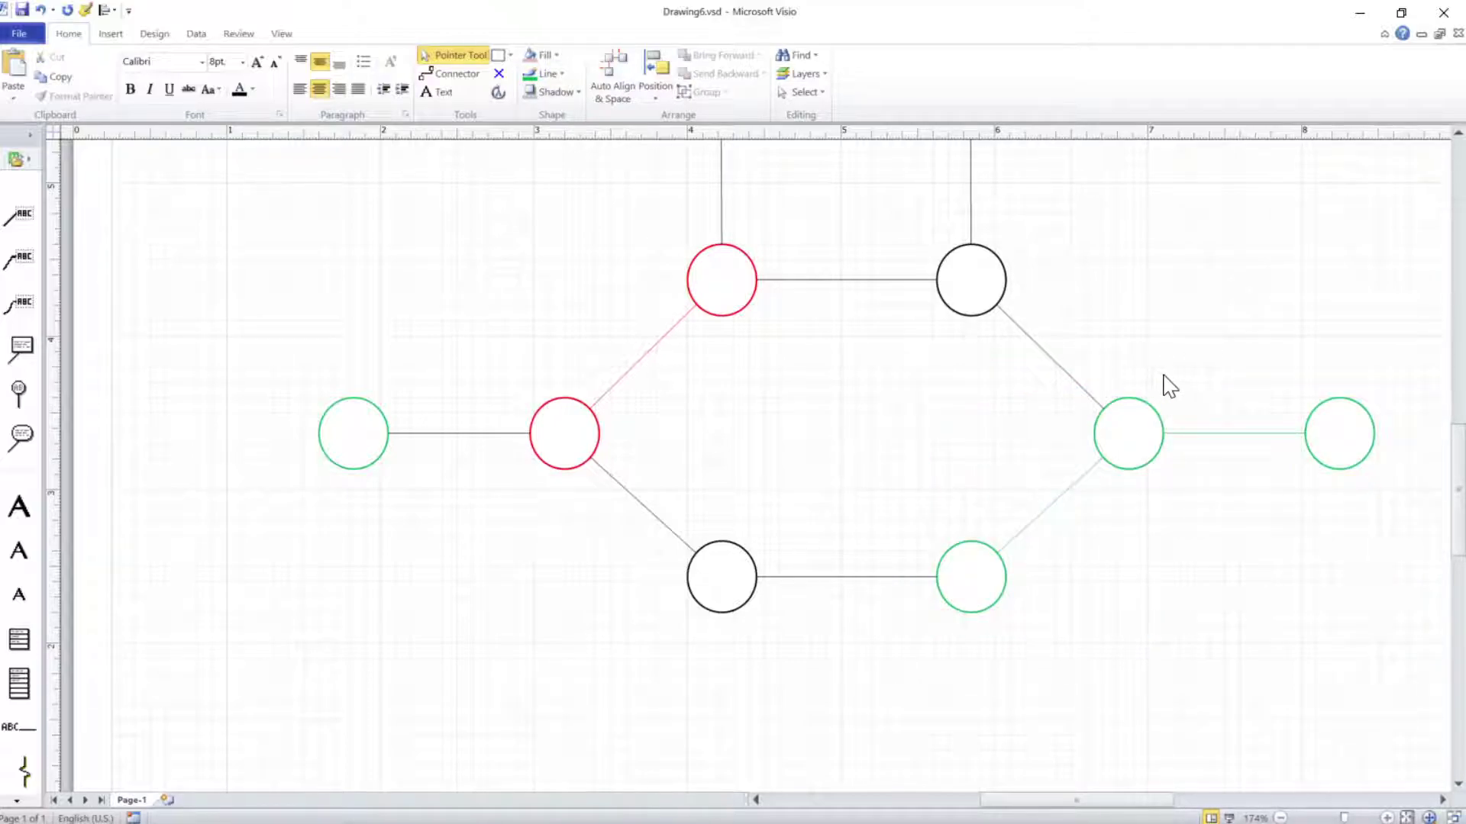
Set the line color of the lower-left circle, the bottom connector and the upper-right circle to standard purple.
click(721, 595)
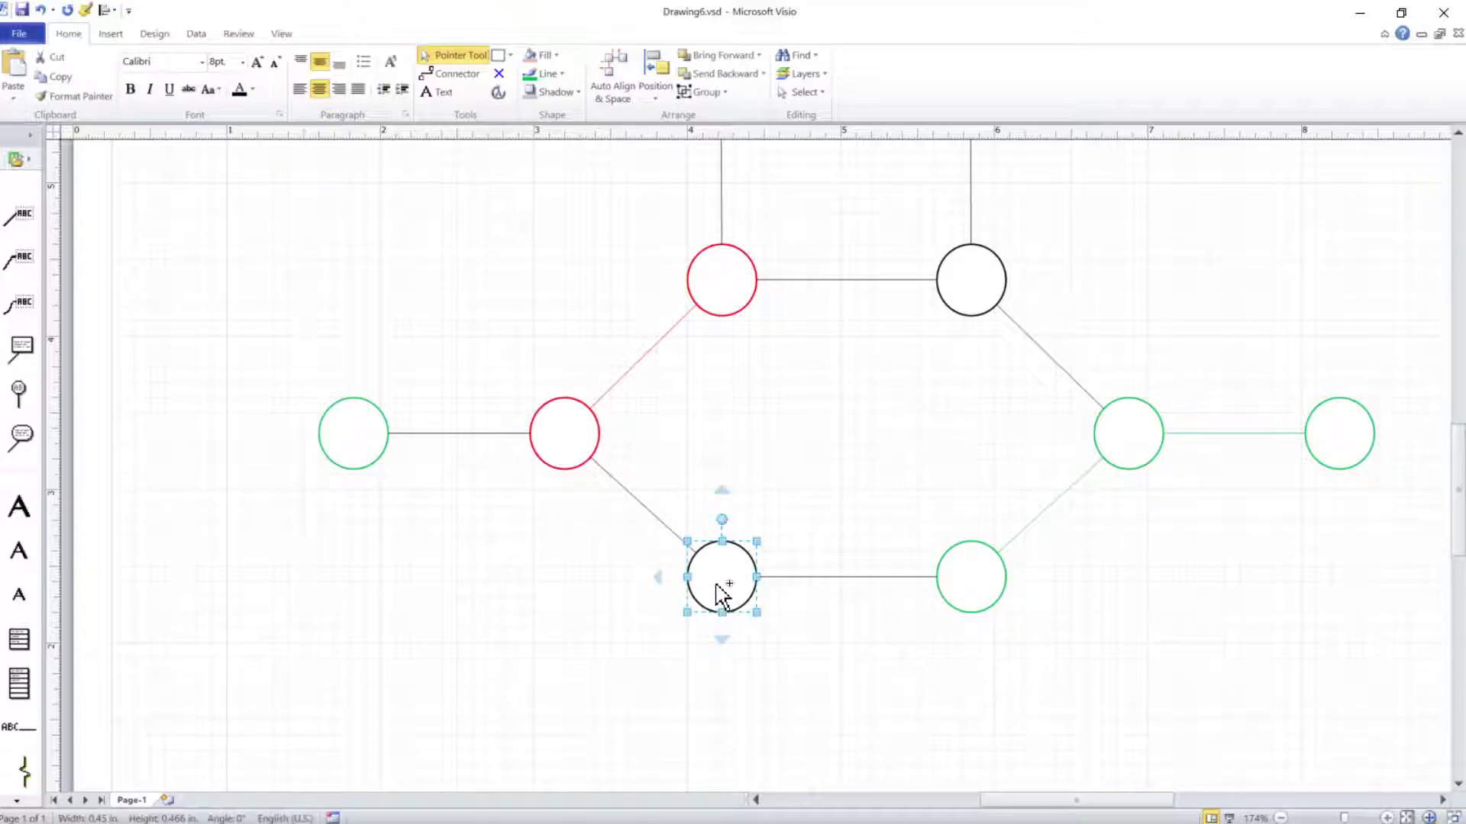
shift+click(807, 577)
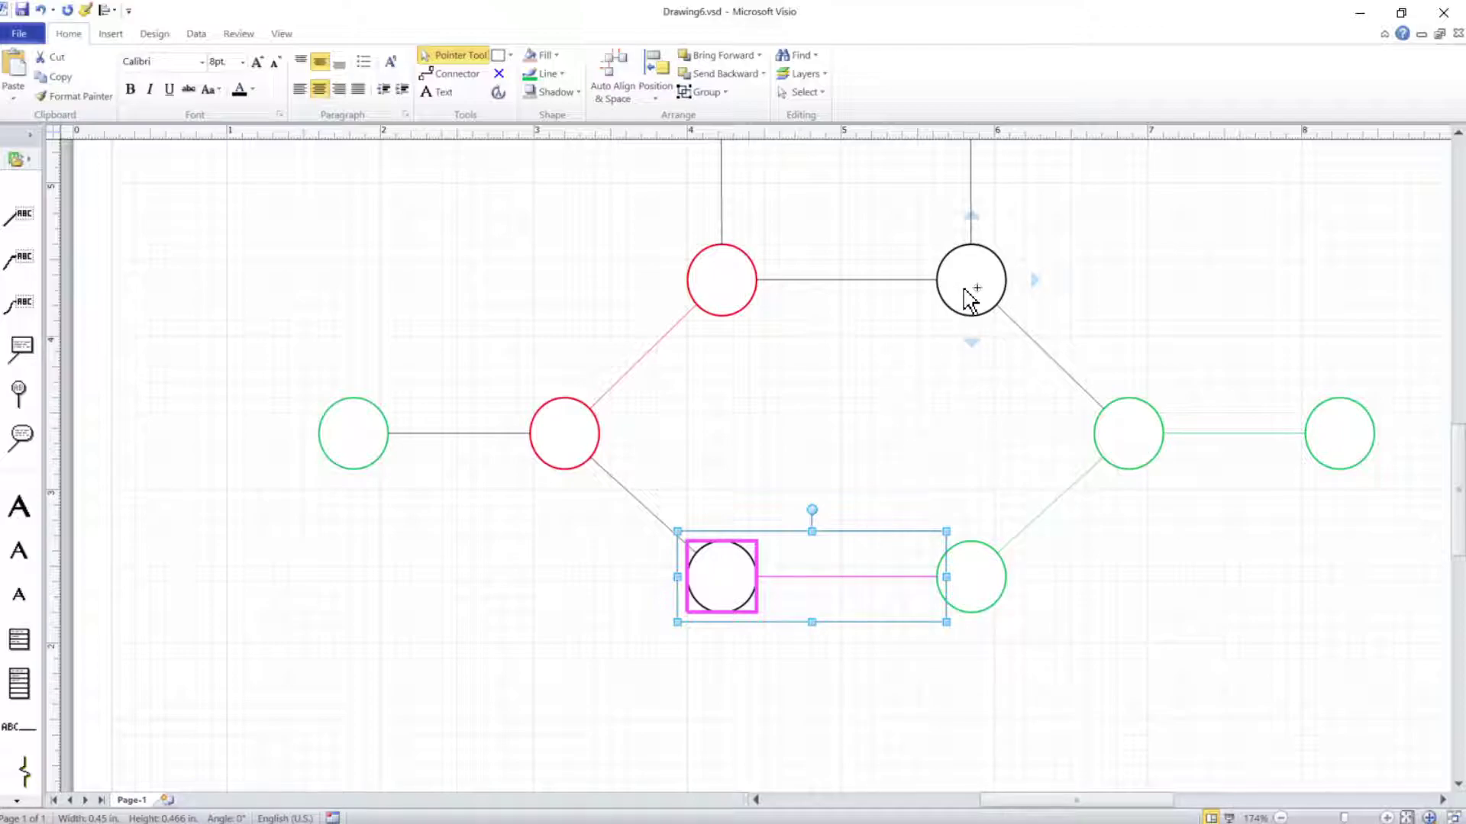
shift+click(965, 291)
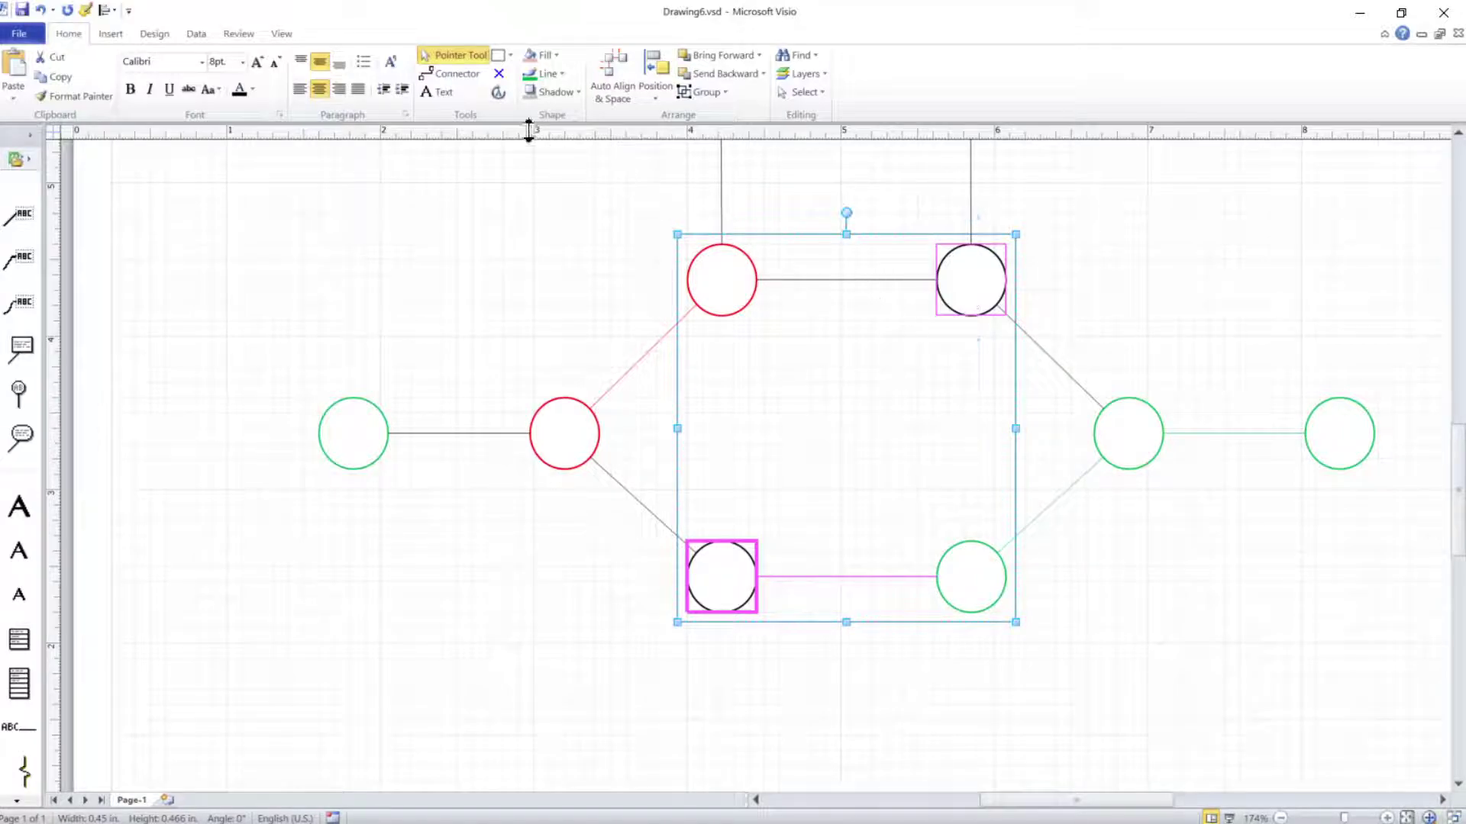
click(545, 73)
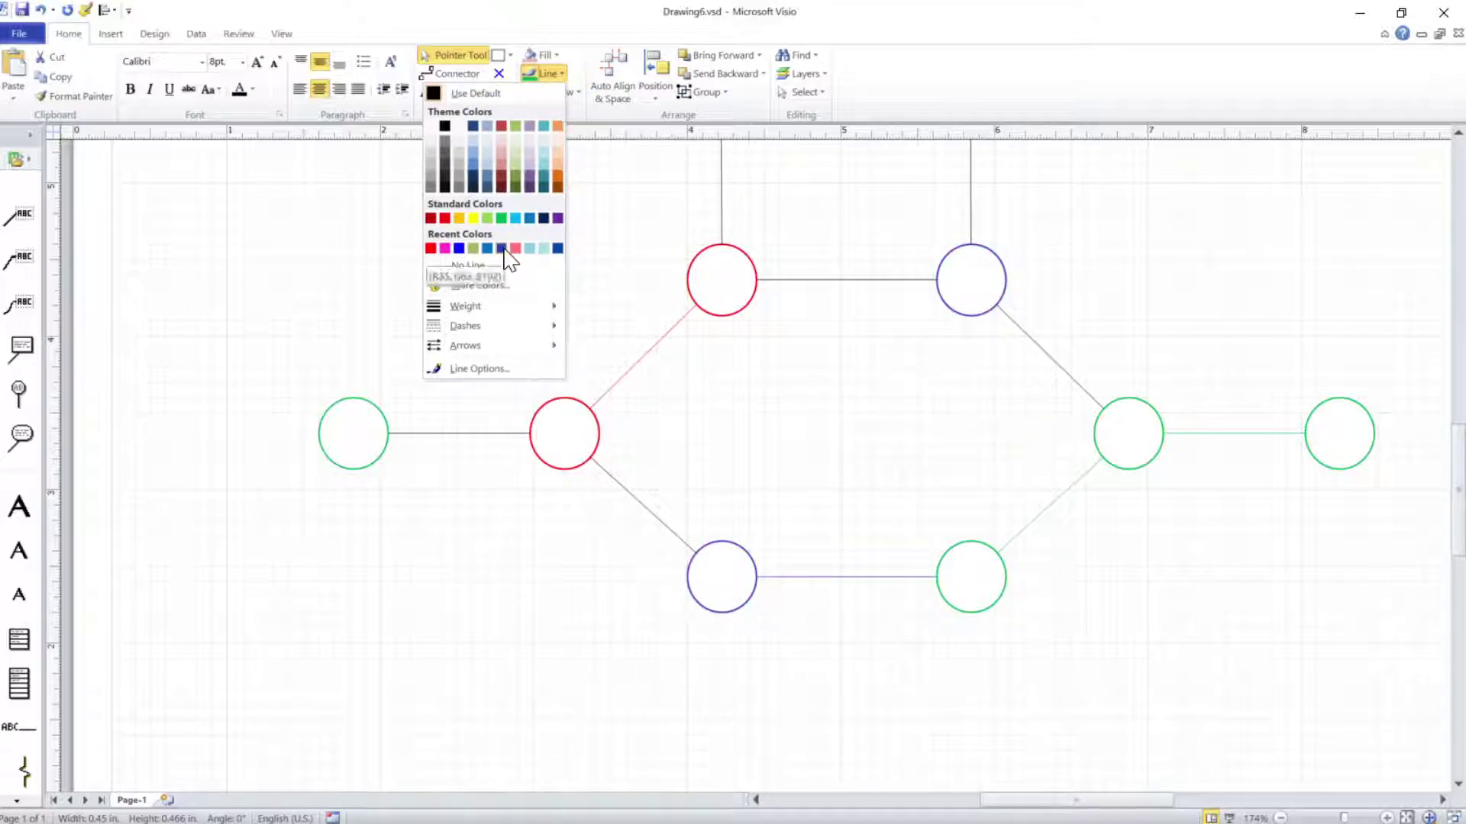
click(558, 219)
click(845, 416)
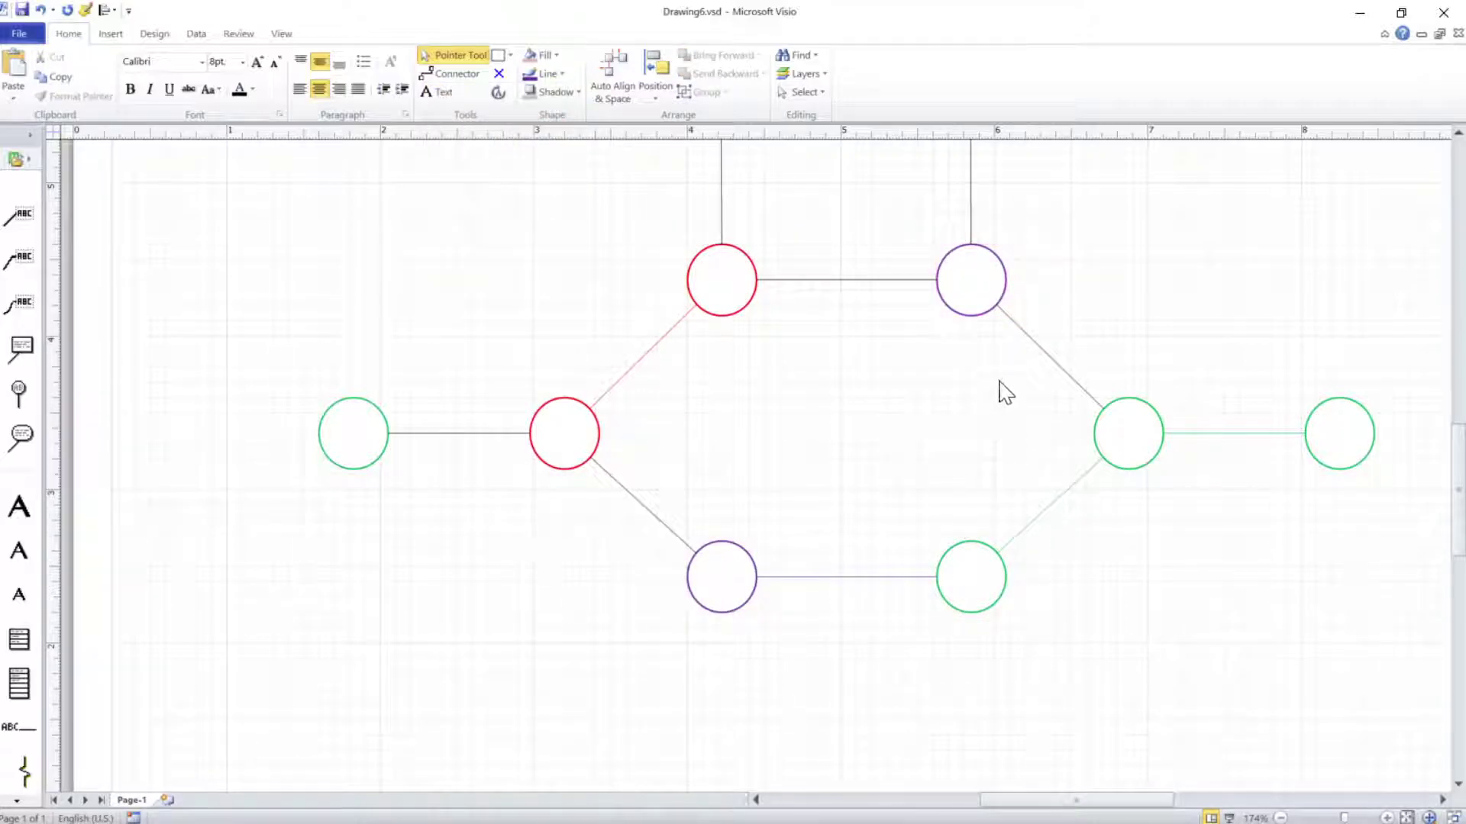
Fill the red-outlined upper-left circle with the blue recent color.
scroll(1020, 344, up, 1)
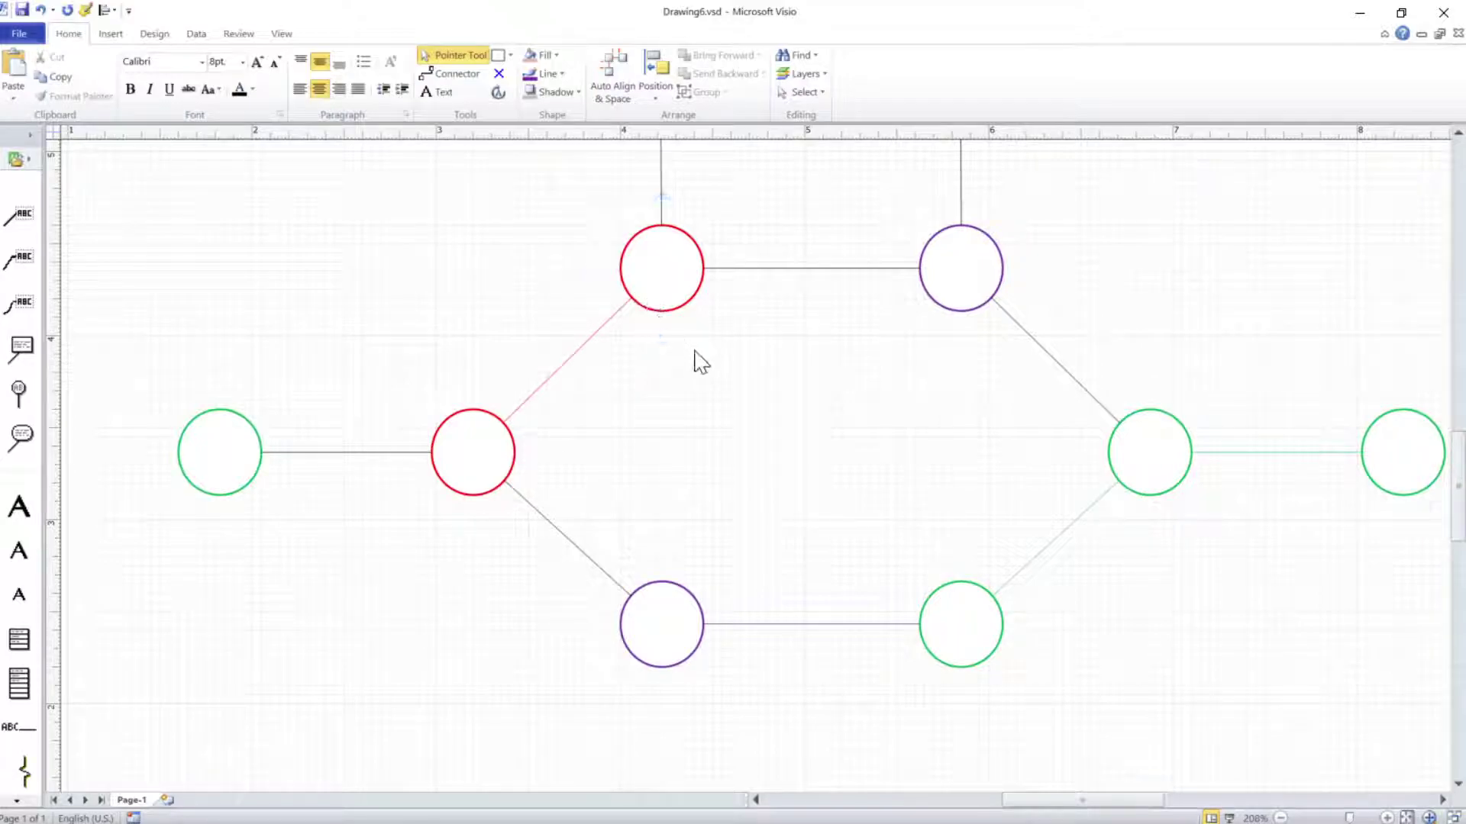
click(677, 285)
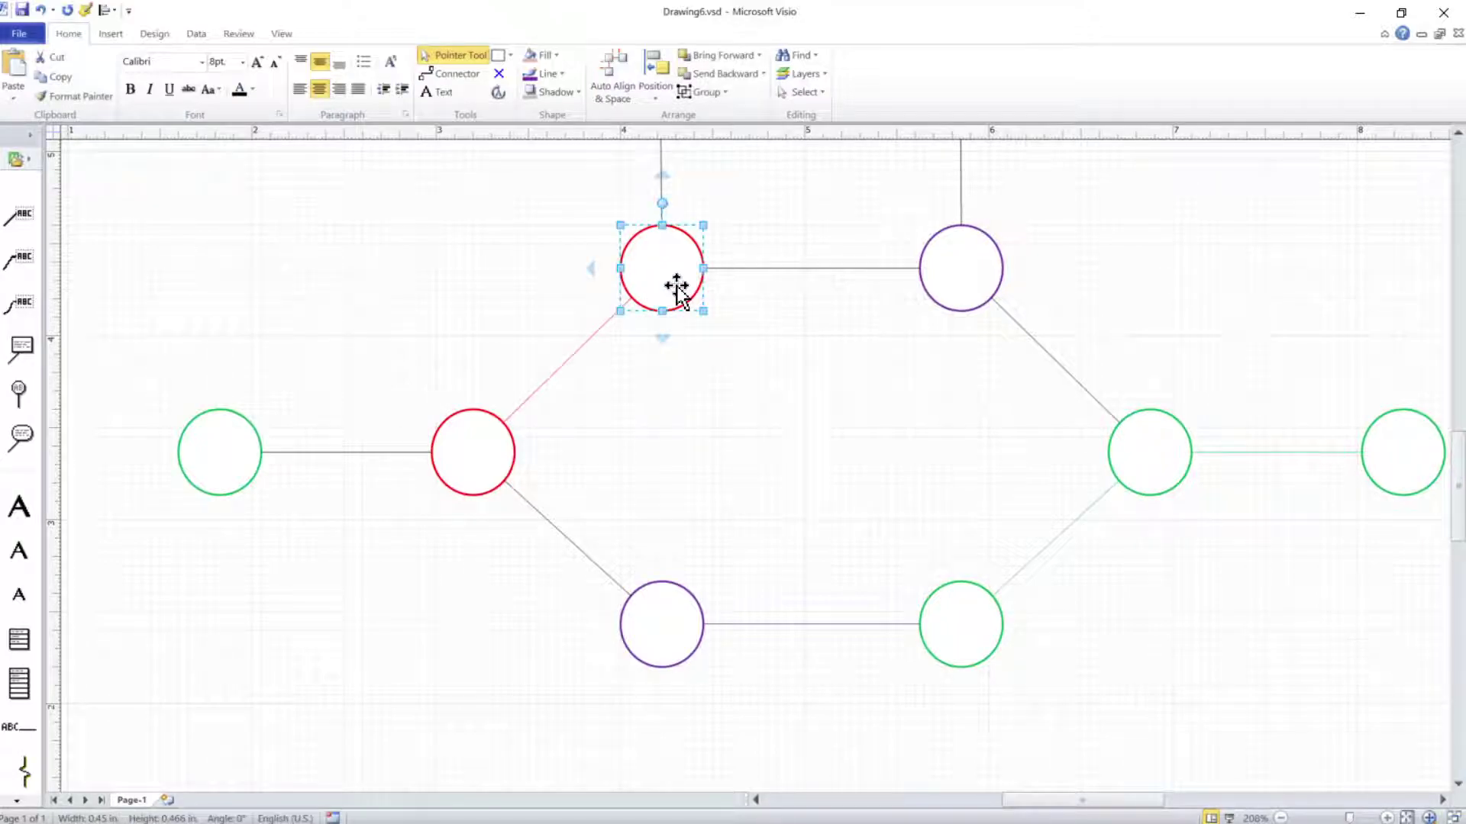
click(538, 56)
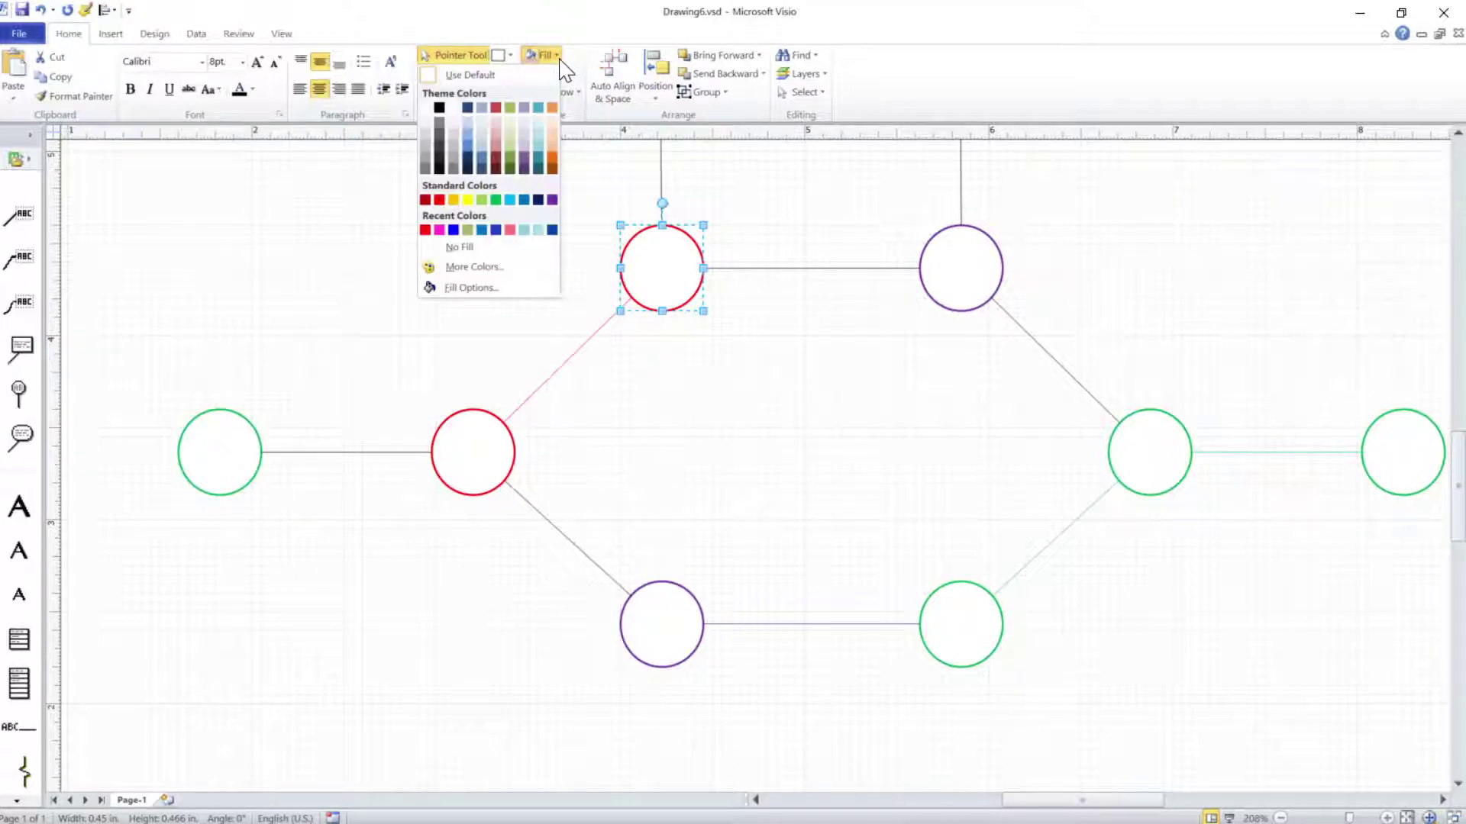
click(496, 230)
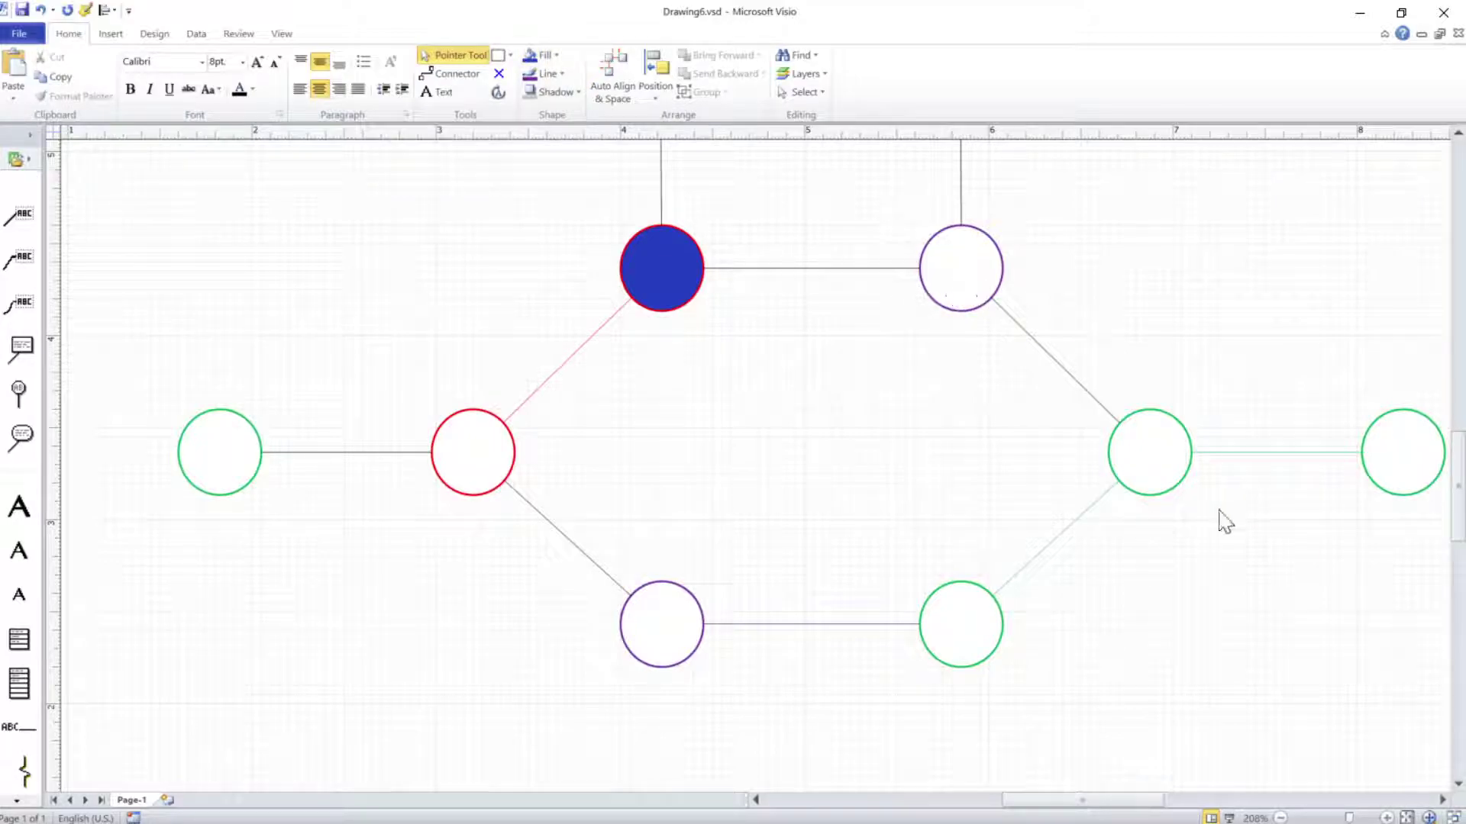
Apply the same blue fill to the hexagon's right and lower-right green-outlined circles, selected together with the connector between them.
click(1156, 474)
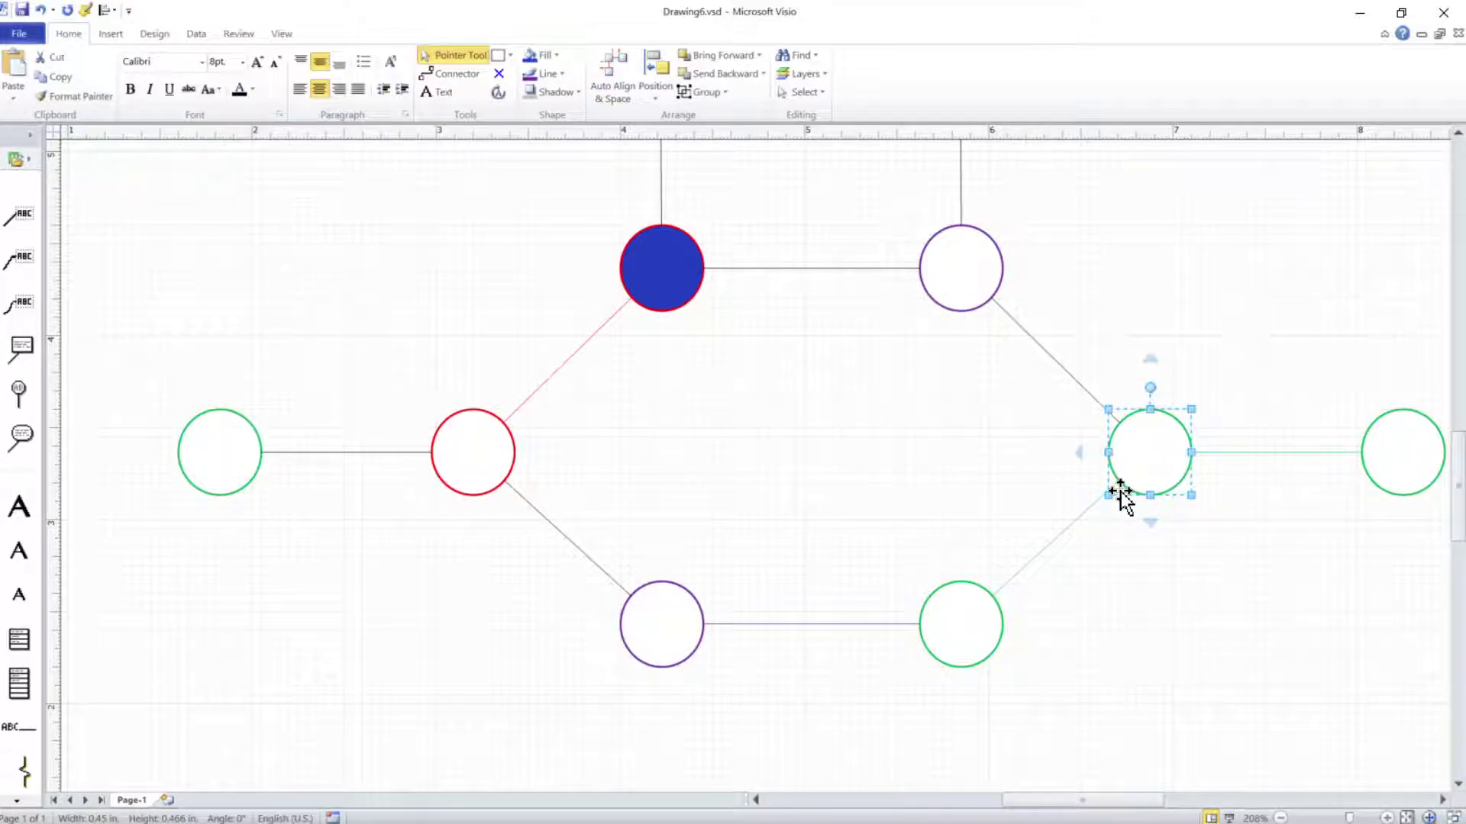
drag(1245, 353, 887, 713)
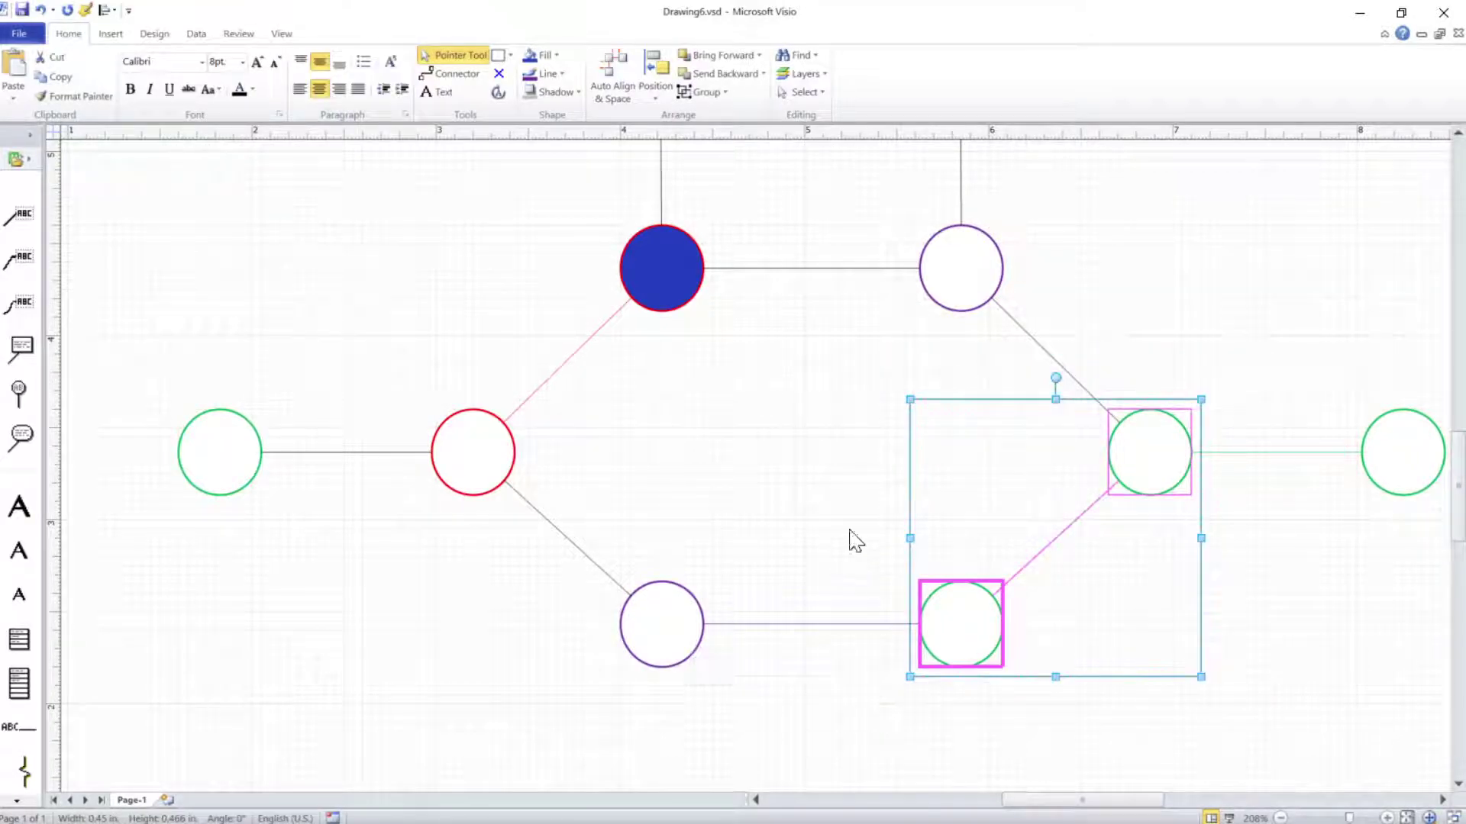
click(858, 409)
drag(847, 375, 1252, 699)
click(530, 58)
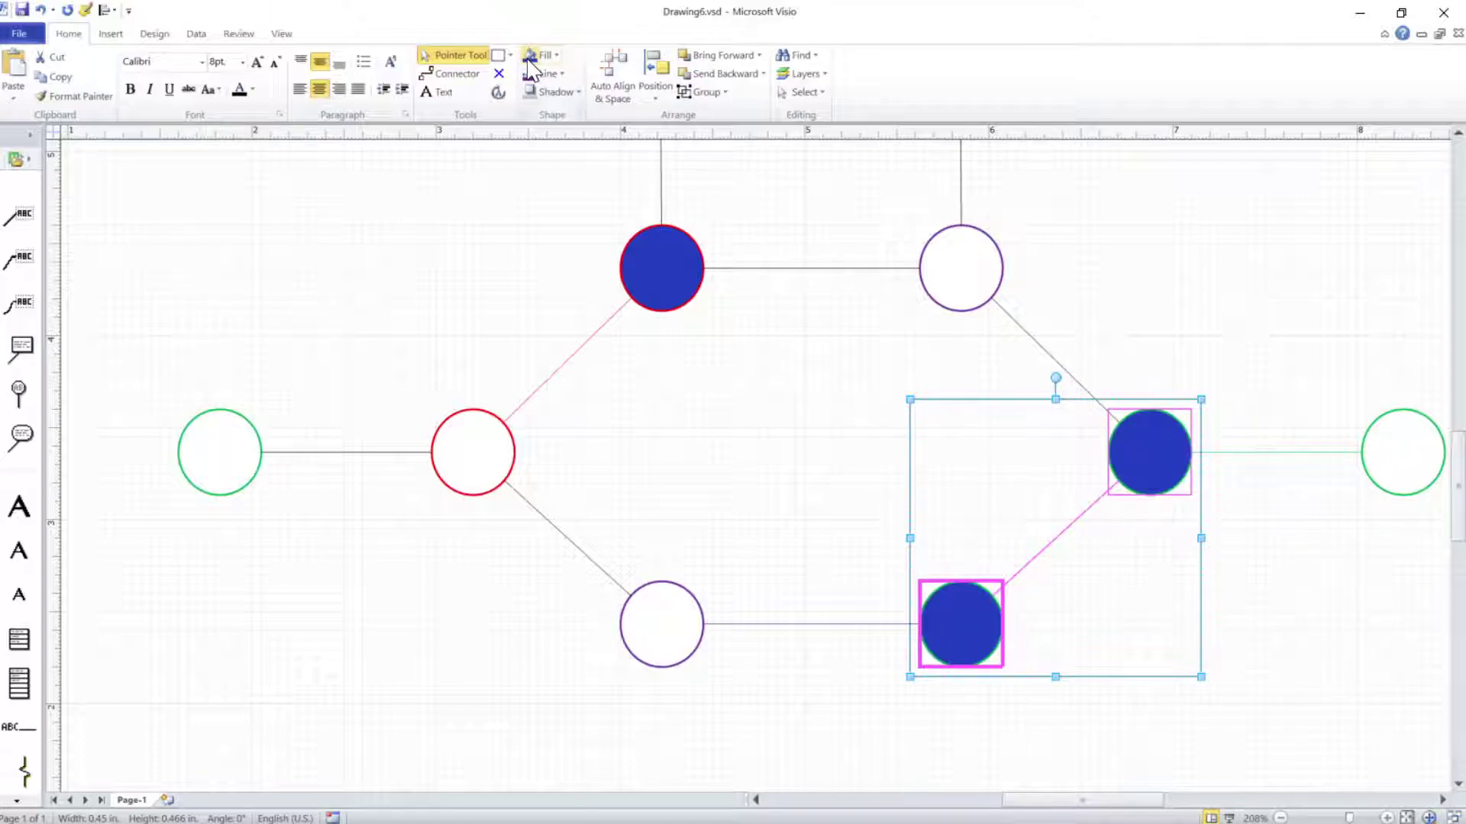
click(1019, 527)
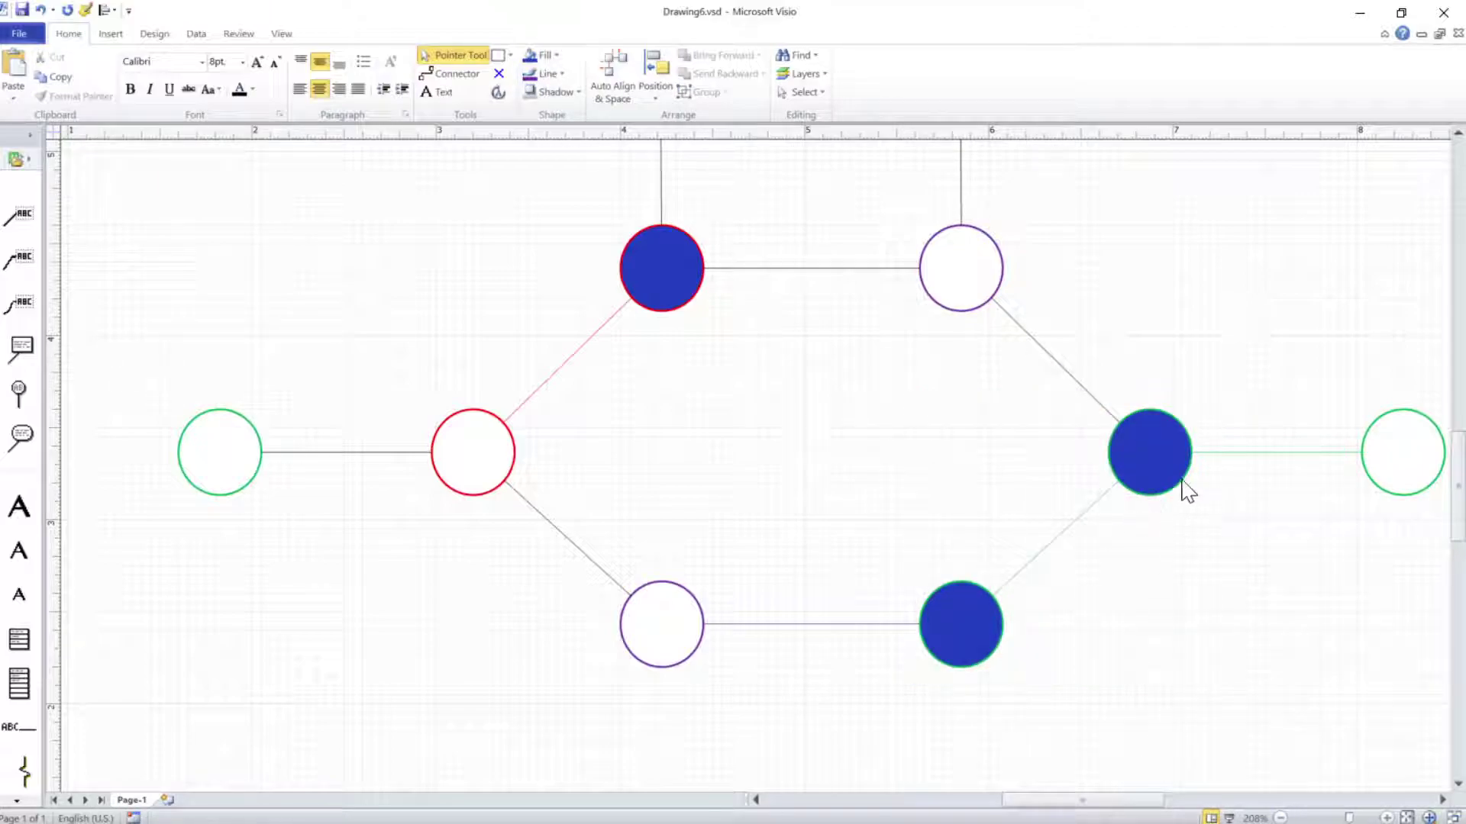
Examine the two blue-filled green-outlined circles and their connector up close, selecting them together and the lower circle alone.
ctrl+shift+click(1142, 569)
ctrl+shift+right_click(837, 530)
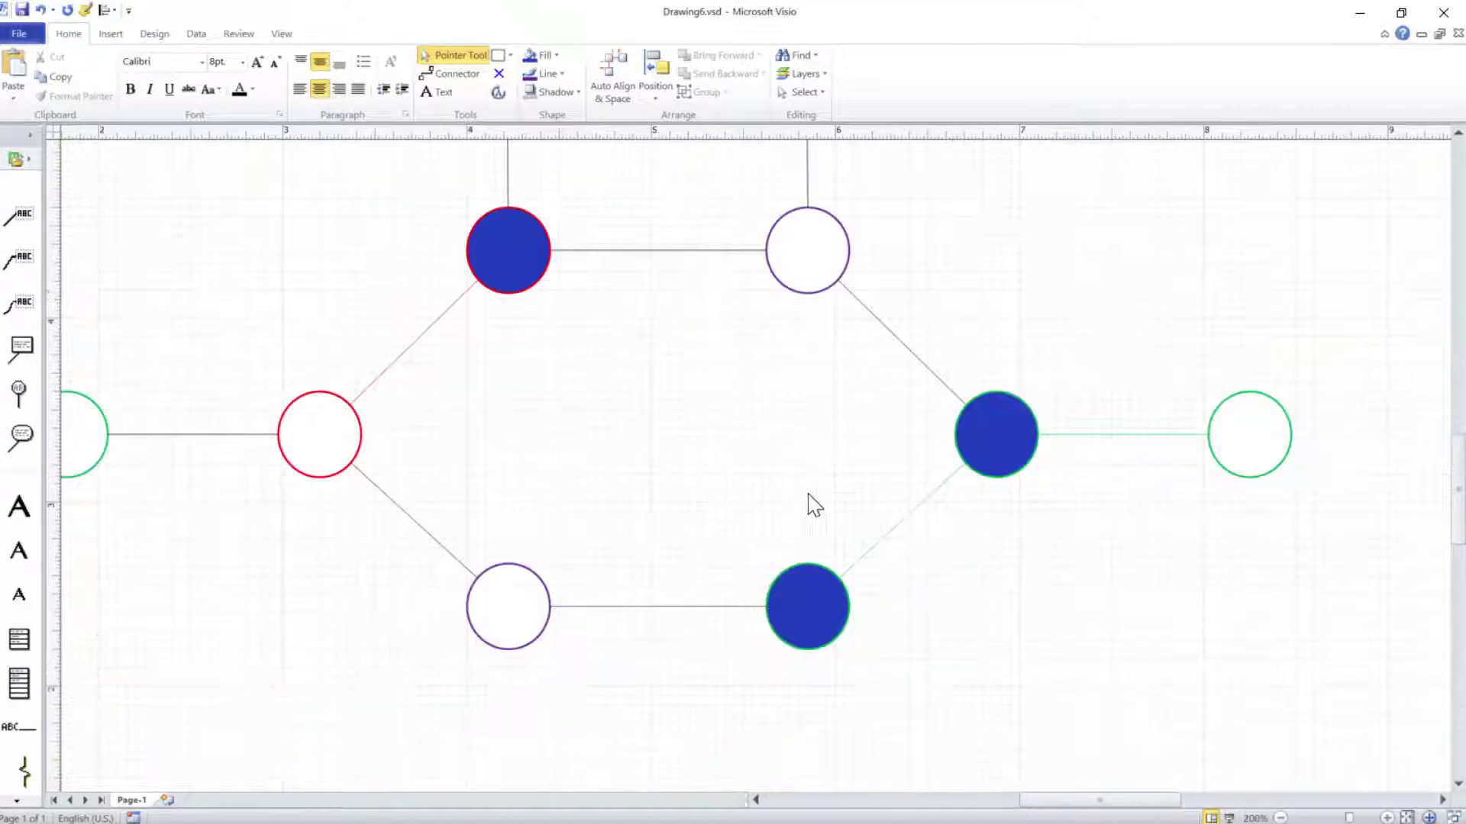
ctrl+shift+click(886, 517)
drag(452, 218, 1261, 777)
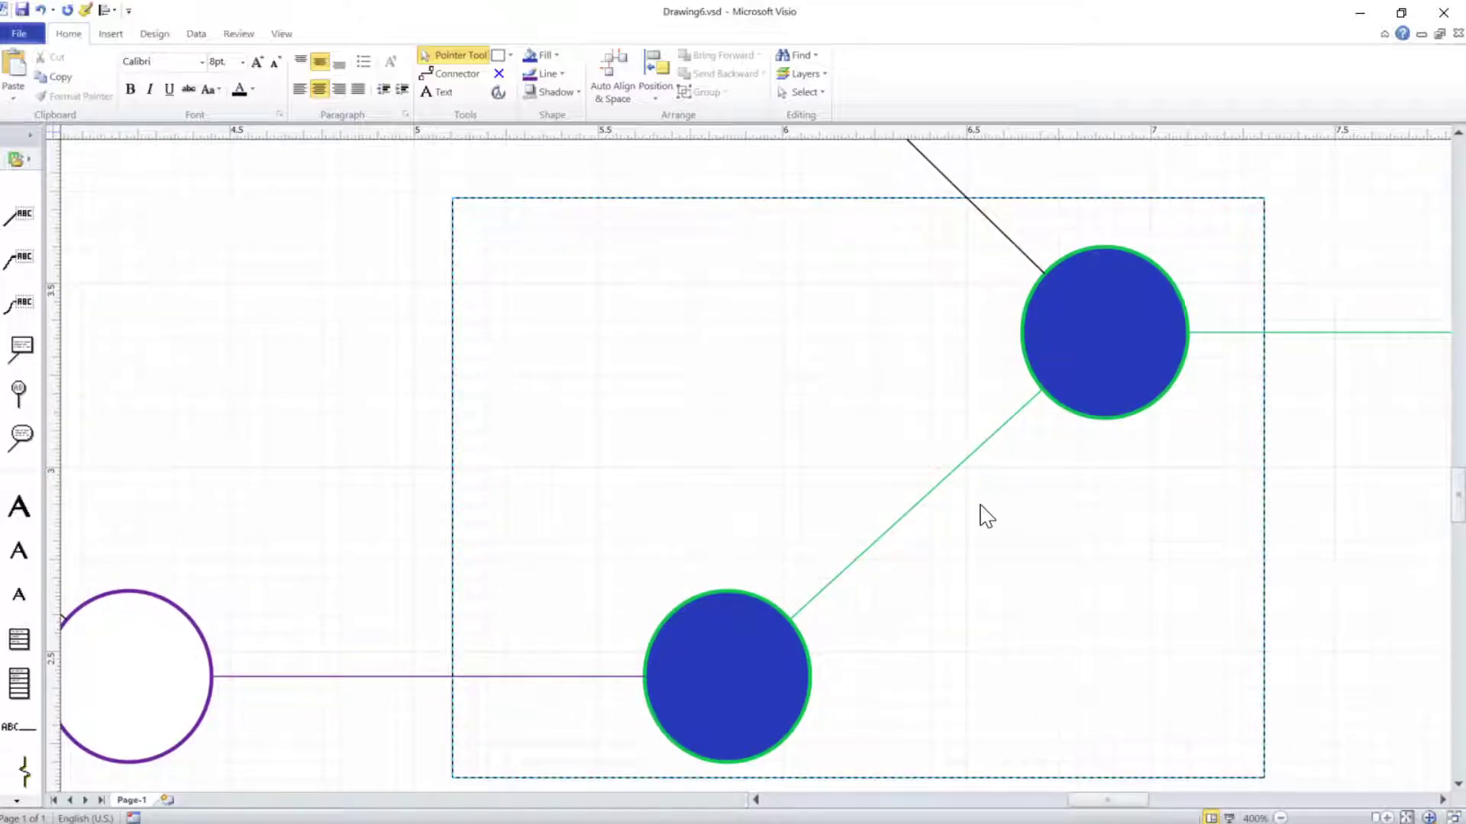
drag(987, 517, 985, 515)
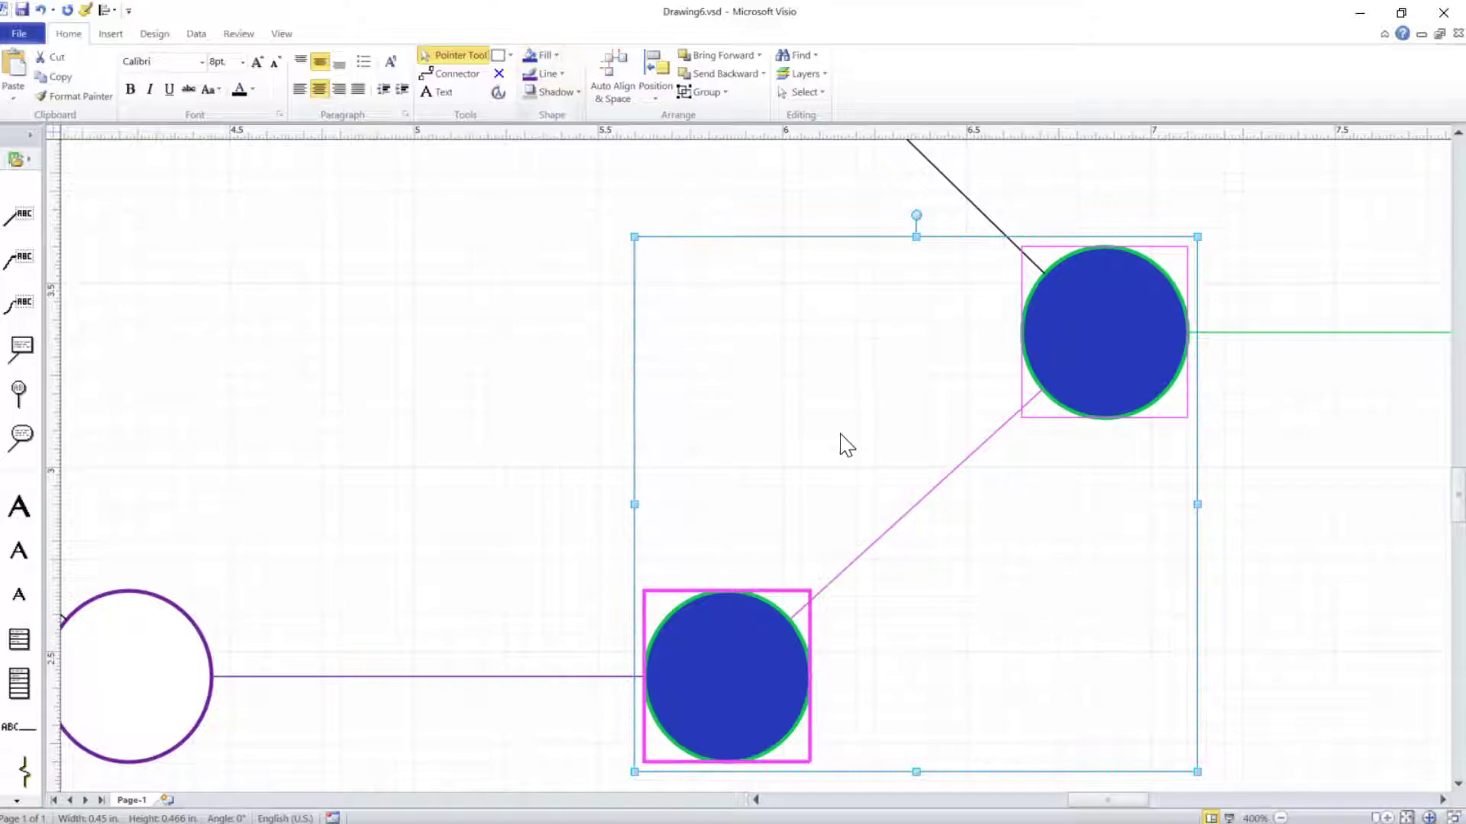
click(877, 438)
click(1060, 370)
click(726, 695)
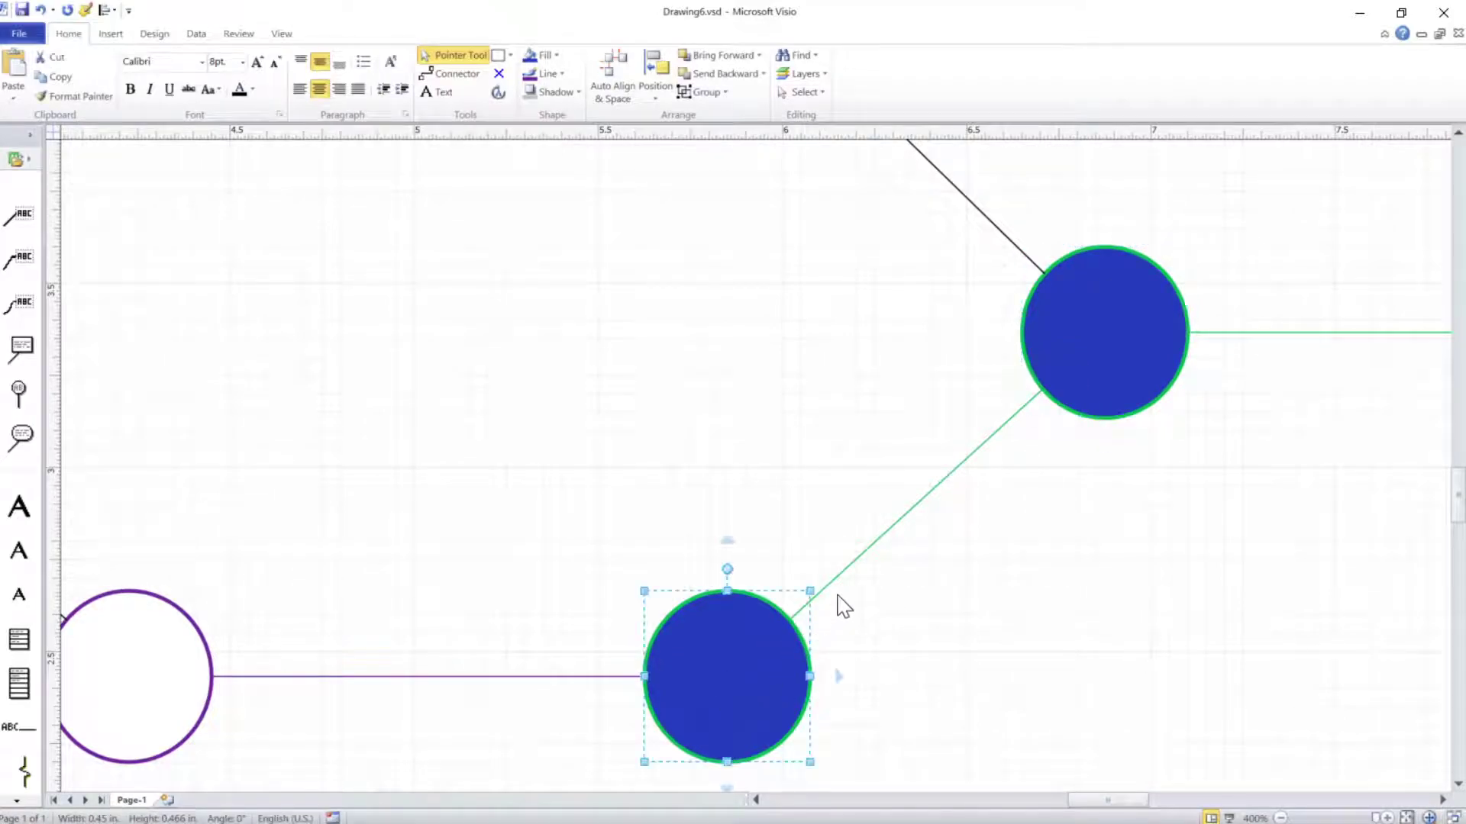
click(782, 340)
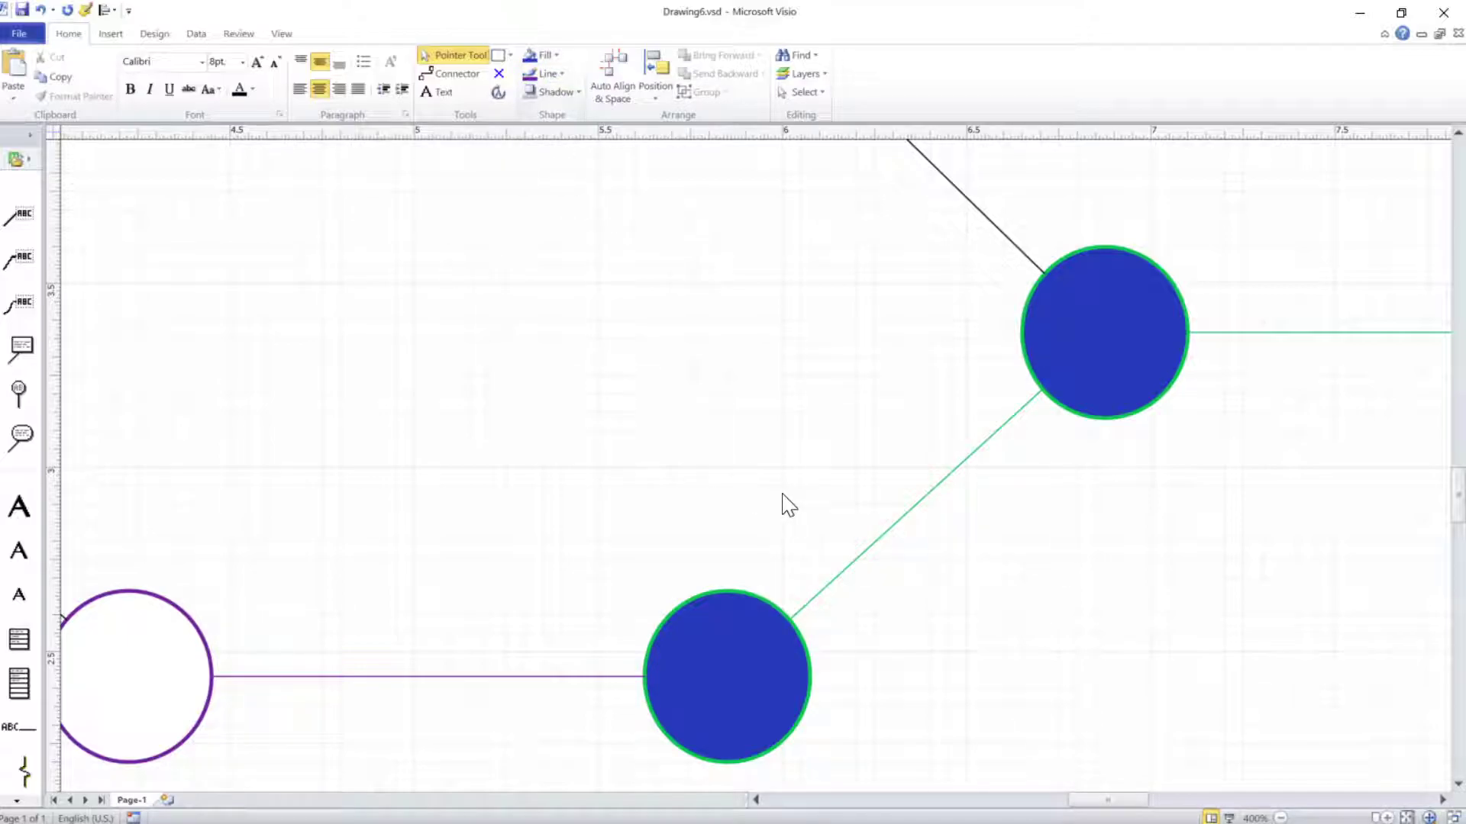
Examine the thin red connector between the left and upper-left circles up close.
scroll(825, 491, down, 4)
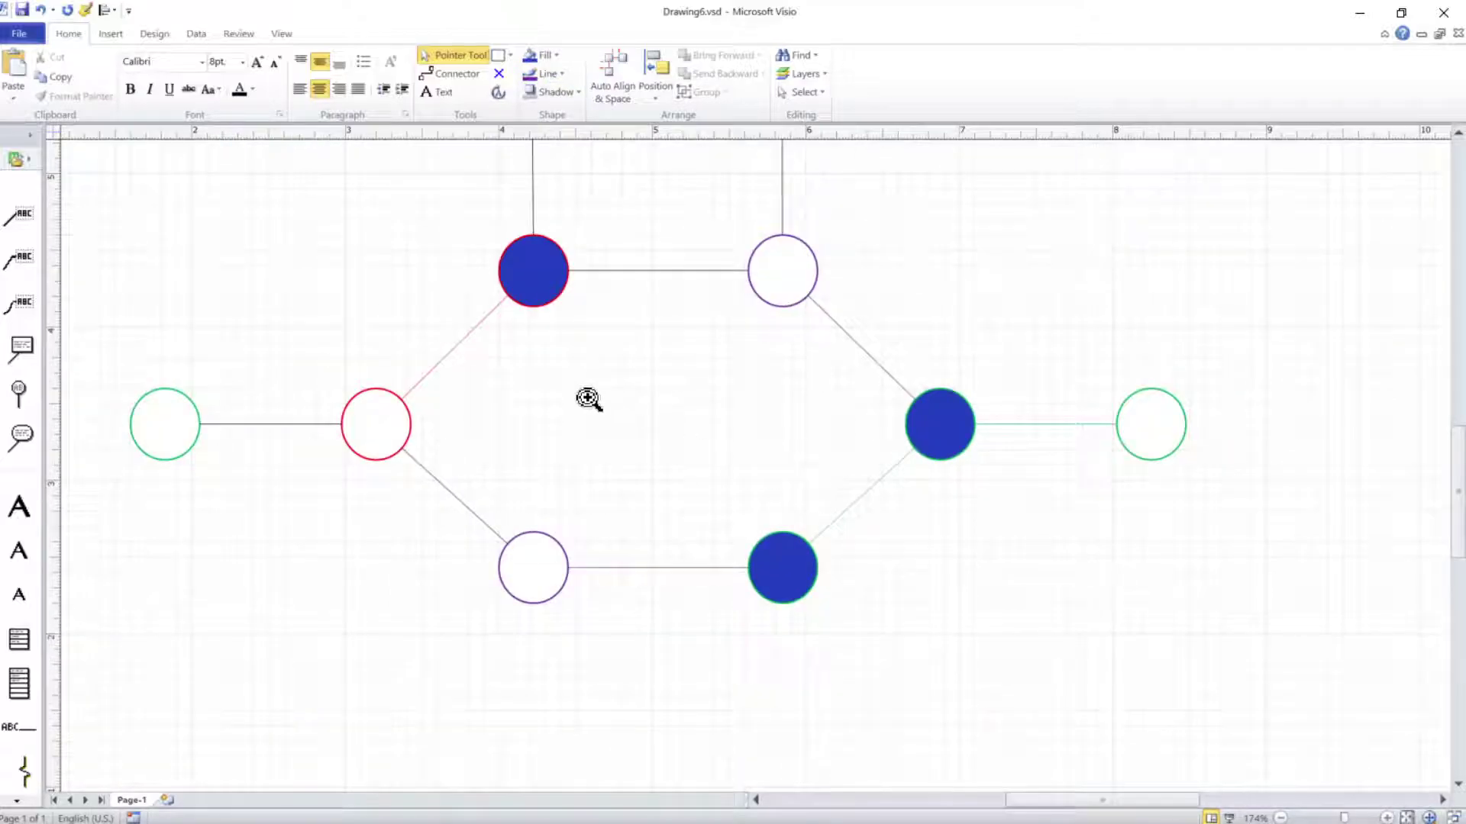
scroll(588, 398, up, 1)
click(446, 323)
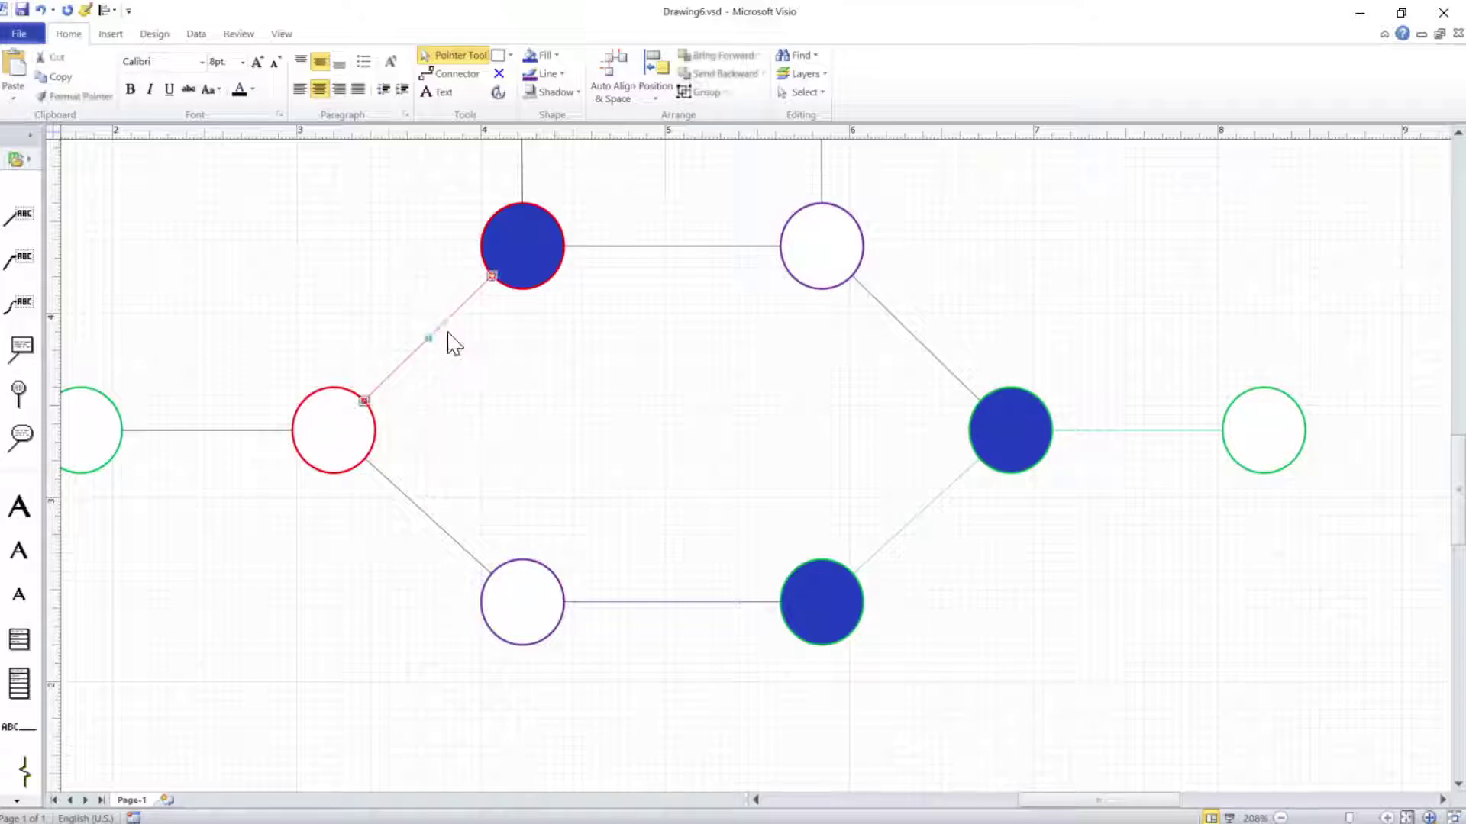
scroll(413, 382, up, 3)
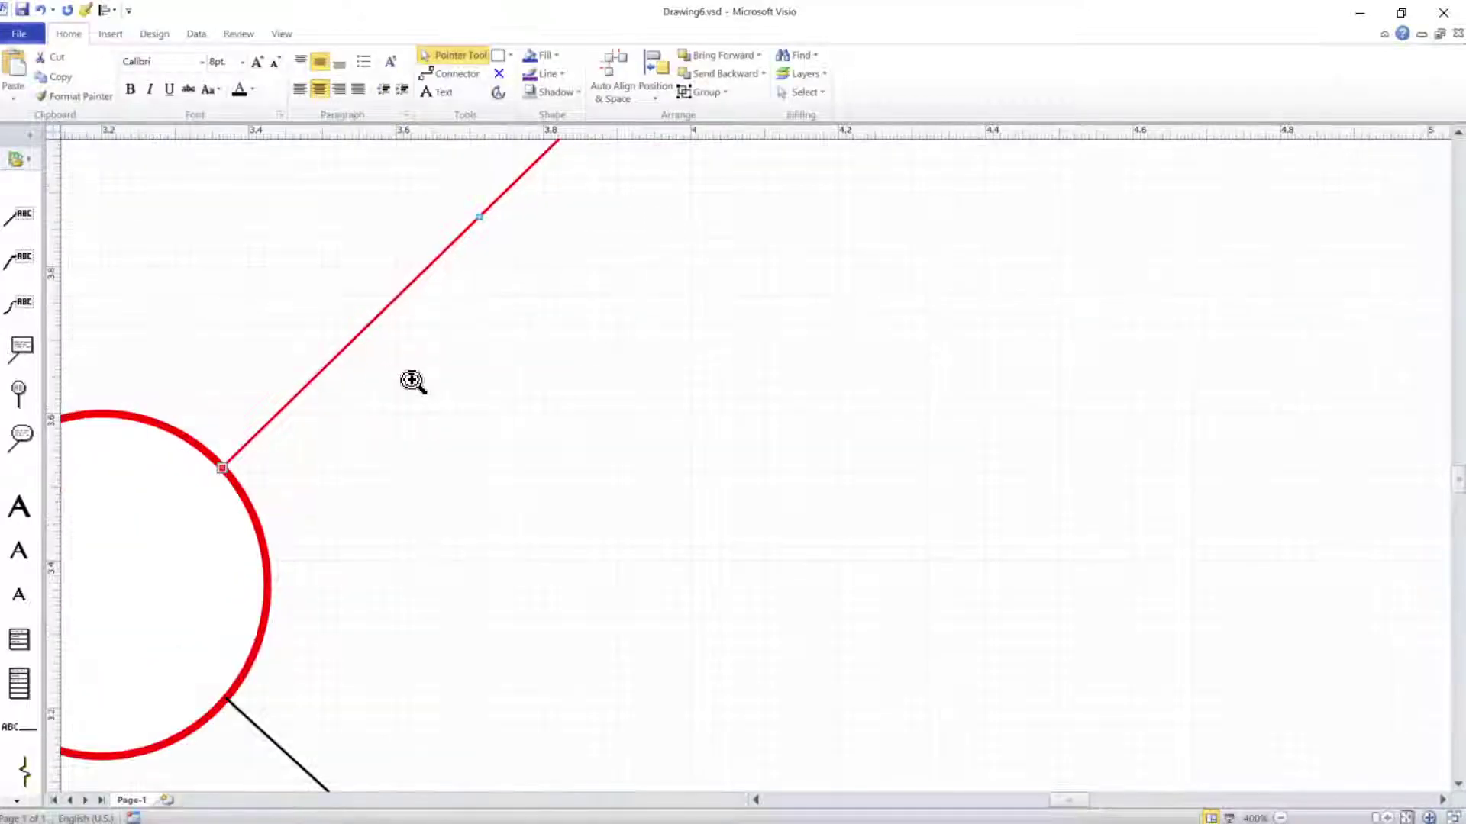
scroll(413, 381, down, 4)
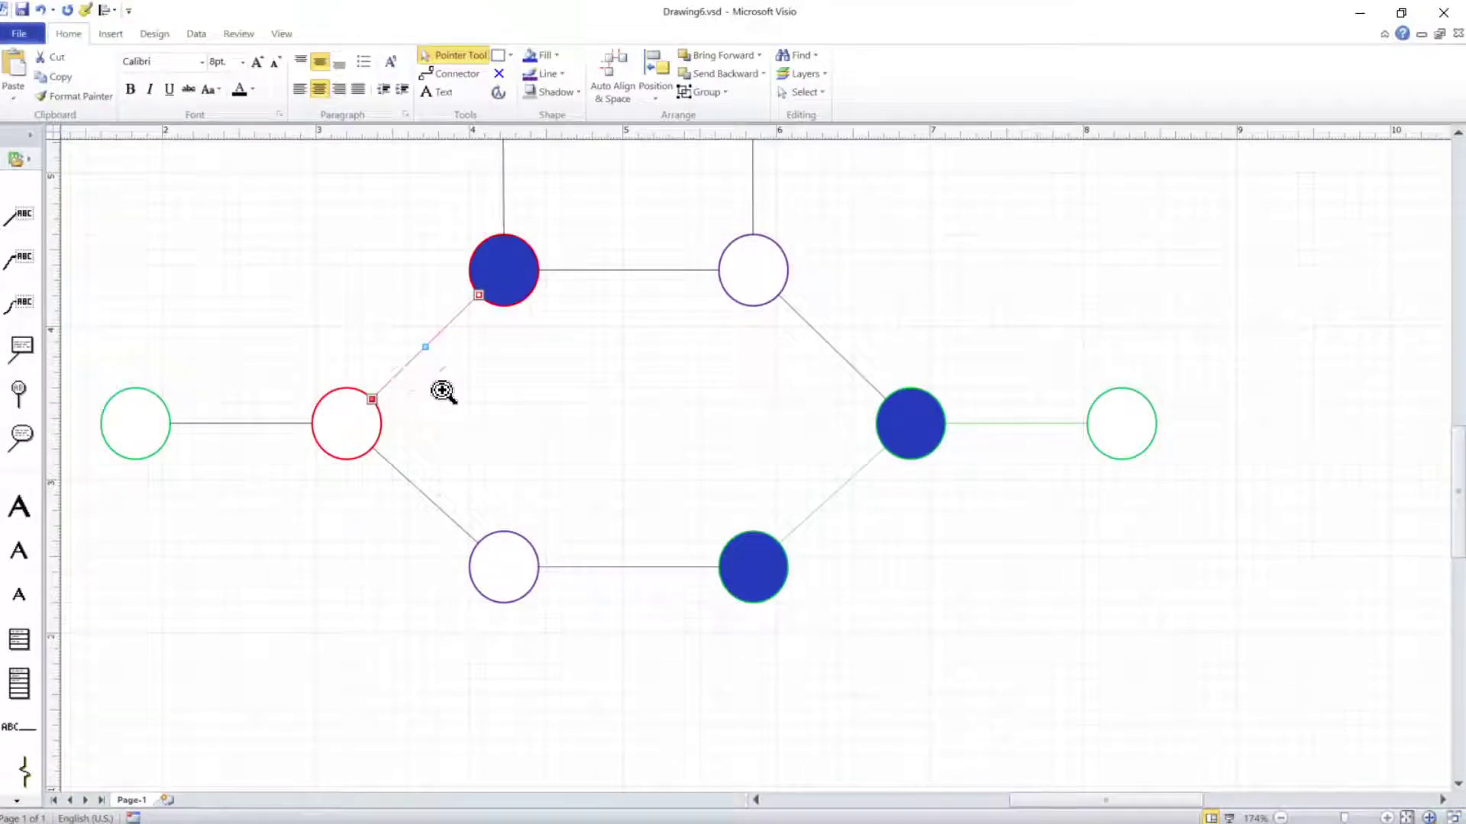
scroll(809, 475, up, 1)
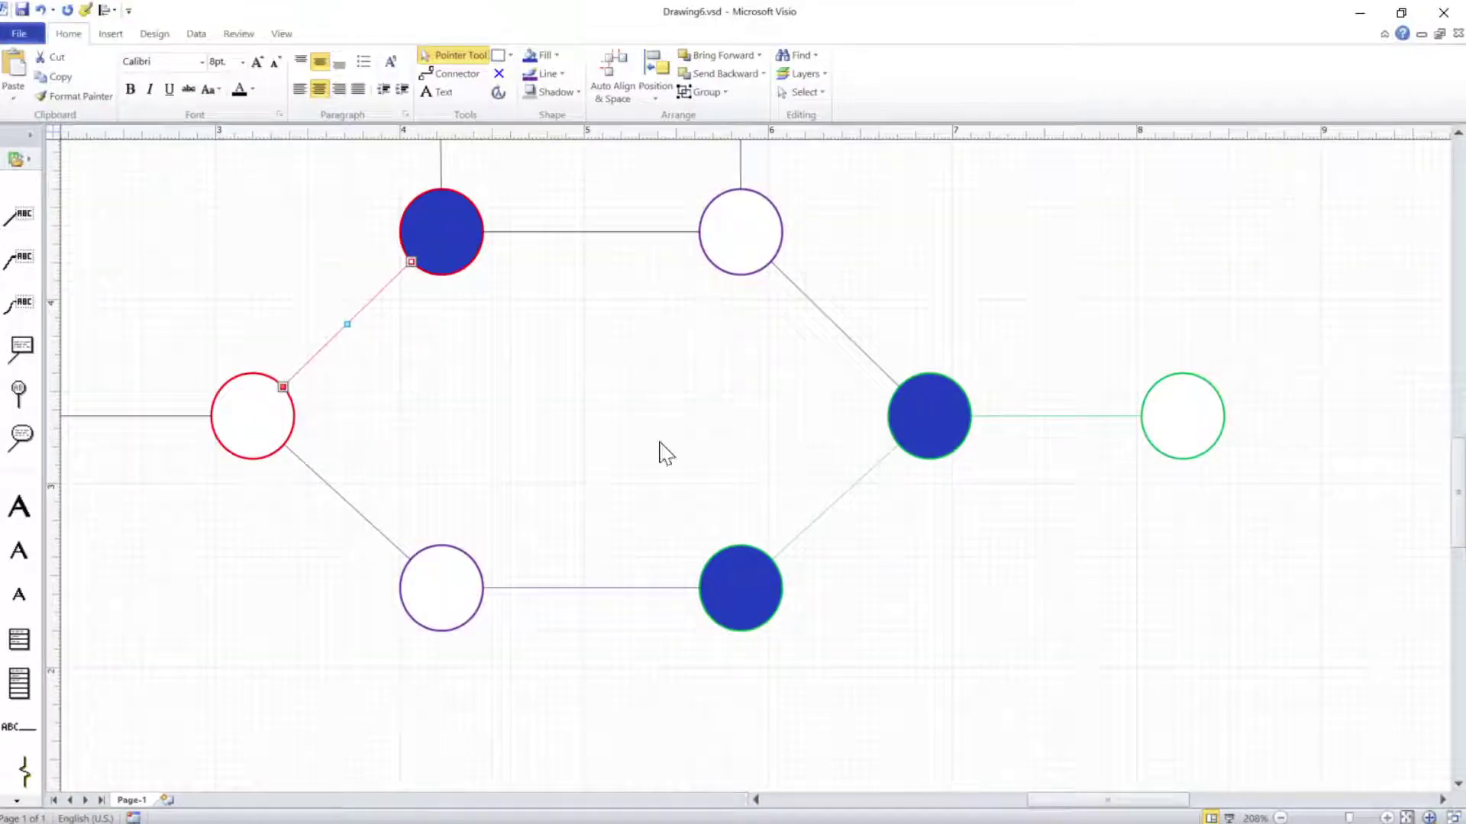
click(663, 453)
Set the line weight of the red connector between the left and upper-left circles to 6 pt.
click(354, 320)
right_click(384, 289)
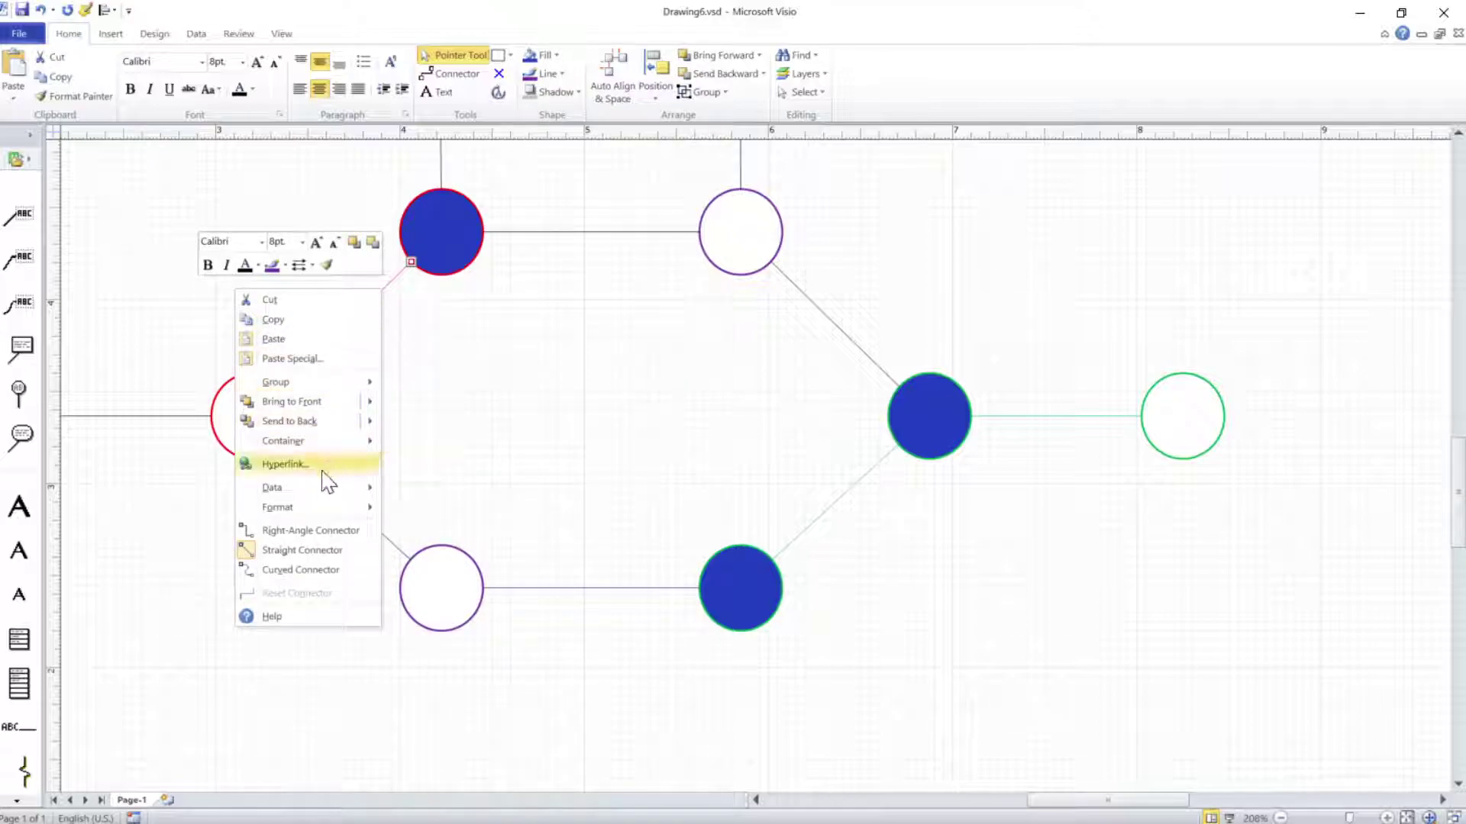
mouse_move(327, 513)
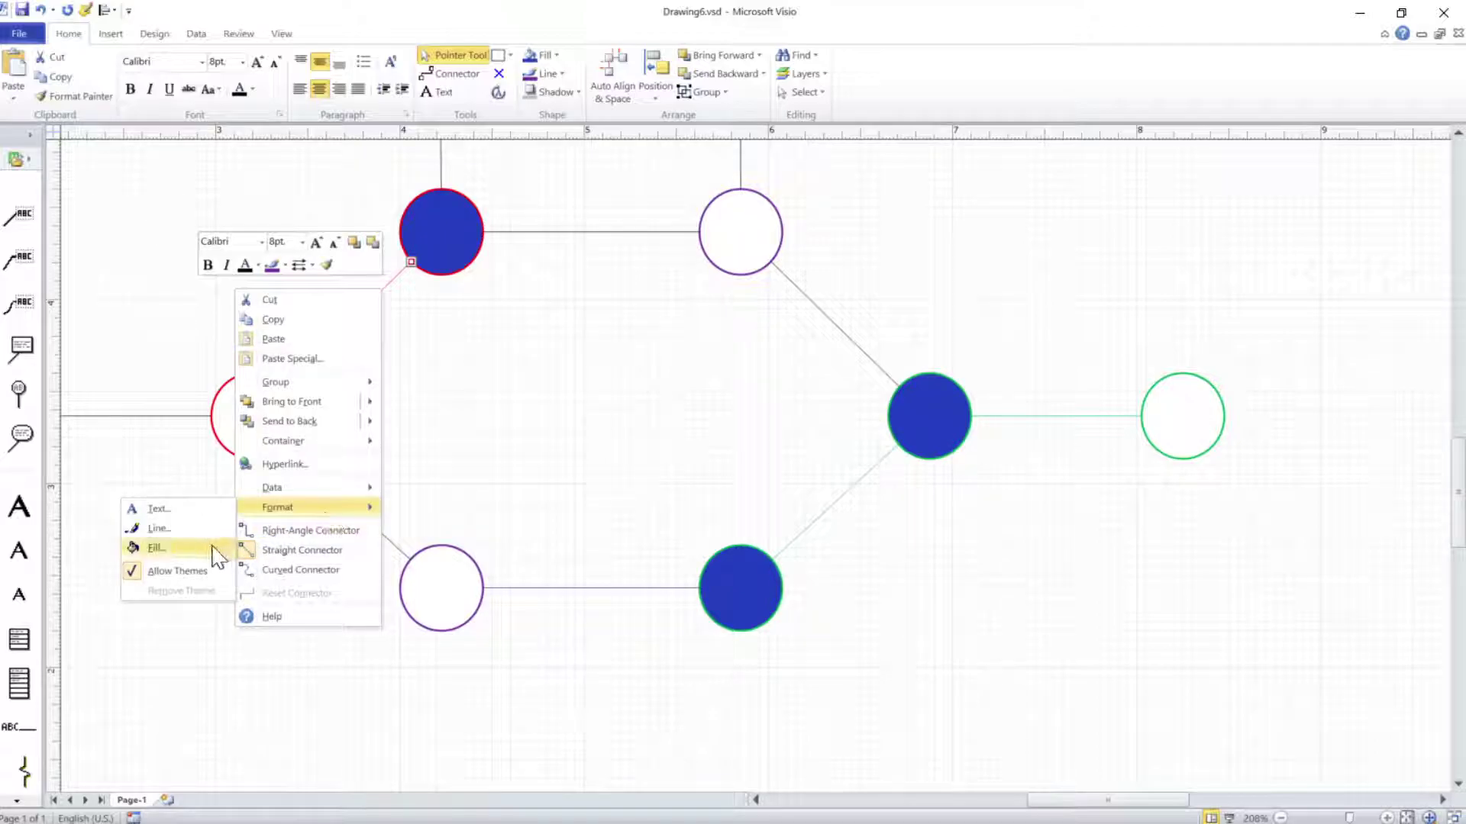
click(187, 530)
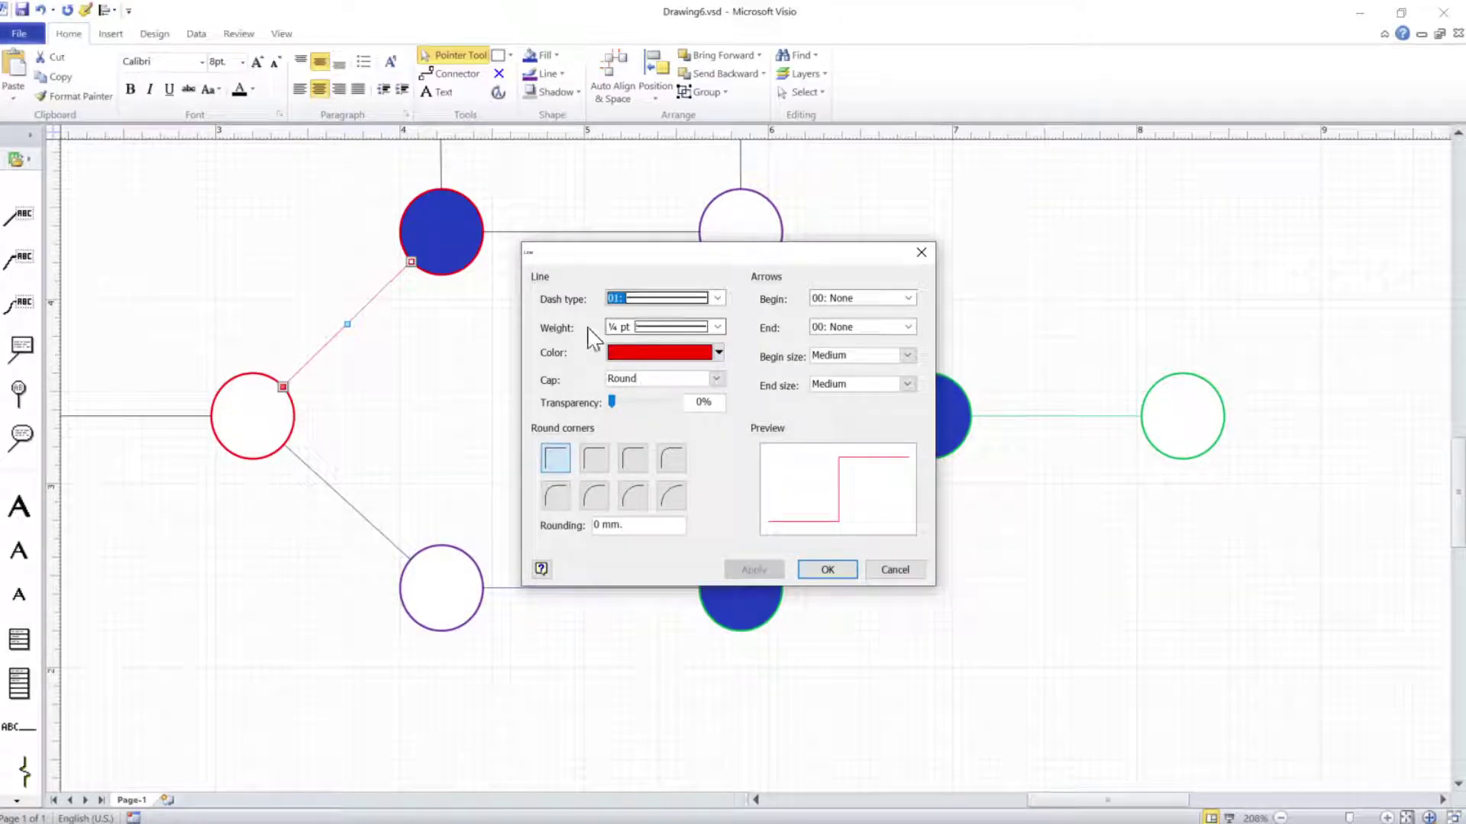
click(684, 329)
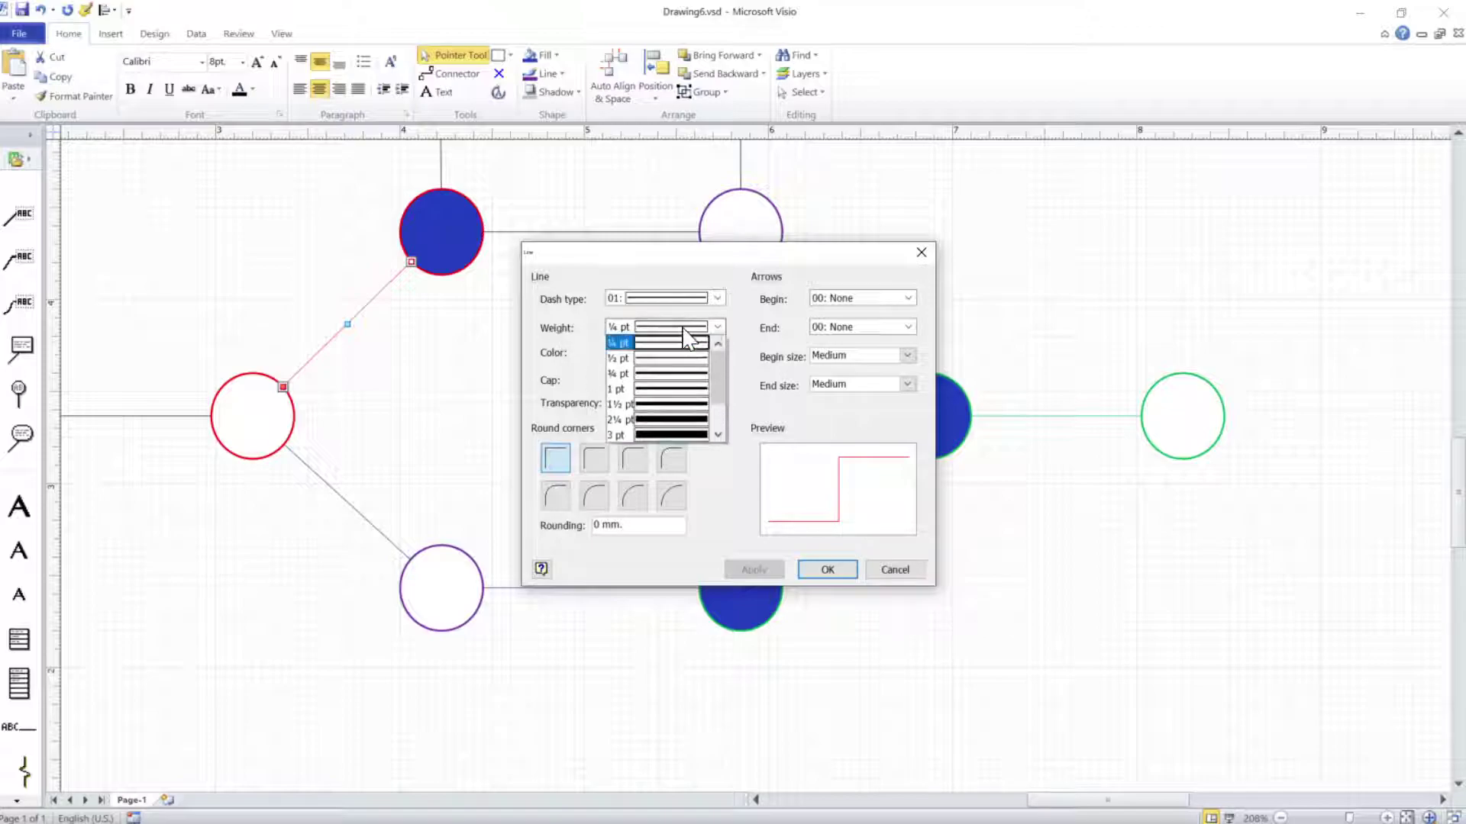
drag(717, 358, 710, 402)
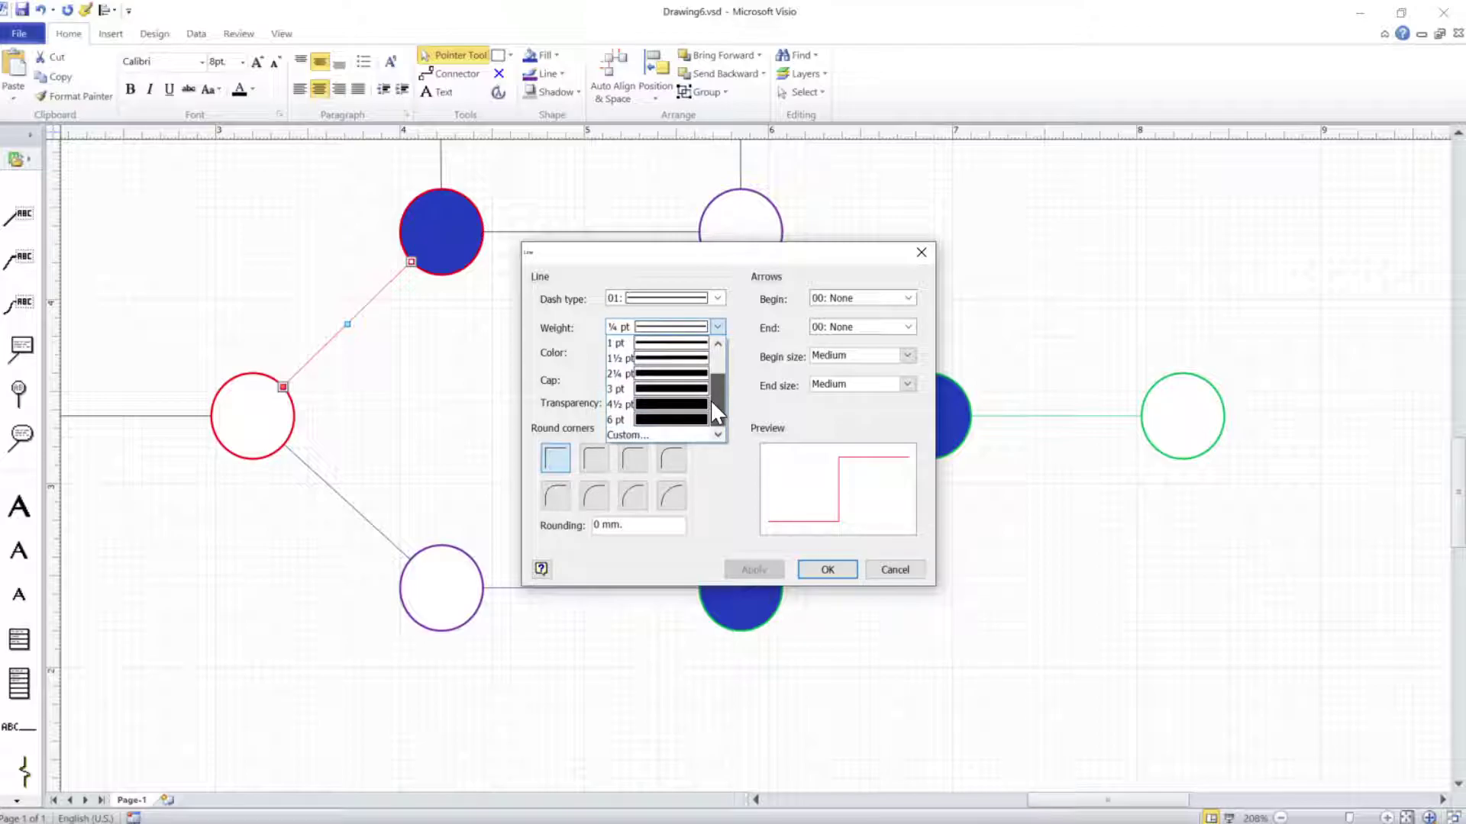
click(658, 421)
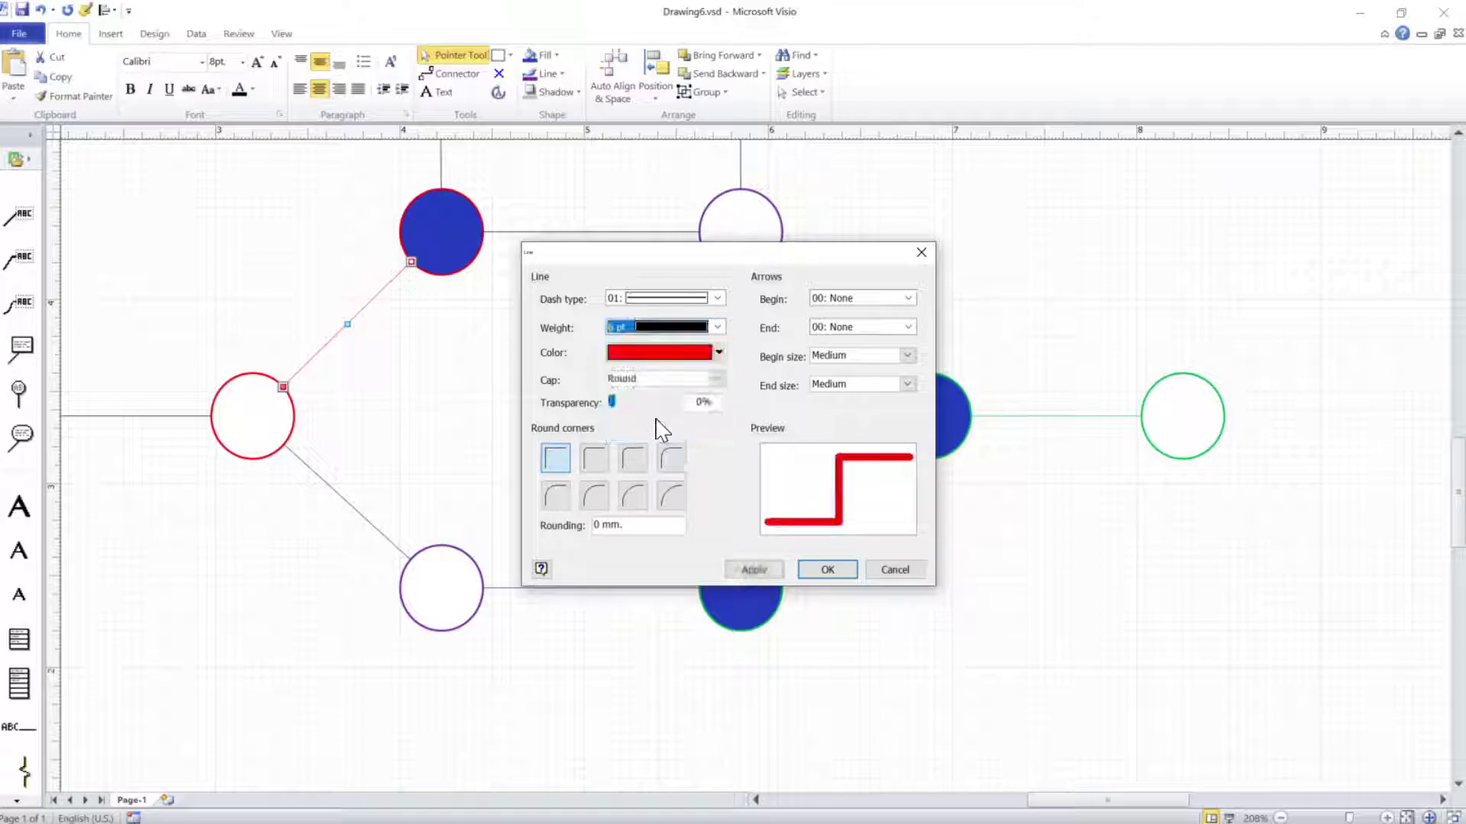
click(767, 577)
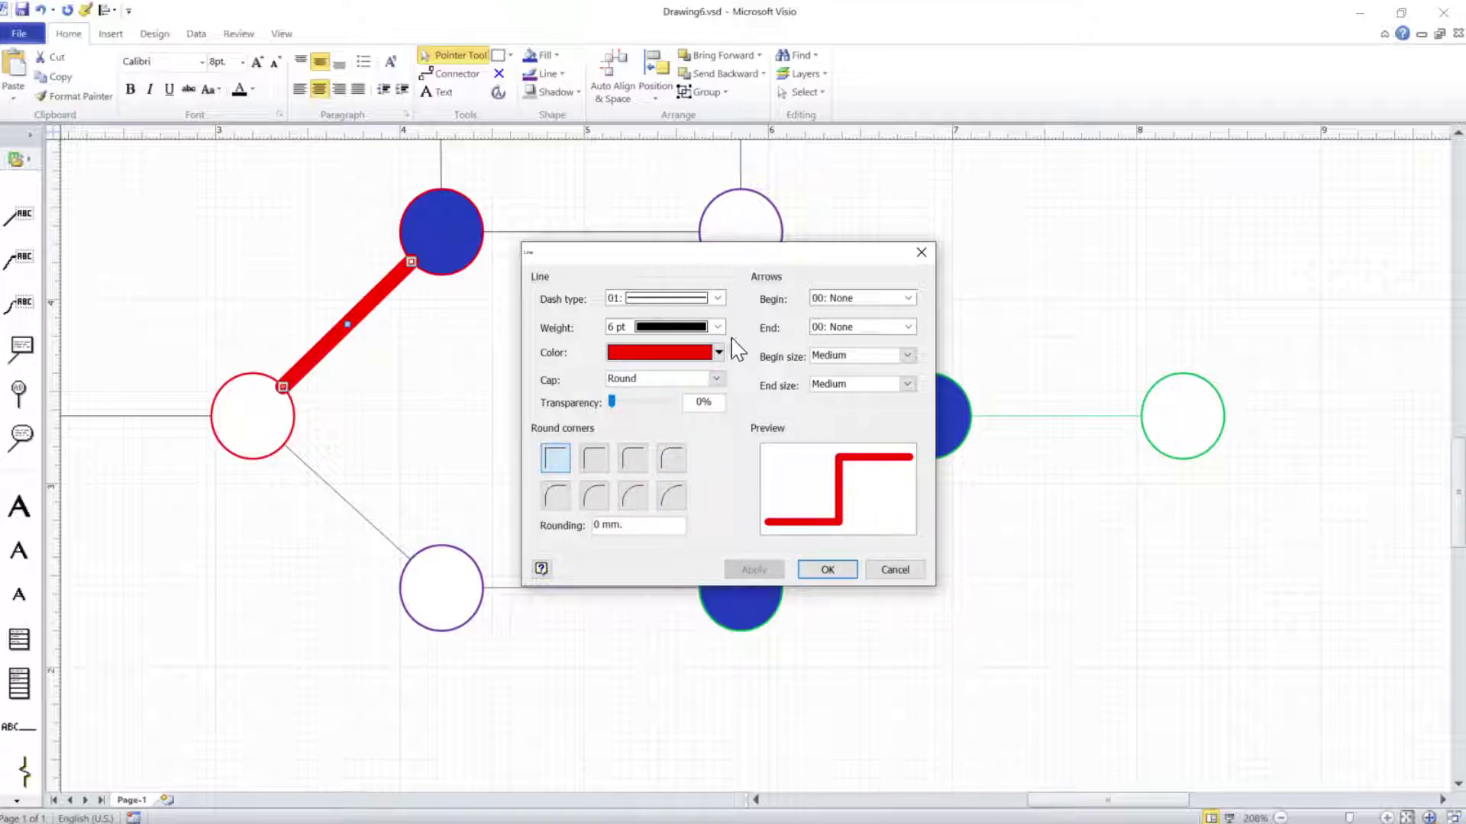
click(842, 569)
click(527, 422)
Set the red connector's line weight to 3 pt in its line format settings and apply it.
right_click(364, 304)
key(Escape)
right_click(373, 305)
key(Escape)
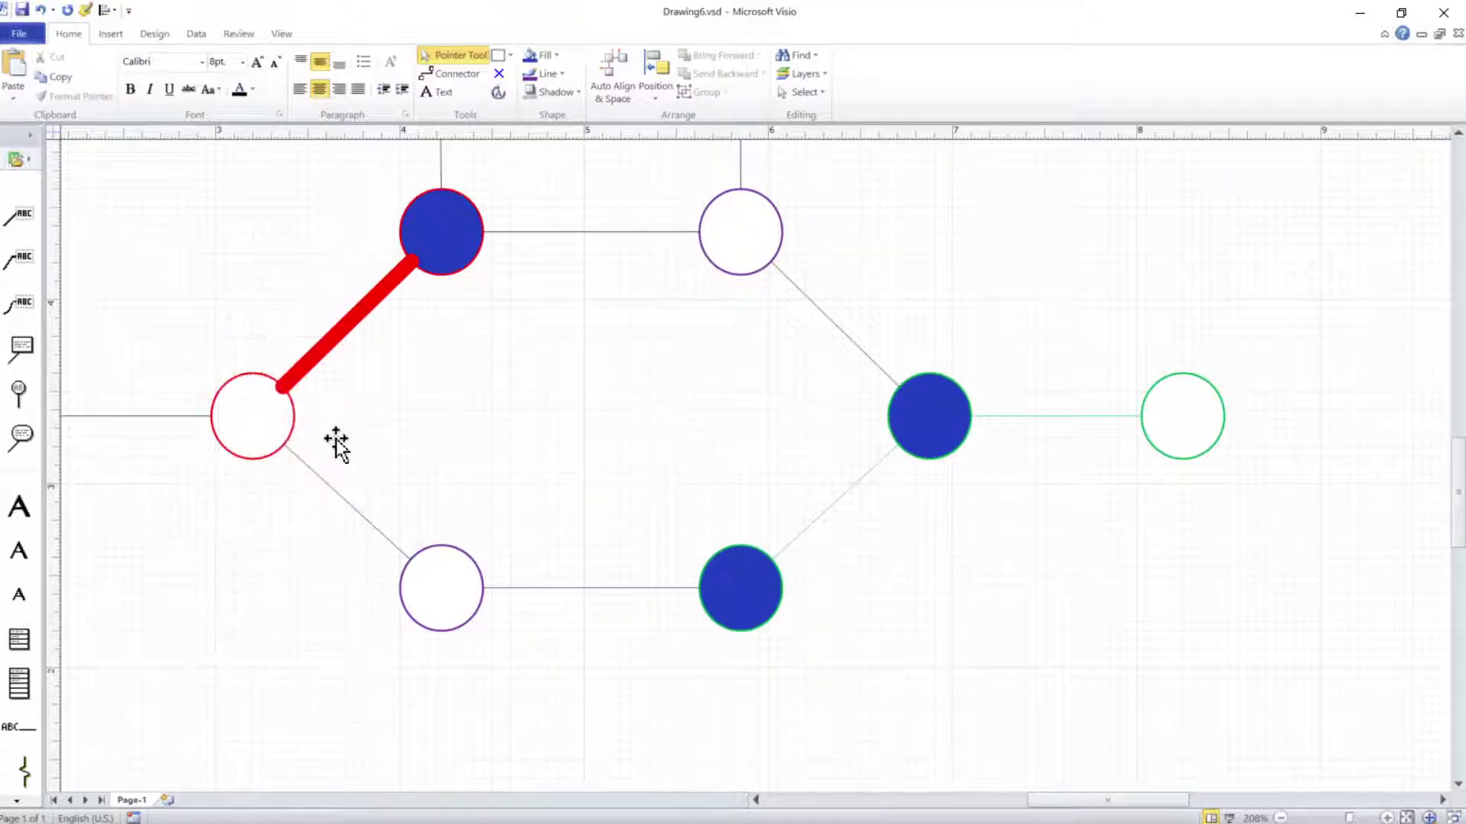
right_click(359, 317)
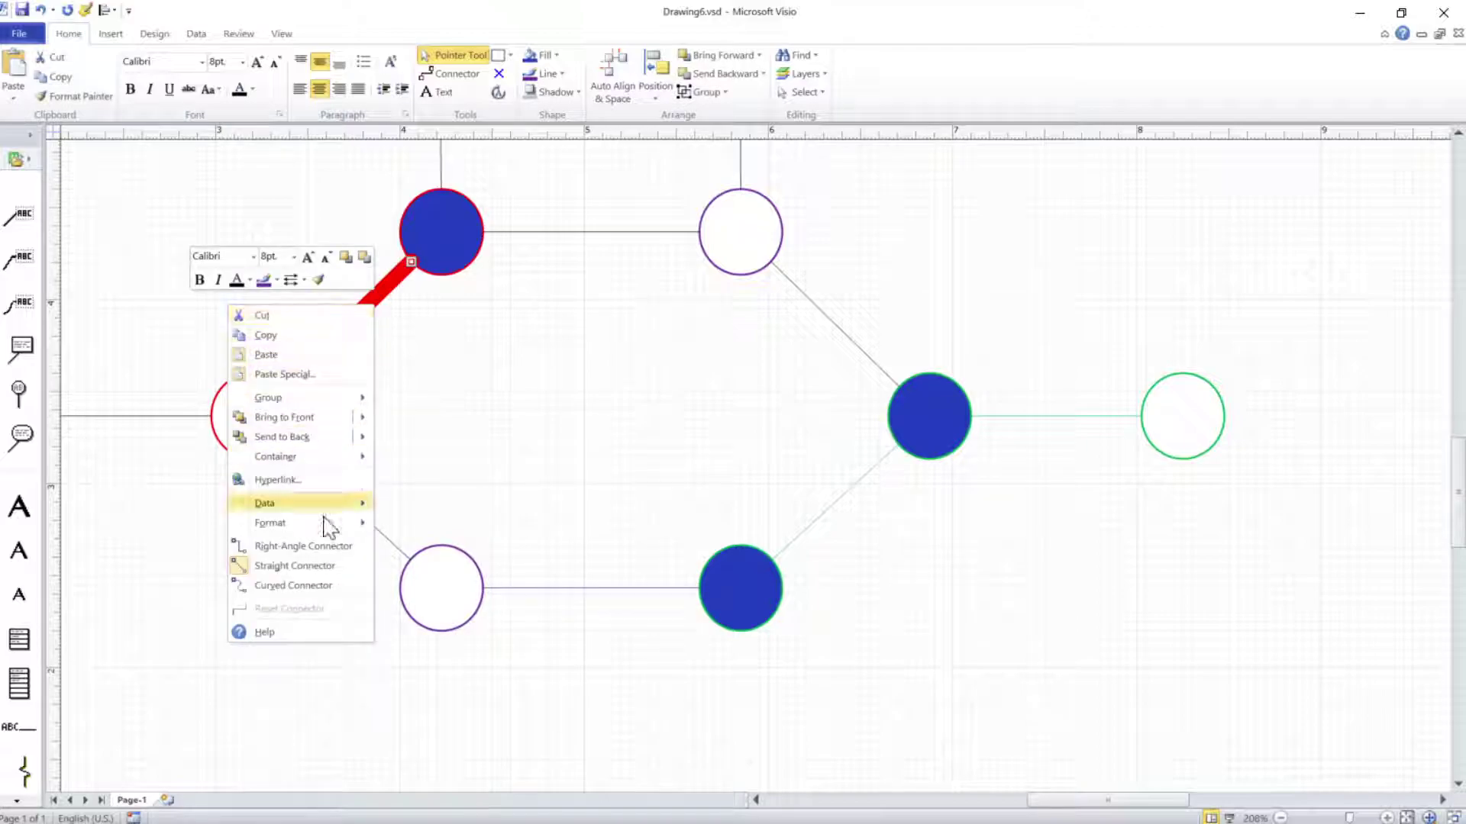
mouse_move(326, 526)
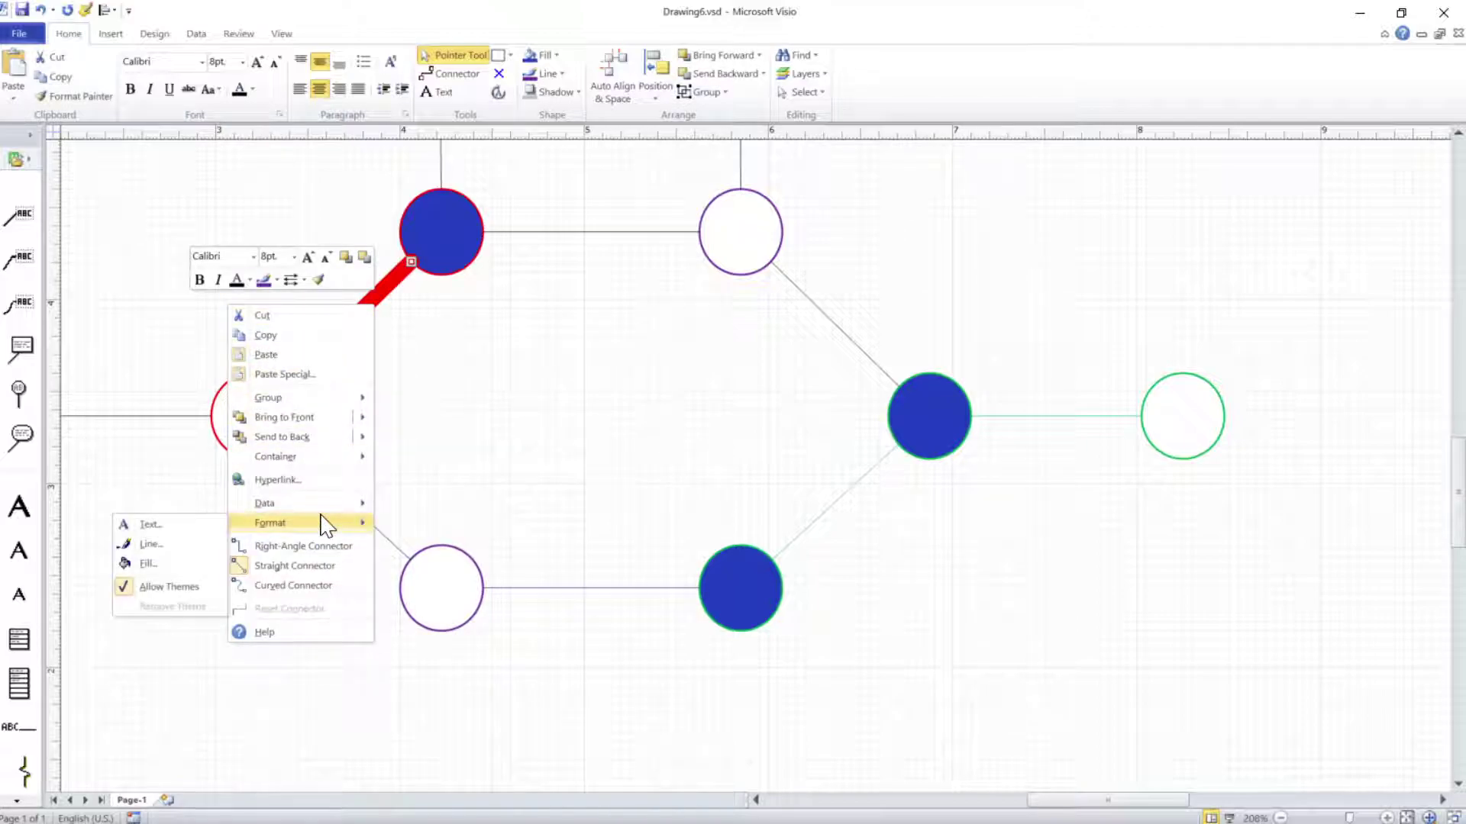
click(158, 545)
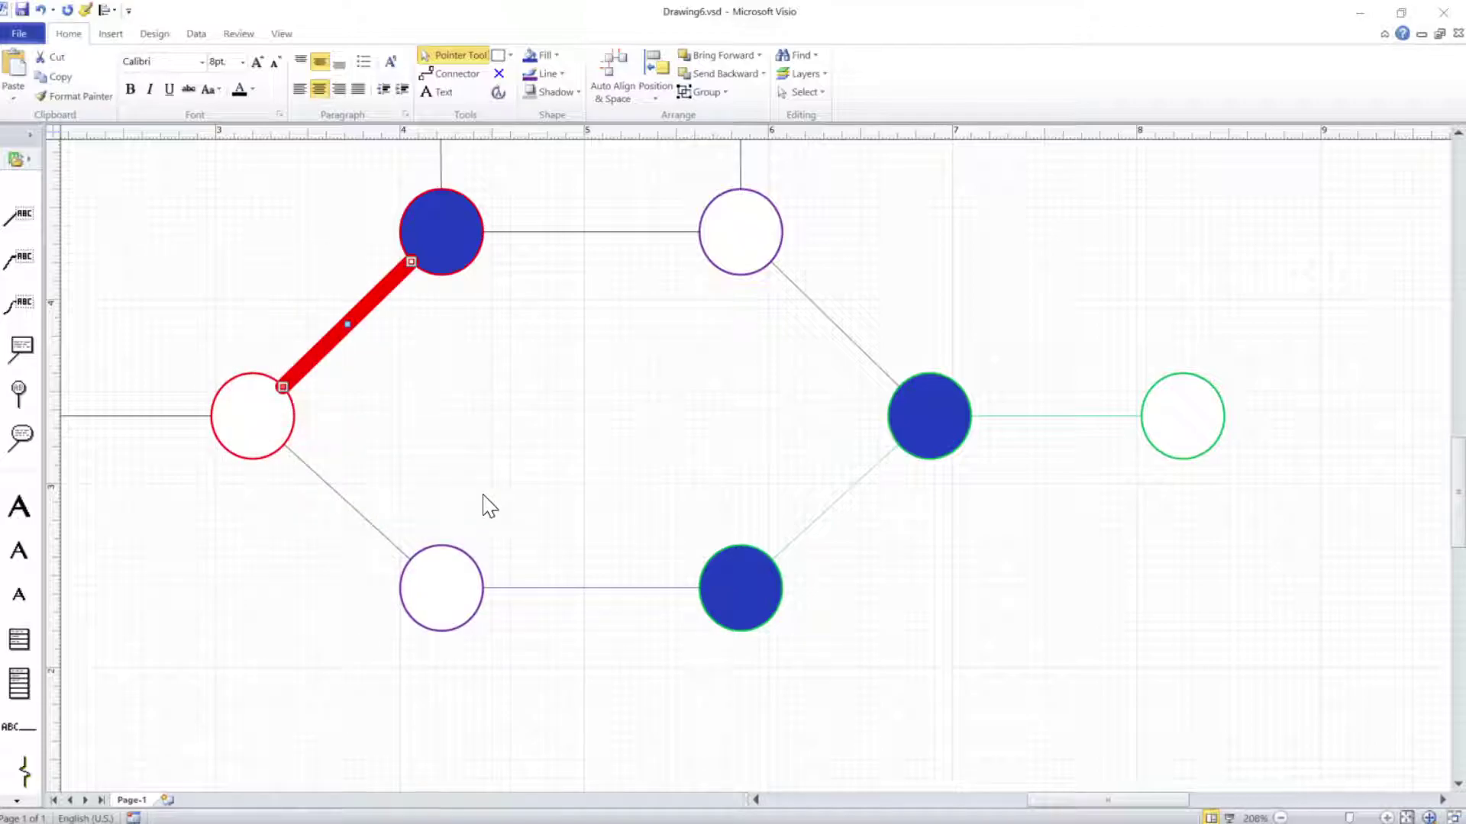
click(717, 327)
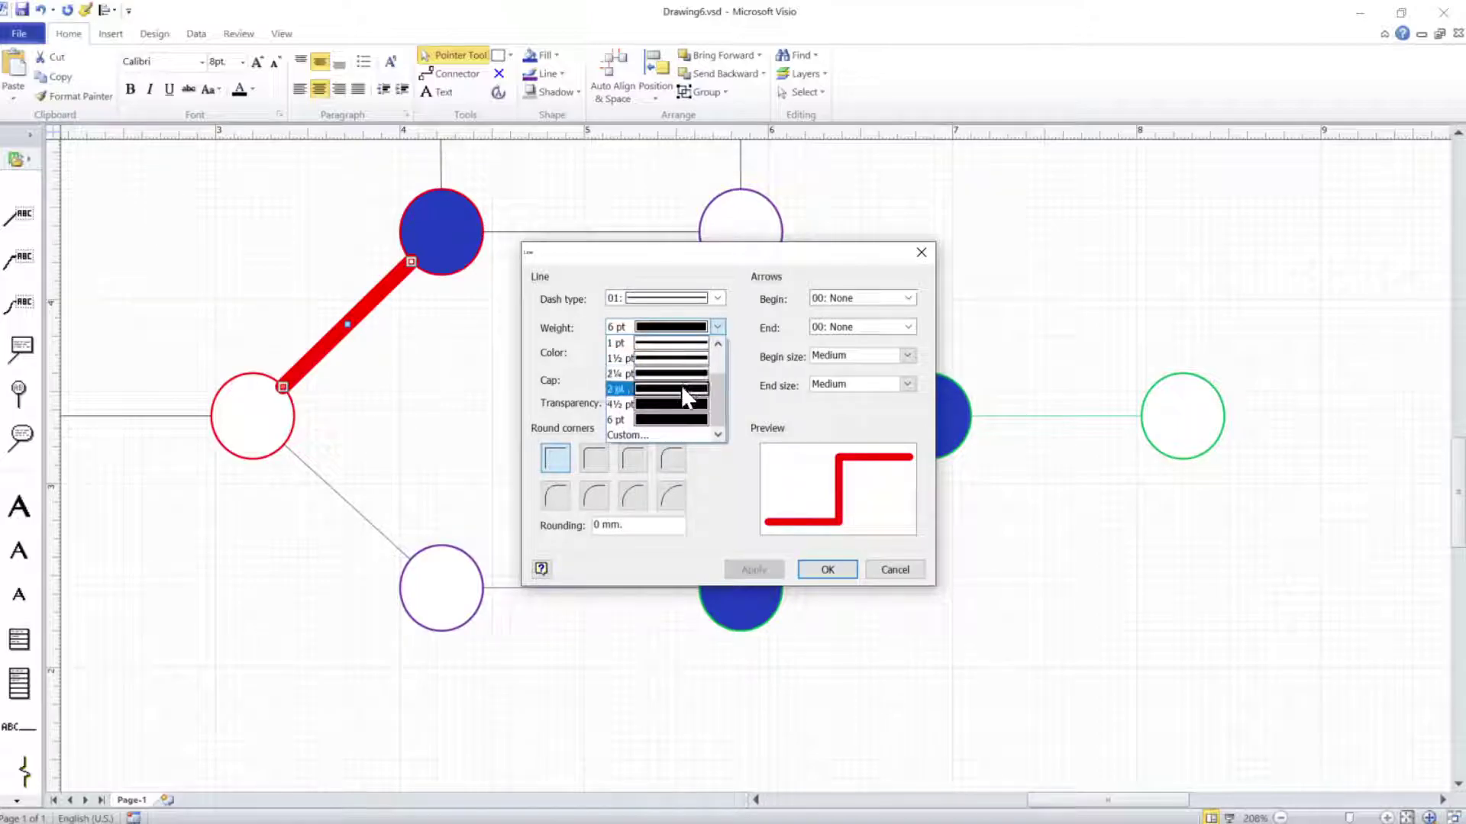
click(683, 390)
click(764, 574)
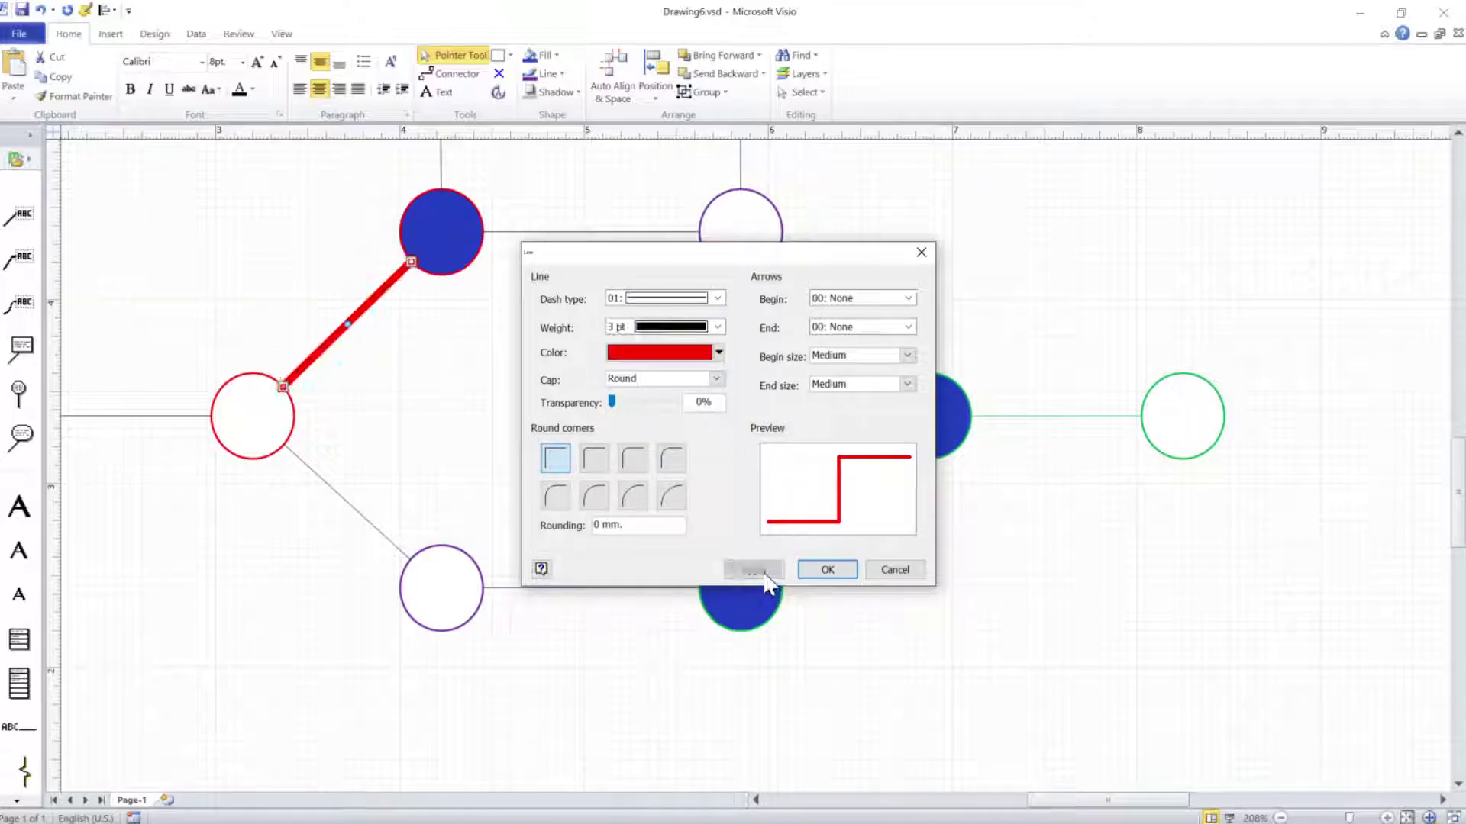
click(825, 571)
Select the hexagon's other five connectors together and set their line weight to 3 pt.
click(370, 519)
shift+click(559, 589)
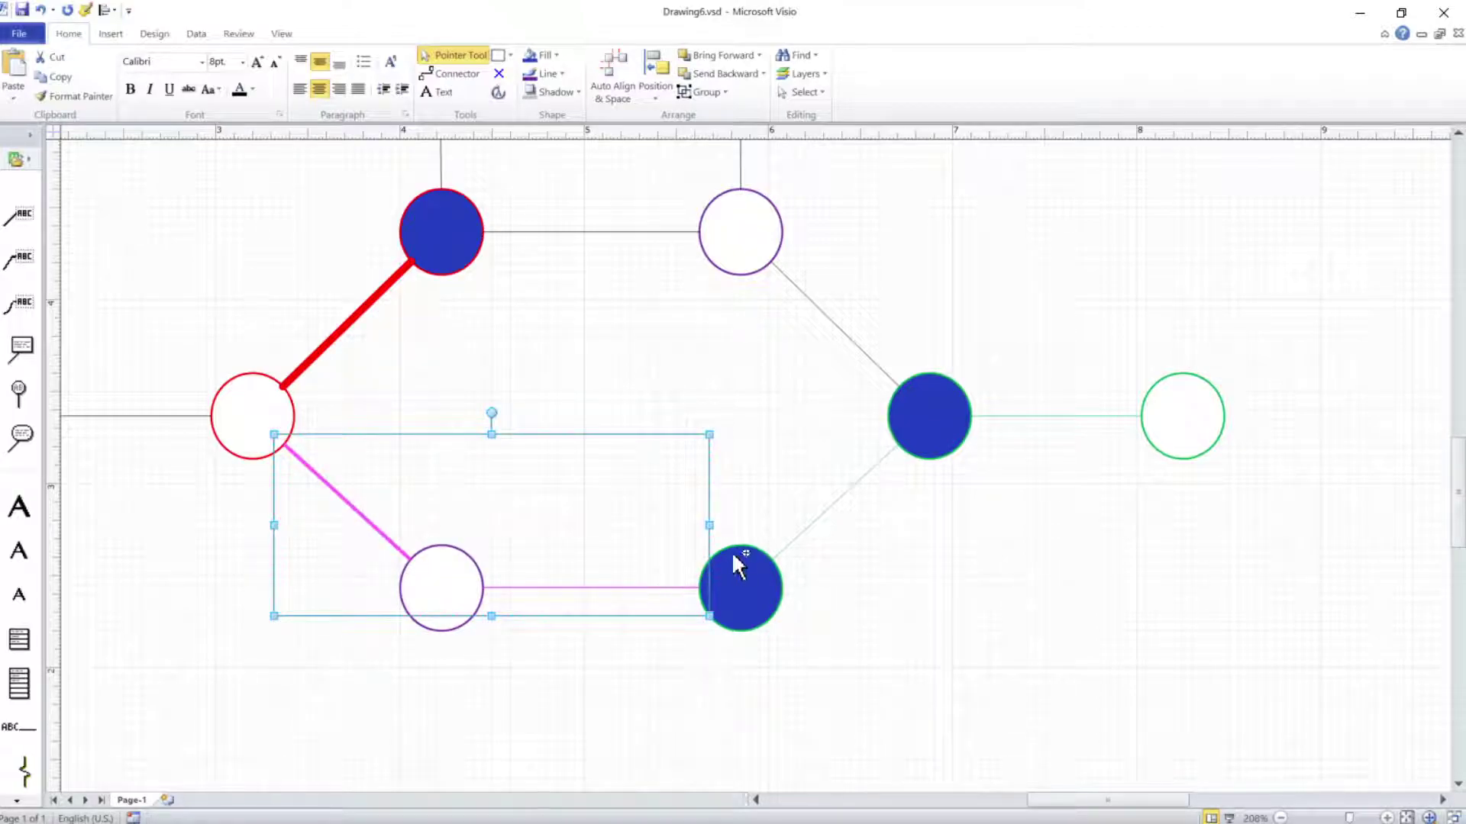
shift+click(803, 536)
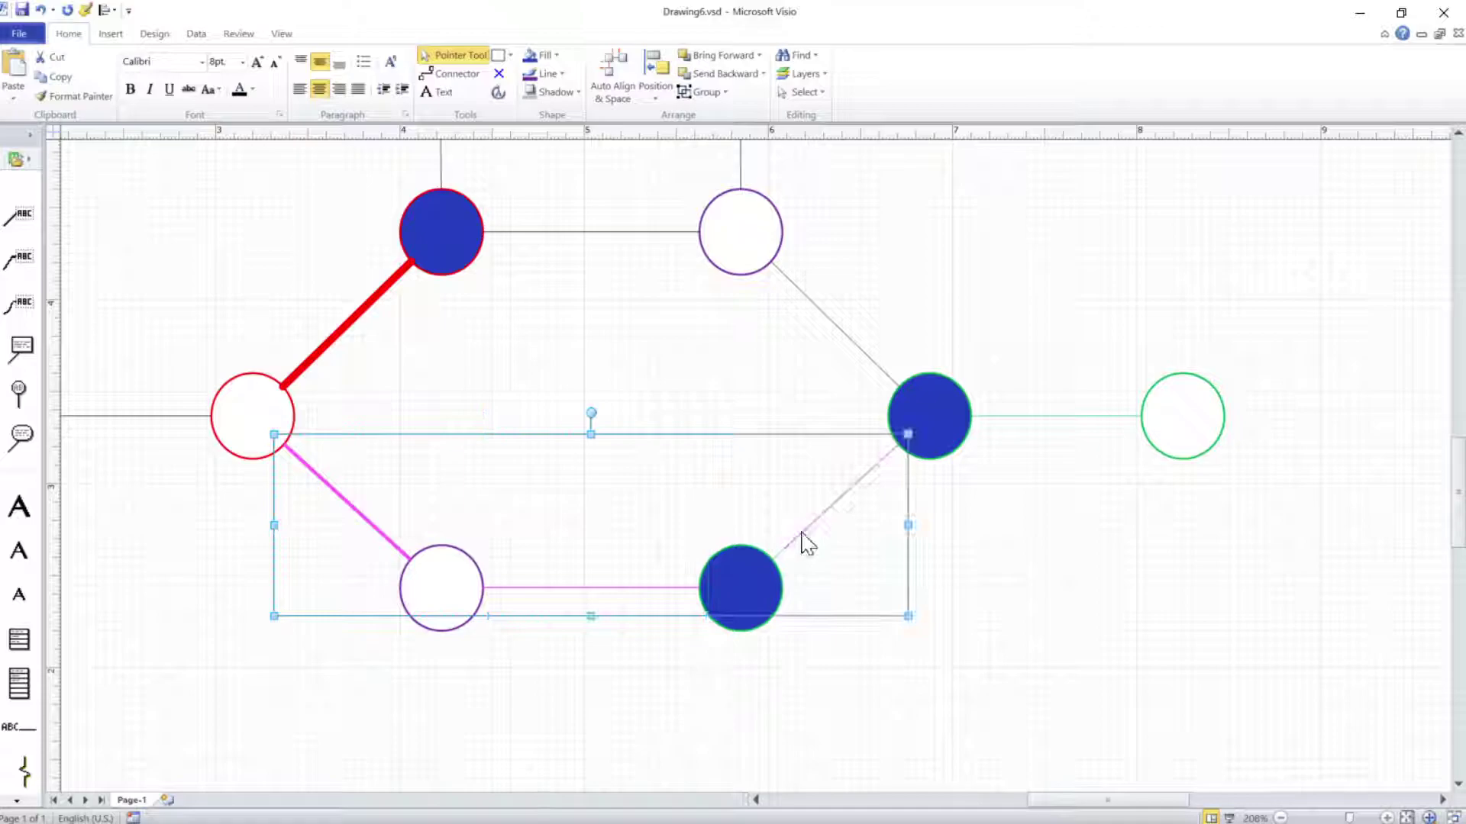
shift+click(877, 366)
shift+click(650, 232)
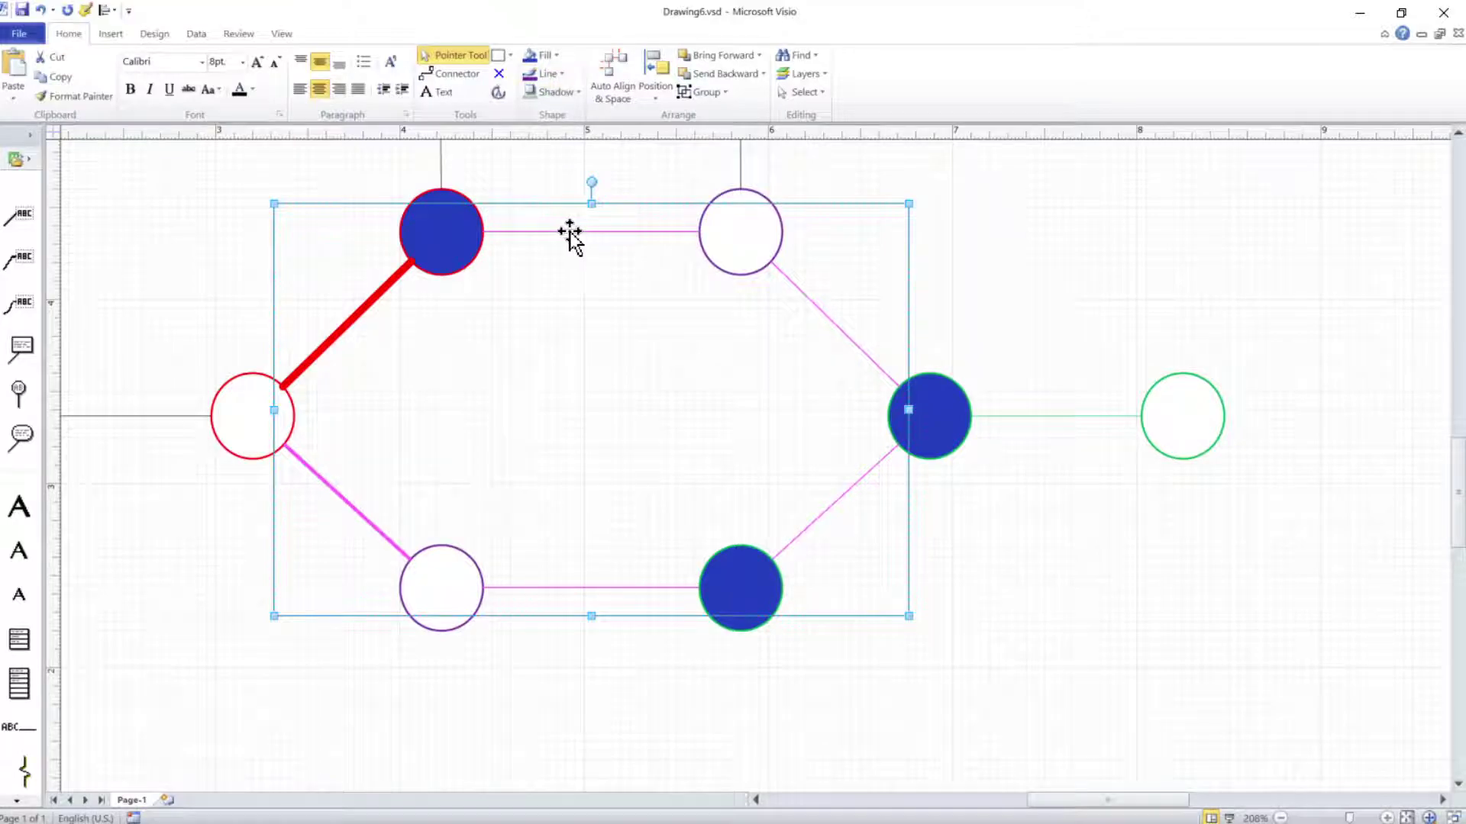
click(564, 75)
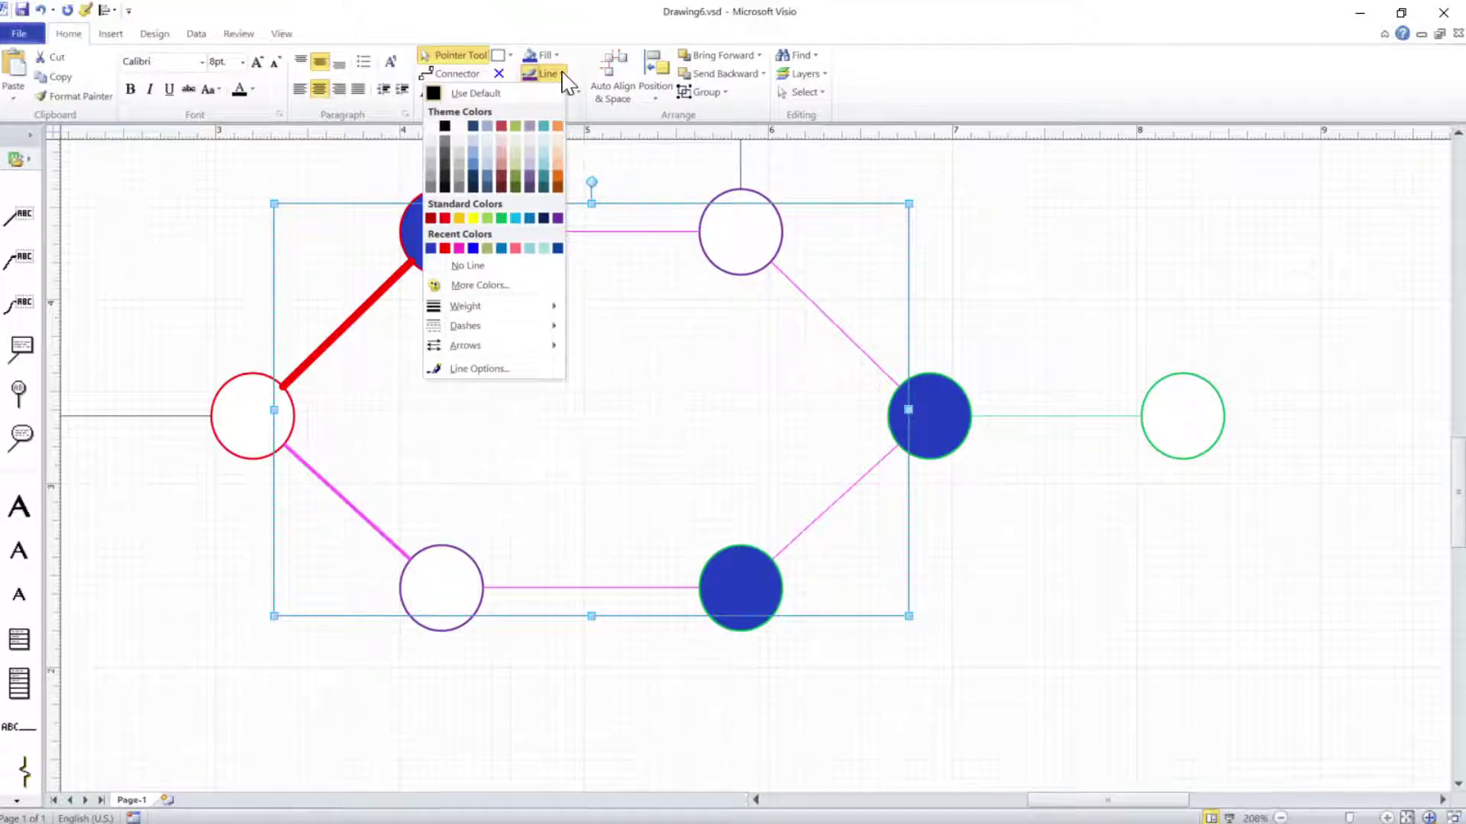
mouse_move(531, 310)
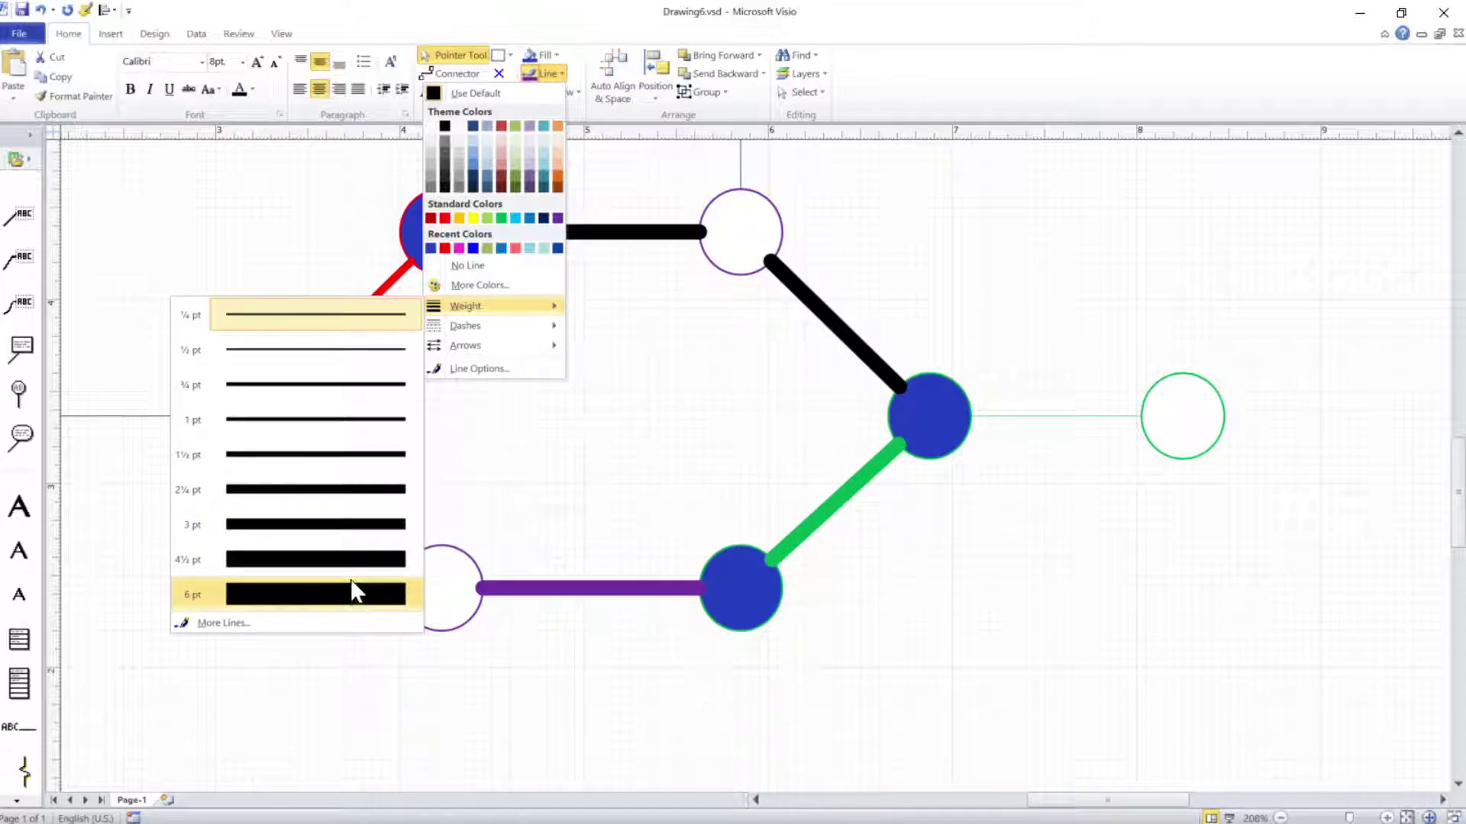
click(340, 524)
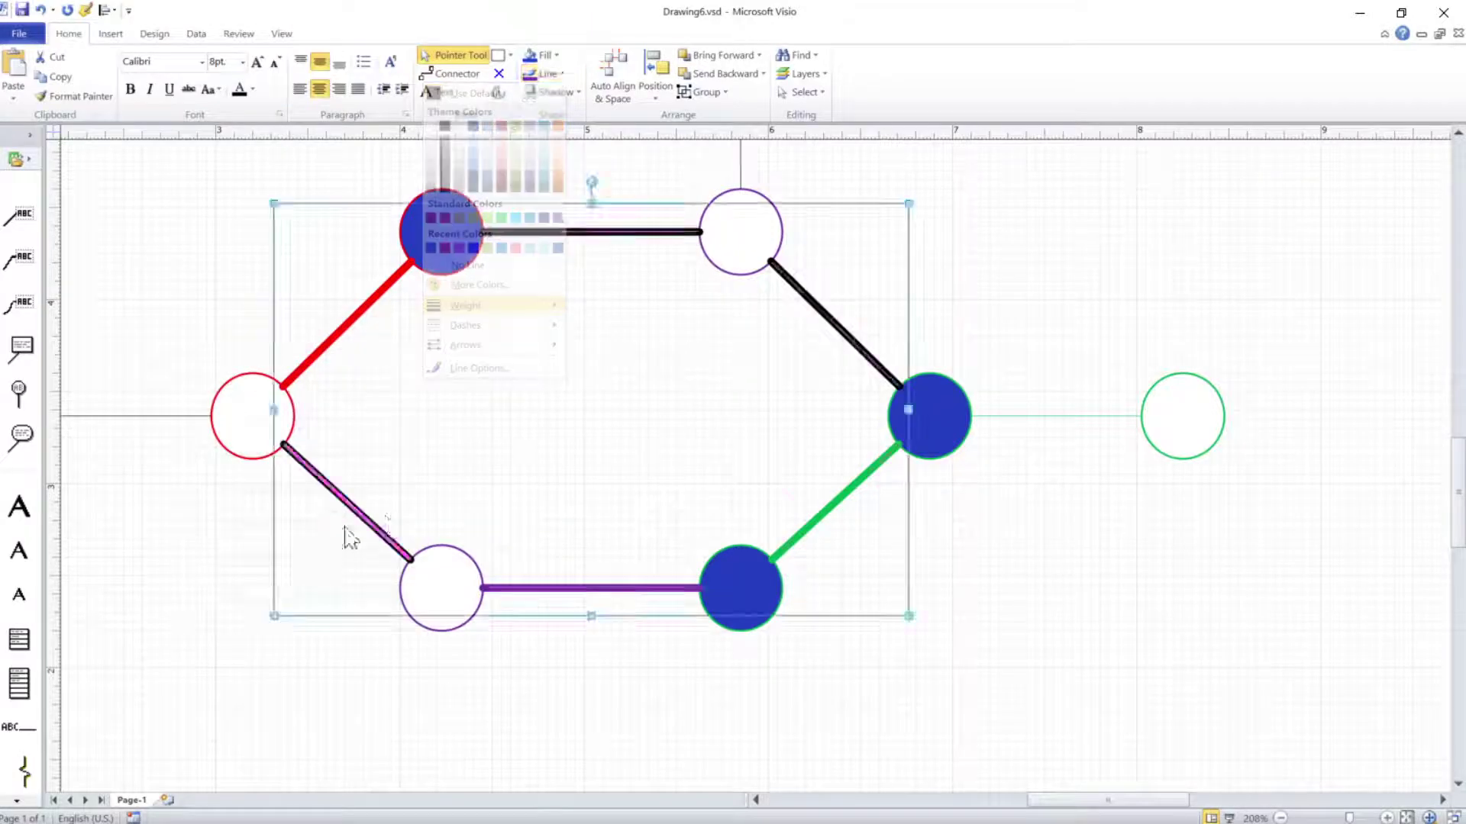
click(607, 470)
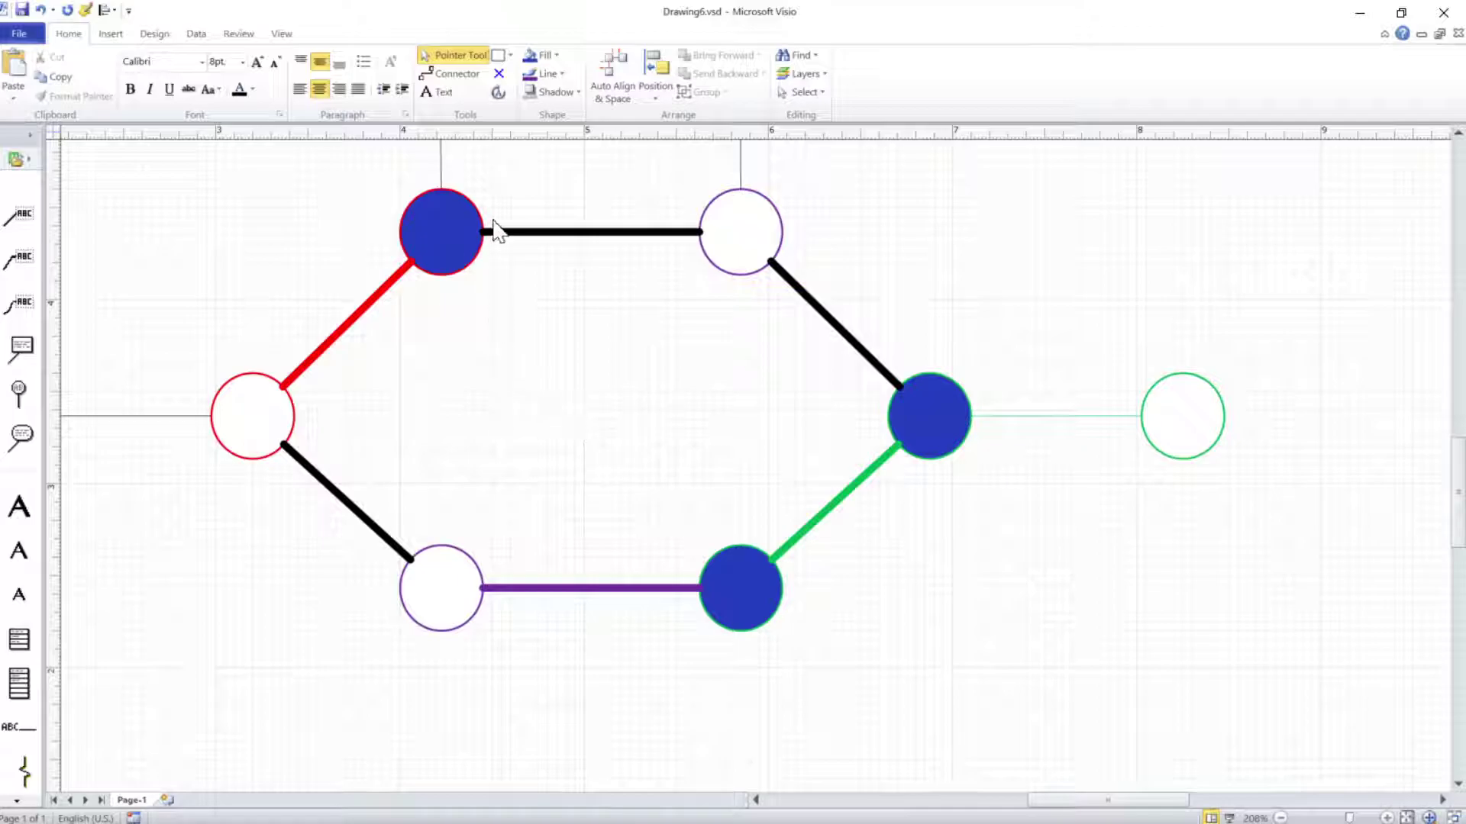
click(447, 234)
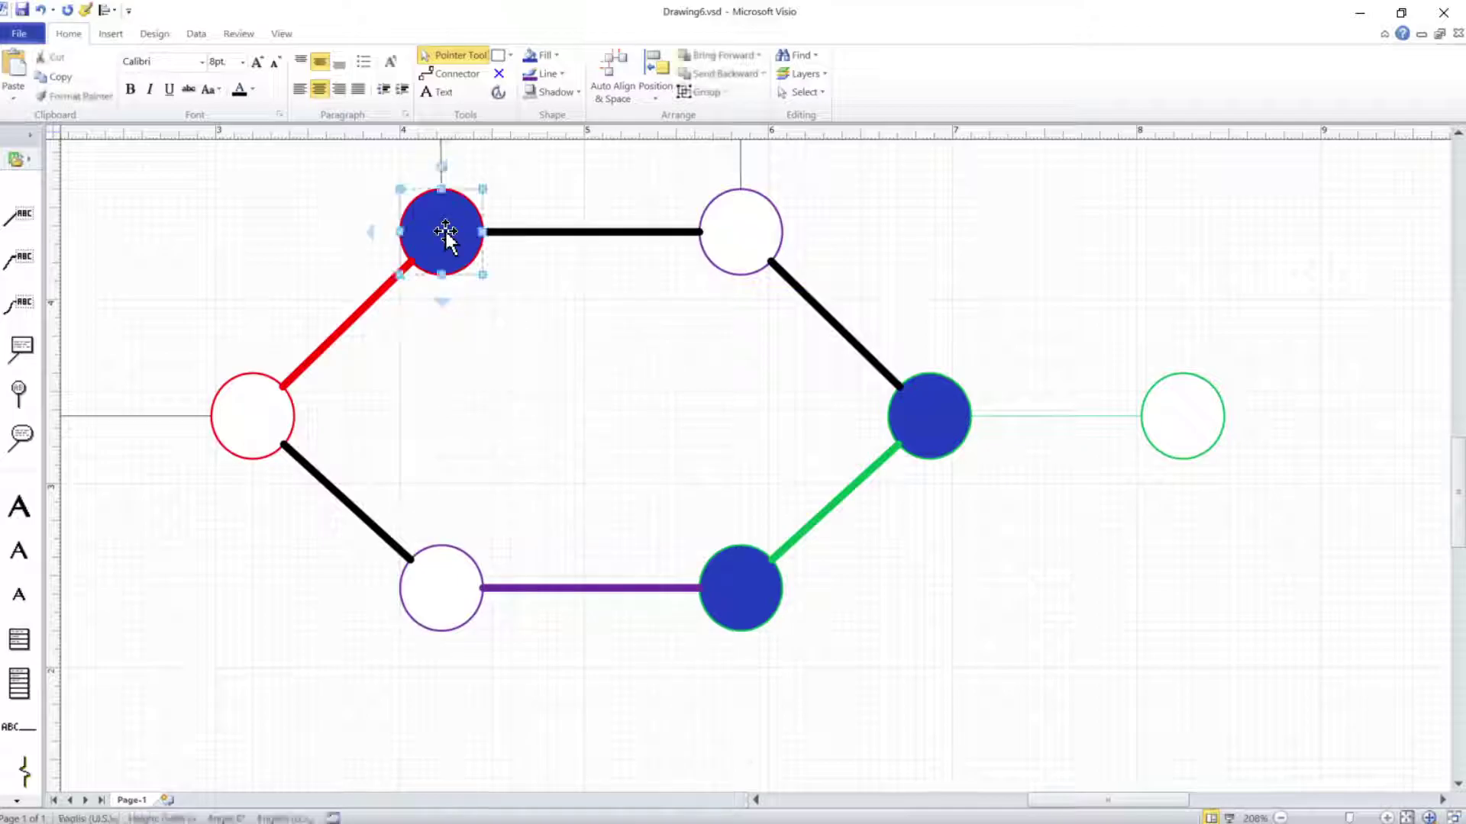
ctrl+shift+click(420, 174)
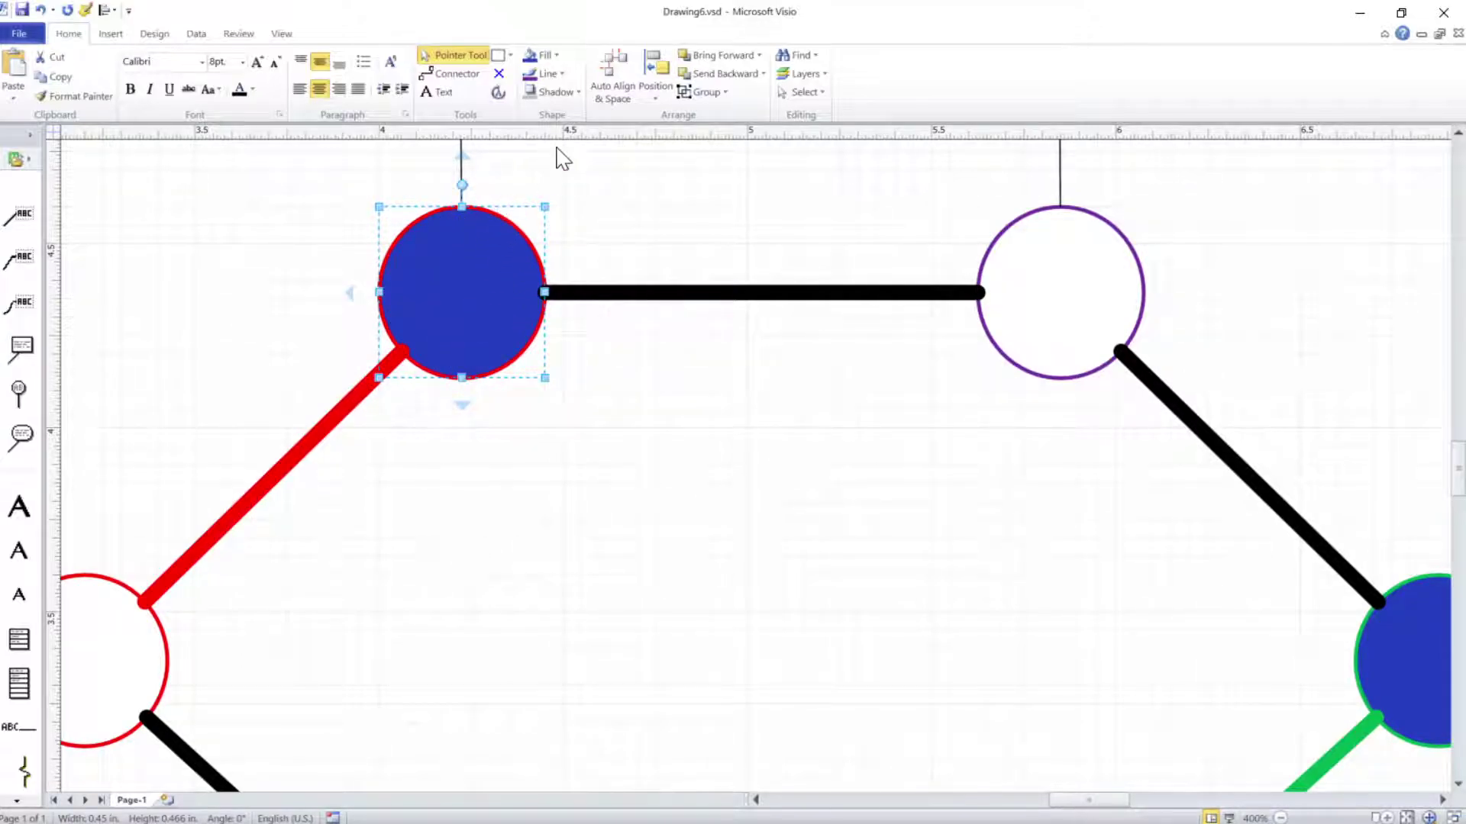
click(563, 74)
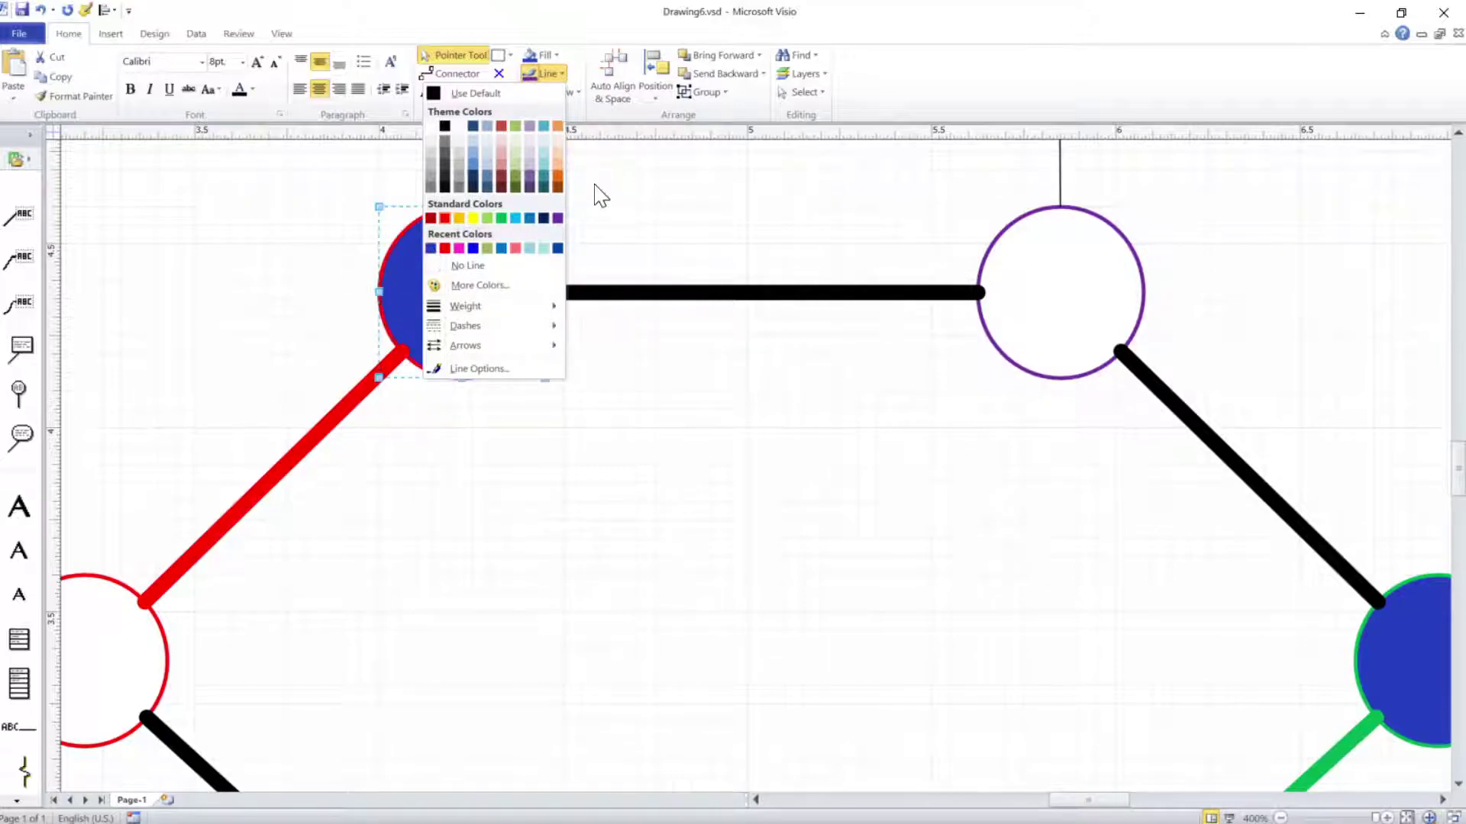
click(657, 204)
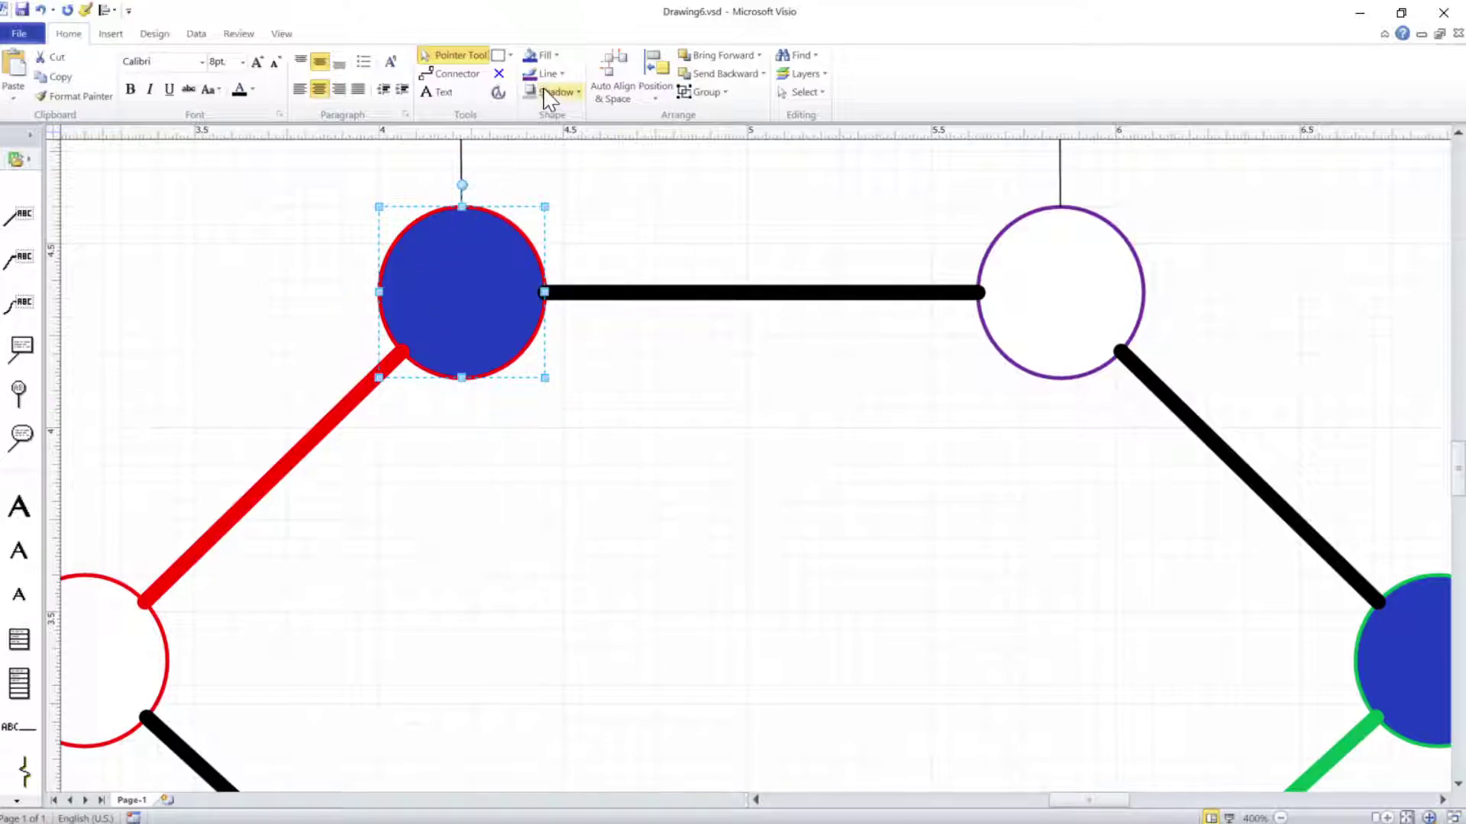
click(631, 236)
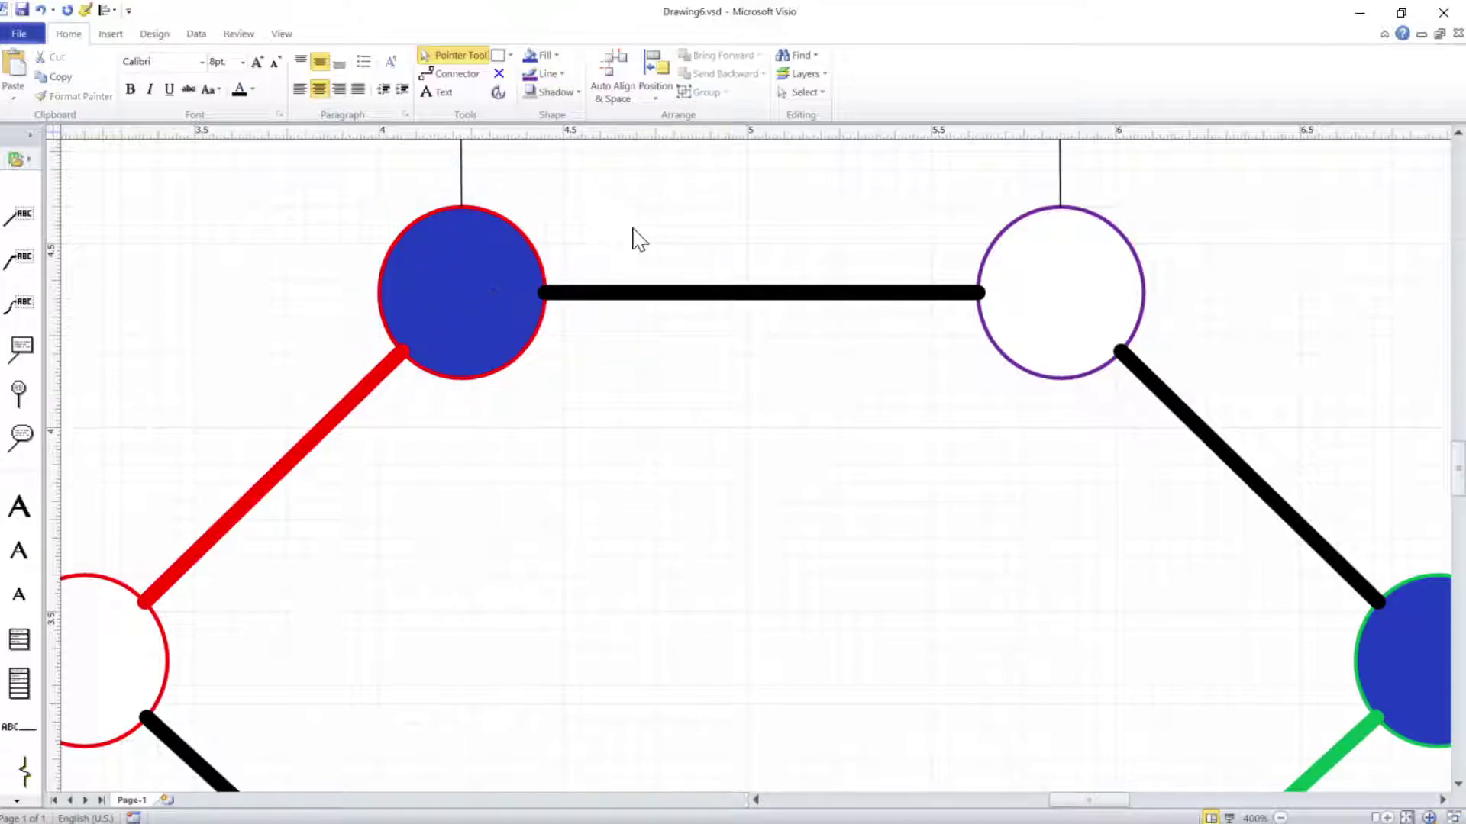
Remove the outline of the blue upper-left circle by setting its line to No Line.
click(484, 295)
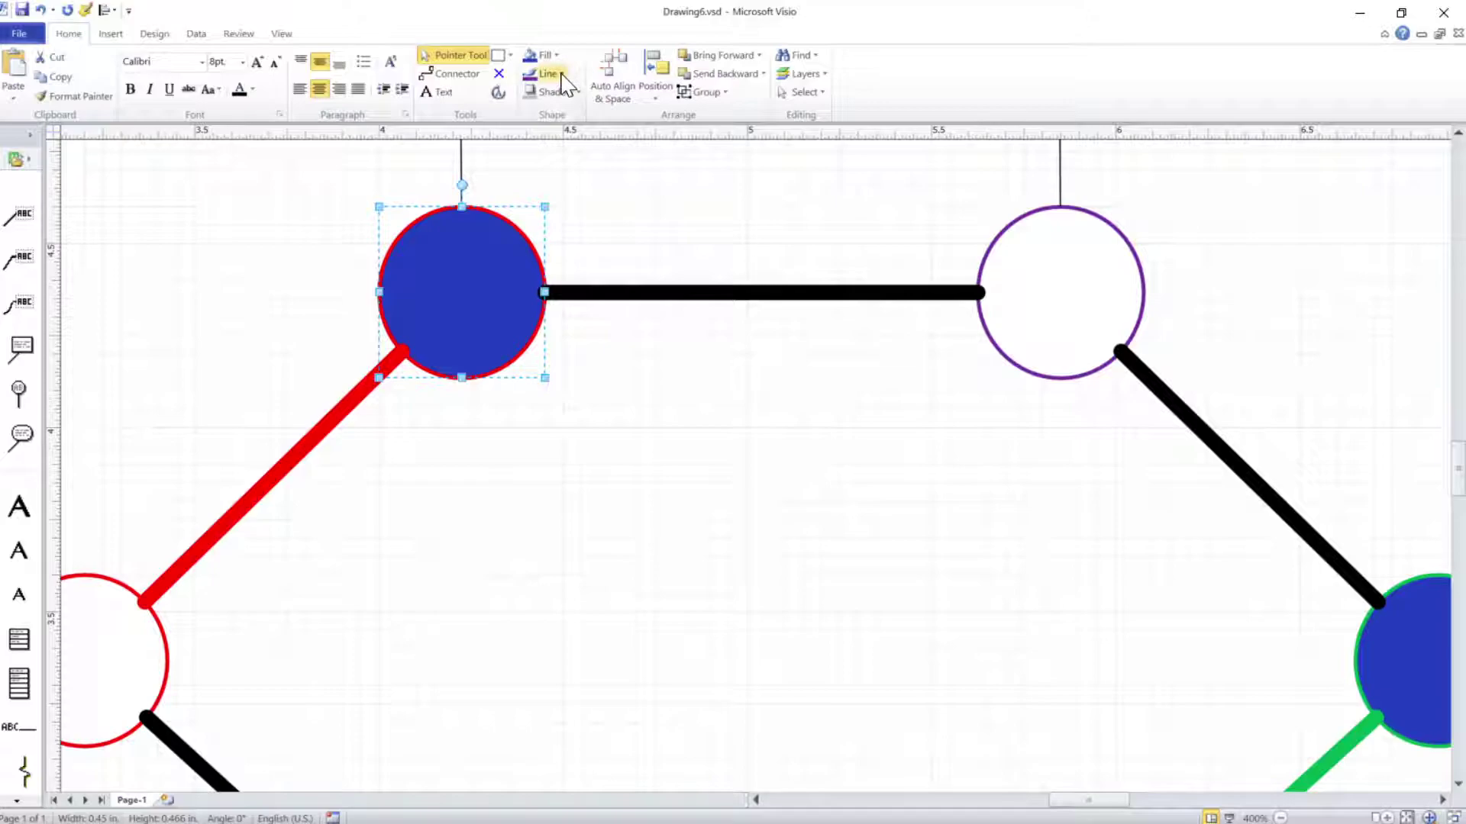
click(562, 74)
click(469, 217)
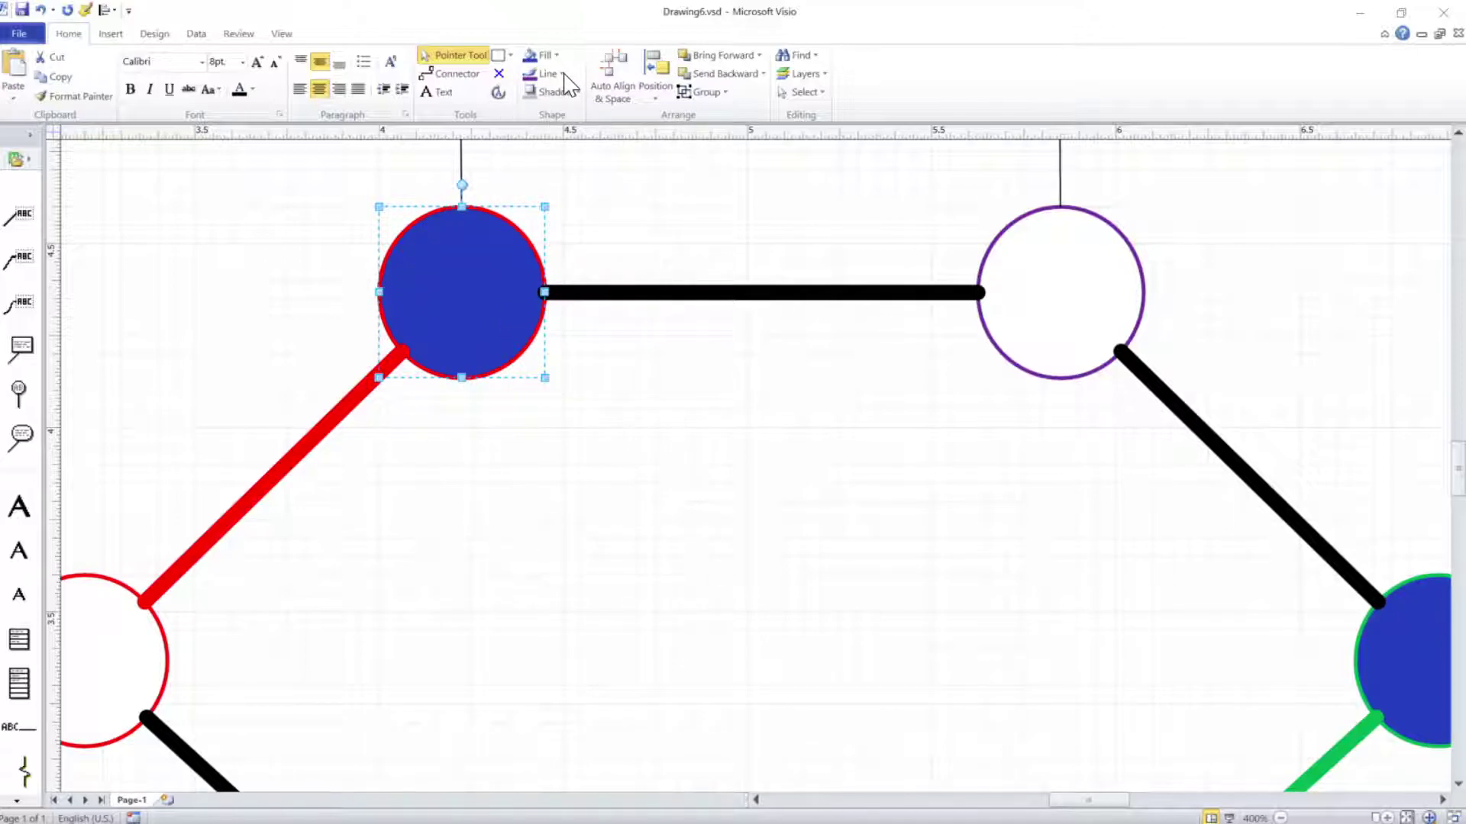
click(575, 232)
click(449, 259)
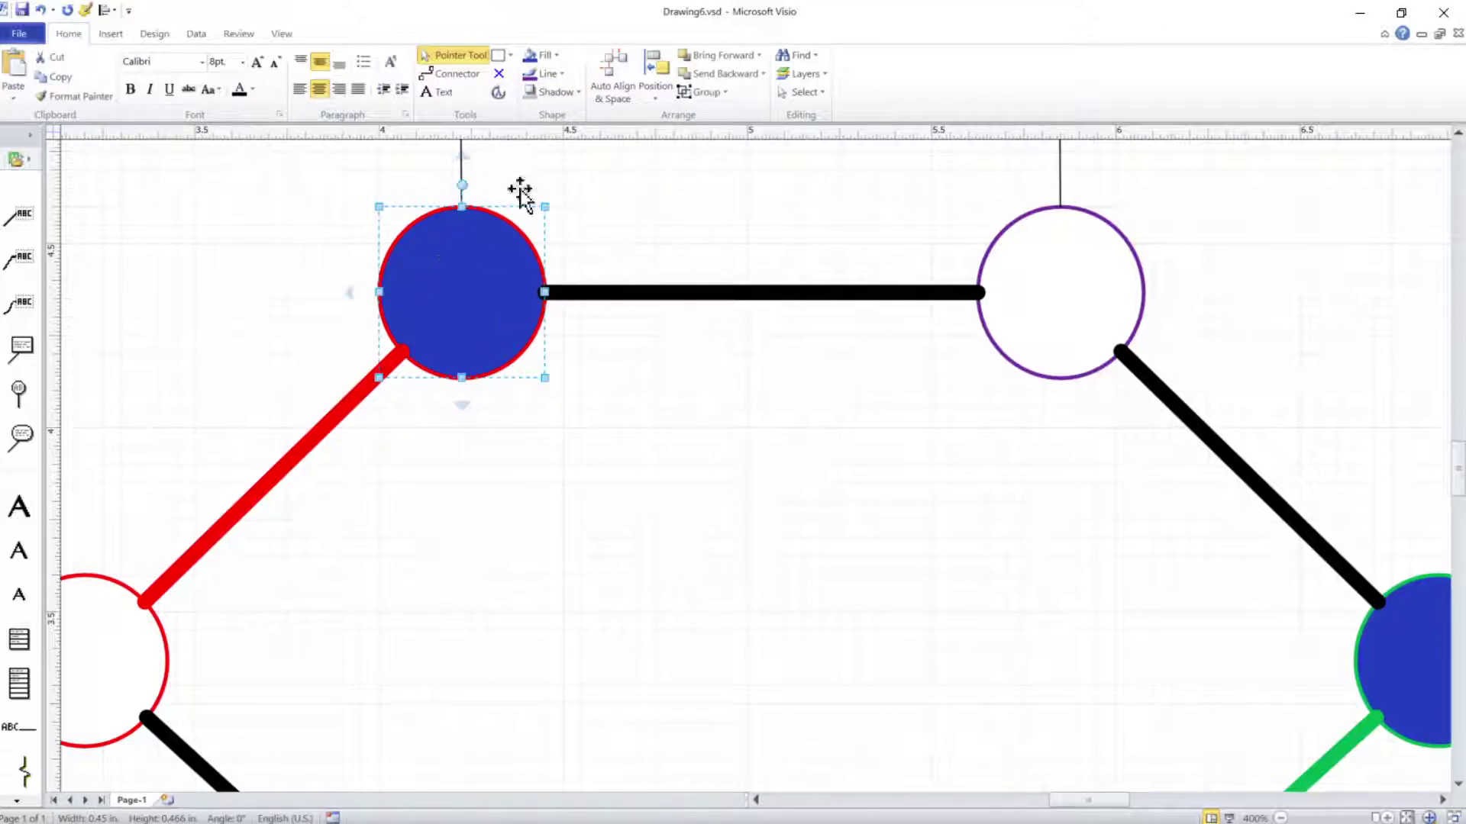
click(562, 74)
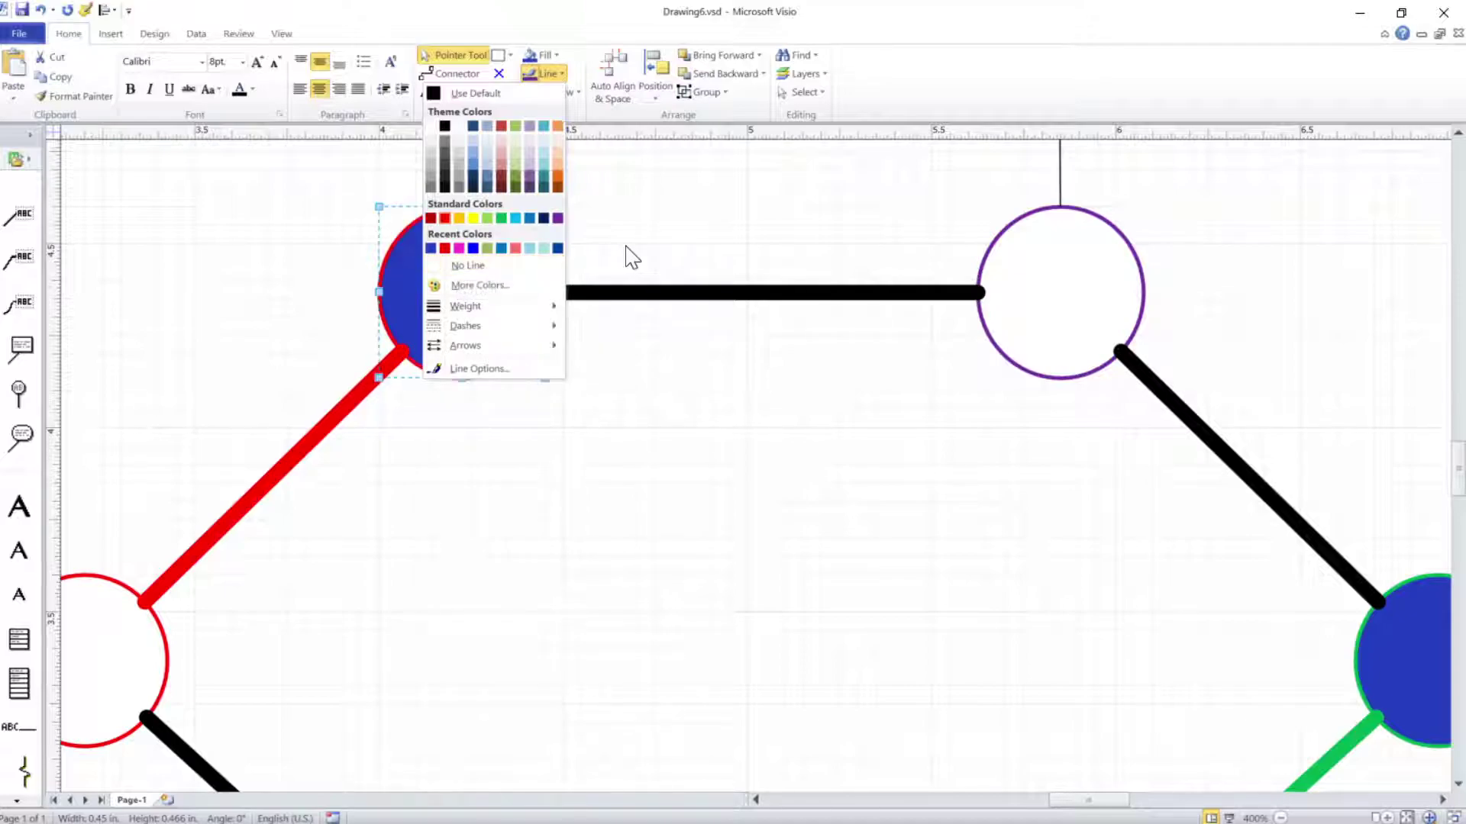
click(474, 266)
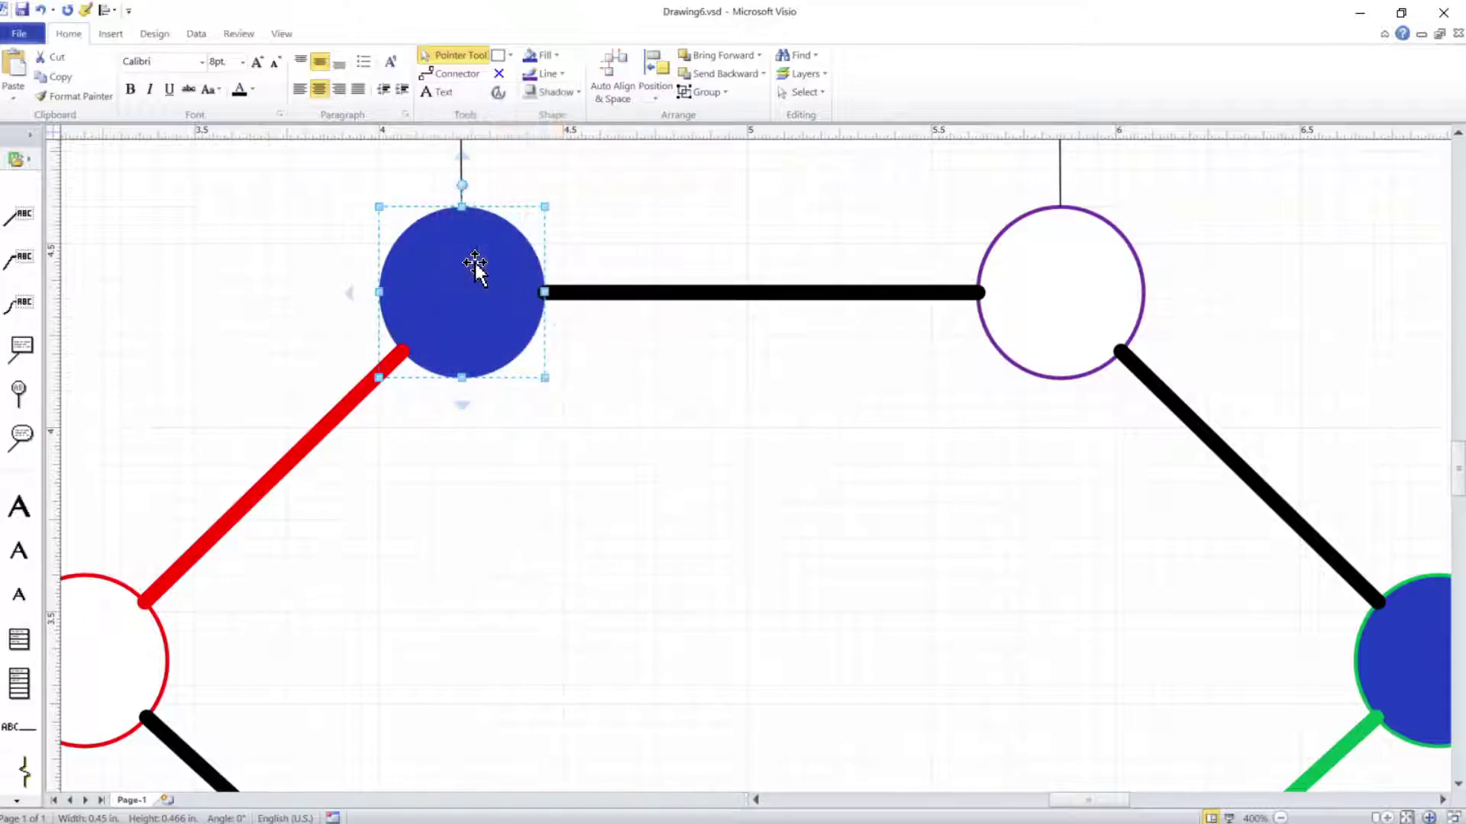
click(672, 252)
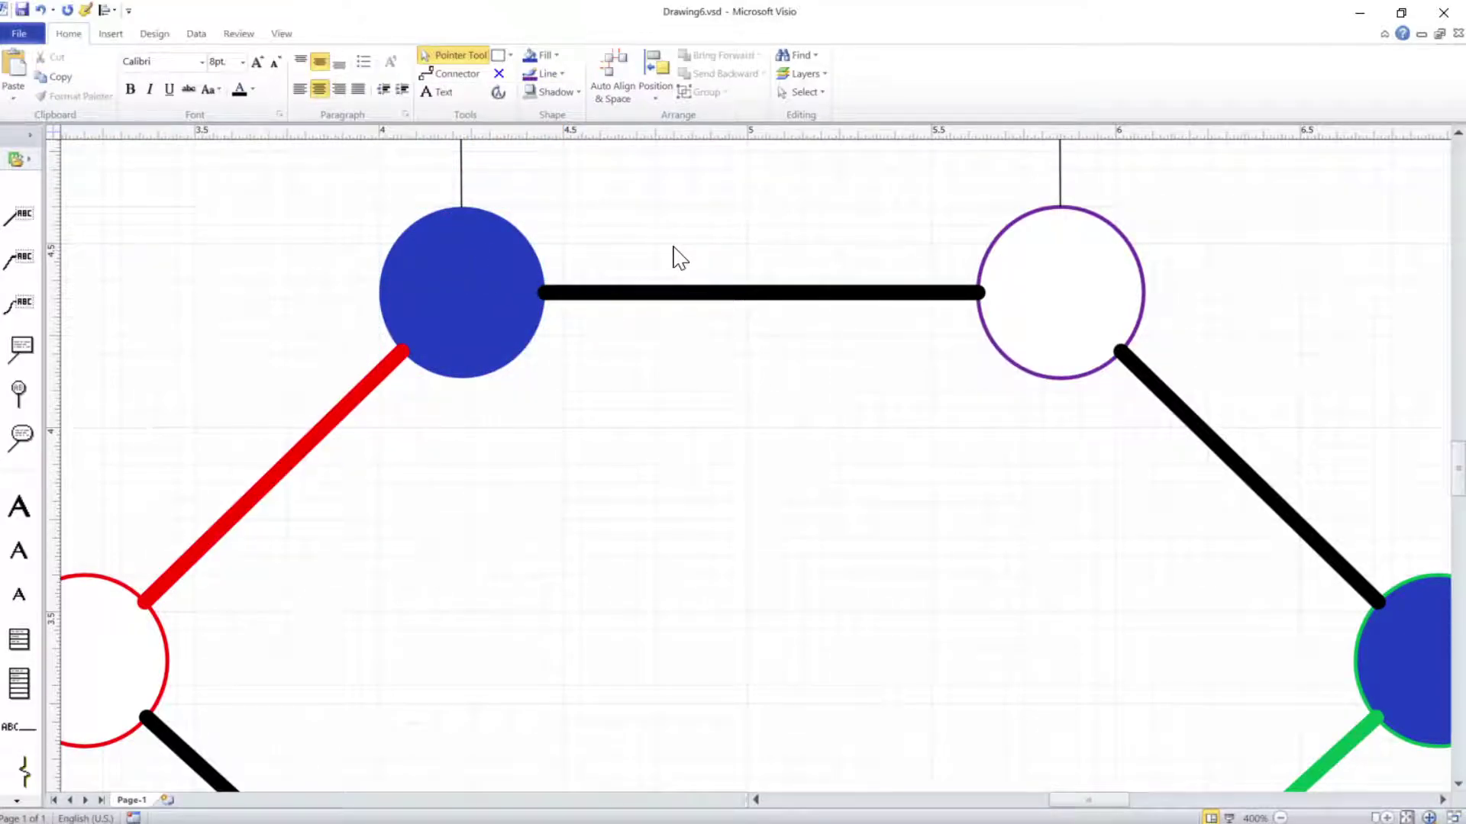
Undo and redo the blue circle's outline removal, finishing with an undo.
key(ctrl+z)
click(673, 258)
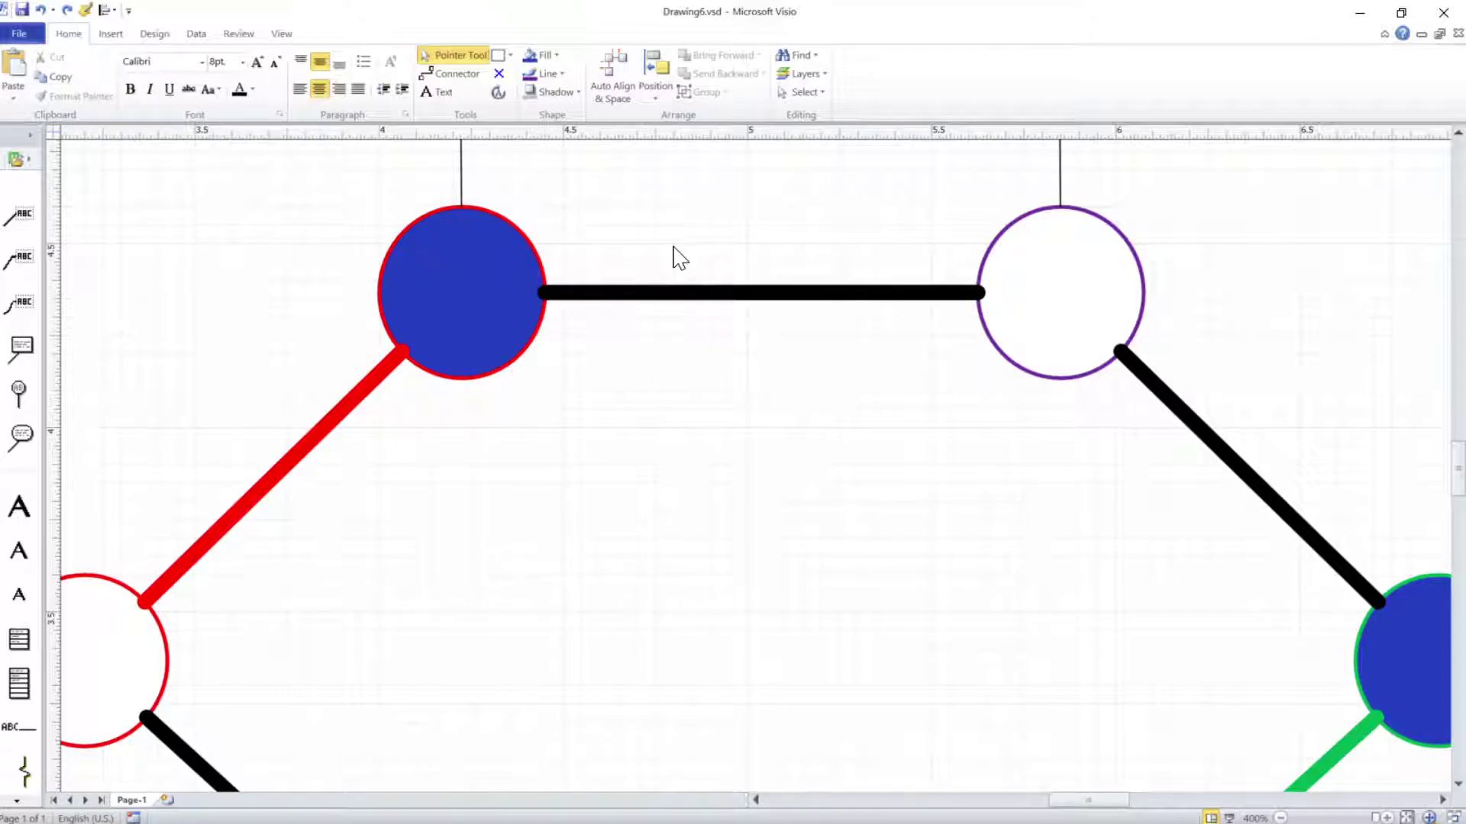
key(ctrl+y)
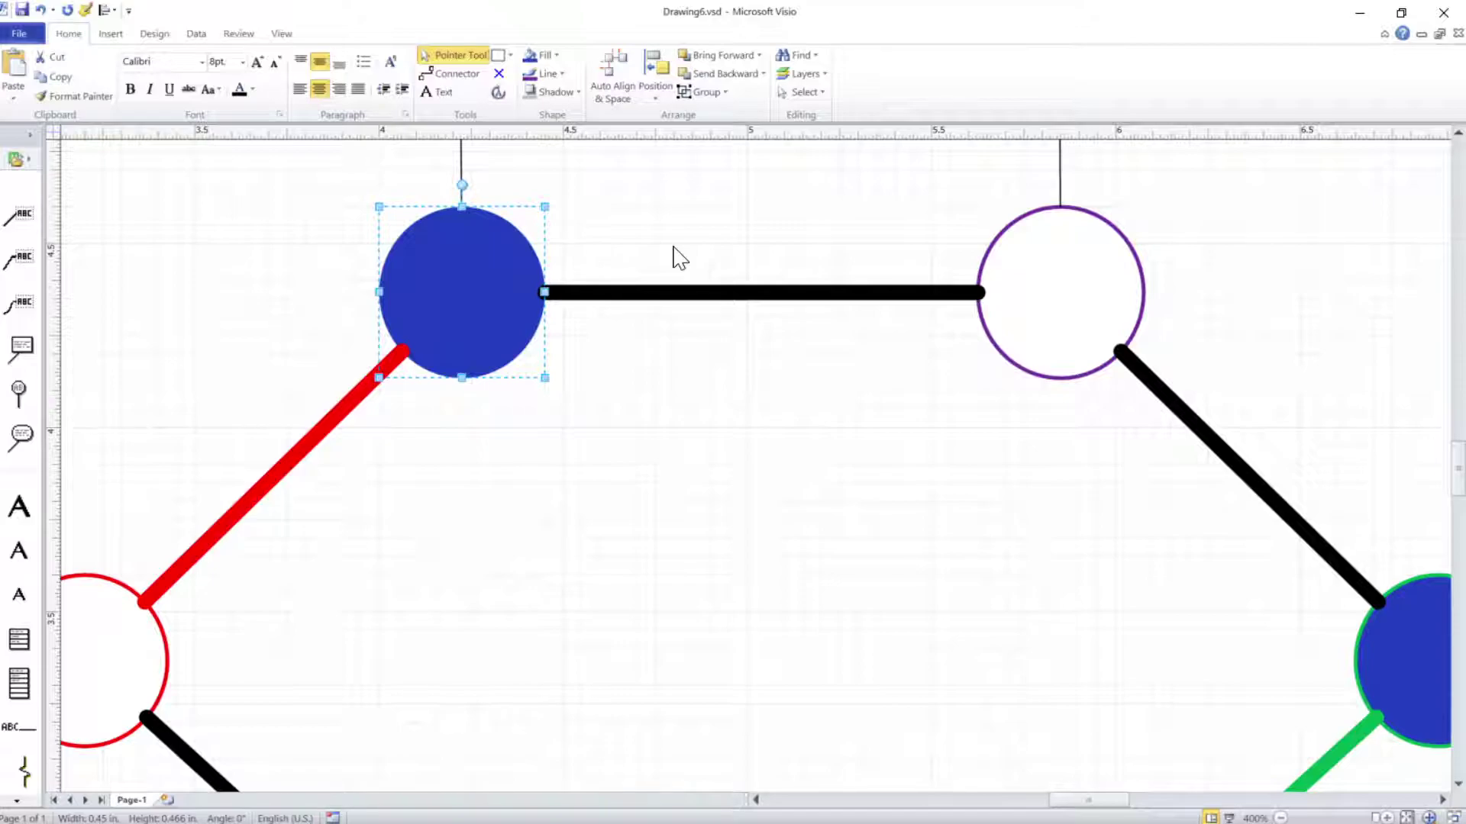
click(678, 257)
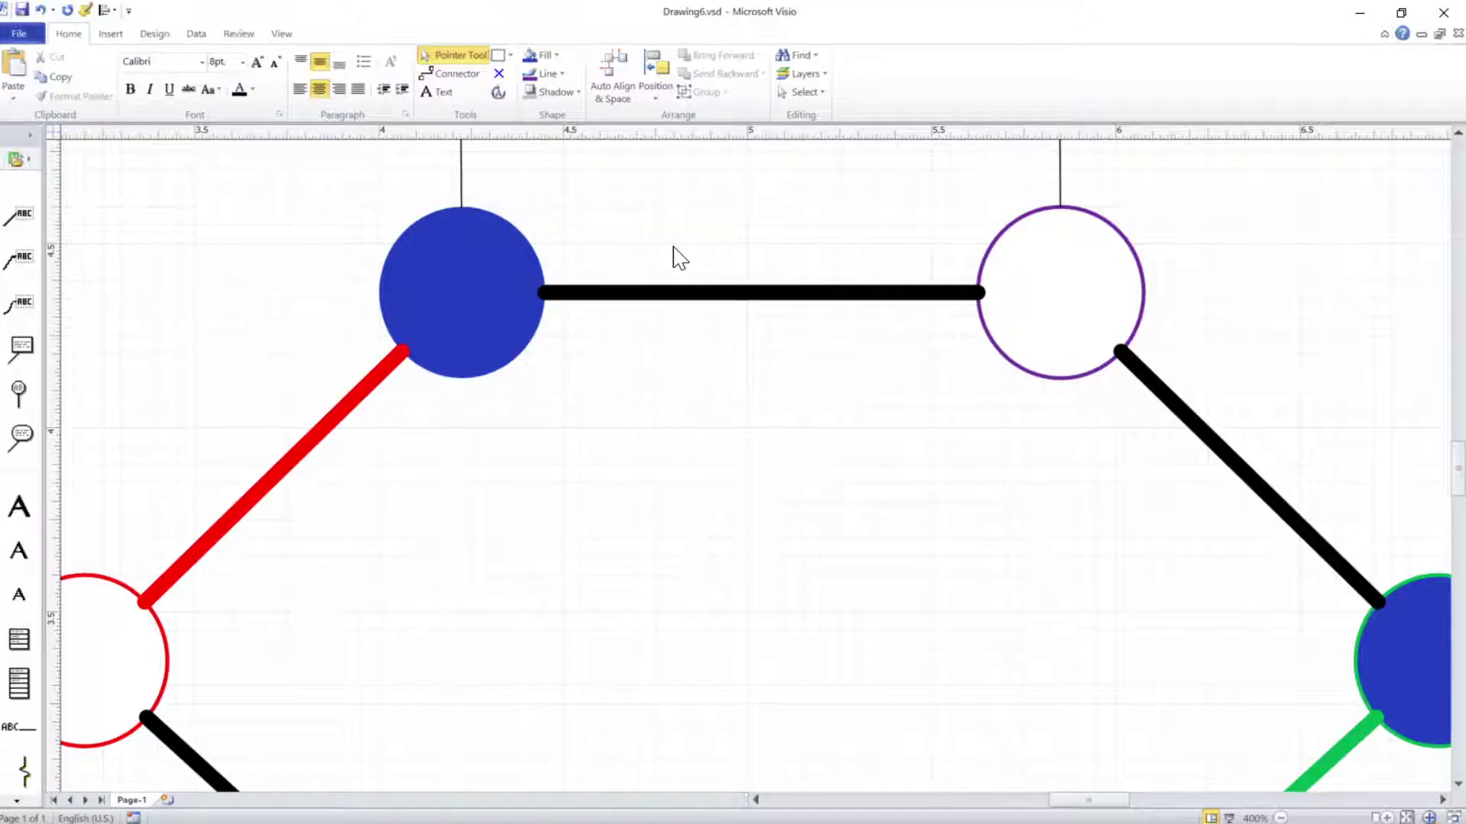
key(ctrl+z)
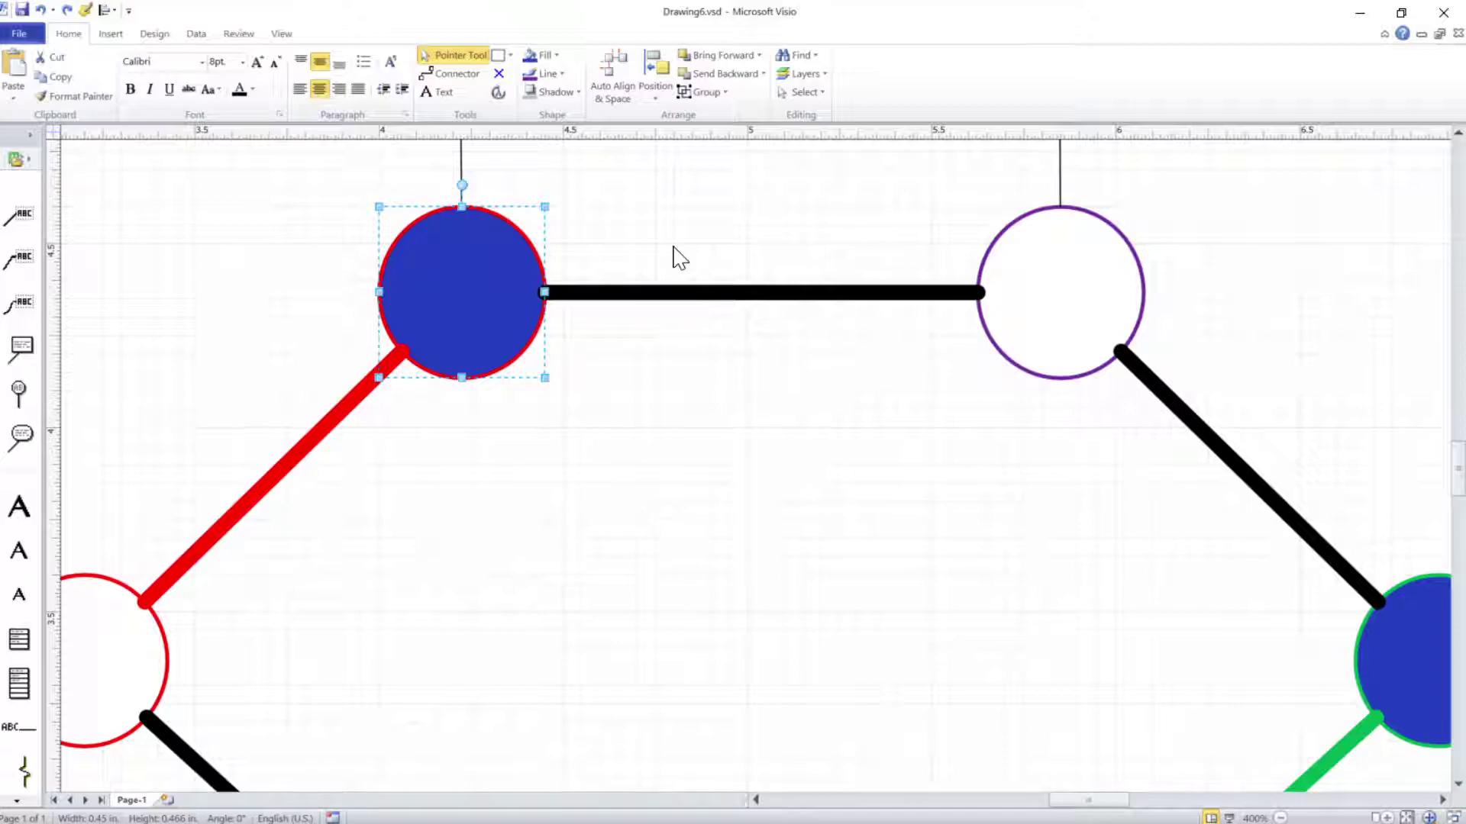
key(ctrl+y)
key(ctrl+z)
Set the line weight of the blue upper-left circle's outline to 3 pt.
click(562, 75)
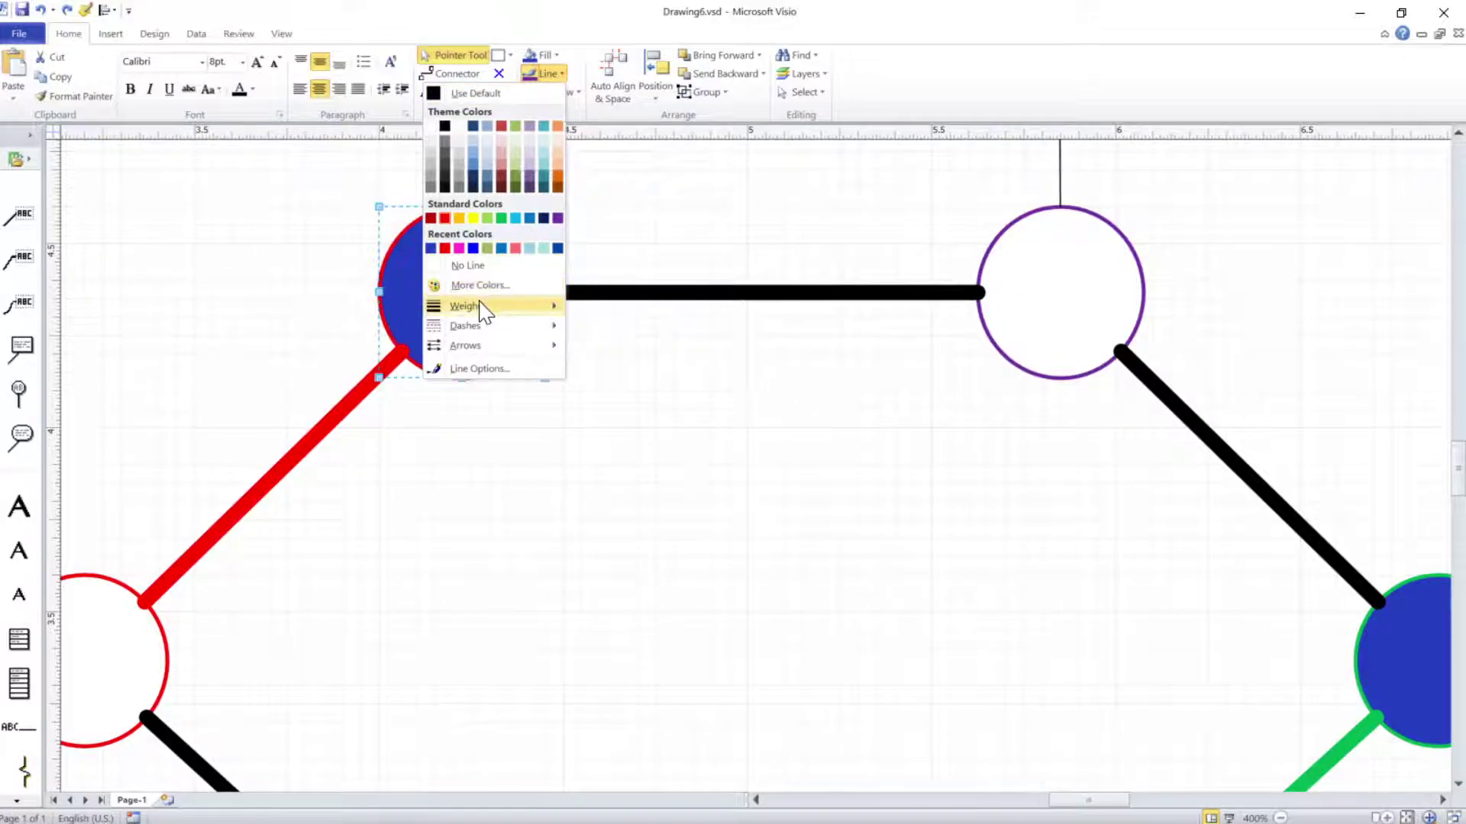
mouse_move(473, 308)
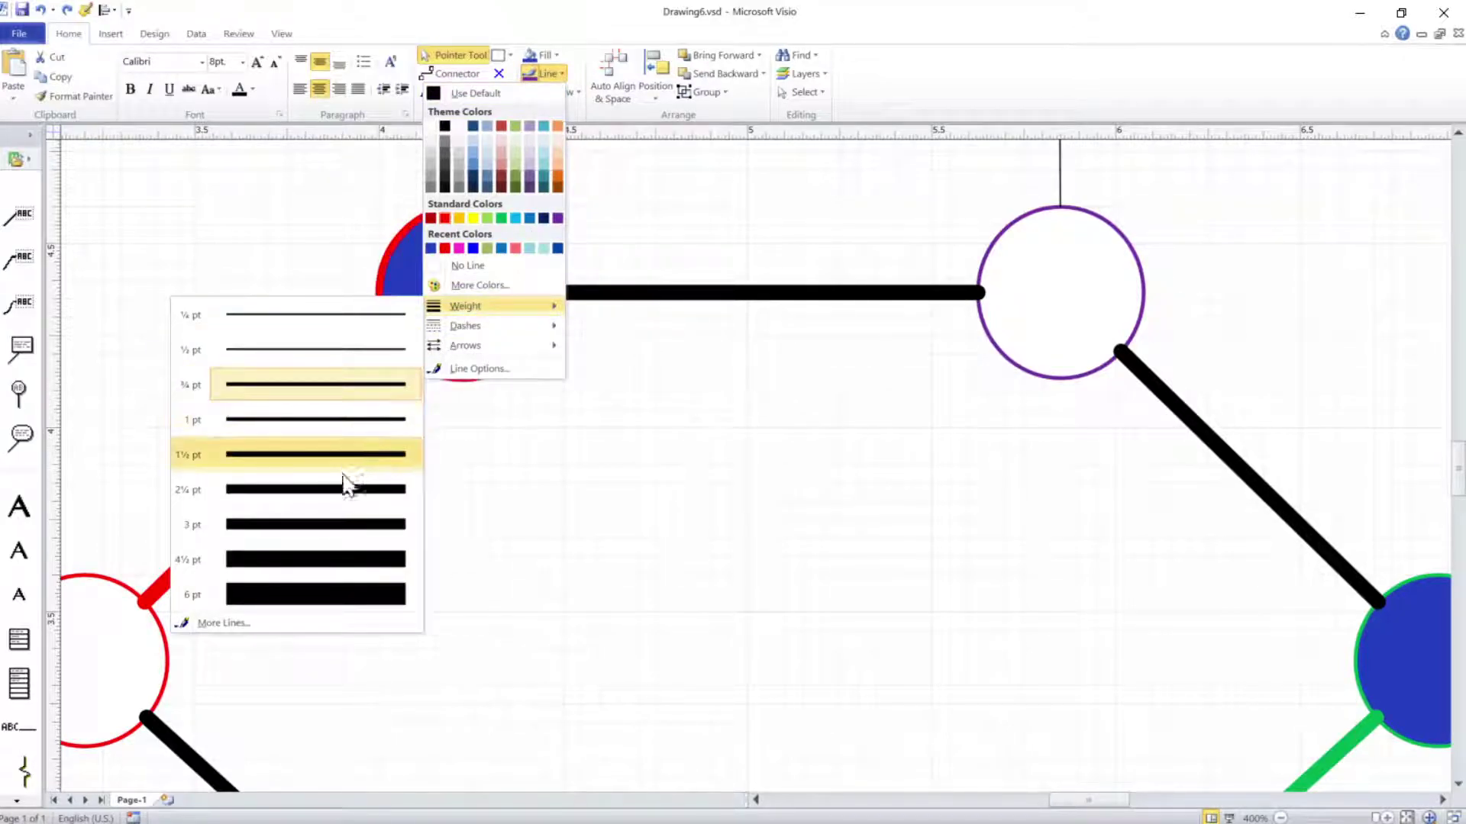
click(342, 527)
click(574, 489)
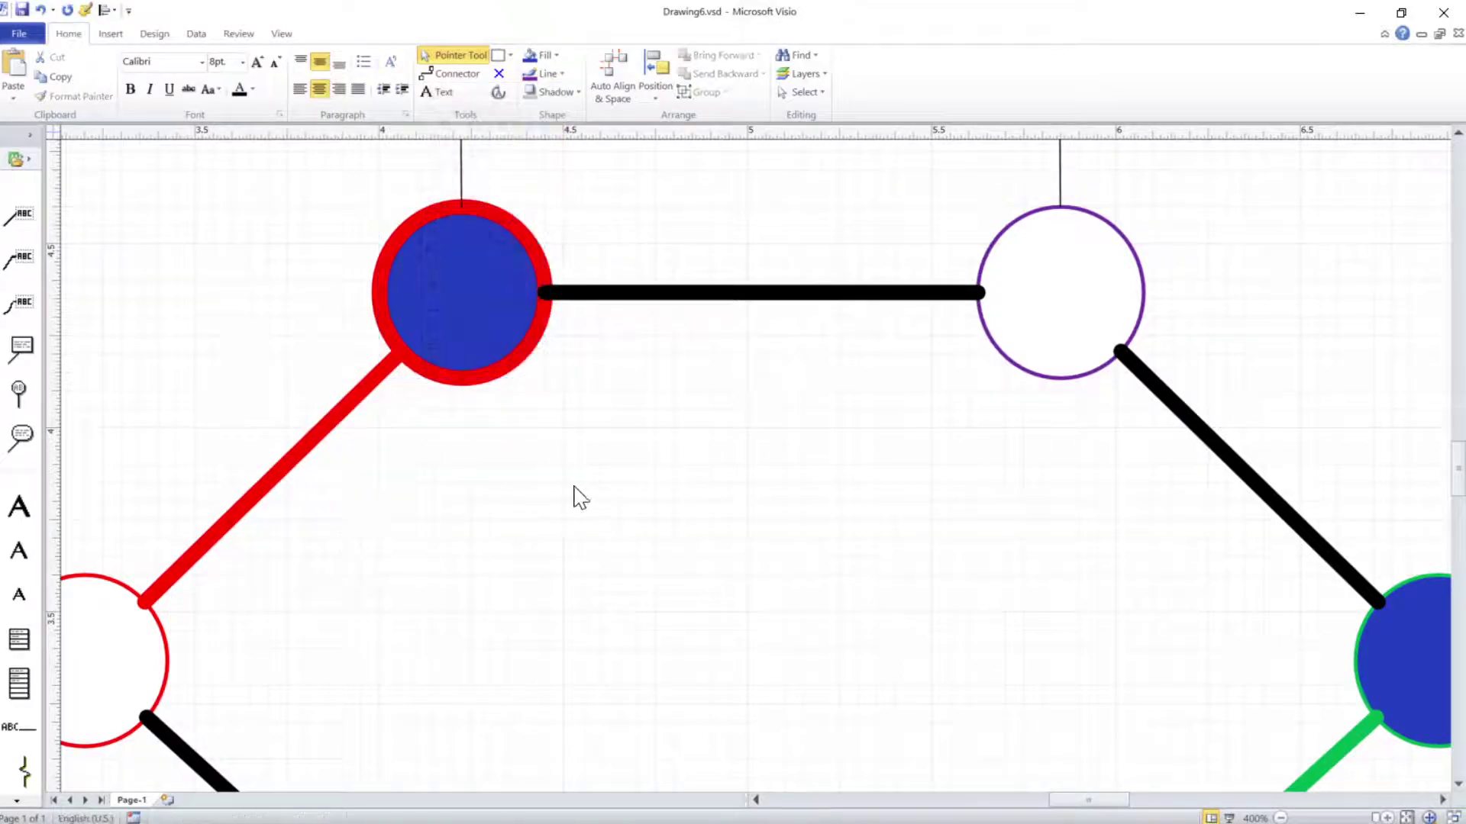
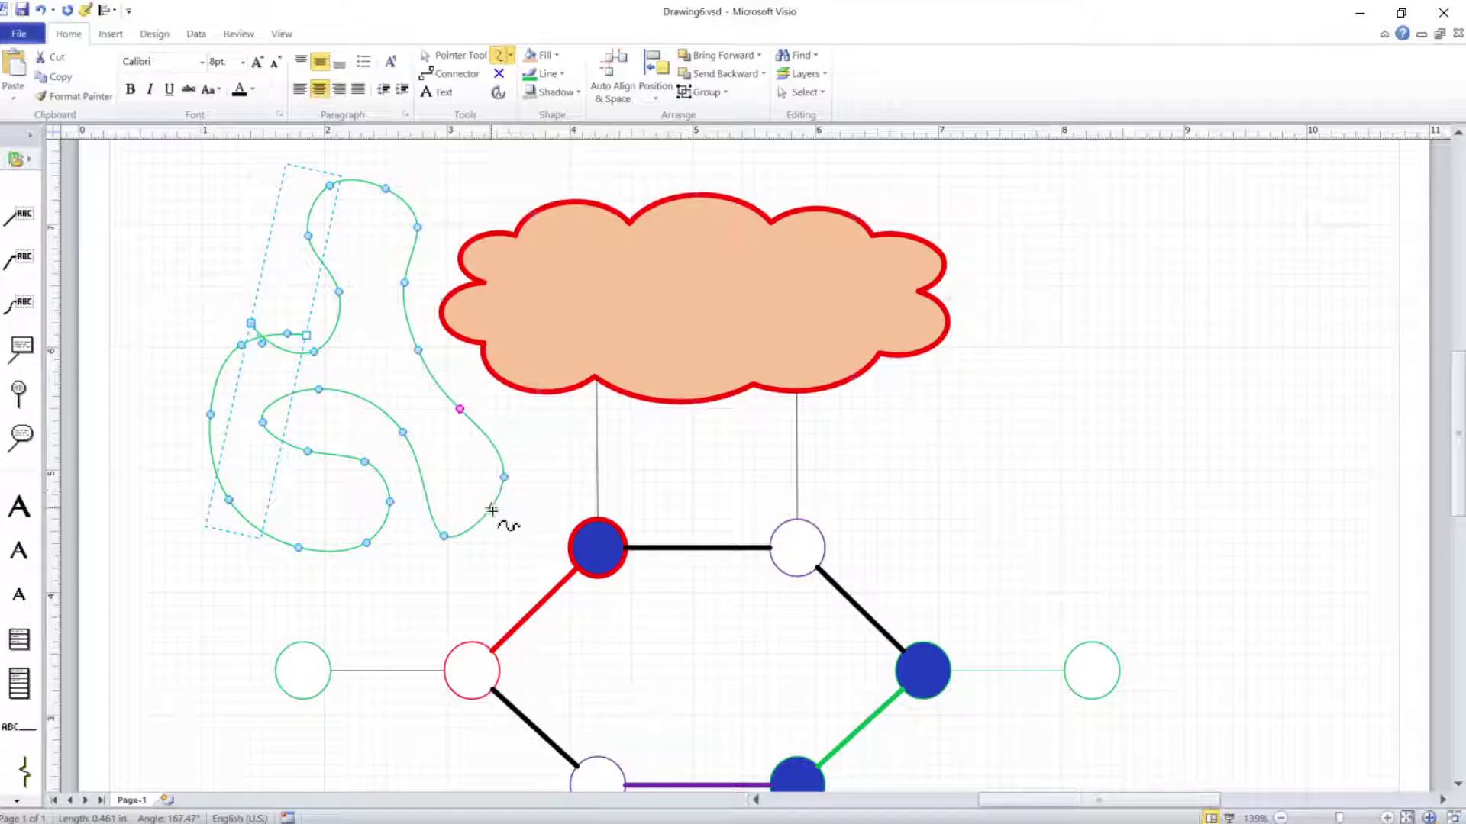
Reshape the lower inner bend of the green freeform curve by moving several of its vertices.
drag(443, 535, 325, 506)
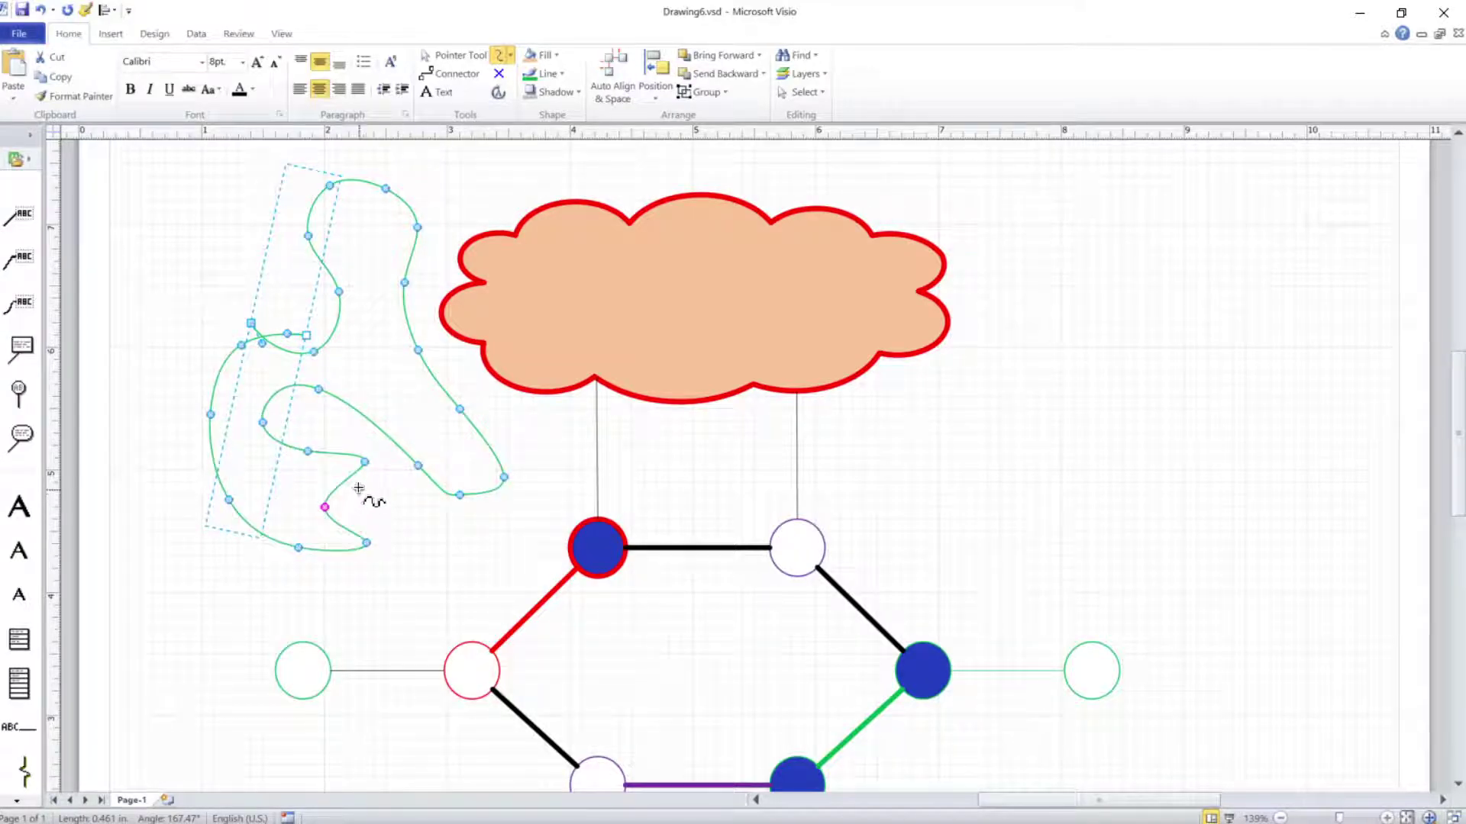
drag(366, 461, 317, 482)
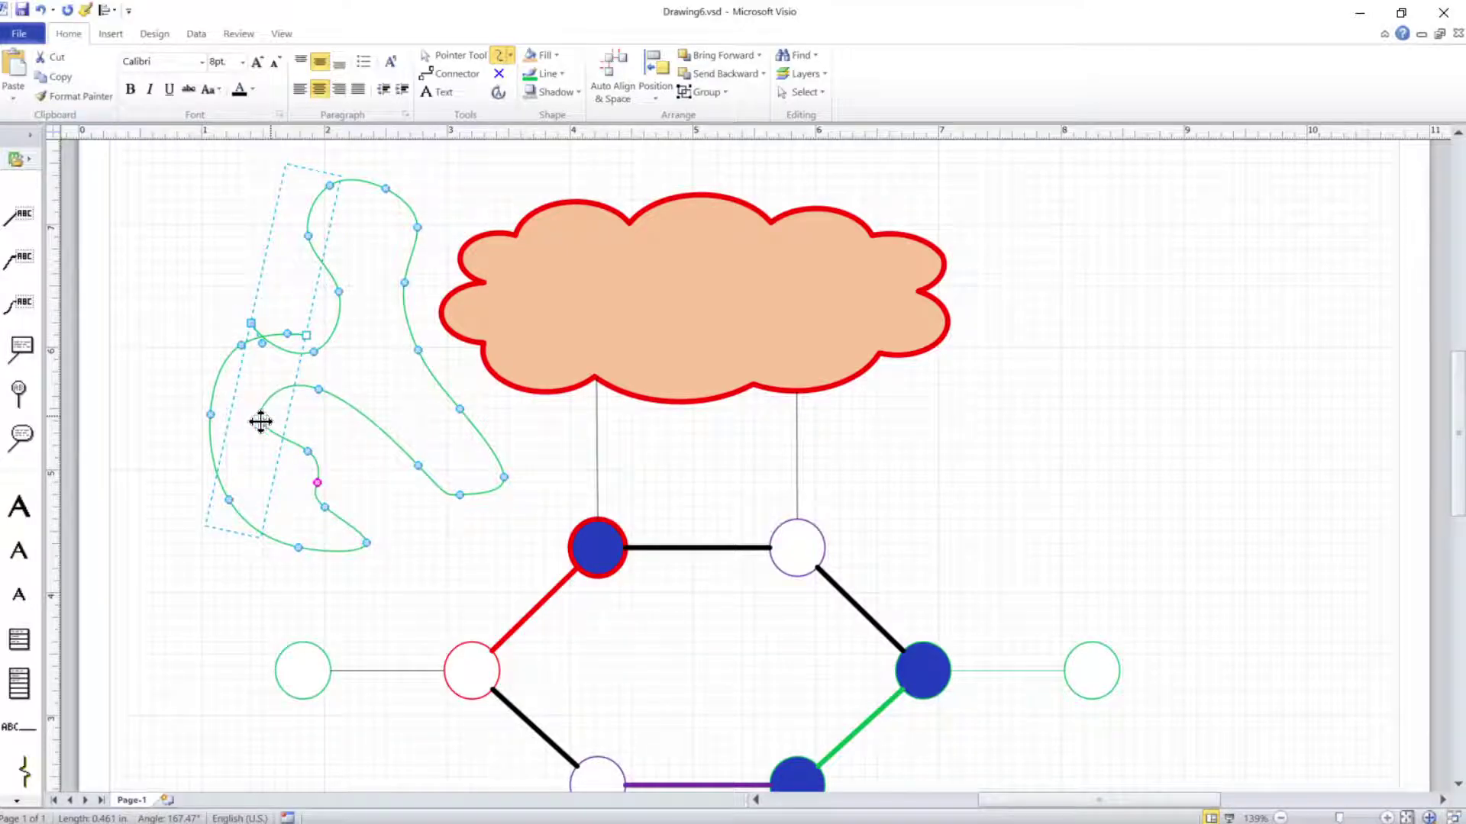
drag(263, 423, 361, 420)
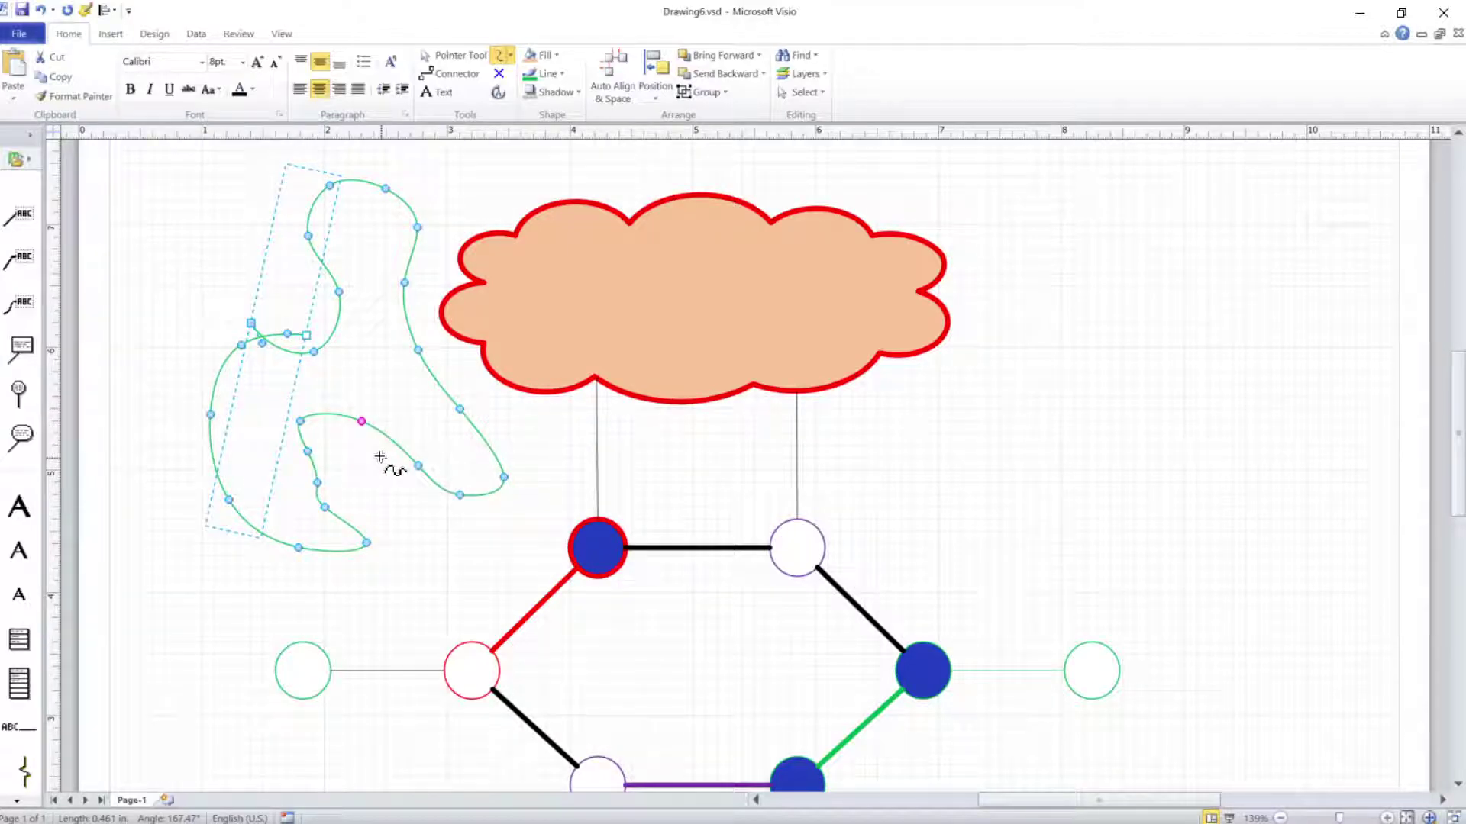
key(Delete)
key(ctrl+z)
drag(303, 421, 332, 424)
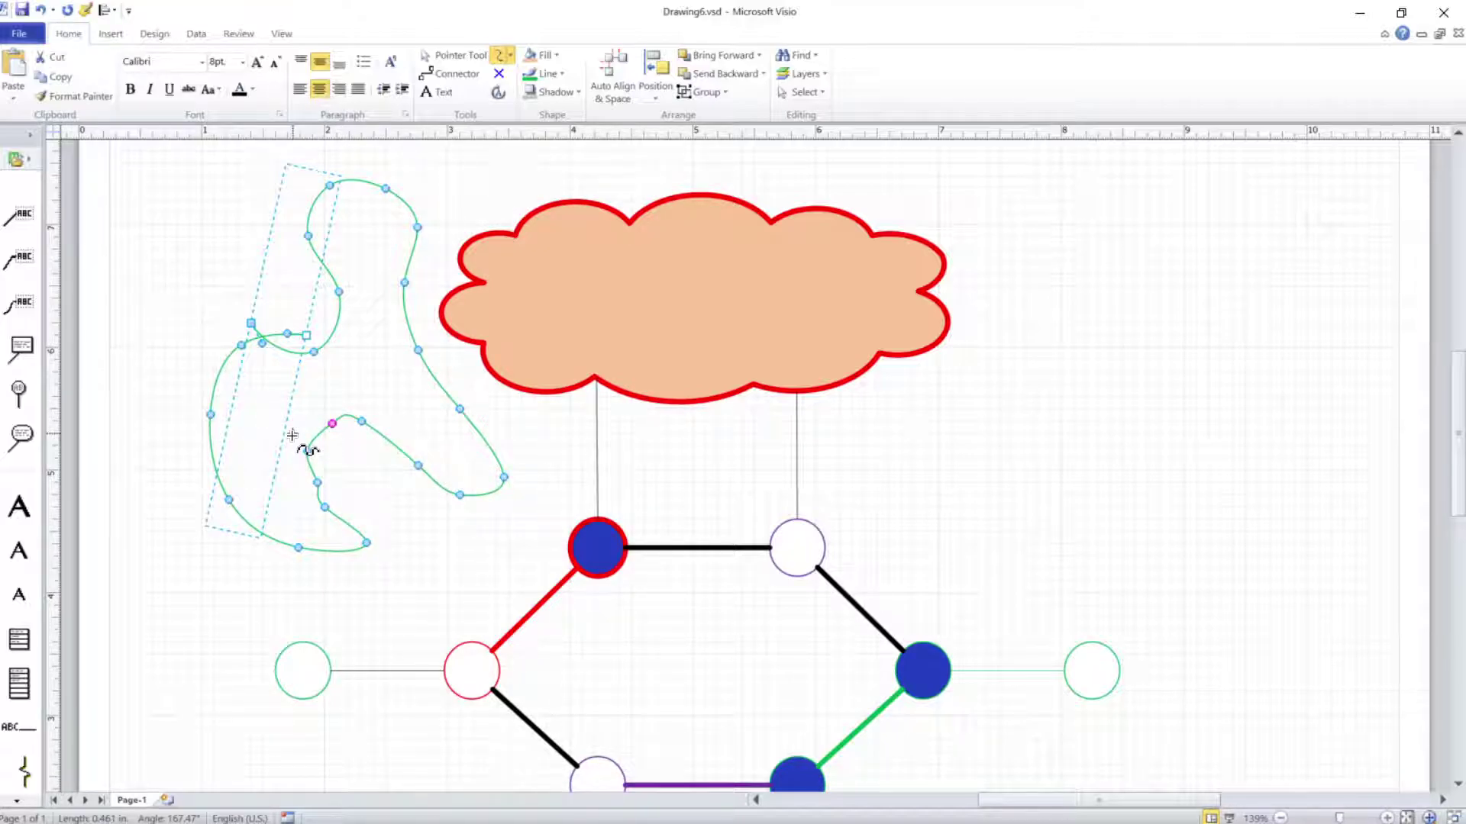
Smooth the green curve's inner bend by deleting one vertex and repositioning the neighbouring ones.
scroll(293, 436, up, 1)
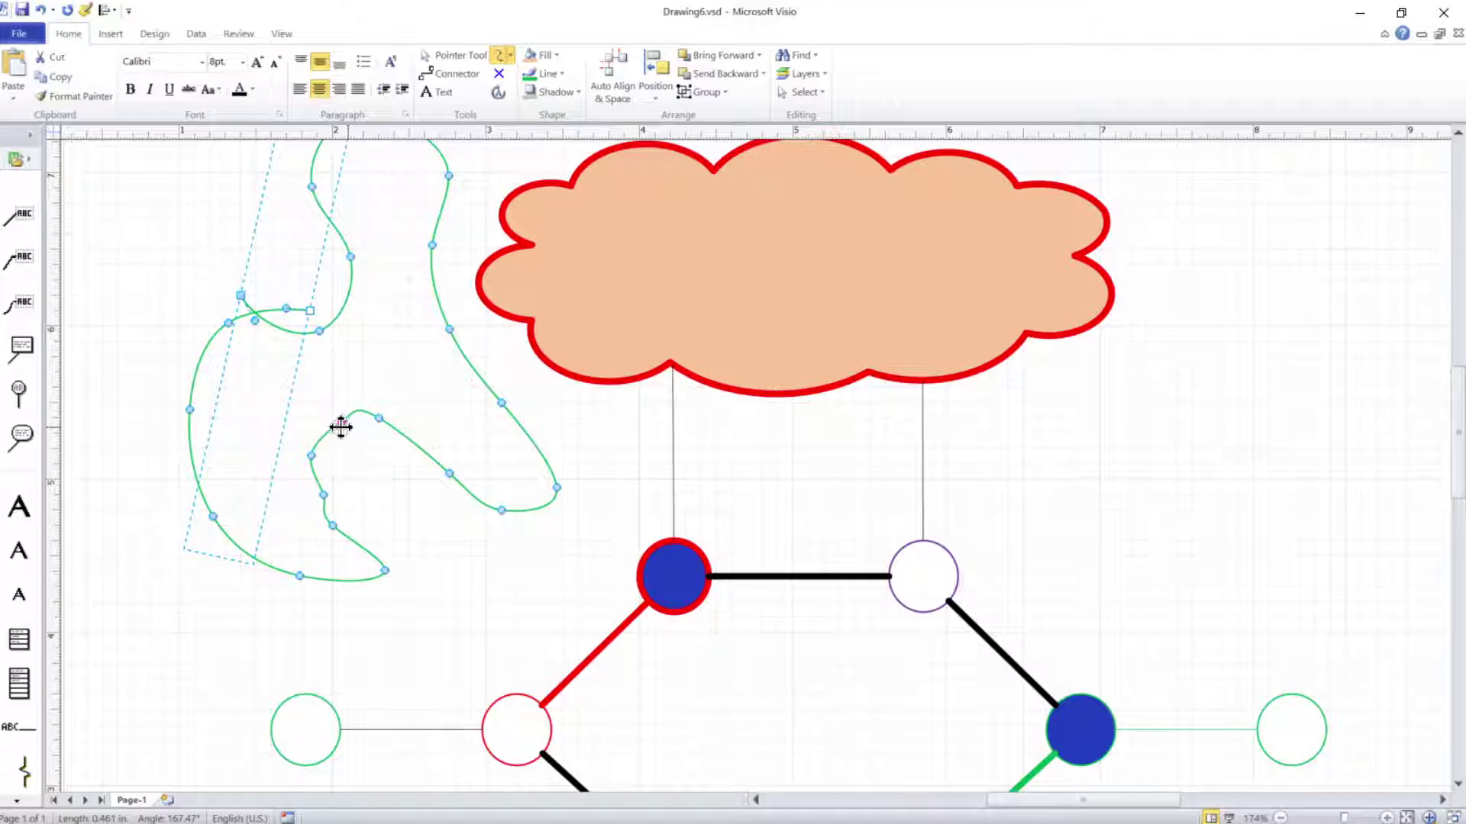
scroll(340, 425, up, 3)
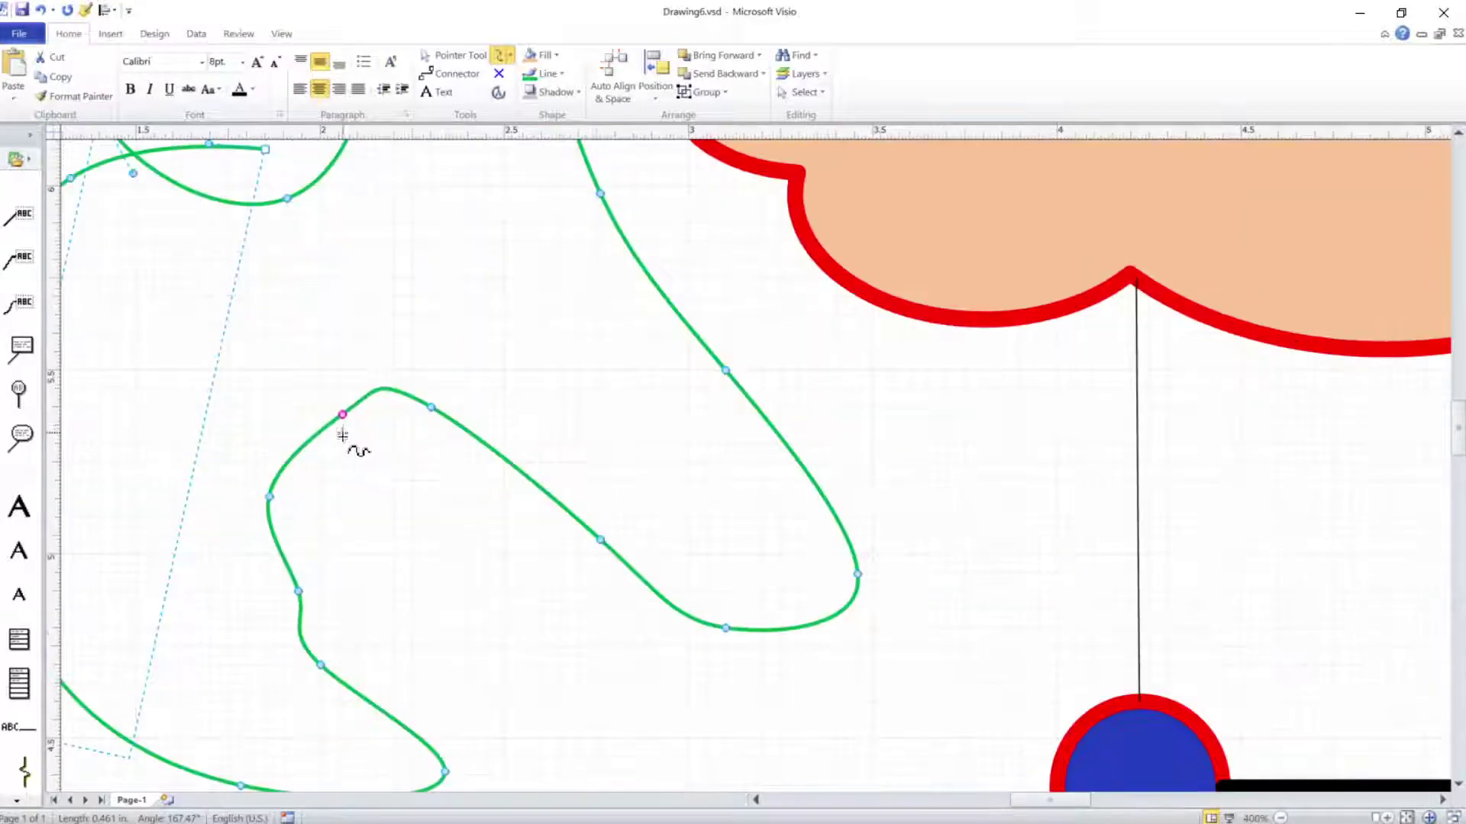
click(271, 497)
click(299, 591)
mouse_move(300, 592)
mouse_down()
mouse_move(272, 594)
mouse_move(302, 587)
mouse_up()
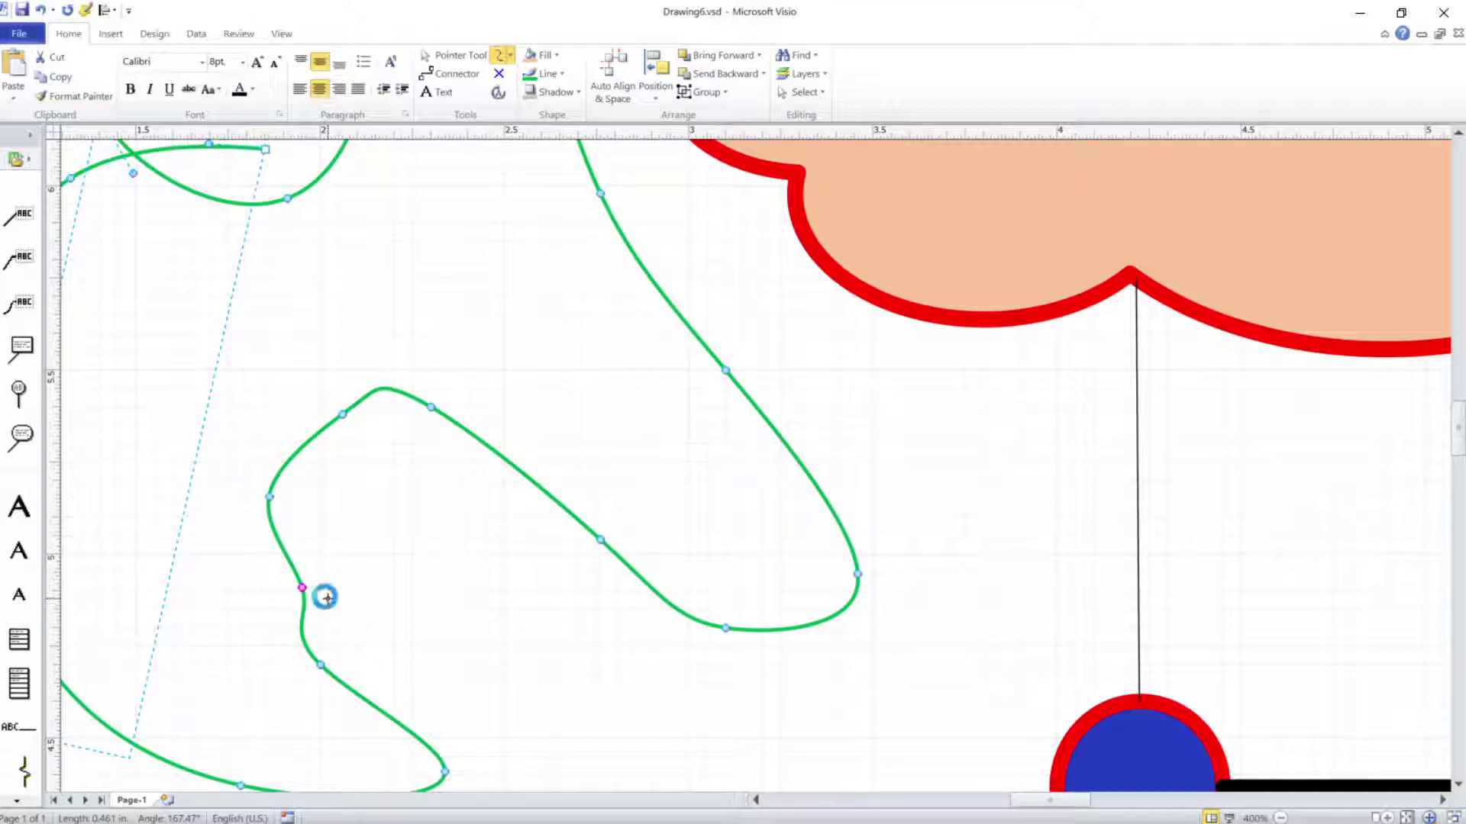
key(Delete)
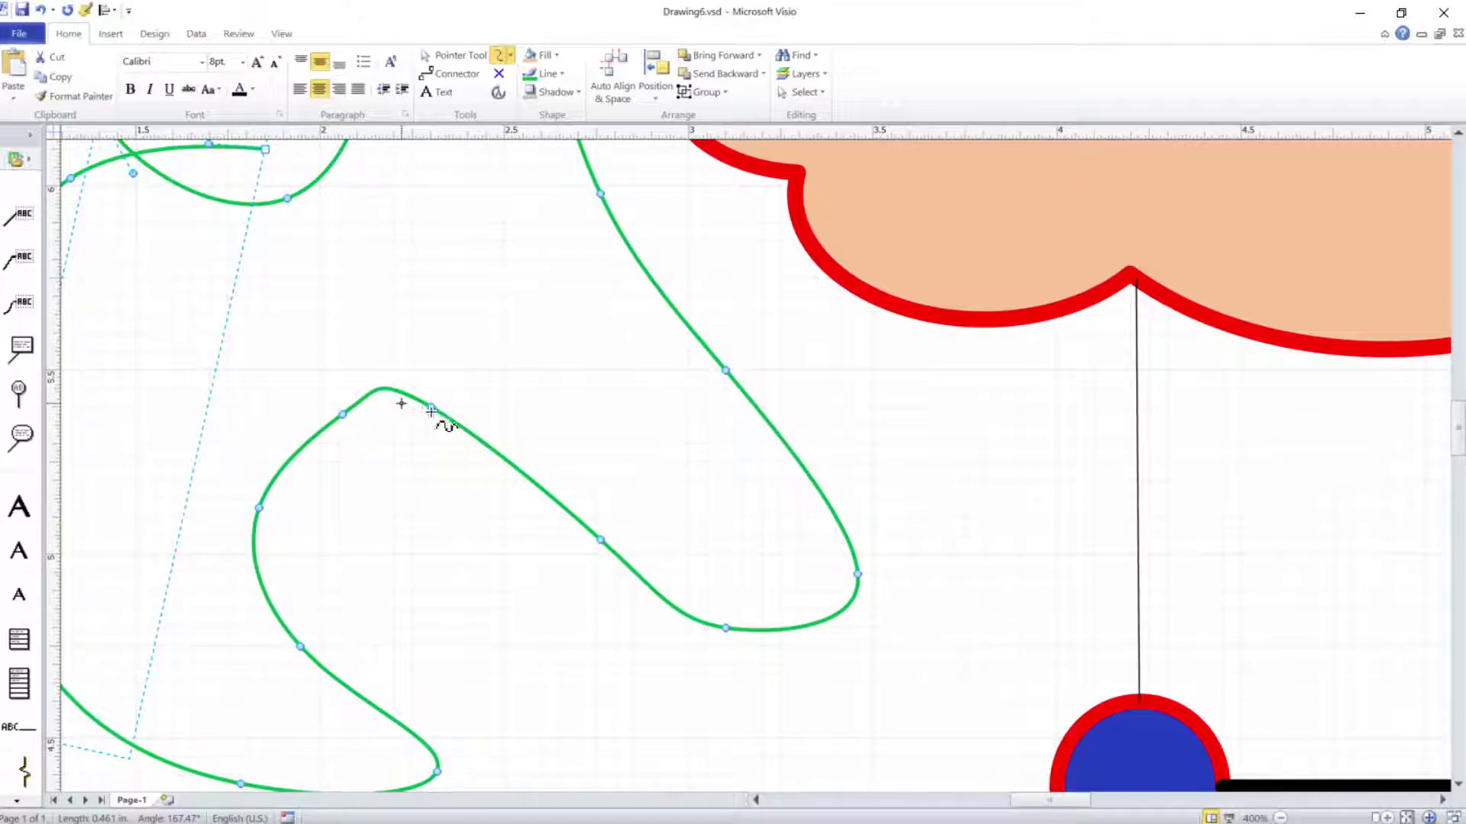
drag(432, 407, 479, 455)
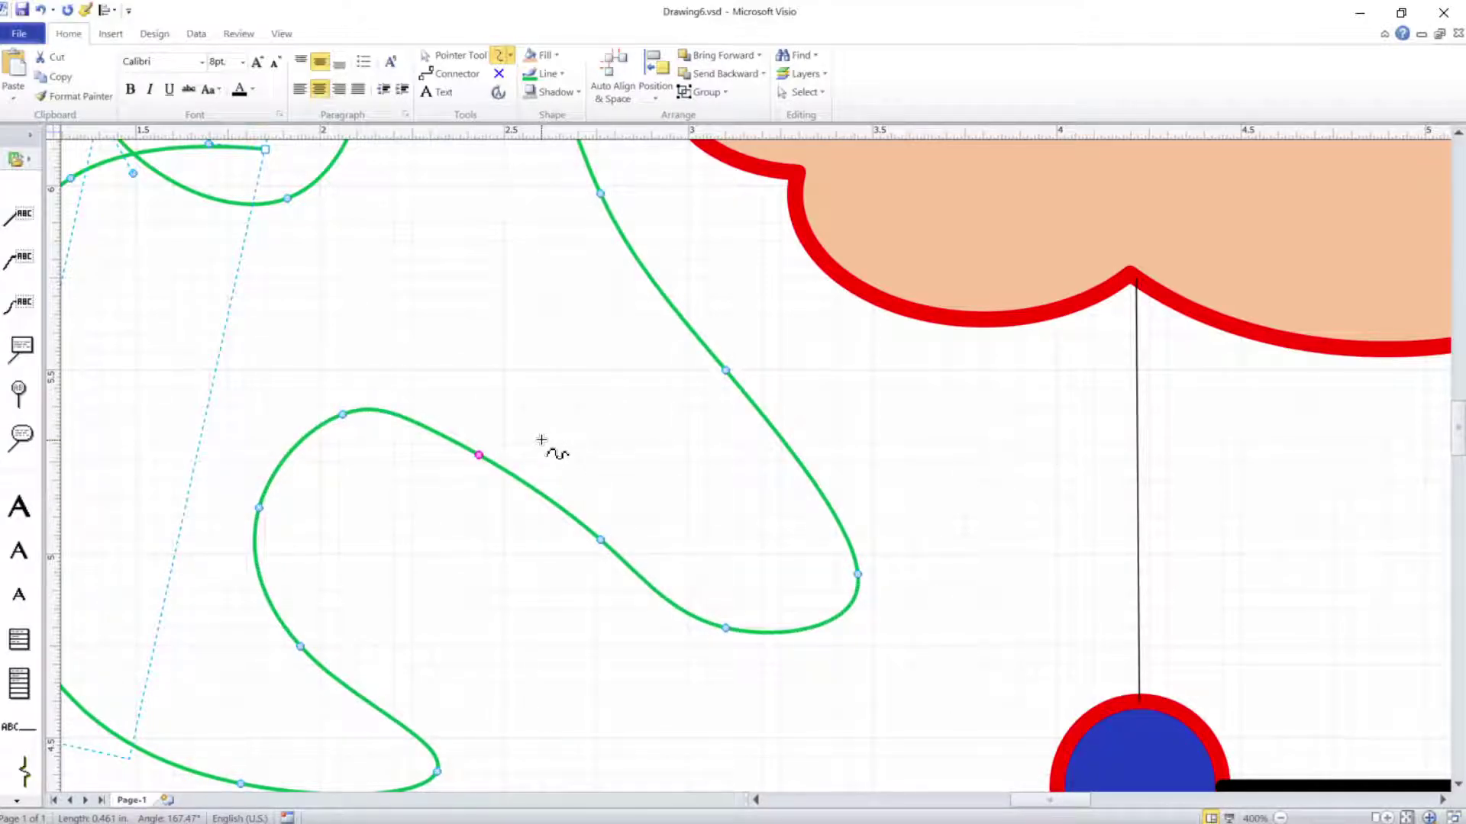
Delete the whole green freeform curve beside the cloud.
scroll(506, 405, down, 3)
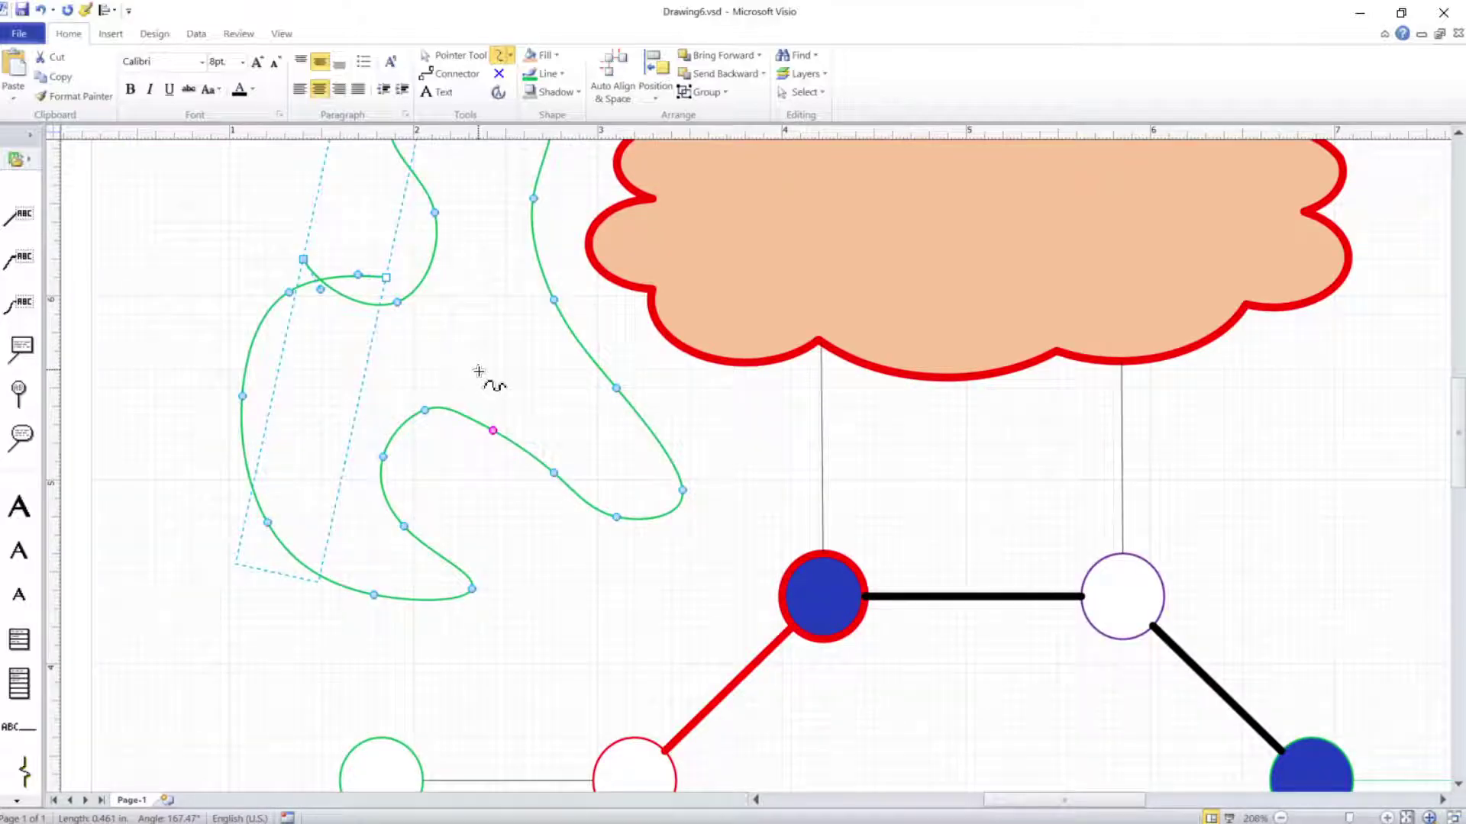
scroll(481, 377, down, 1)
scroll(481, 370, up, 2)
scroll(484, 378, up, 3)
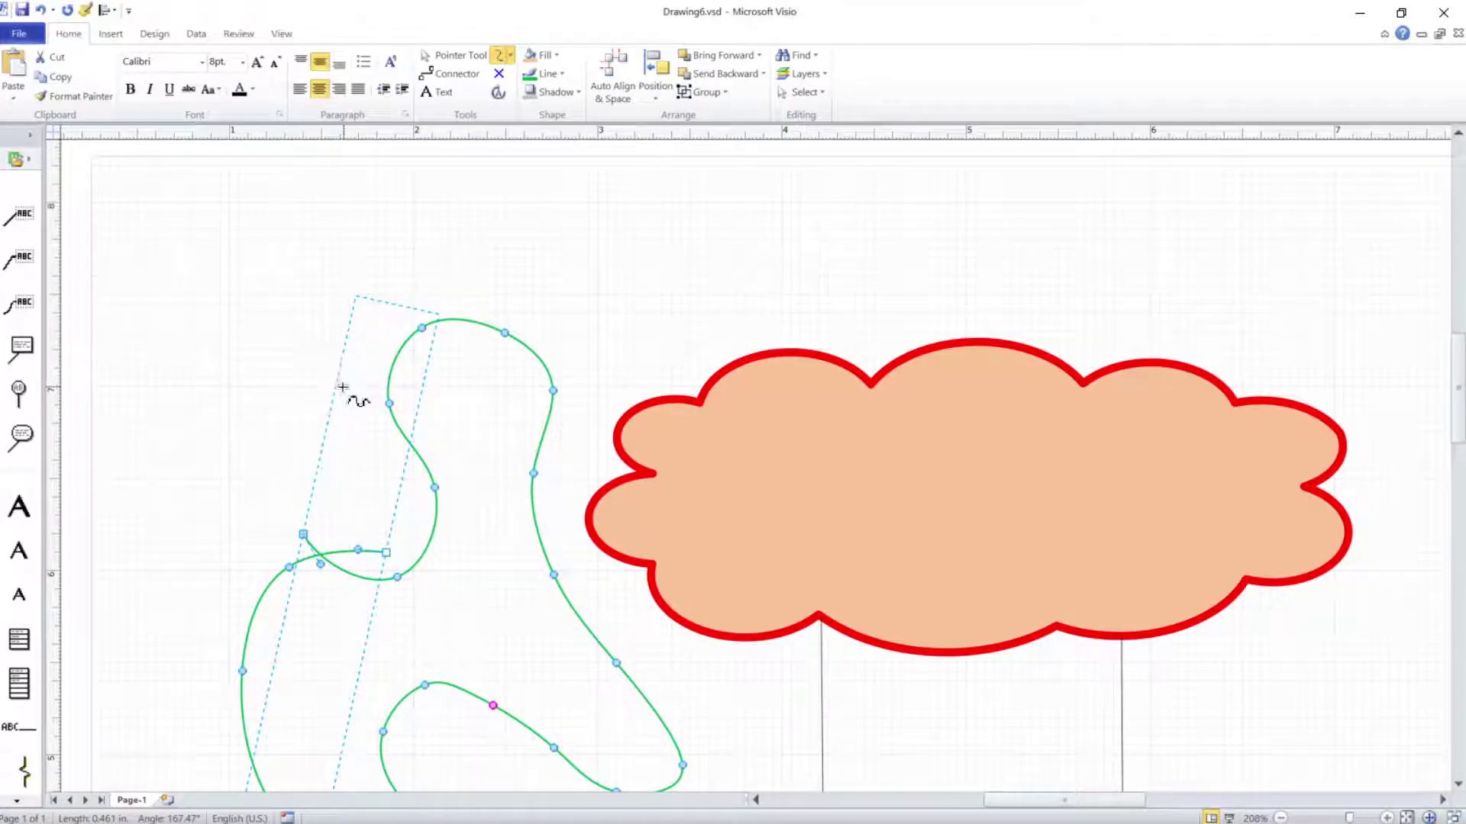
key(Delete)
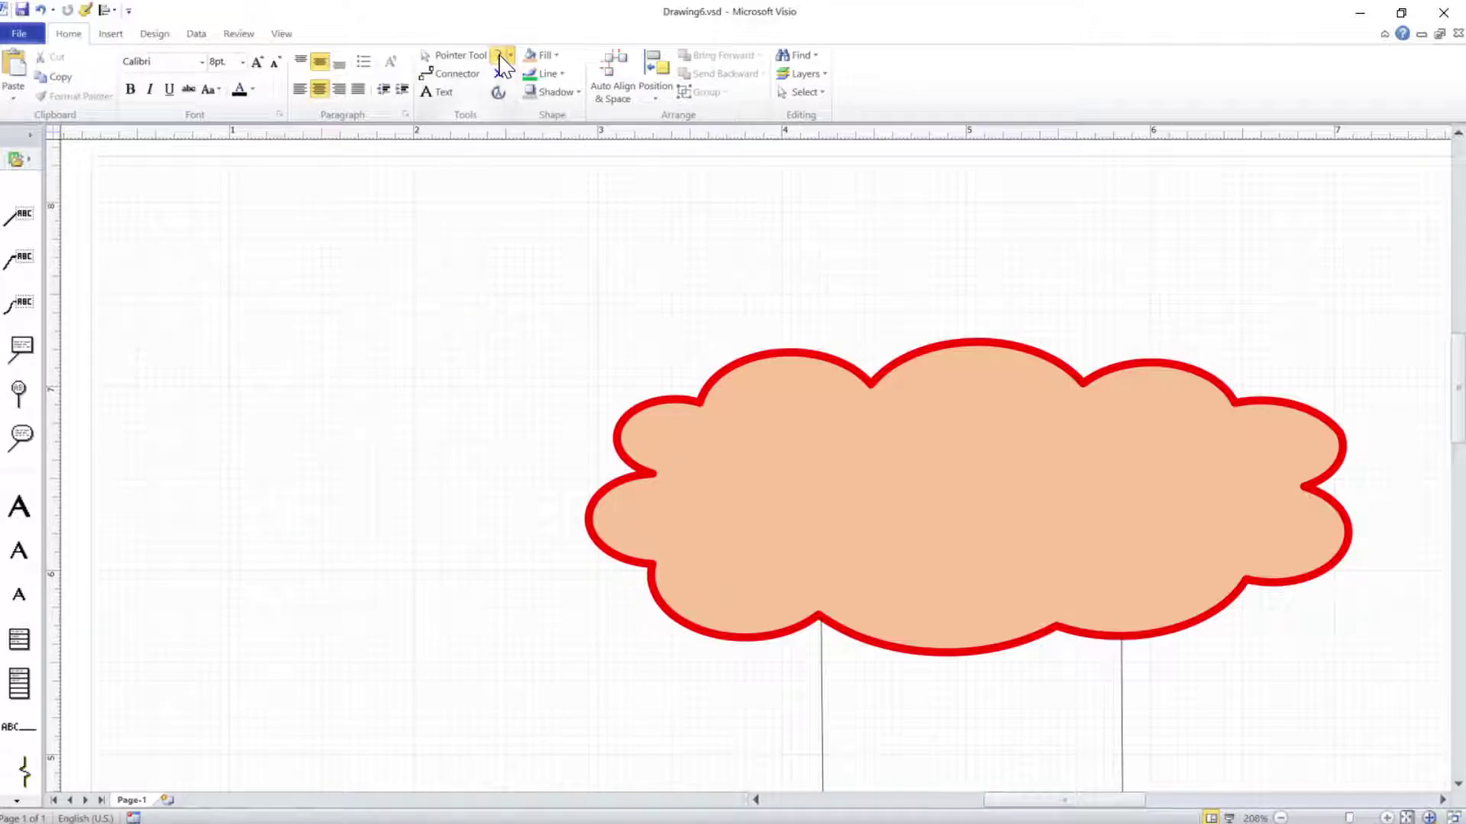
Draw a closed freeform shape about 1.07 in wide and 0.72 in high left of the cloud and fill it with the cloud's peach color.
mouse_move(310, 423)
mouse_down()
mouse_move(278, 426)
mouse_move(250, 458)
mouse_move(278, 497)
mouse_move(331, 511)
mouse_move(356, 494)
mouse_move(304, 469)
mouse_move(320, 452)
mouse_move(420, 477)
mouse_move(445, 432)
mouse_move(391, 382)
mouse_move(351, 388)
mouse_move(313, 421)
mouse_up()
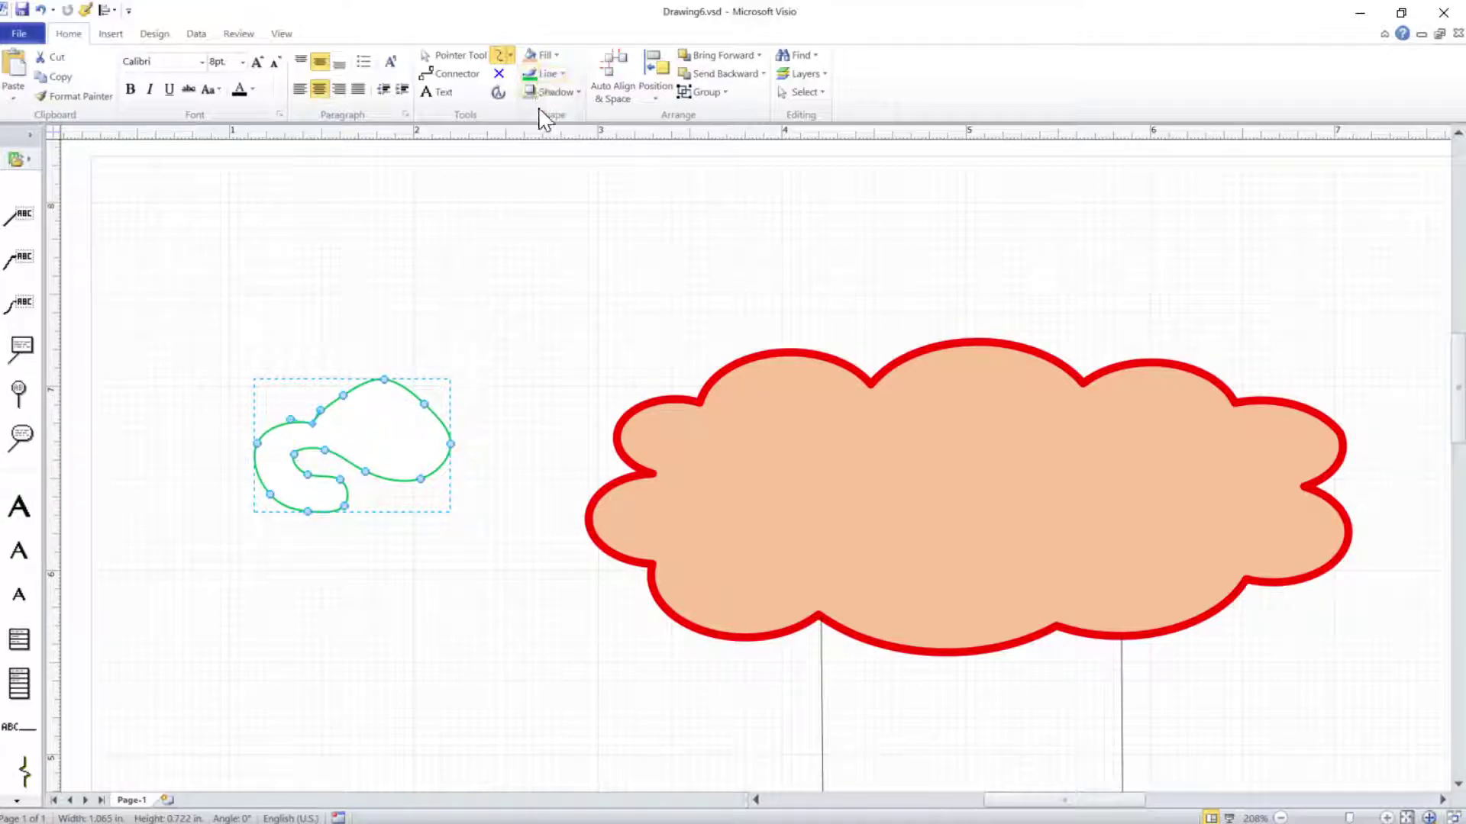
click(532, 60)
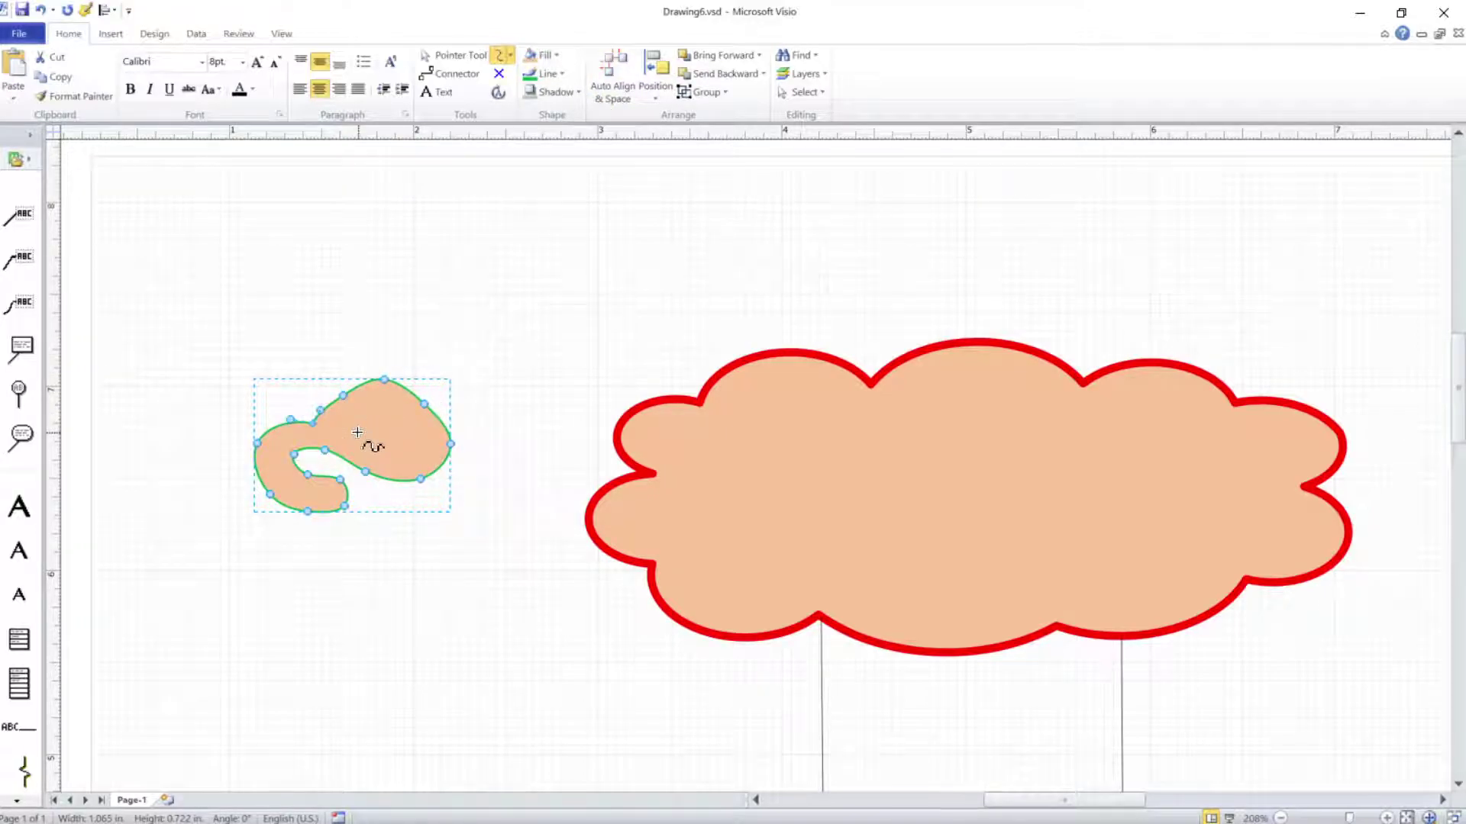
Move the notch vertex on the freeform shape's upper edge slightly inward to deepen the notch.
scroll(289, 457, up, 3)
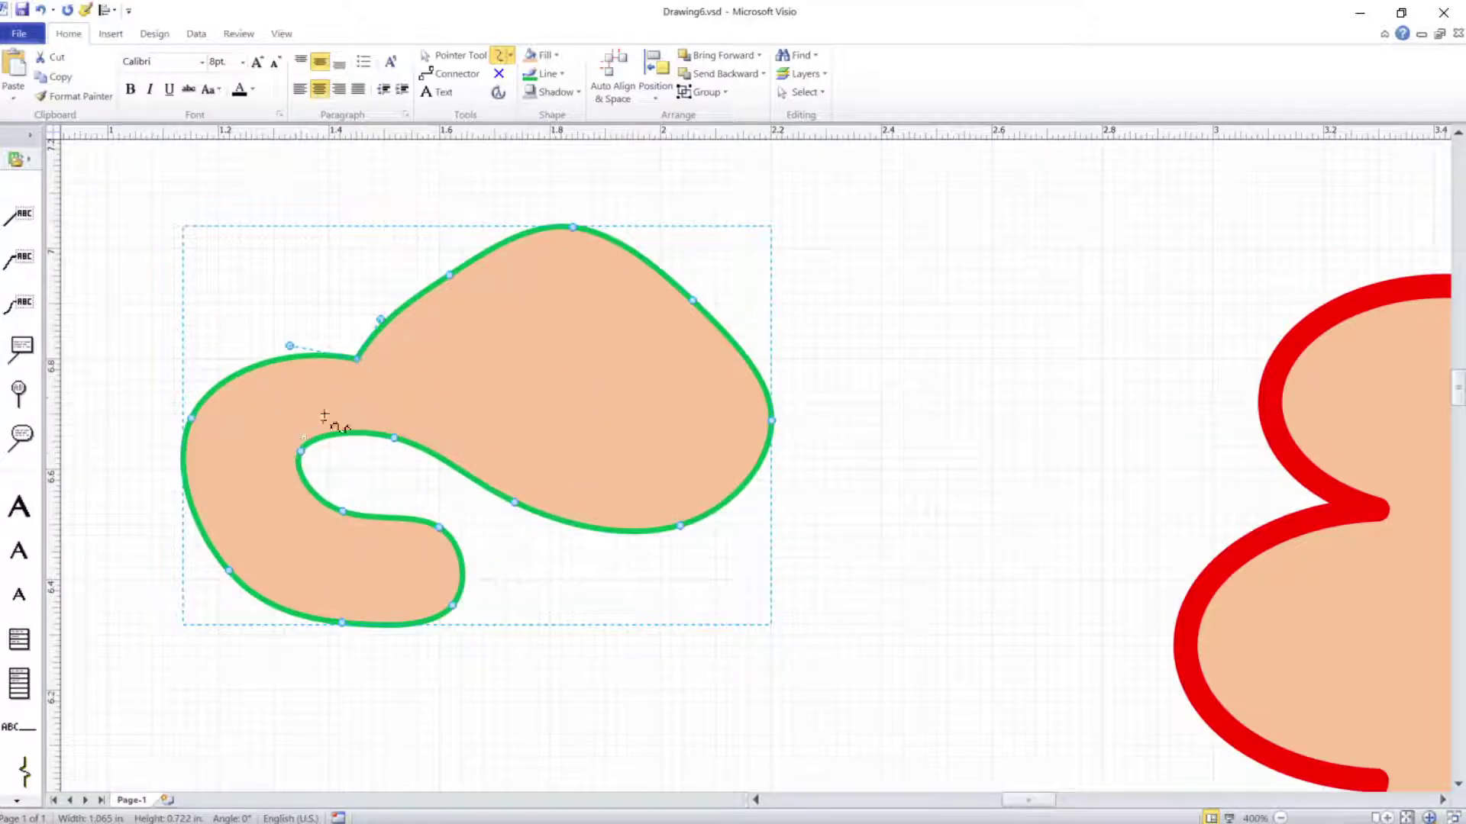
click(355, 359)
drag(356, 359, 355, 348)
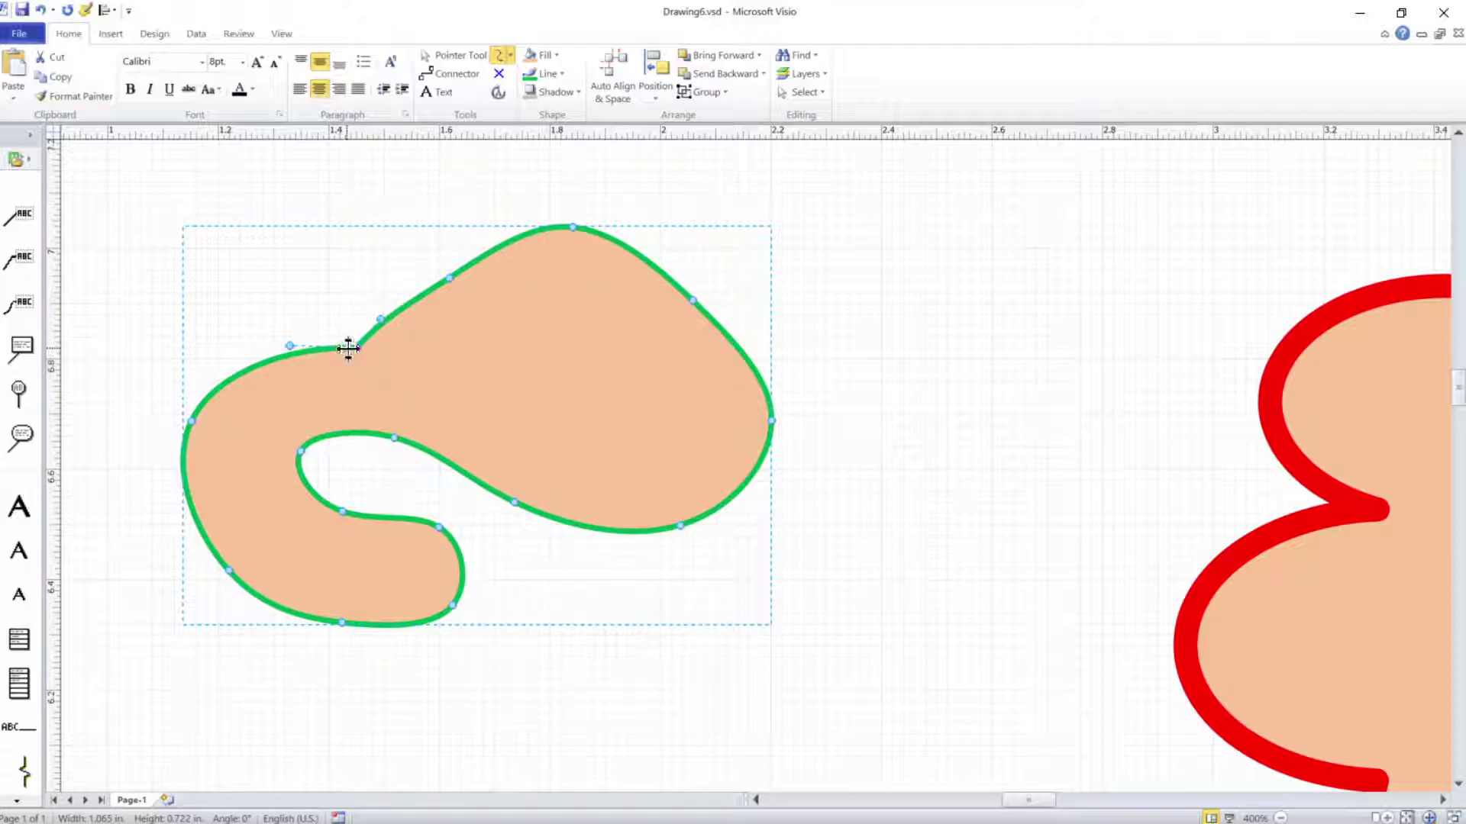
click(358, 347)
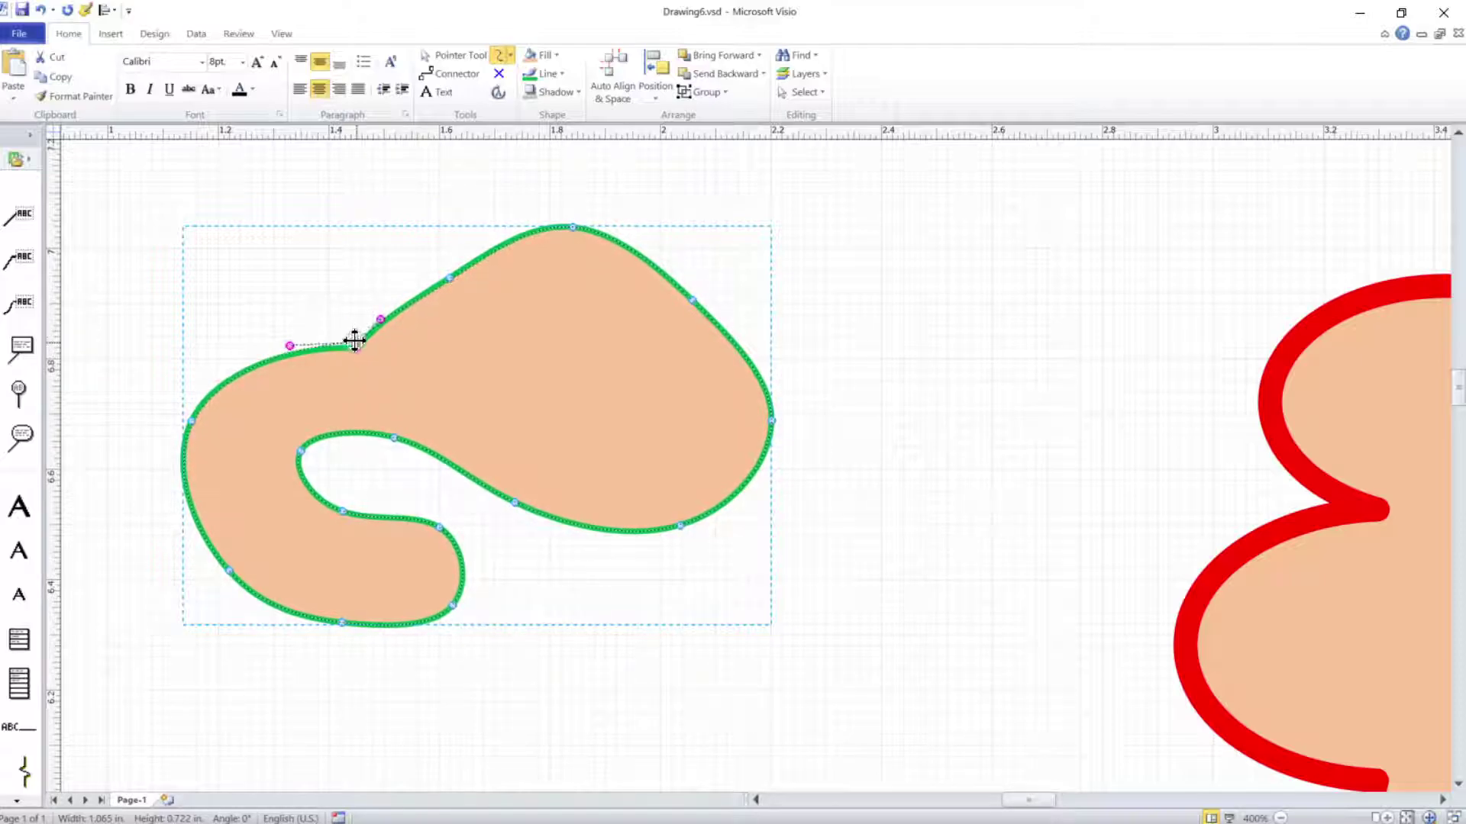
drag(348, 328, 367, 365)
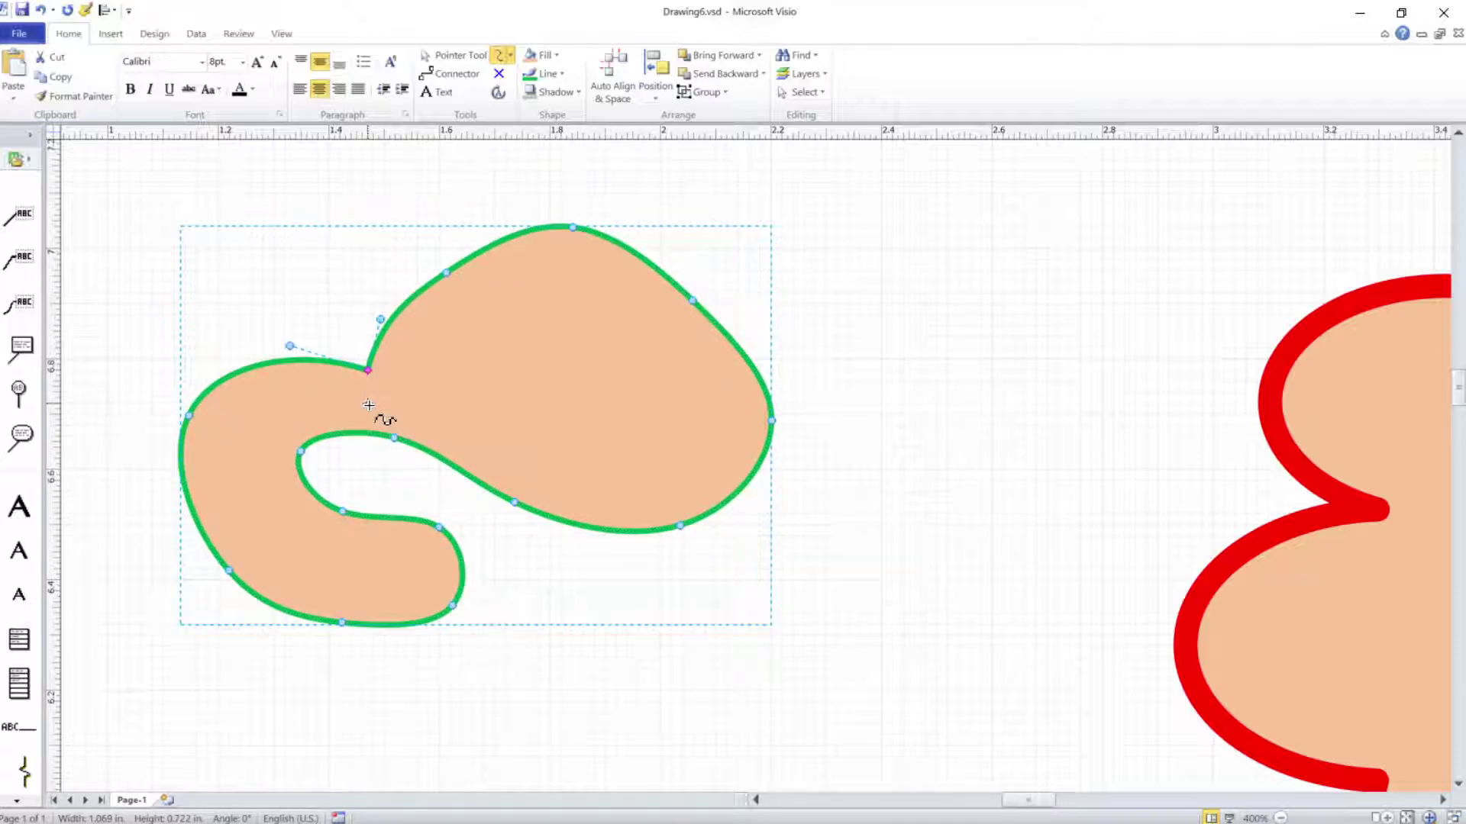
Adjust both curve handles at the notch vertex to round the sharp corner into a smooth bend.
click(379, 320)
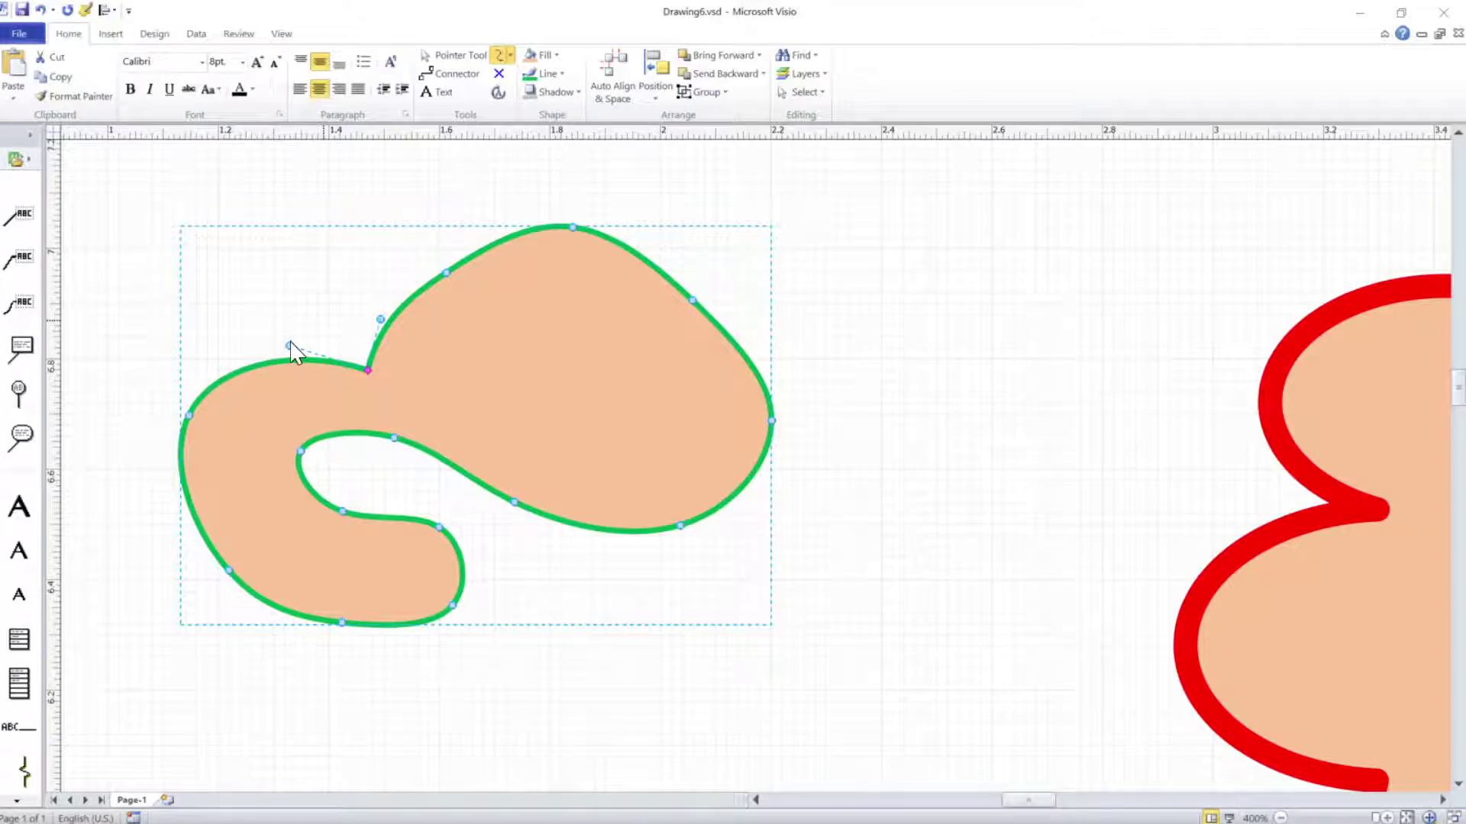
drag(290, 346, 422, 359)
drag(345, 326, 303, 388)
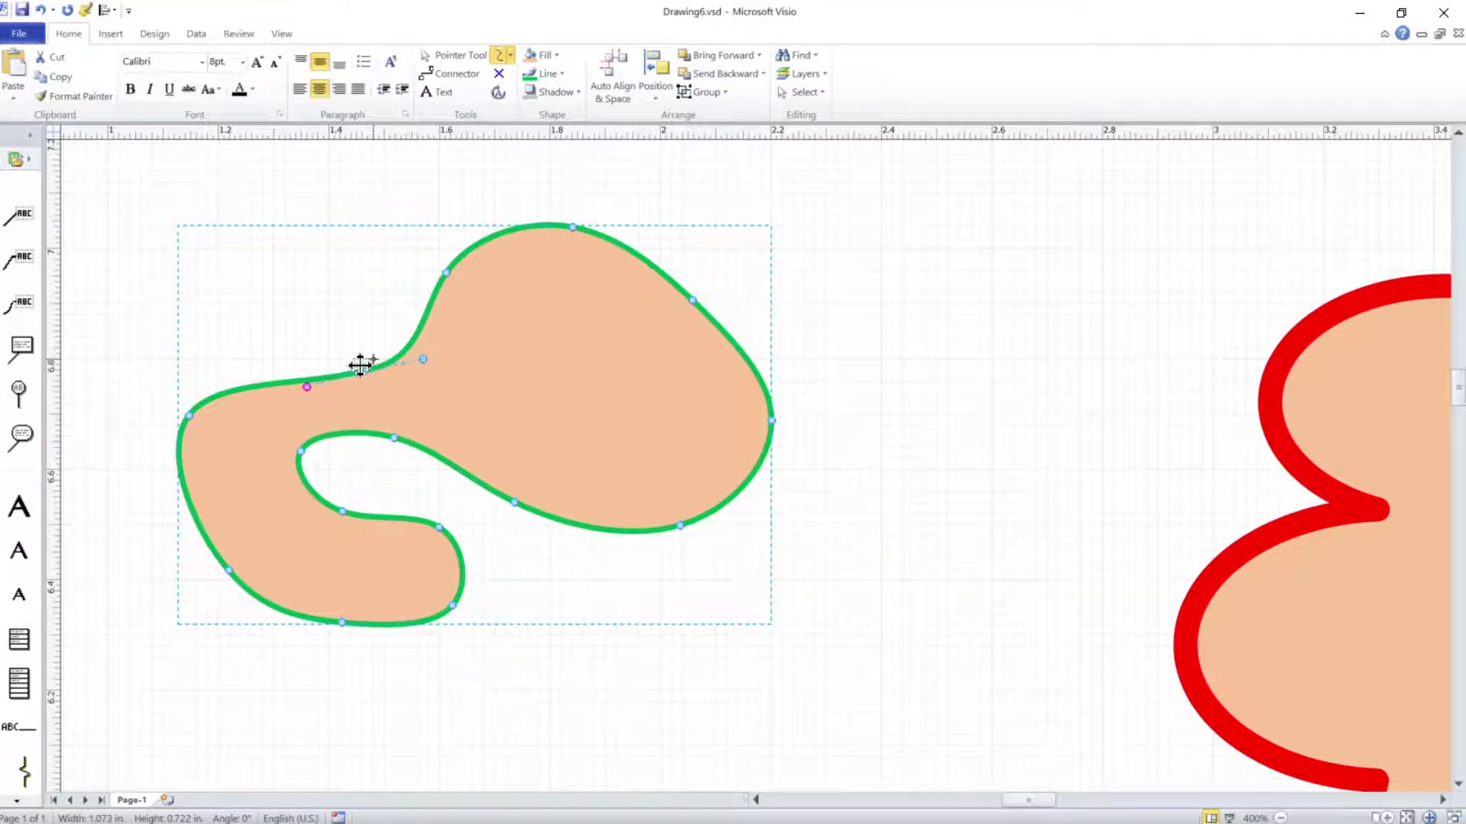
drag(308, 379, 314, 362)
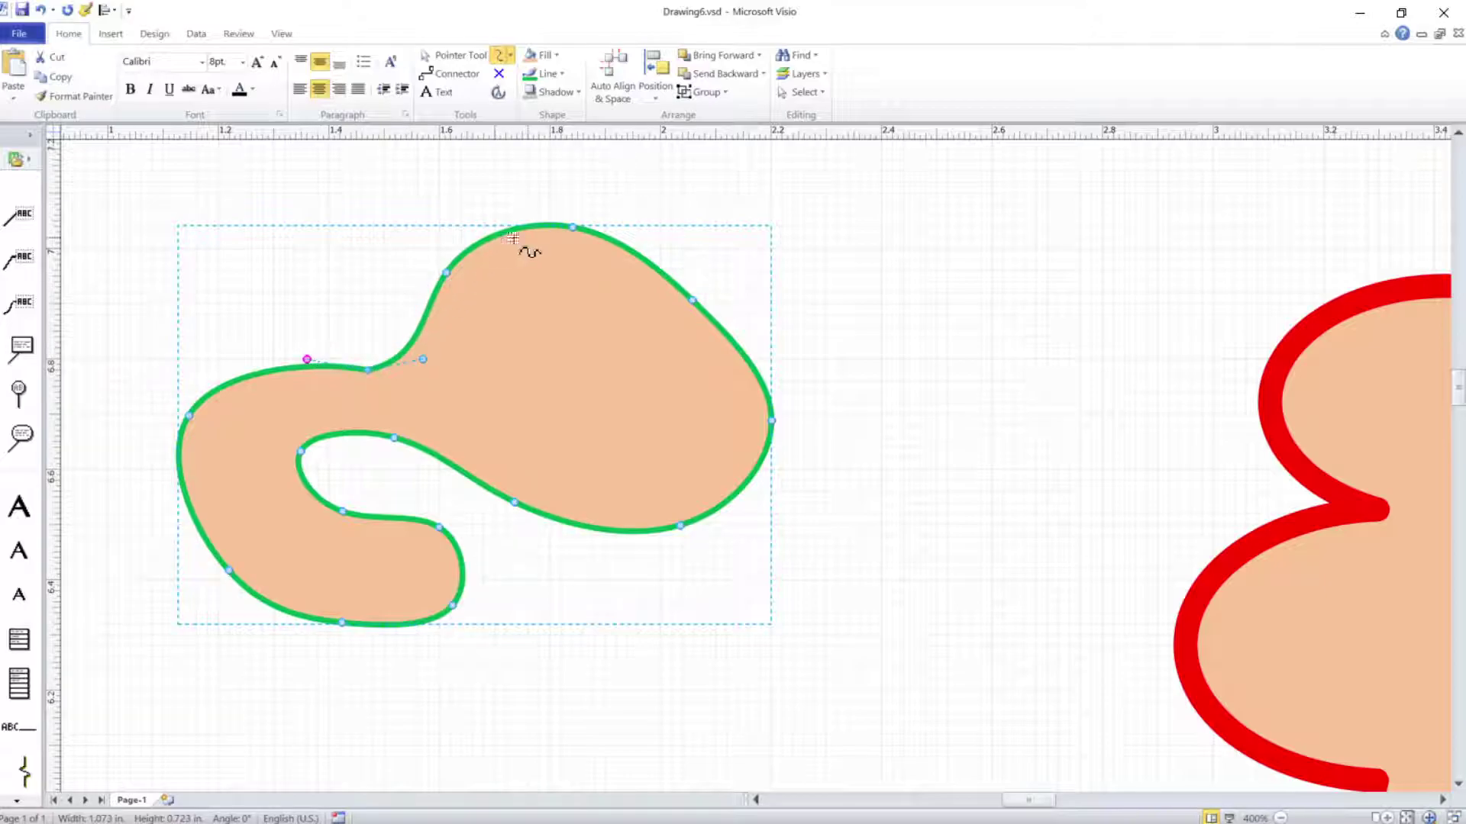
Adjust both curve handles at the freeform shape's notch vertex and move the vertex up and outward to flatten the notch into a gentle slope.
ctrl+click(691, 299)
mouse_move(306, 355)
mouse_down()
mouse_move(308, 382)
mouse_move(306, 342)
mouse_up()
drag(422, 361, 413, 326)
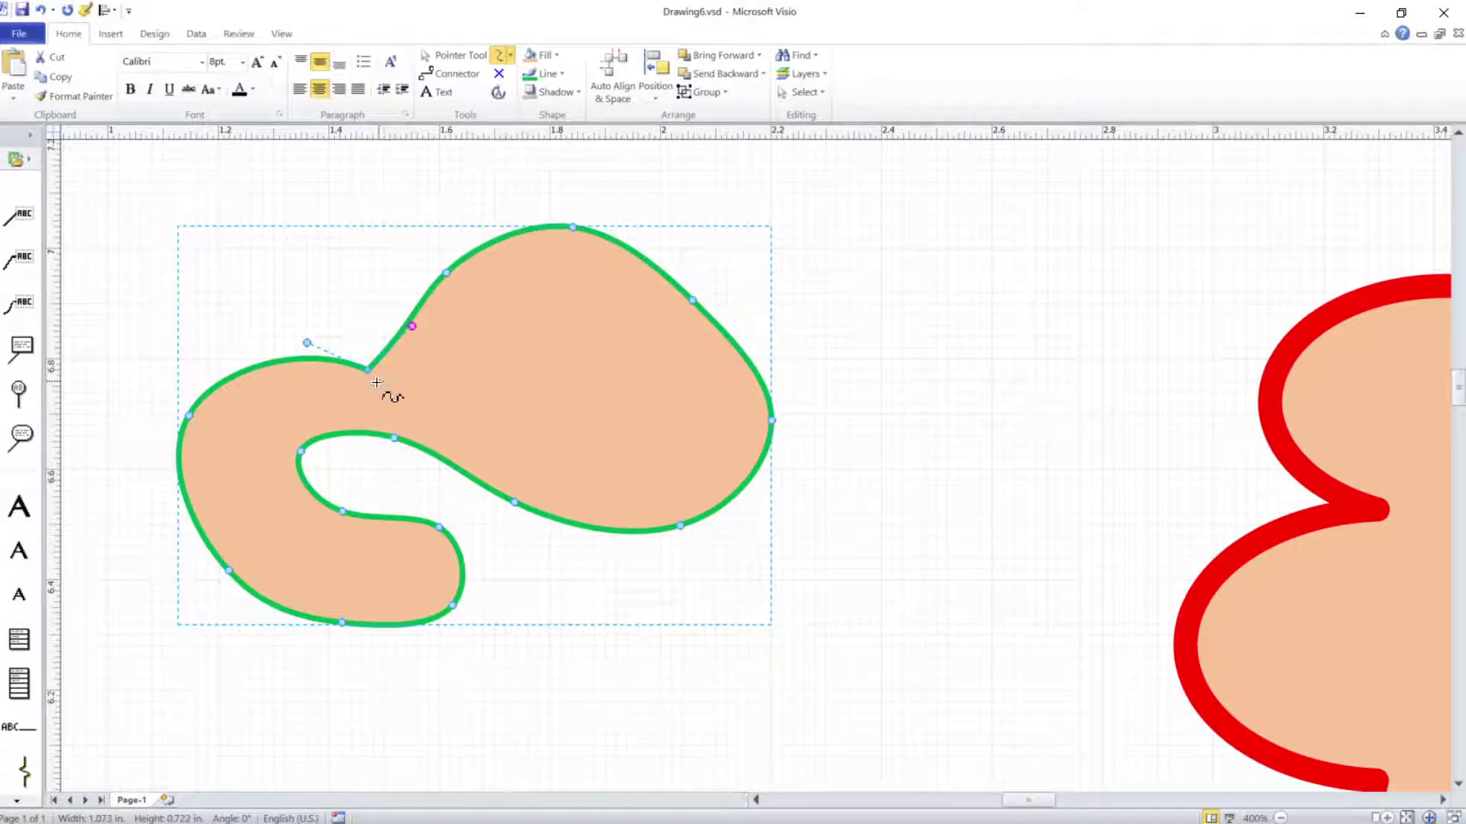
drag(368, 370, 407, 310)
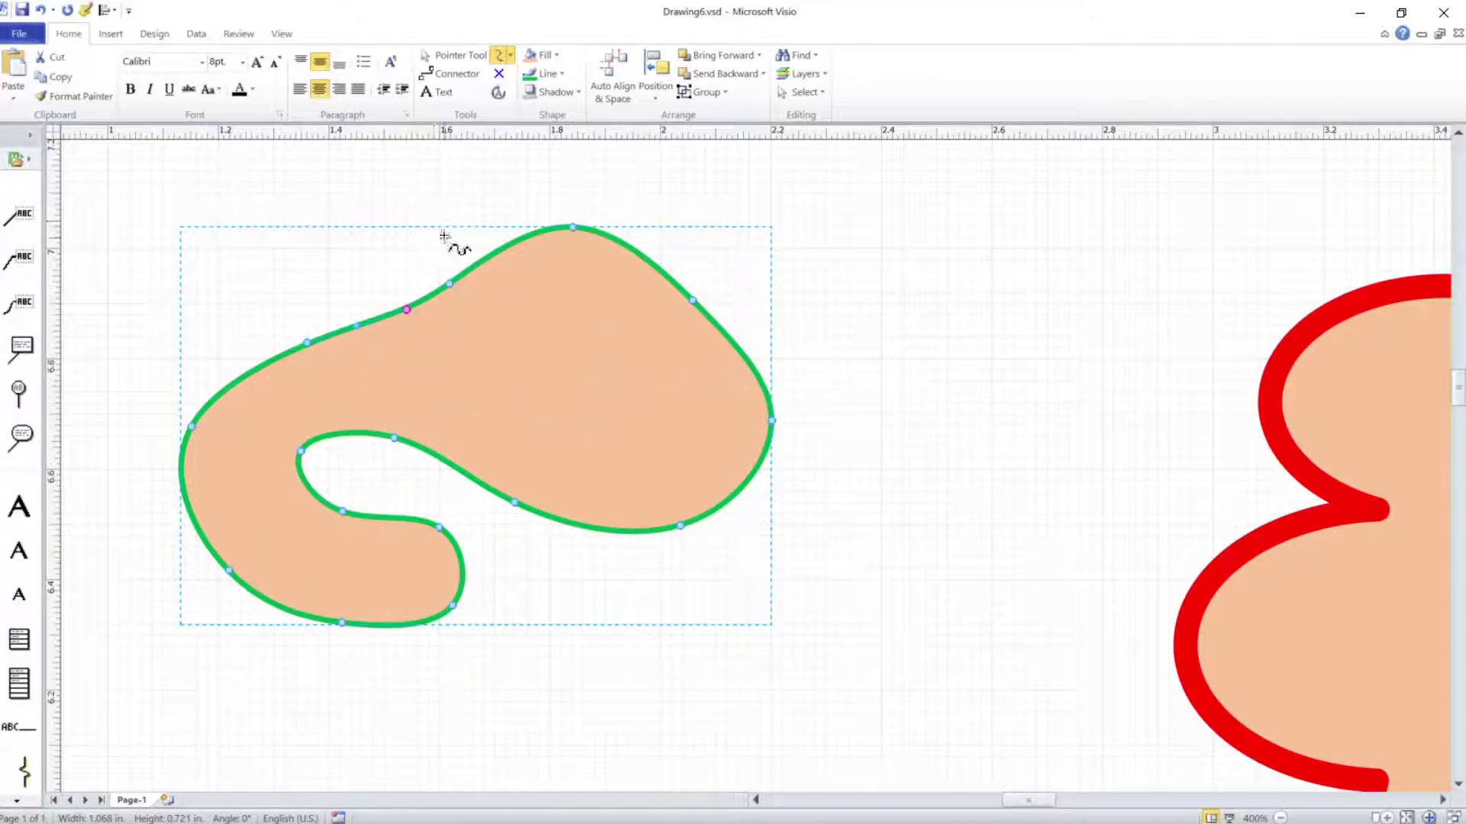
key(Escape)
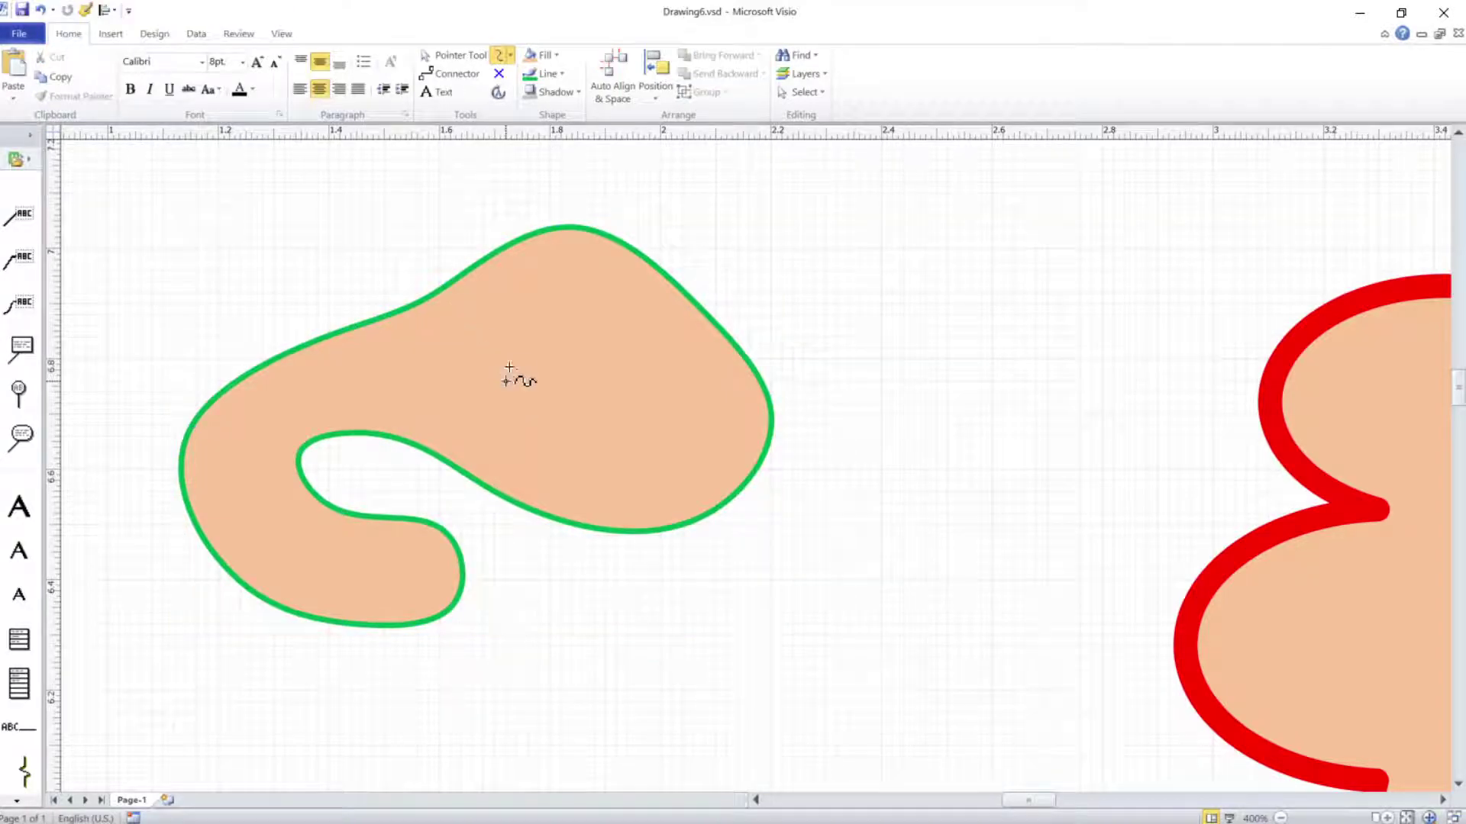
Examine the reshaped freeform shape up close and in the context of the whole page.
ctrl+shift+right_click(339, 296)
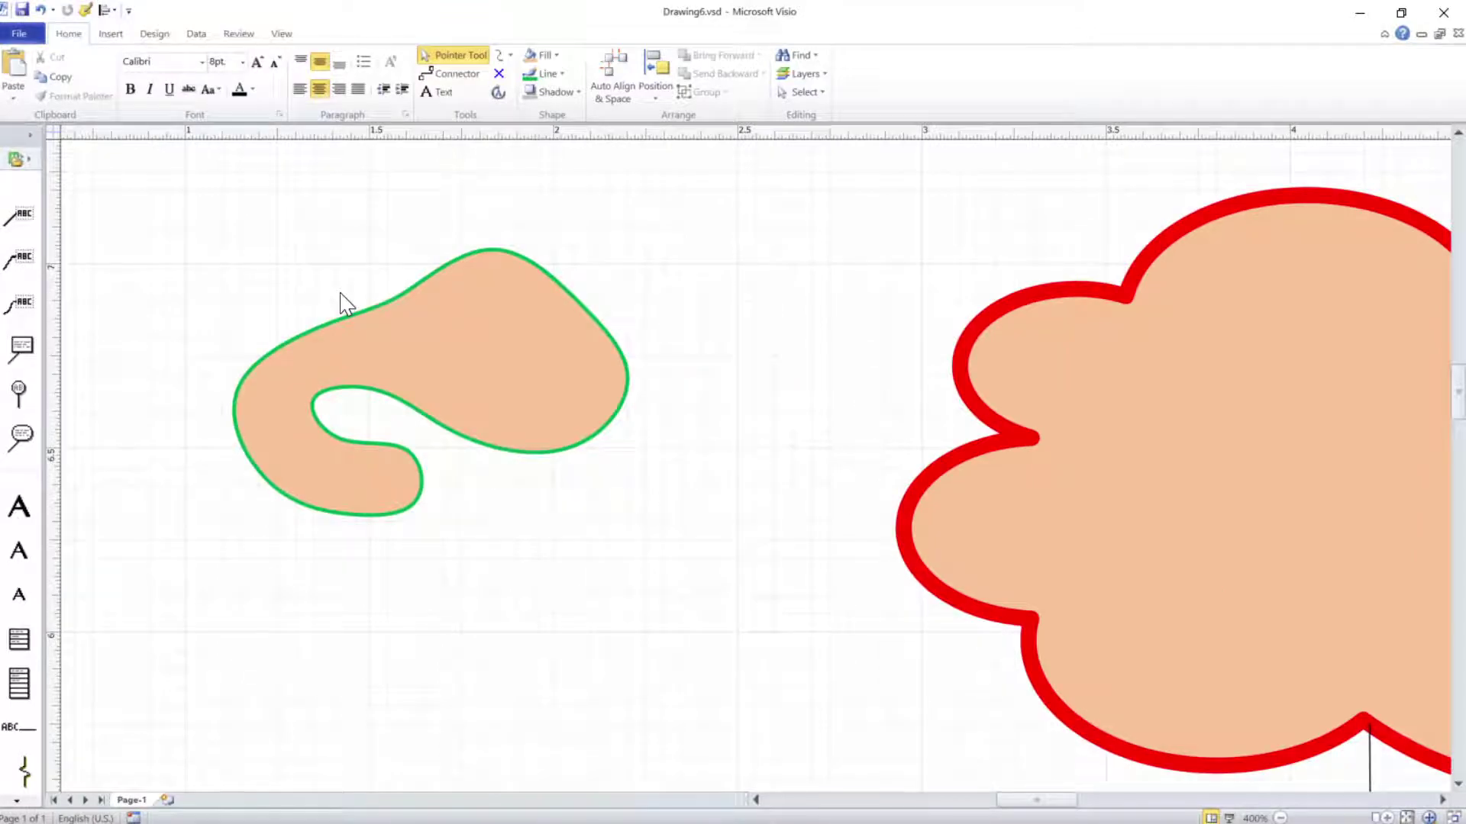
ctrl+shift+right_click(388, 296)
ctrl+shift+right_click(385, 291)
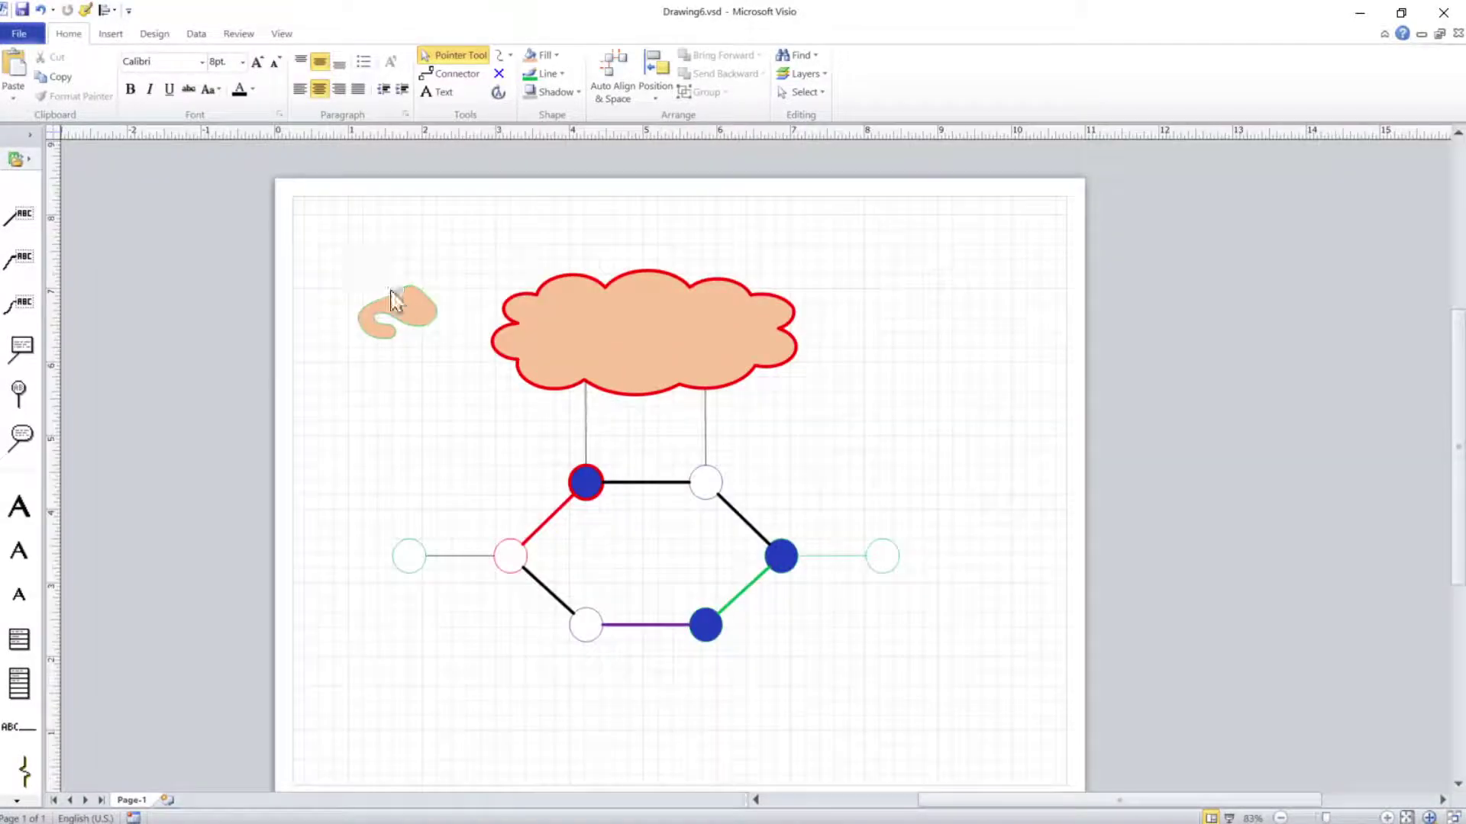
ctrl+shift+right_click(392, 304)
ctrl+shift+click(392, 314)
ctrl+shift+click(396, 324)
ctrl+shift+click(389, 320)
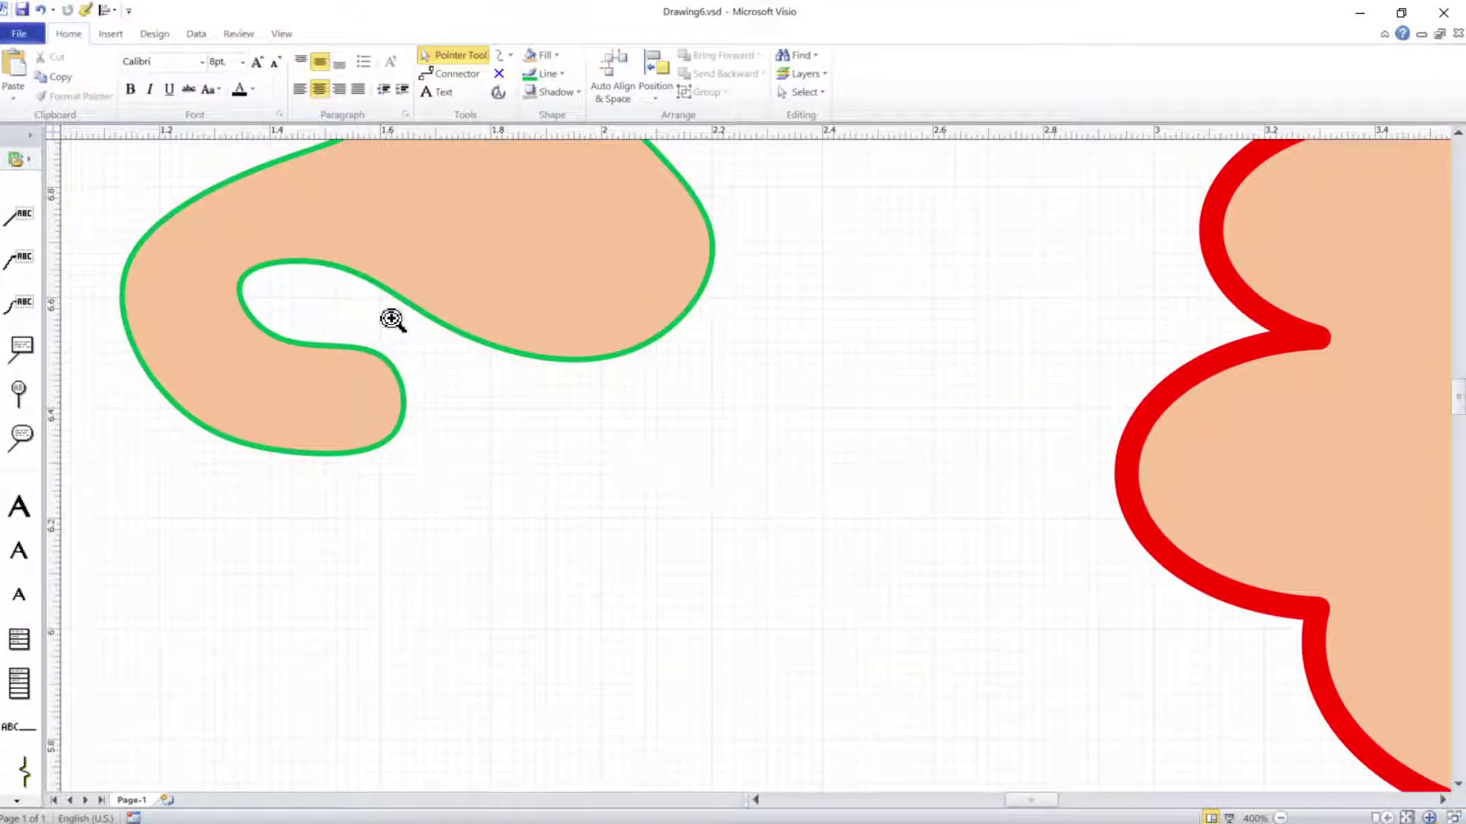
scroll(322, 366, up, 3)
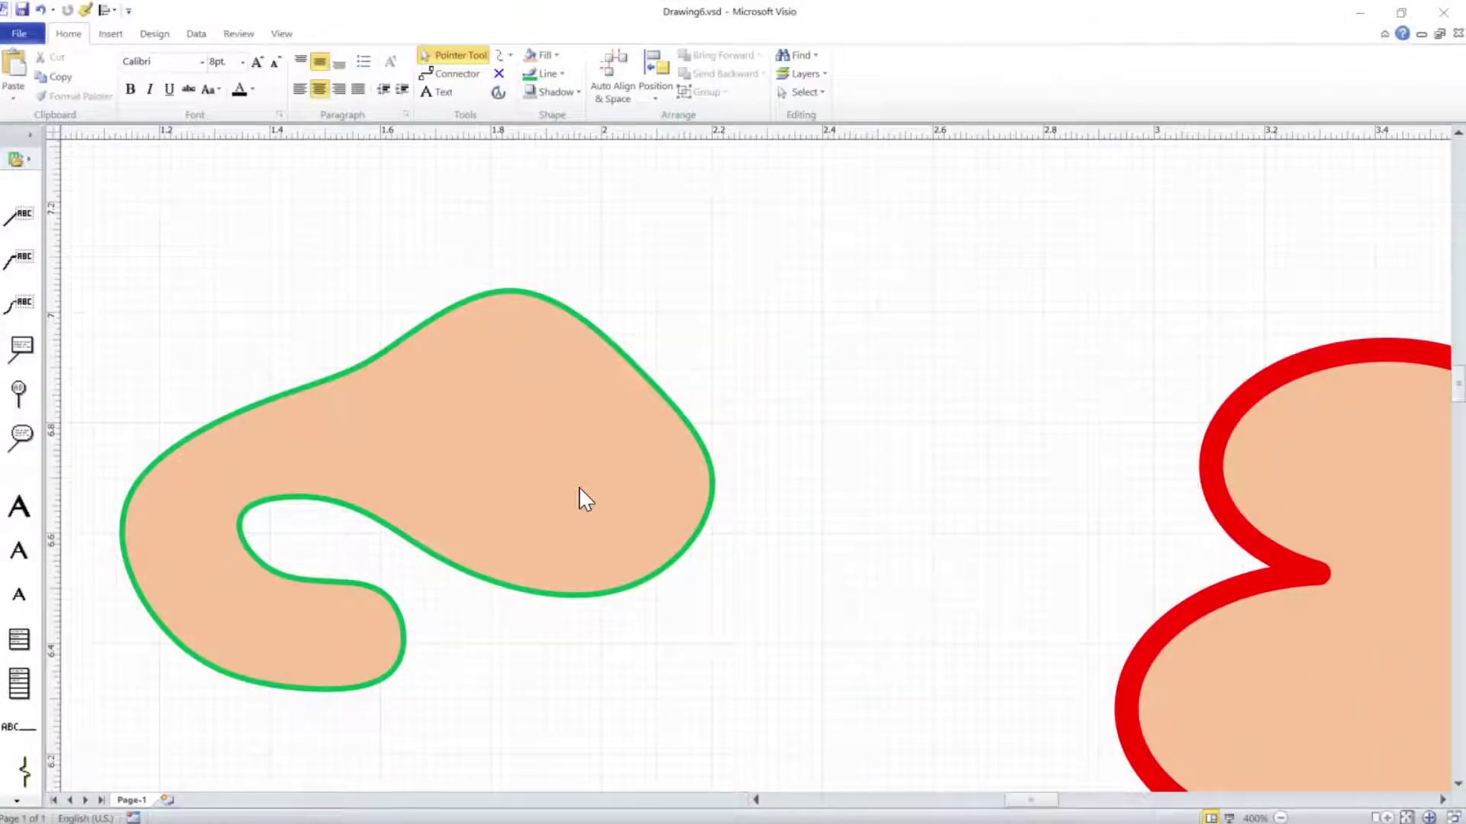
ctrl+shift+click(578, 486)
ctrl+shift+click(578, 486)
ctrl+shift+click(578, 486)
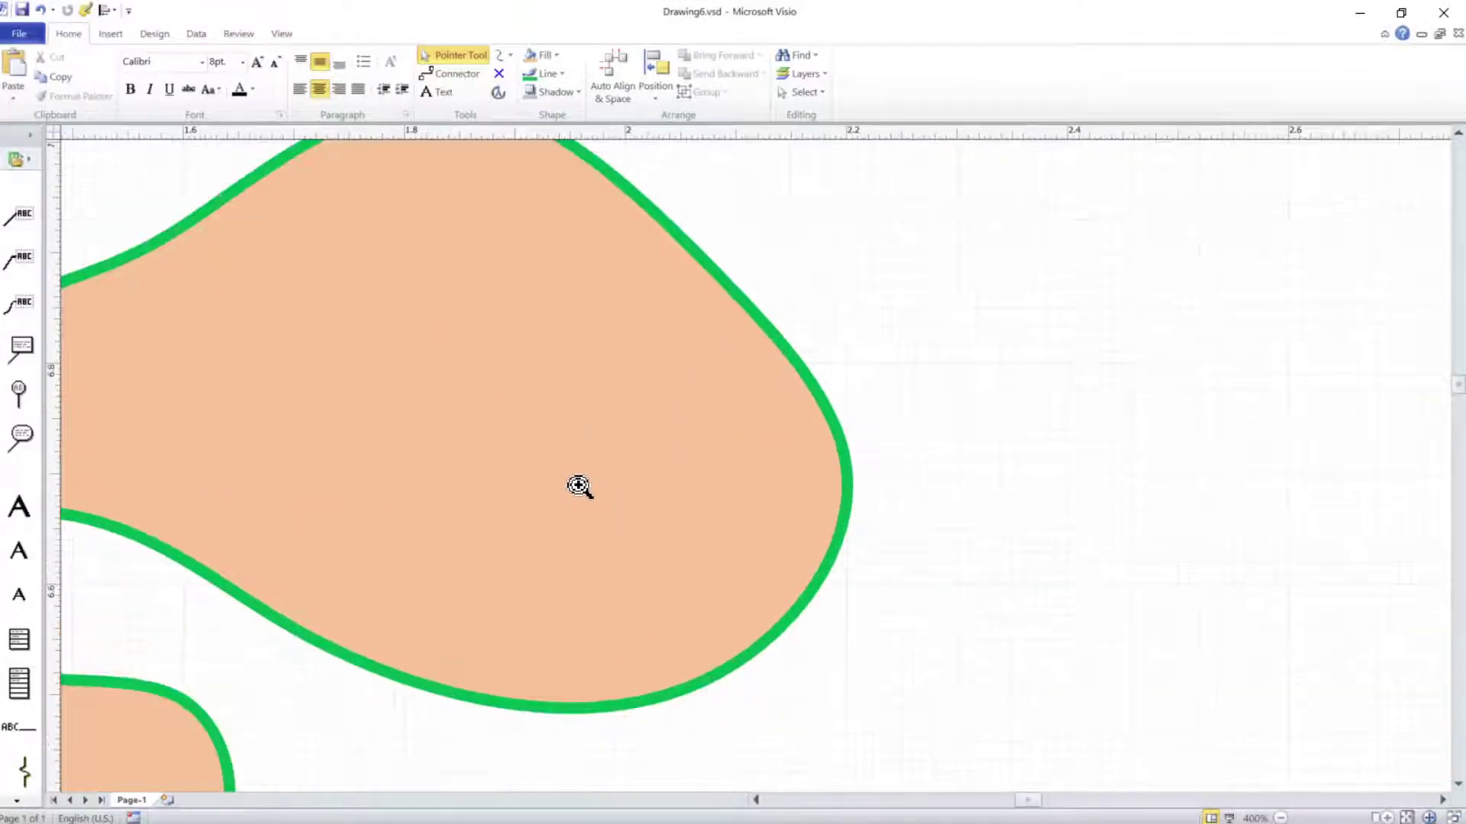
ctrl+shift+click(578, 486)
ctrl+shift+click(578, 486)
ctrl+shift+right_click(569, 486)
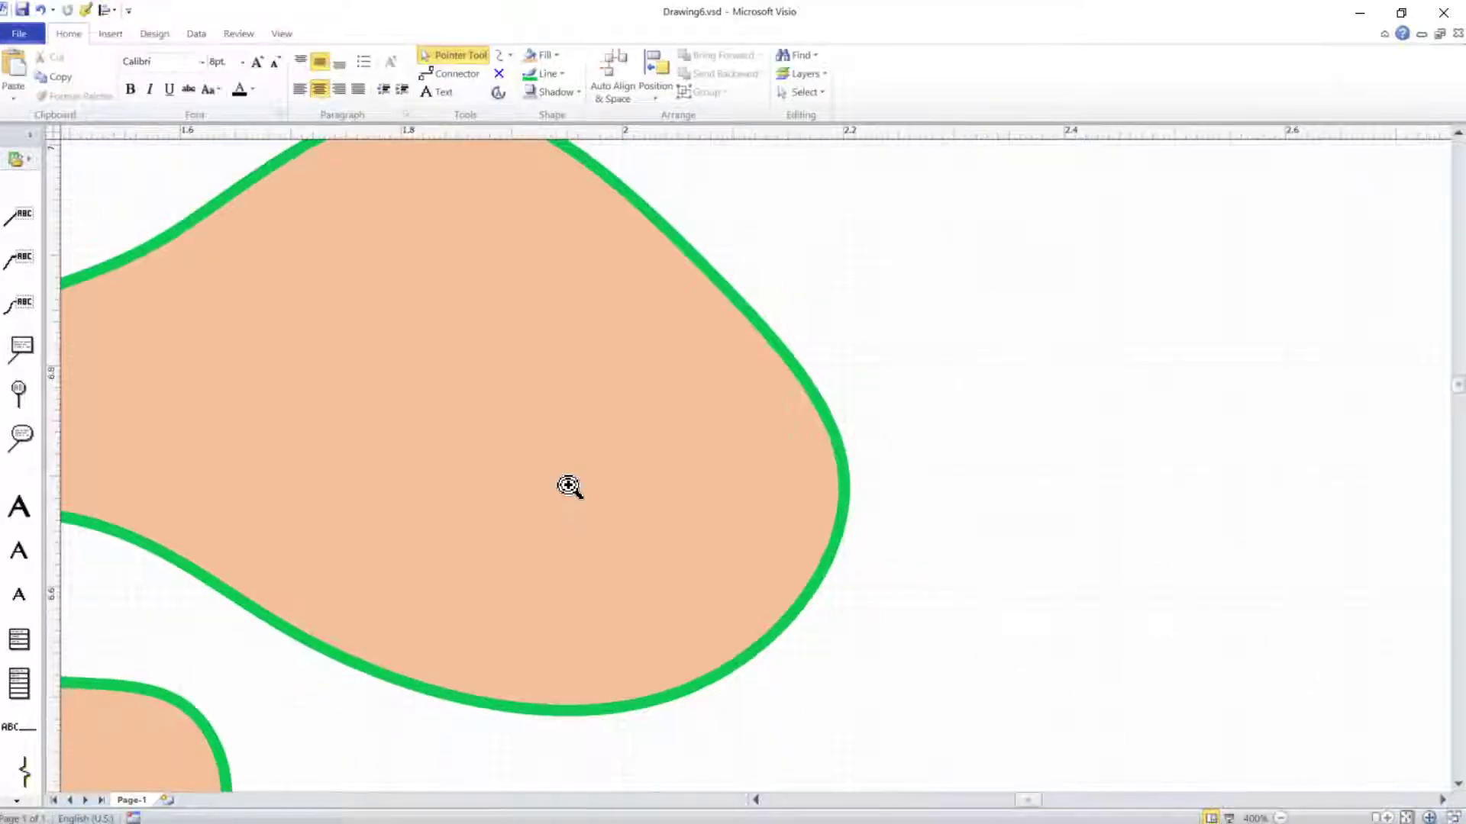
ctrl+shift+right_click(569, 486)
ctrl+shift+right_click(569, 486)
ctrl+shift+right_click(569, 486)
ctrl+shift+right_click(568, 486)
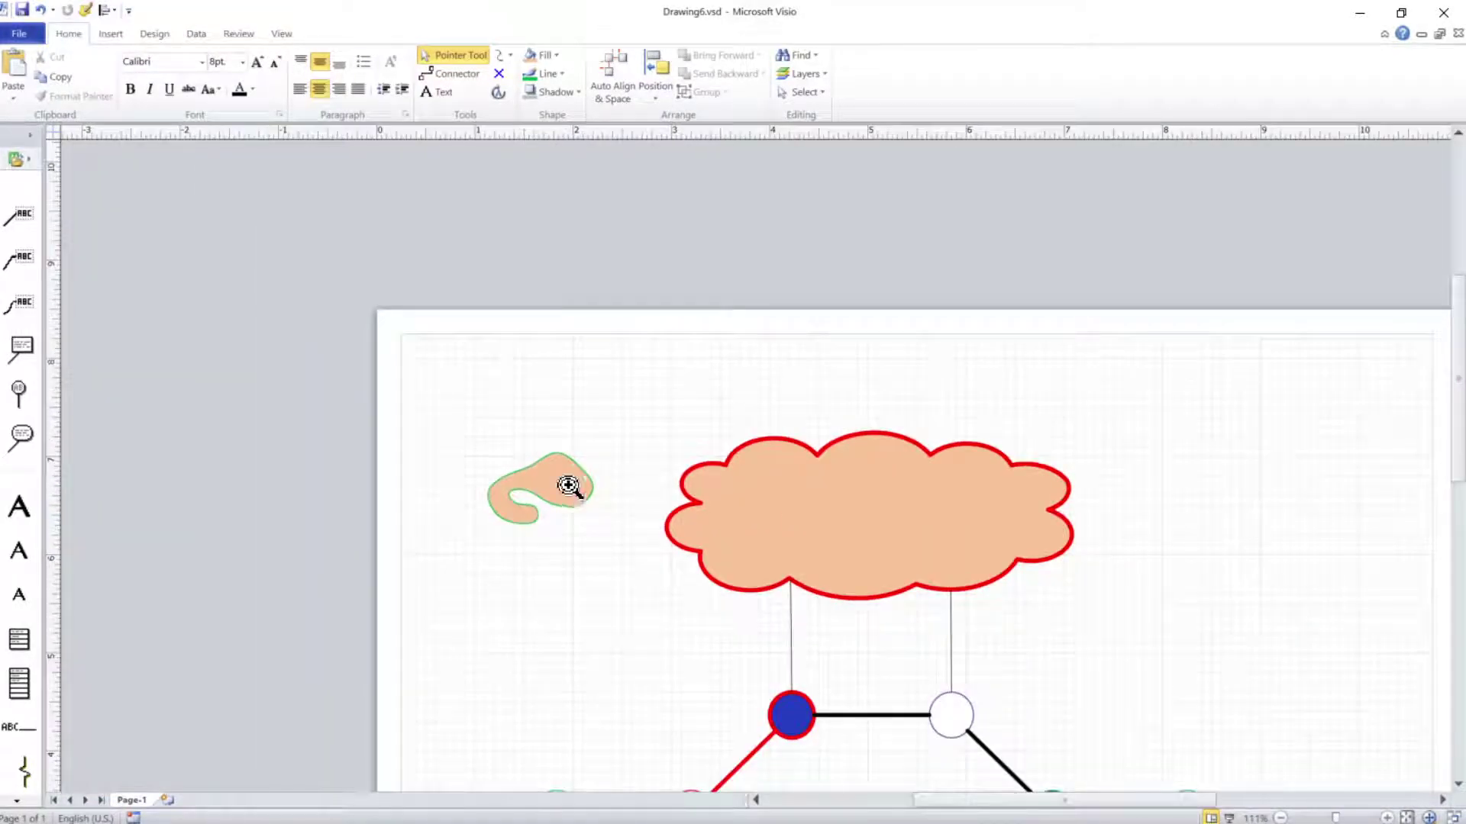
ctrl+shift+right_click(567, 485)
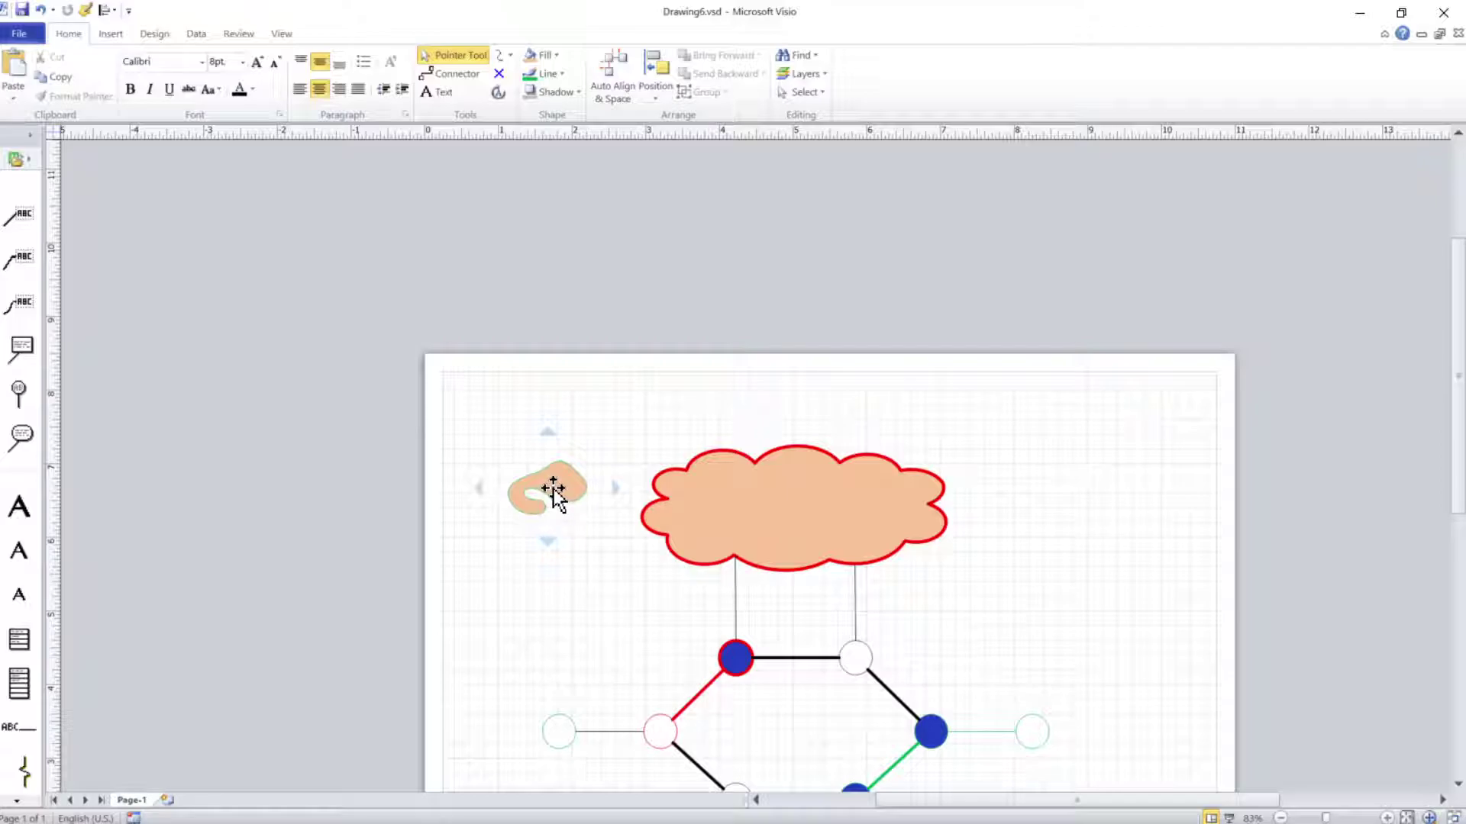
Examine the cloud and the ring of connected circles at several magnifications, ending with a near-full-page overview at 97%.
ctrl+shift+click(870, 710)
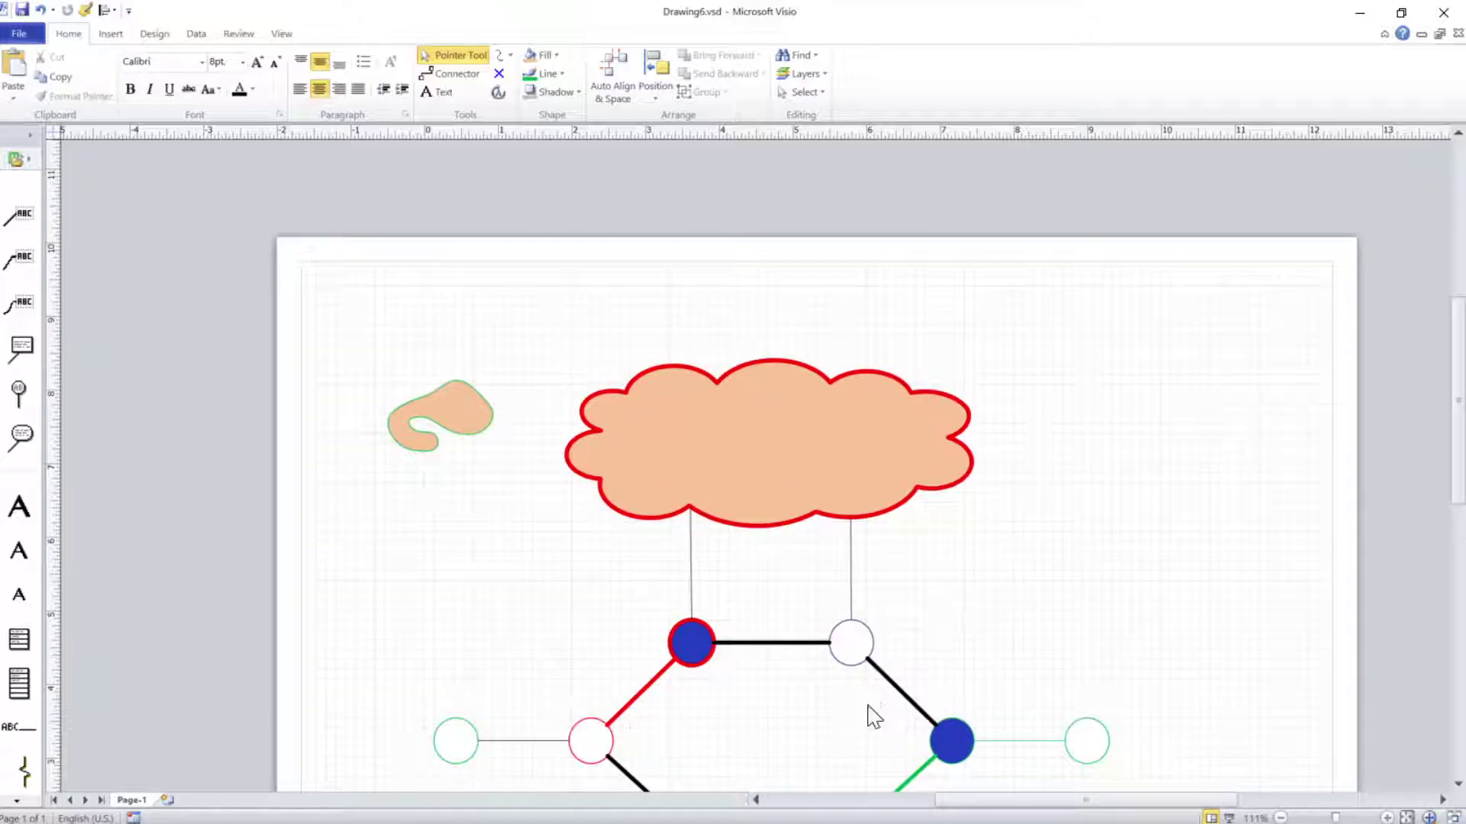
ctrl+shift+click(871, 713)
ctrl+shift+right_click(651, 401)
ctrl+shift+right_click(650, 400)
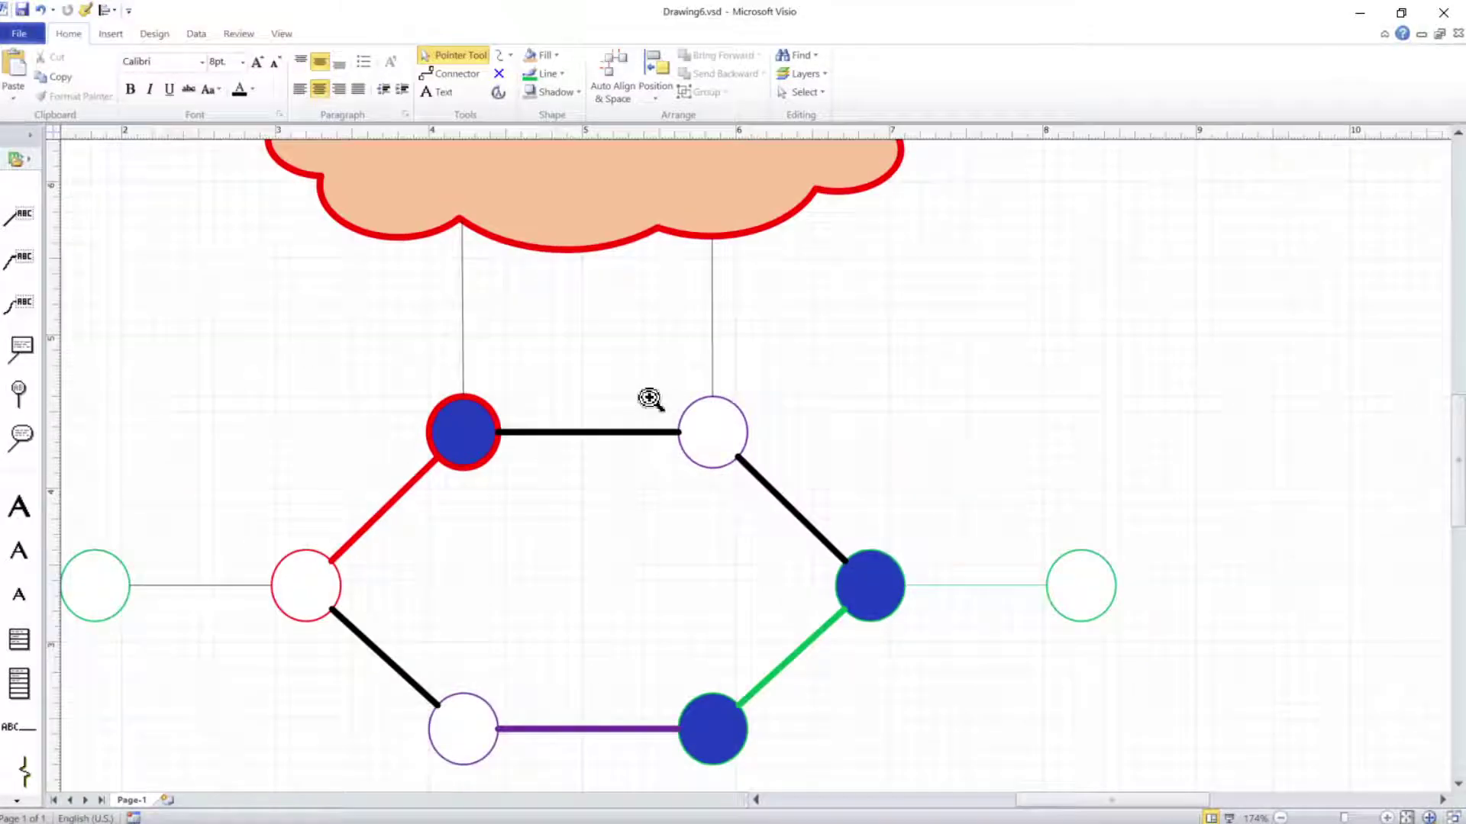
ctrl+shift+right_click(651, 399)
scroll(646, 419, up, 4)
ctrl+shift+click(567, 513)
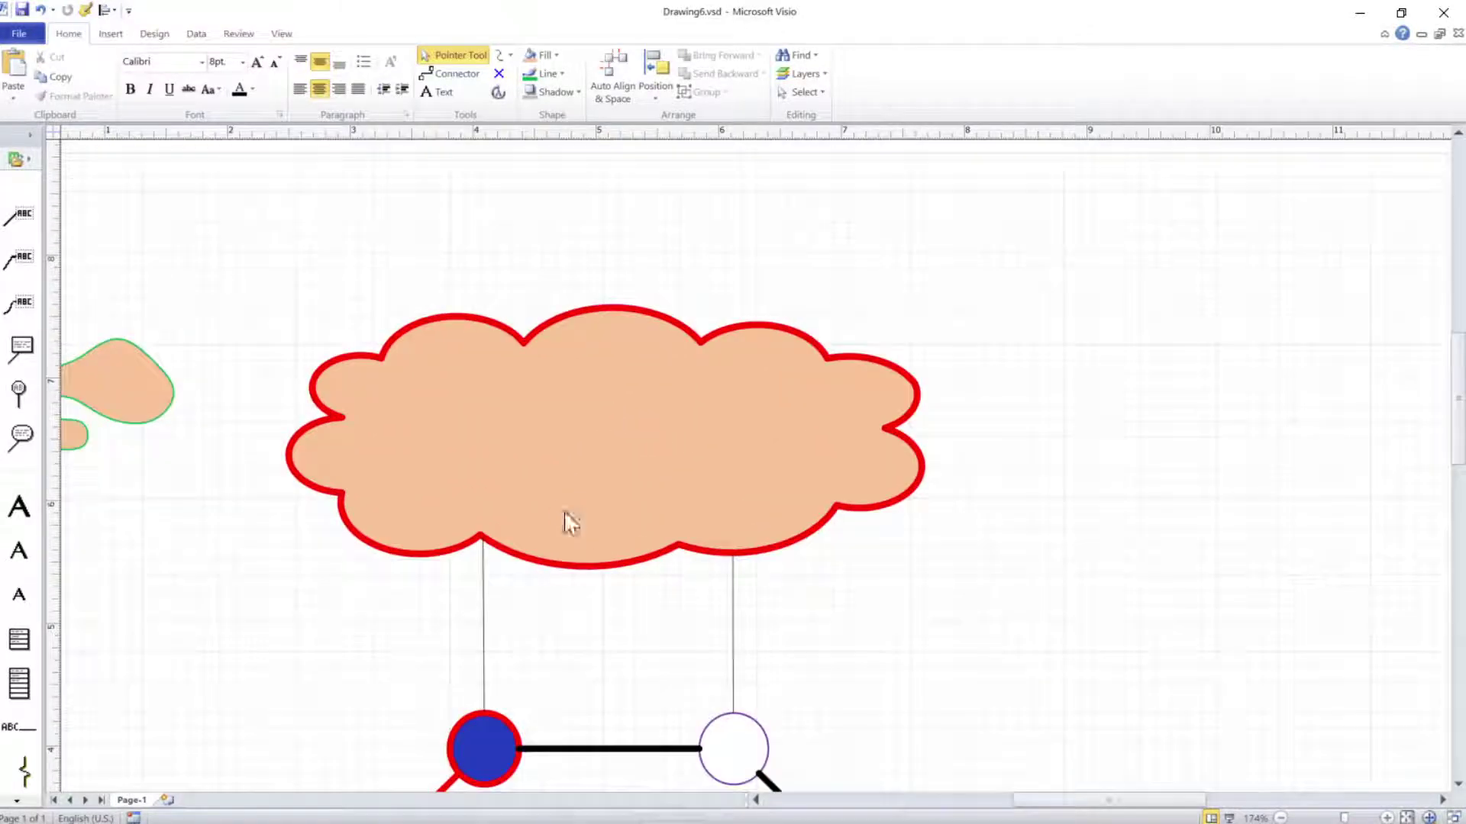
ctrl+shift+click(566, 506)
ctrl+shift+right_click(566, 508)
ctrl+shift+right_click(567, 507)
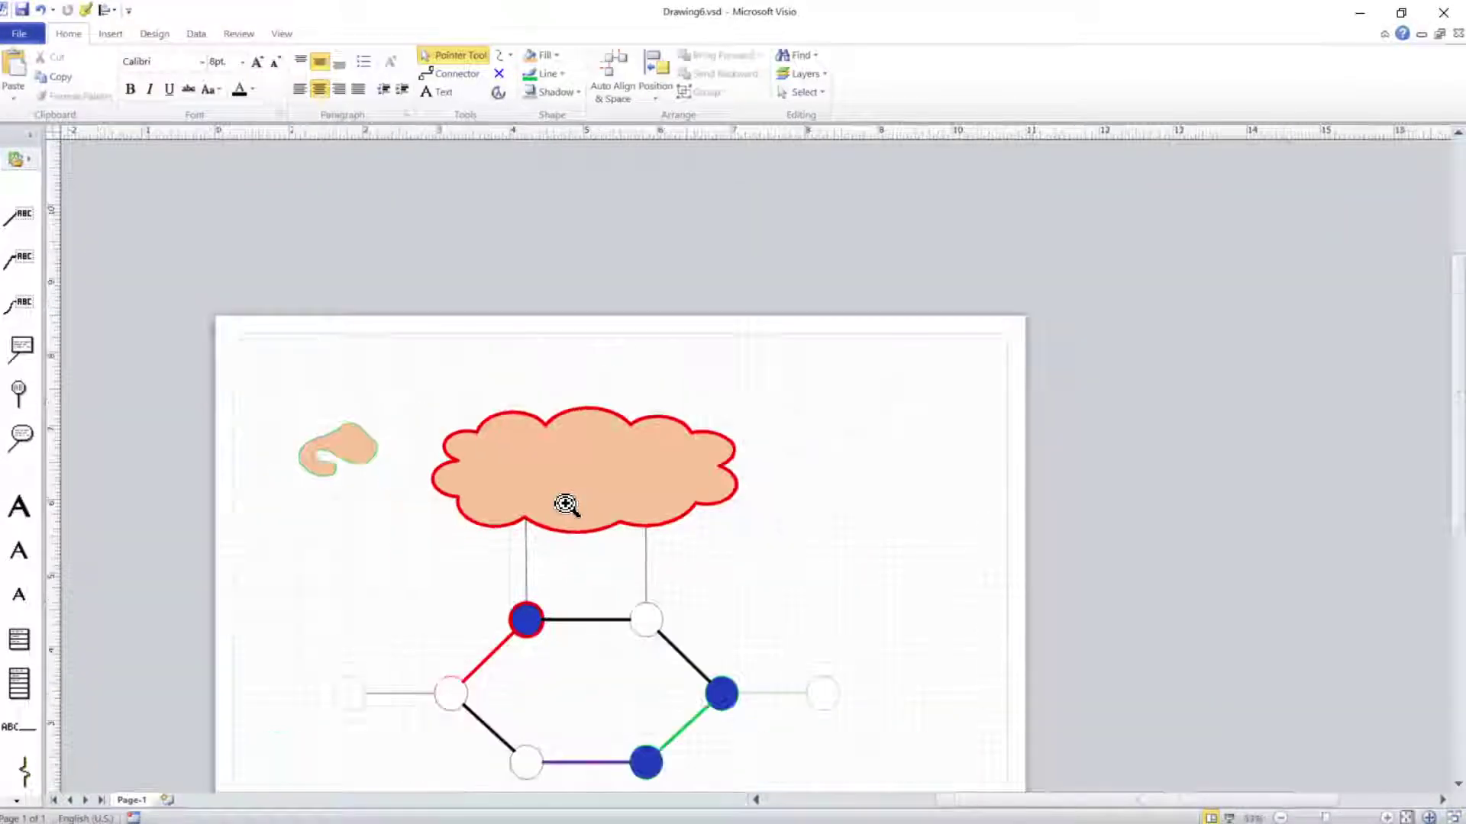
scroll(574, 555, down, 3)
ctrl+shift+click(642, 532)
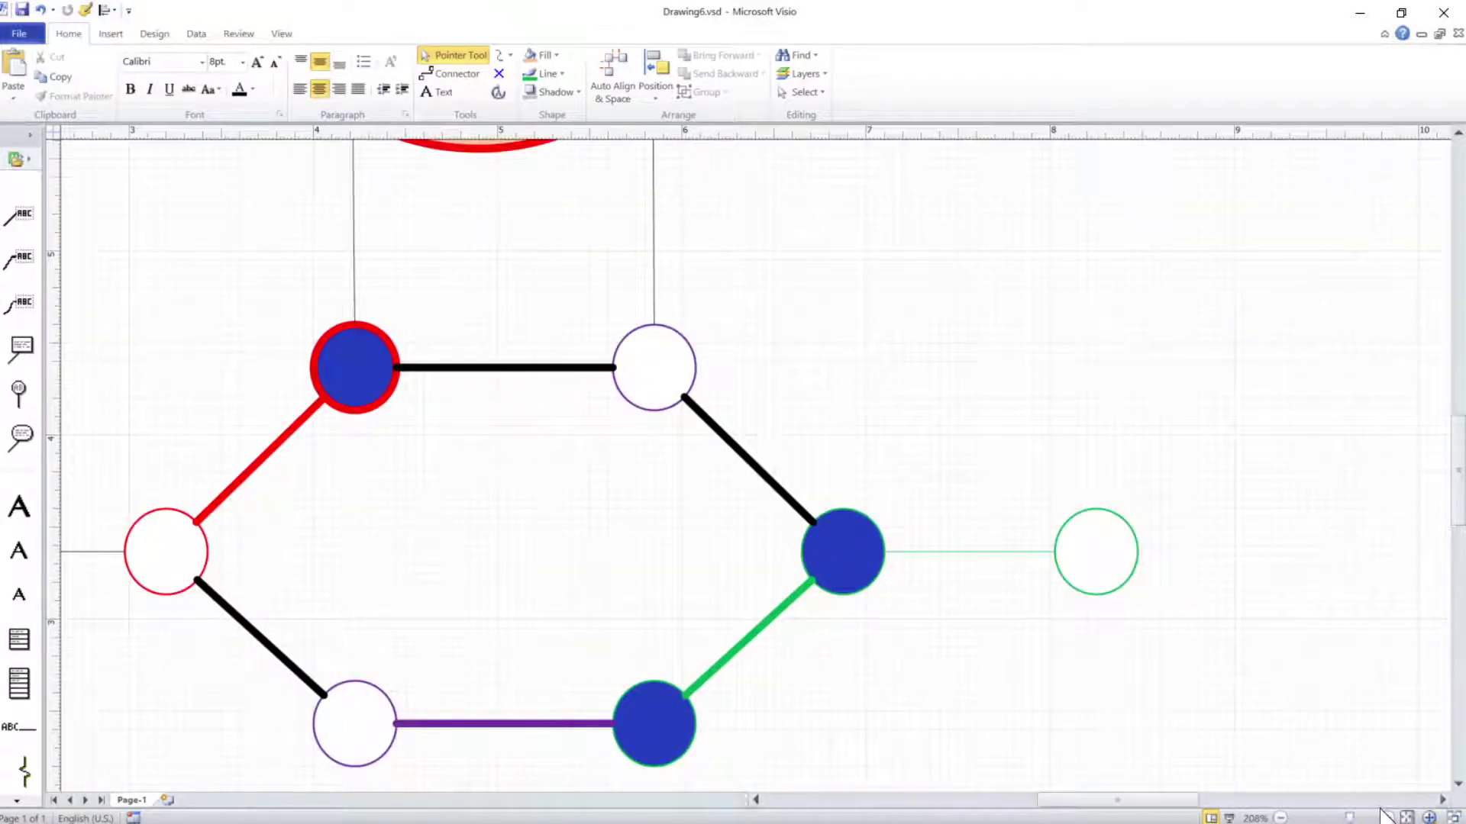
mouse_move(1357, 817)
mouse_down()
mouse_move(1315, 818)
mouse_move(1333, 819)
mouse_up()
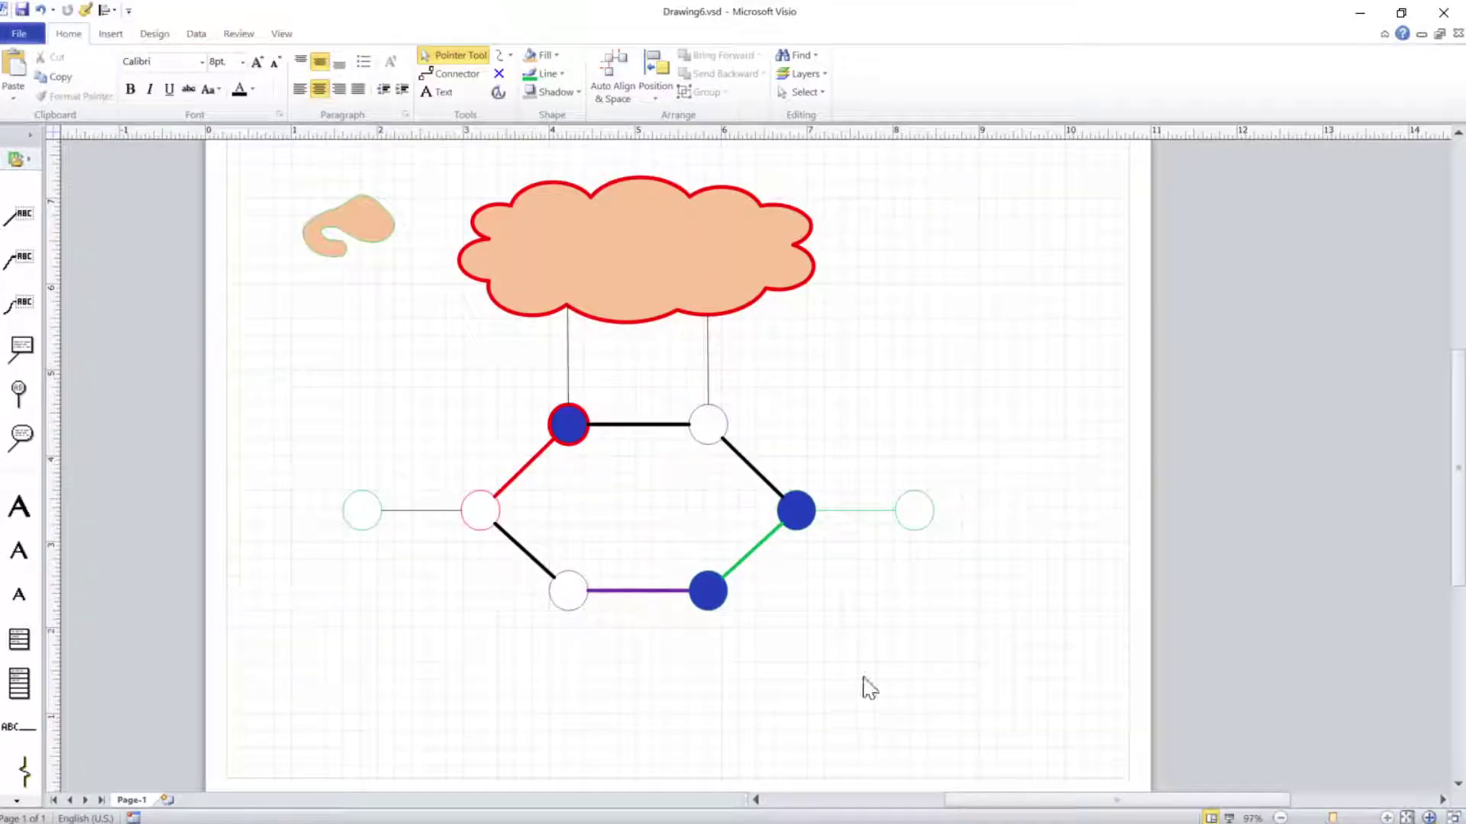
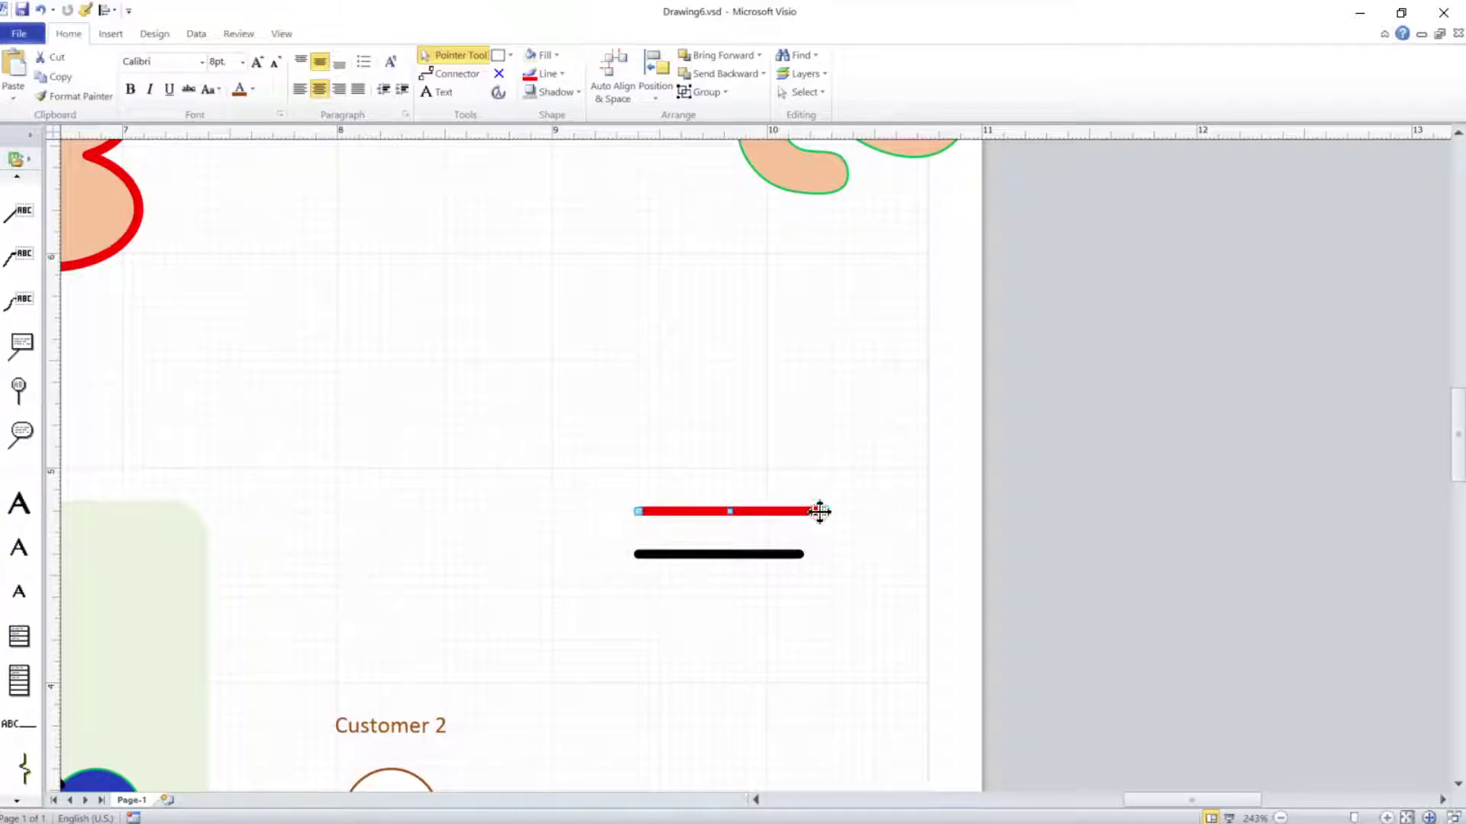
Shorten the red line near the page's right edge to 0.75 in to match the black line beneath it.
drag(822, 512, 802, 514)
click(827, 546)
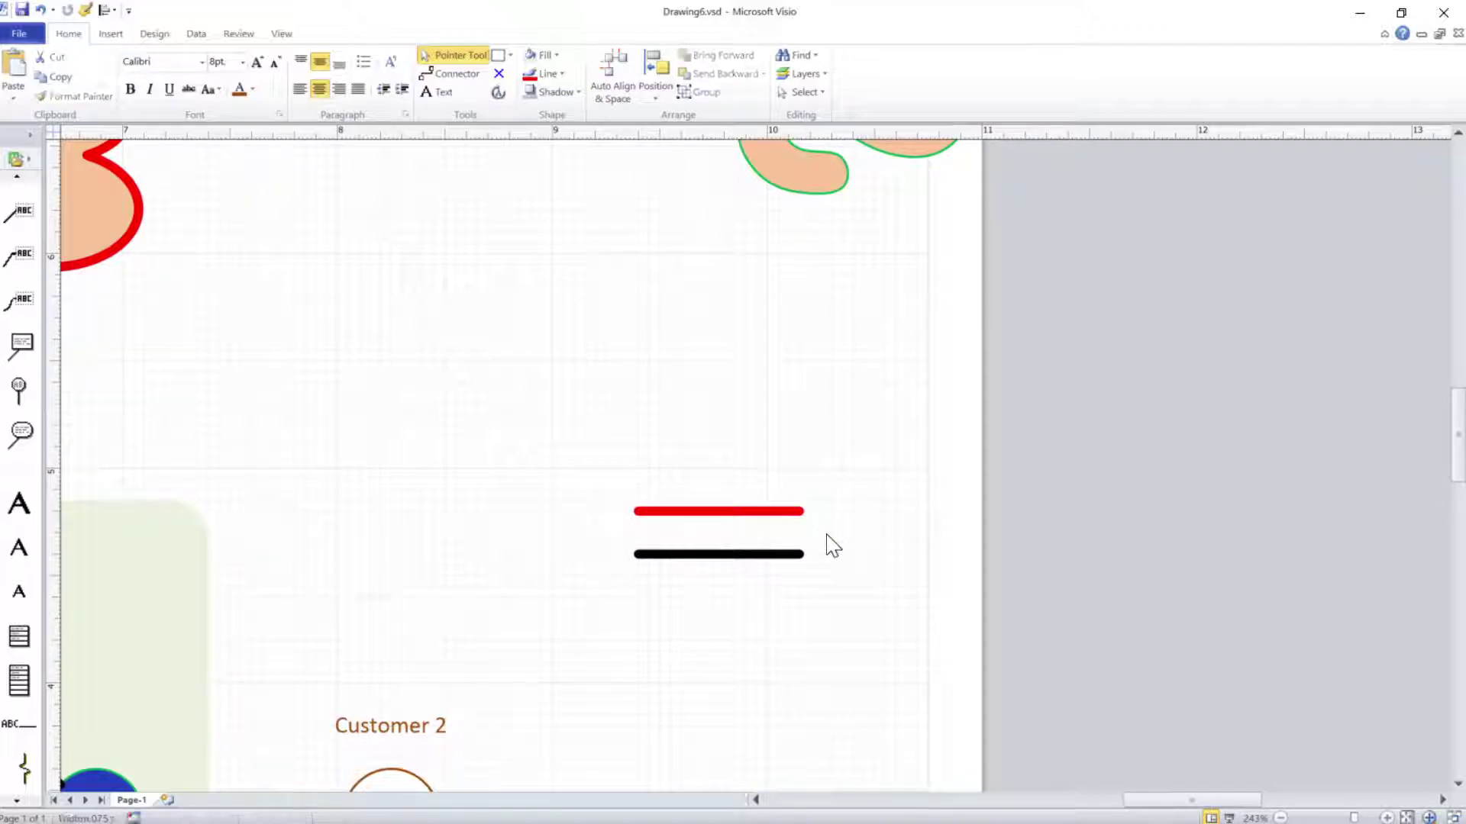
scroll(746, 558, down, 3)
click(737, 529)
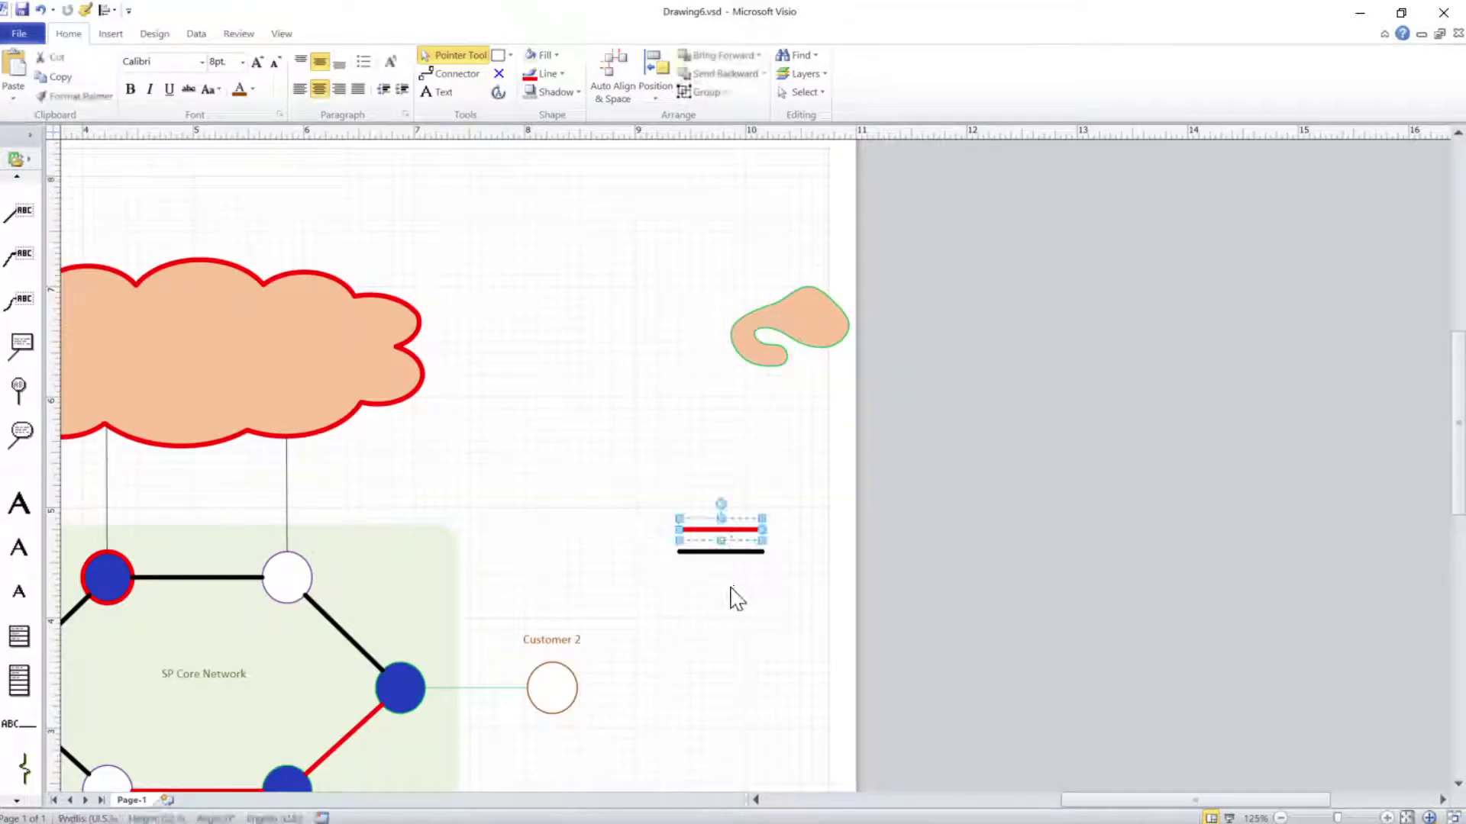
Move the black line straight down to widen its gap from the red line.
scroll(732, 594, down, 2)
click(729, 566)
key(Down)
key(Down)
key(Down)
key(Down)
key(Down)
key(Down)
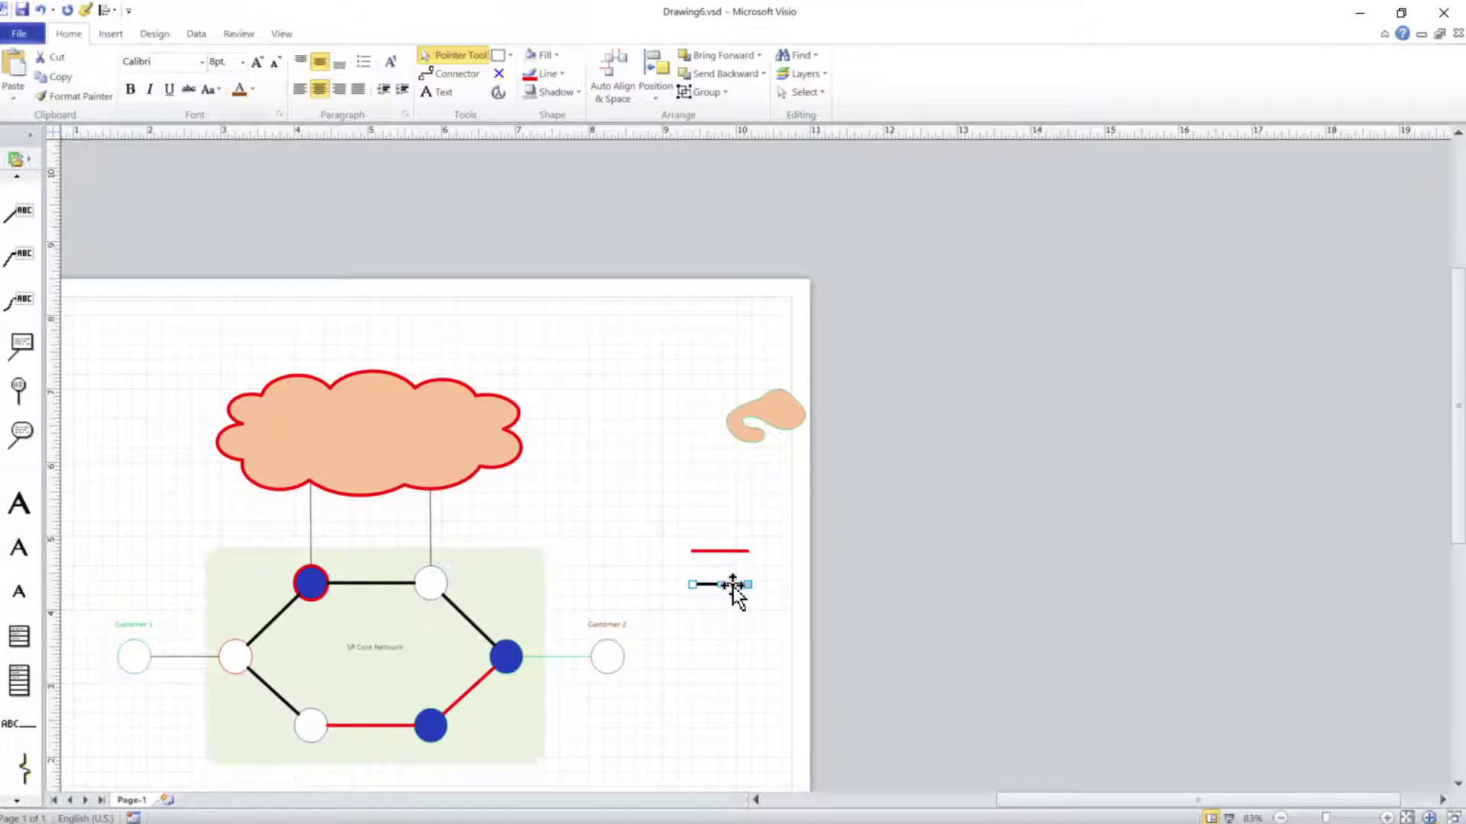
Label the black line "10 gbps", with an empty line before the text.
scroll(735, 591, up, 2)
double_click(733, 585)
key(Return)
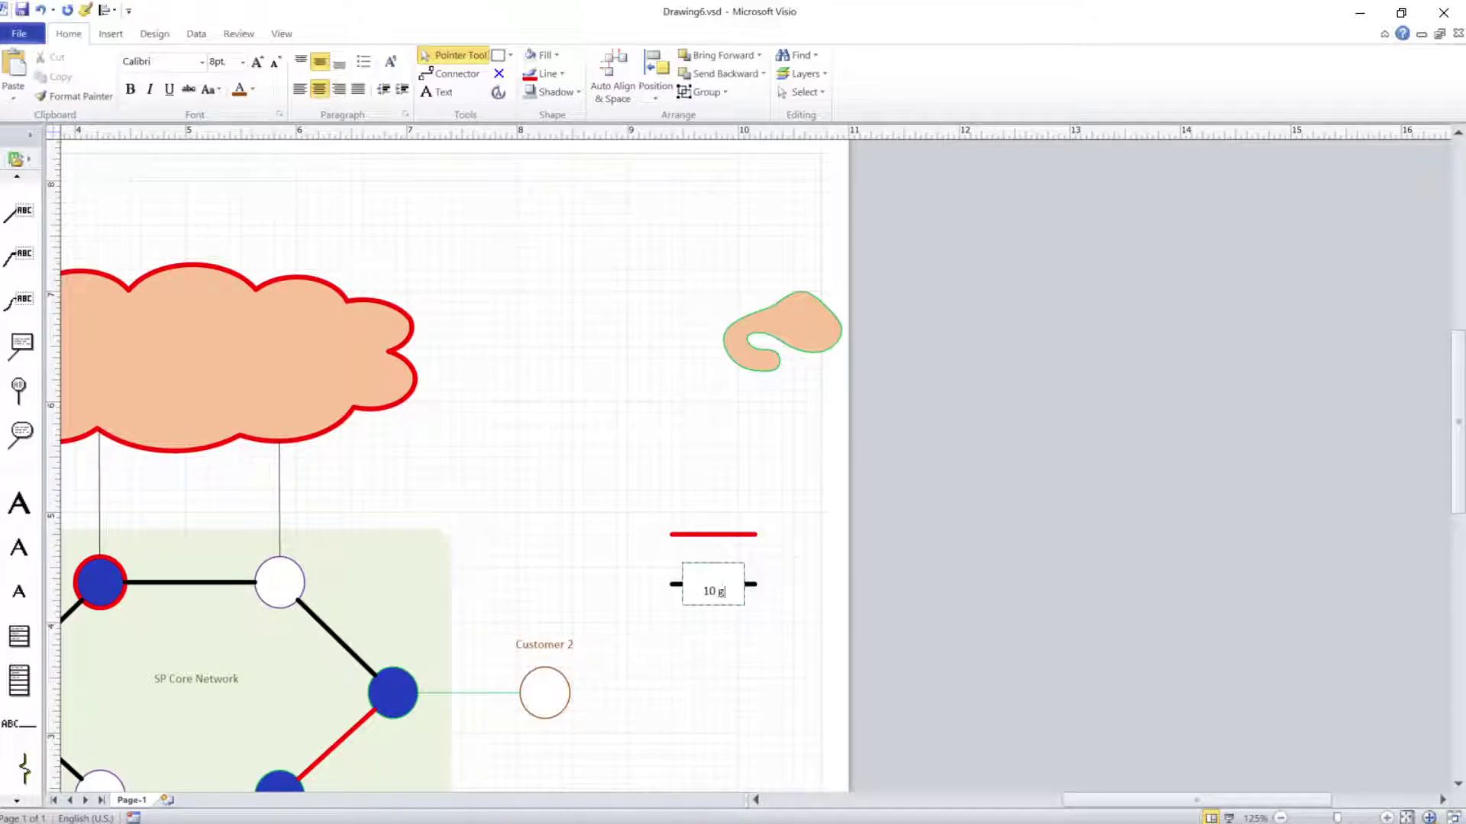
text(10 gbps)
key(Escape)
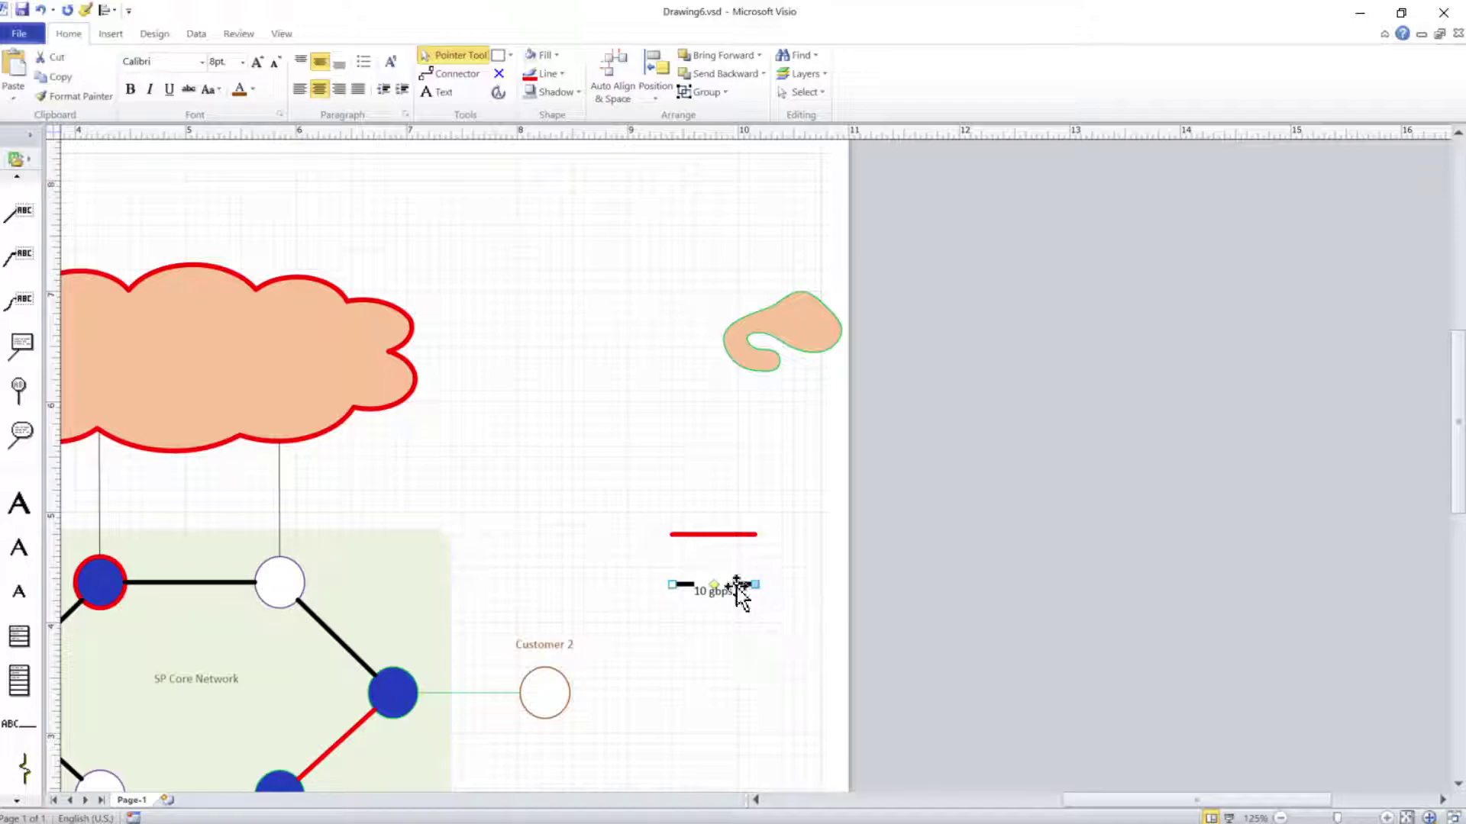
Label the red line "40 gbps".
click(734, 534)
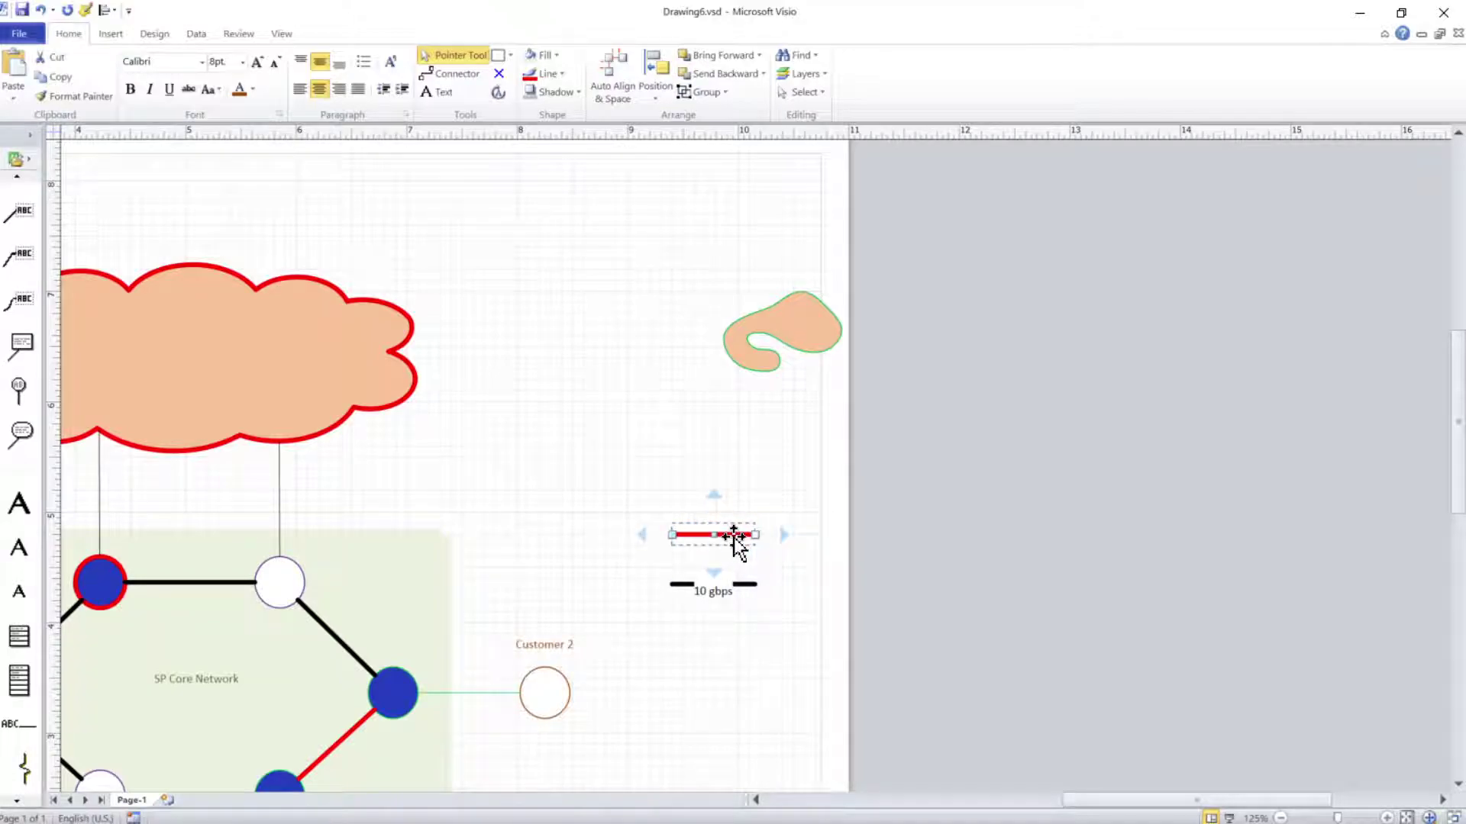
click(738, 535)
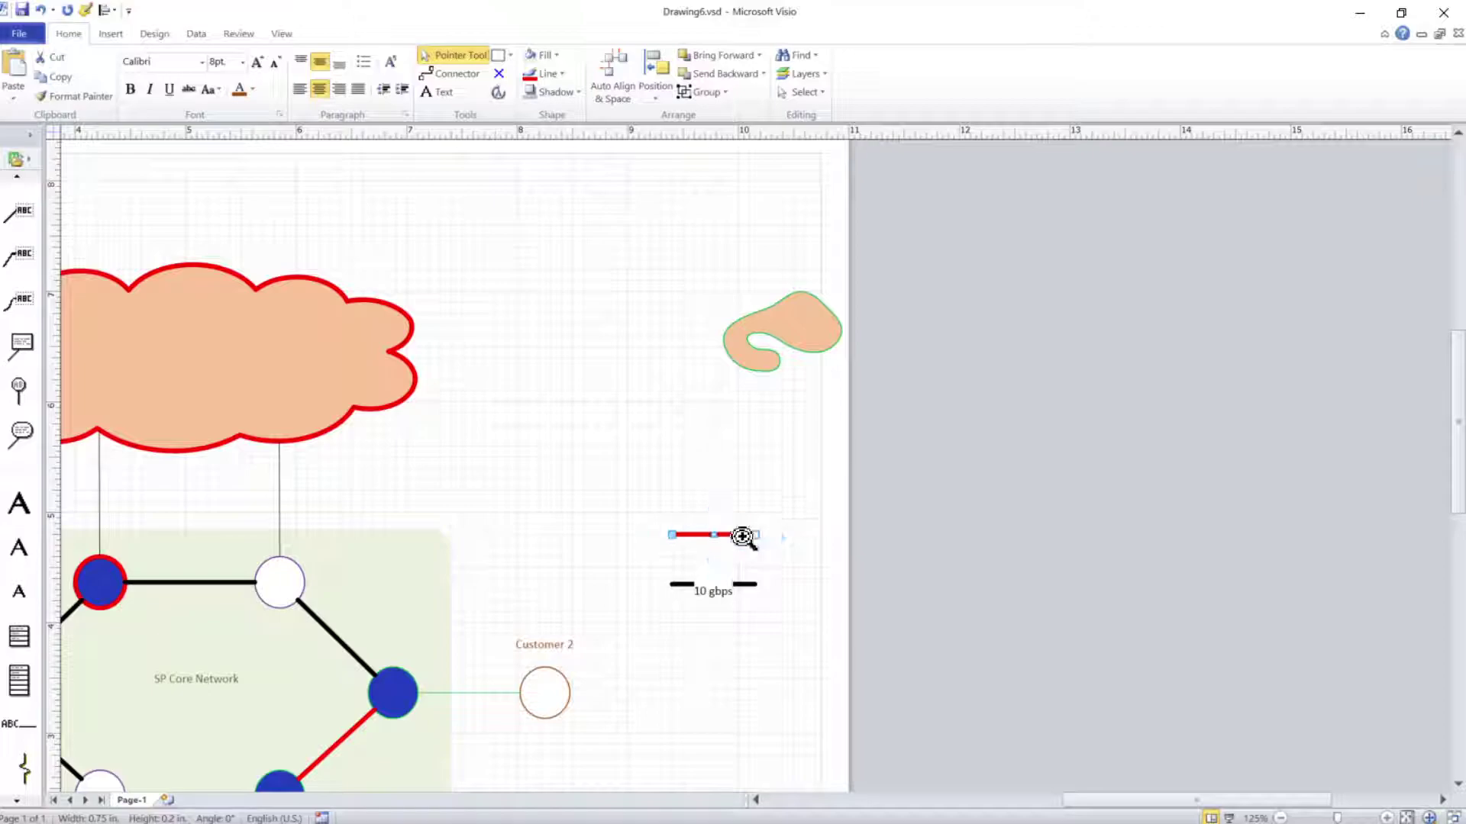
double_click(741, 534)
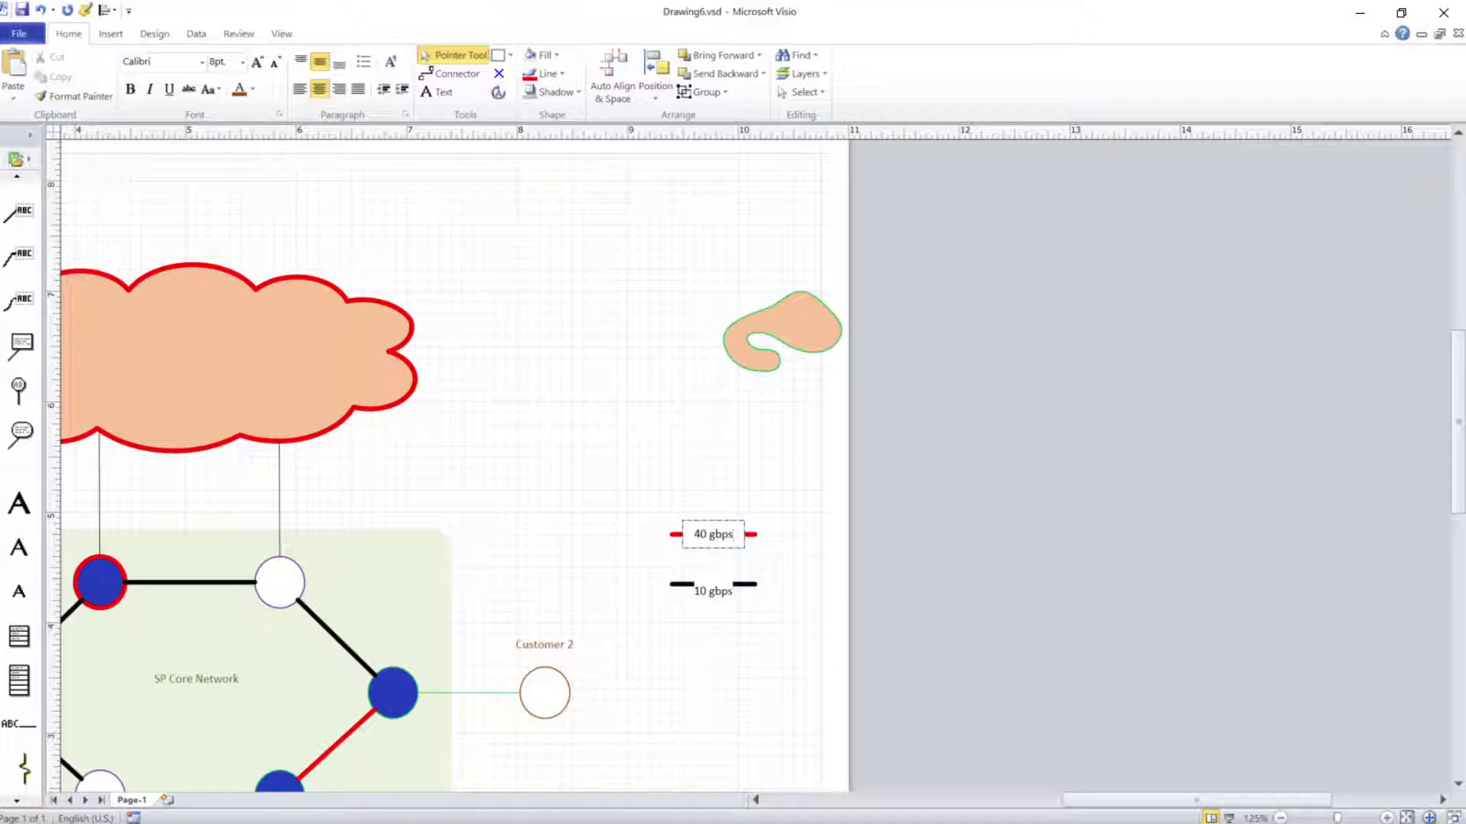
click(786, 495)
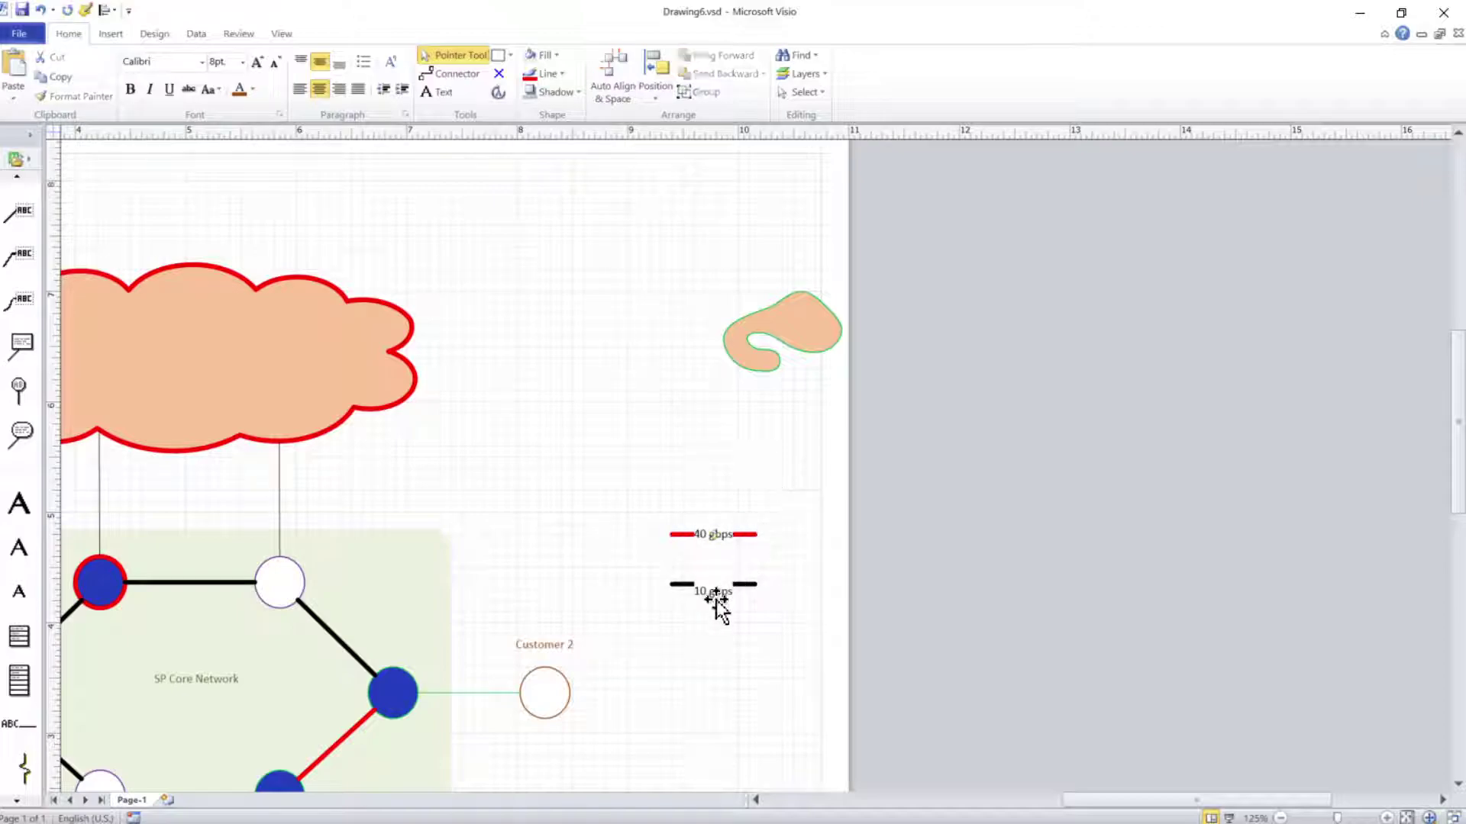
Remove the empty line before the "10 gbps" text so the label sits directly on the black line.
double_click(714, 592)
click(714, 584)
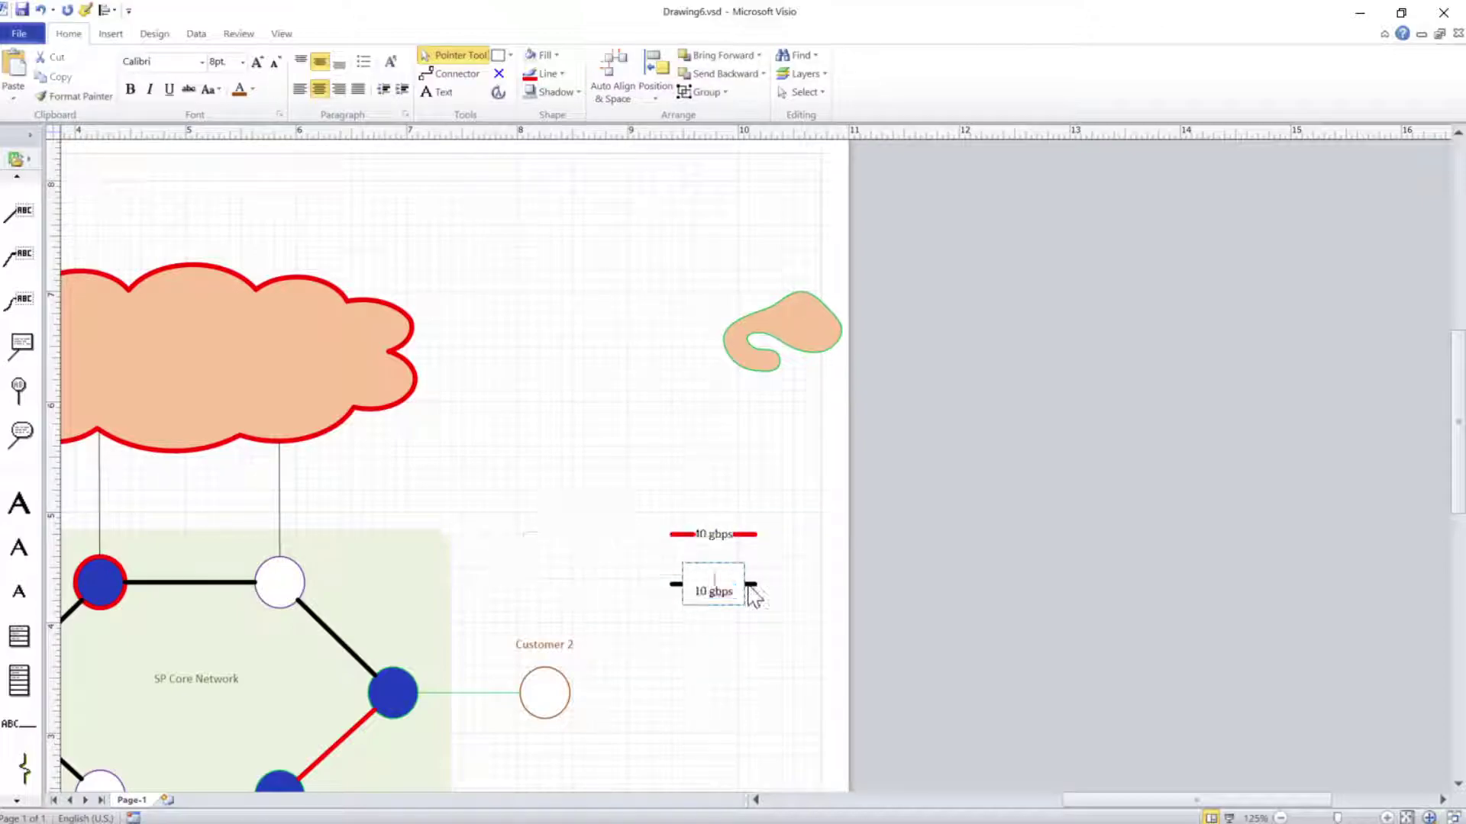
click(682, 568)
ctrl+shift+click(677, 561)
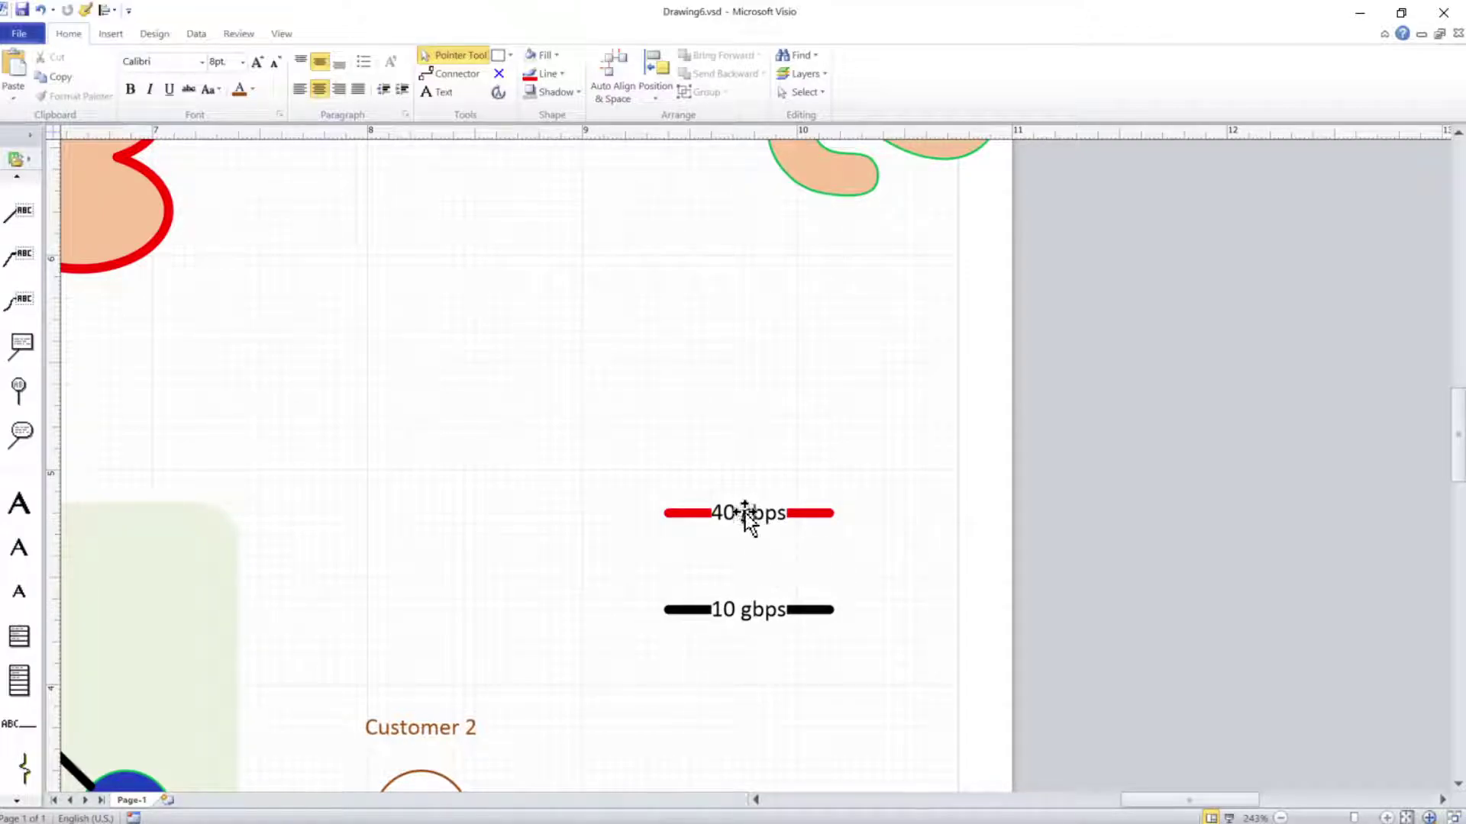
Insert two empty lines before the "10 gbps" text to push the label below the black line.
click(746, 611)
double_click(711, 611)
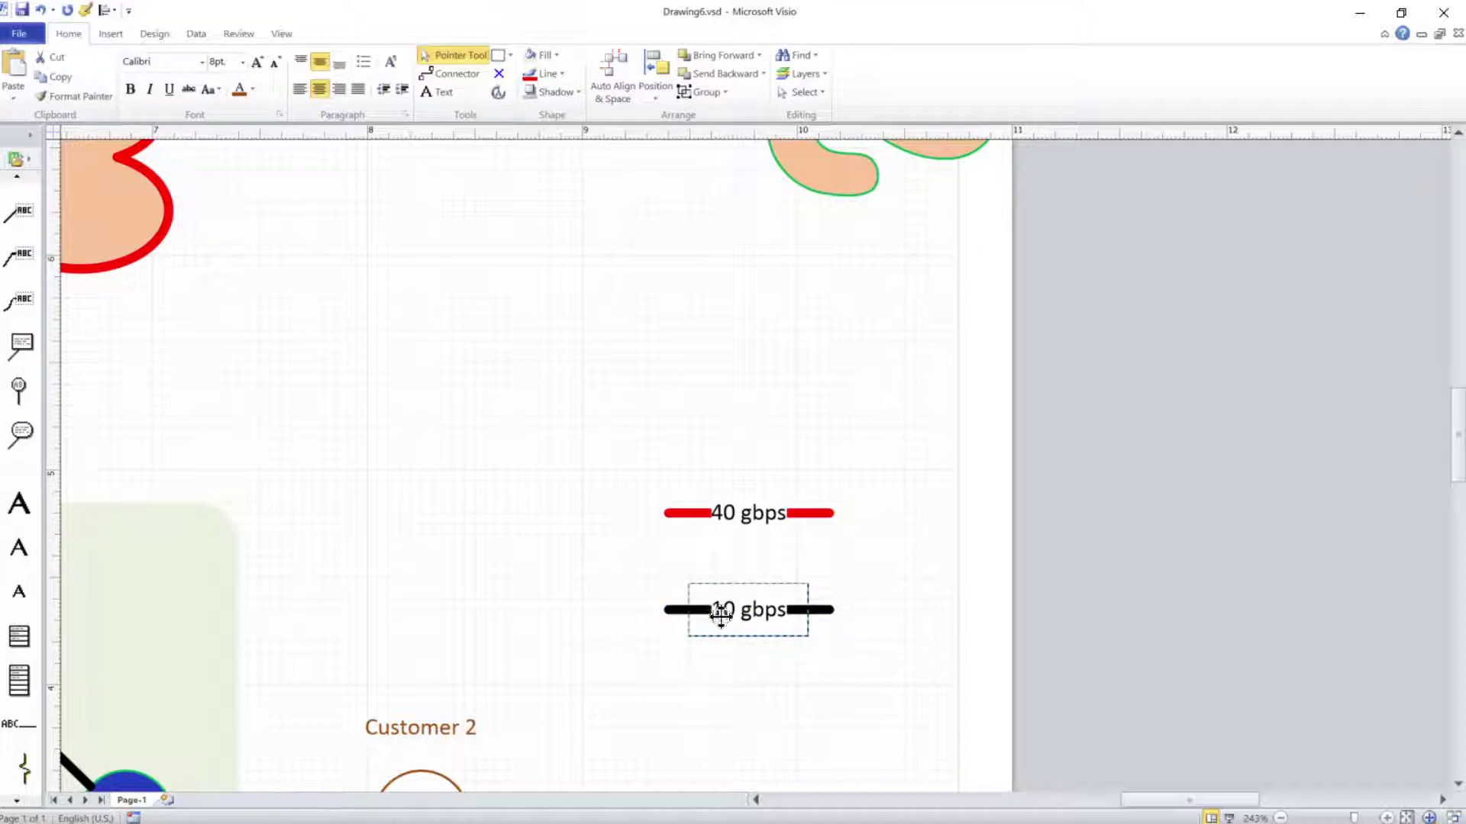
double_click(718, 610)
key(Left)
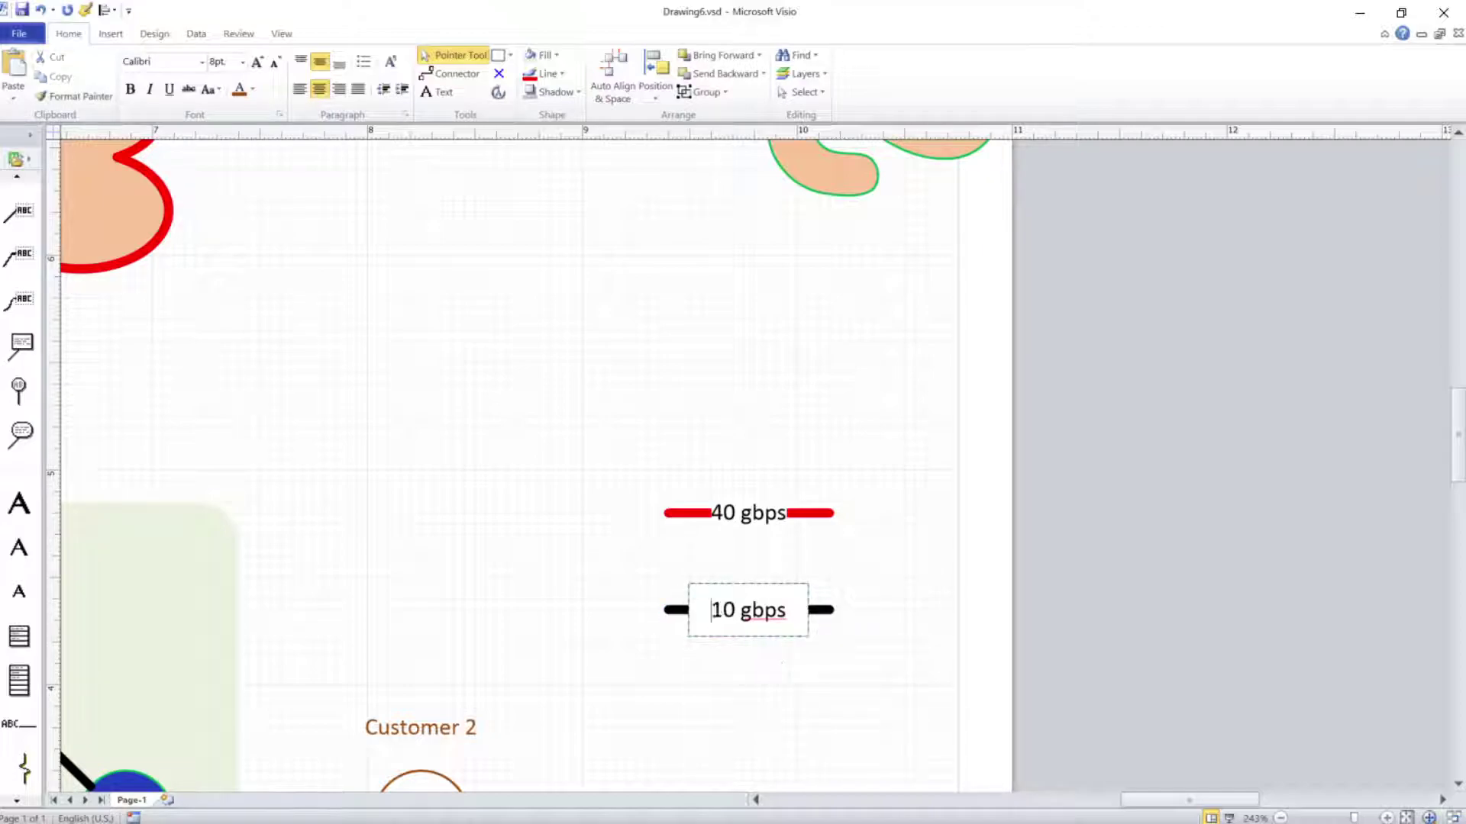
key(Return)
key(Return)
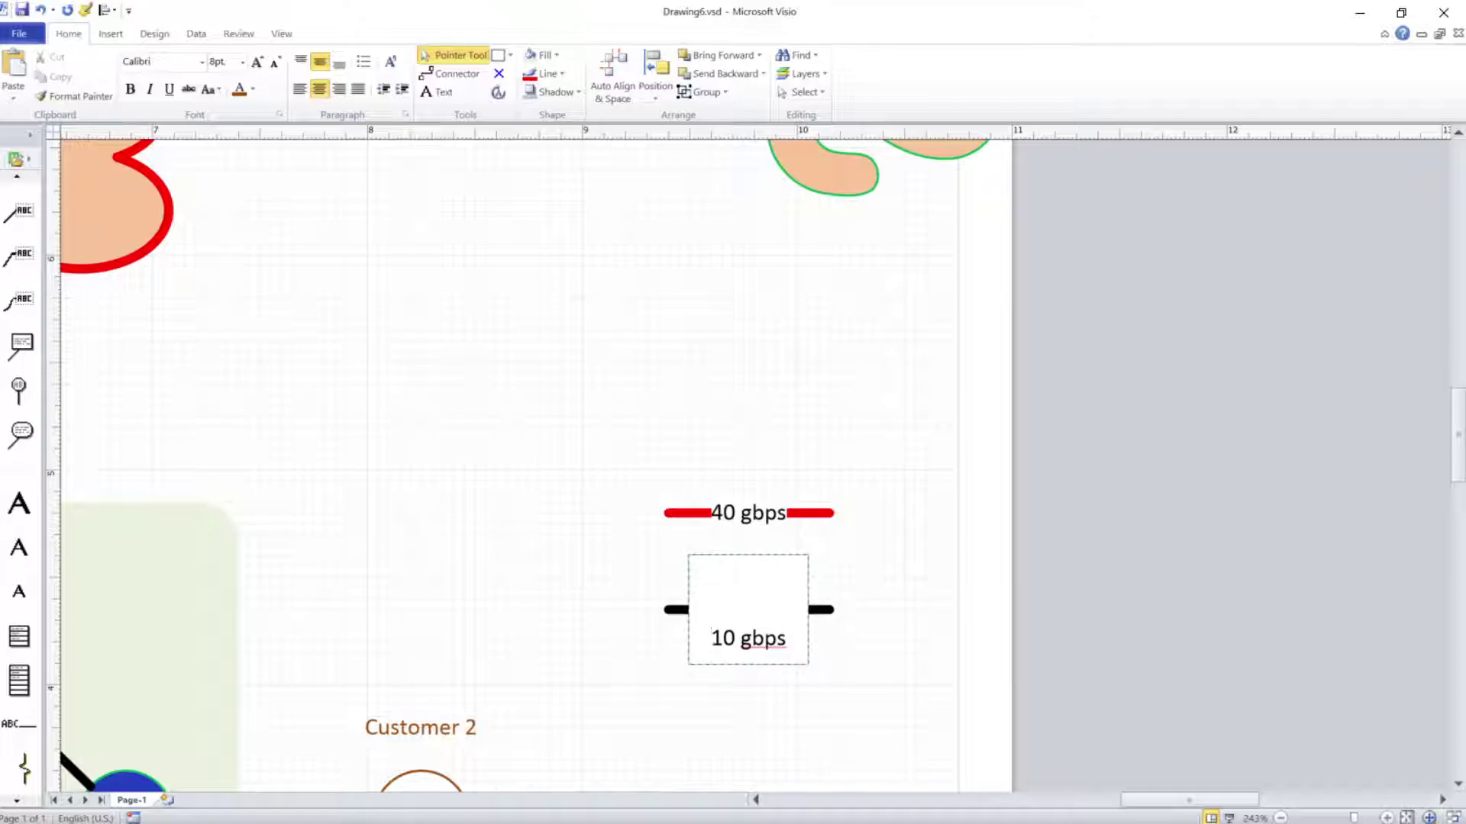
key(Escape)
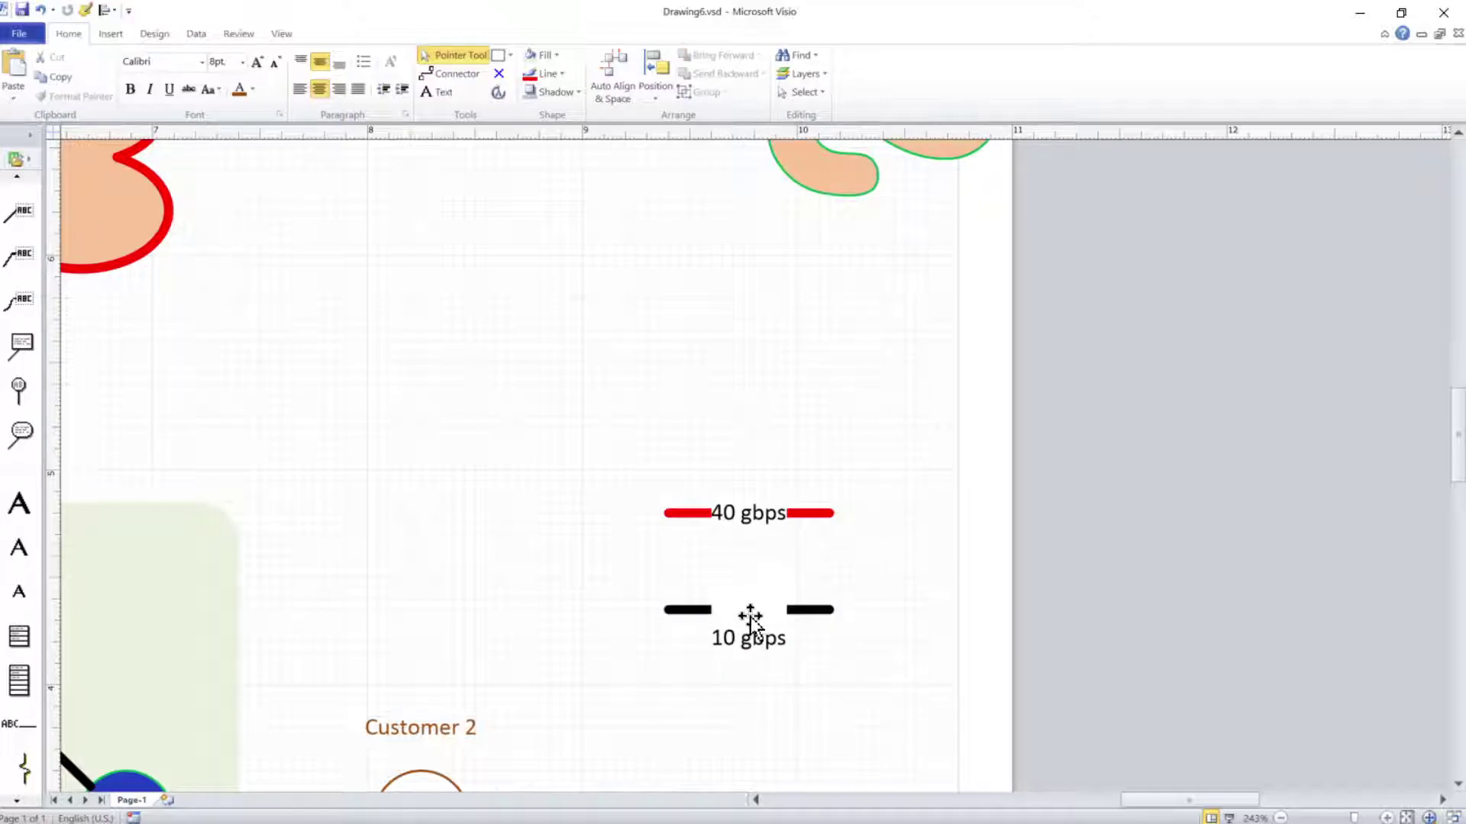
Set the text background of the black line's "10 gbps" label to None.
right_click(771, 634)
key(Escape)
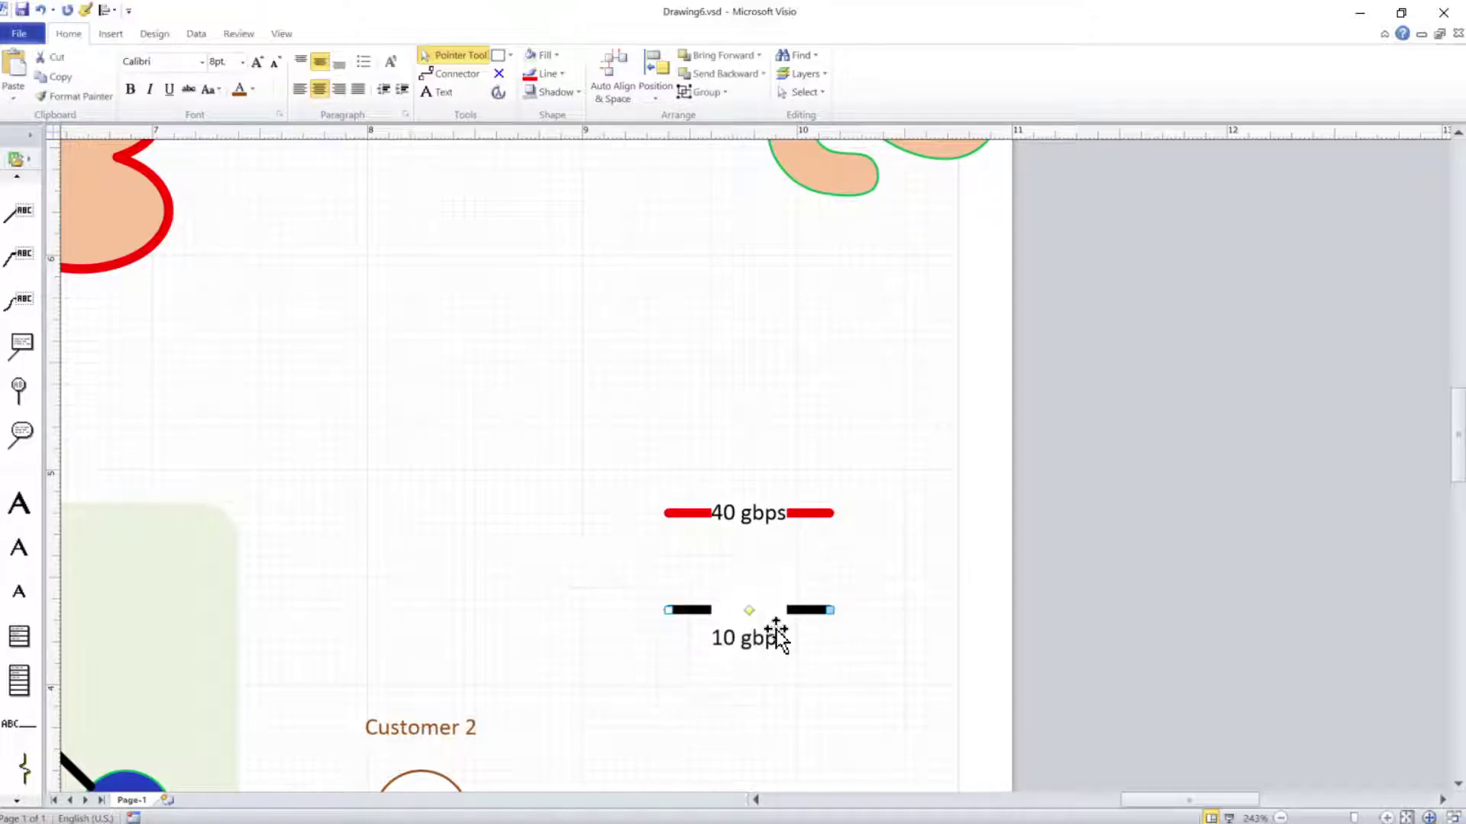
double_click(777, 638)
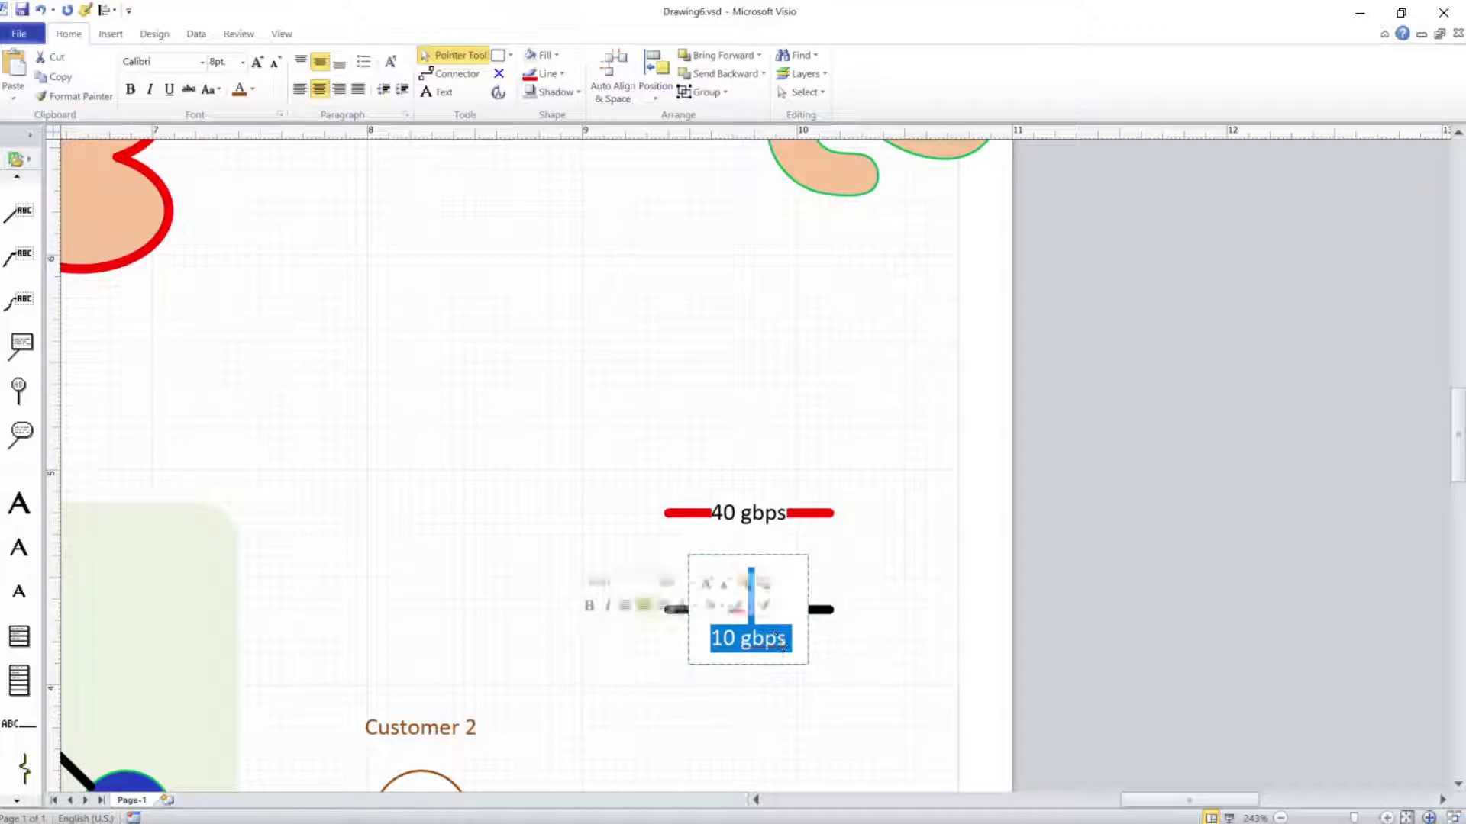
right_click(780, 627)
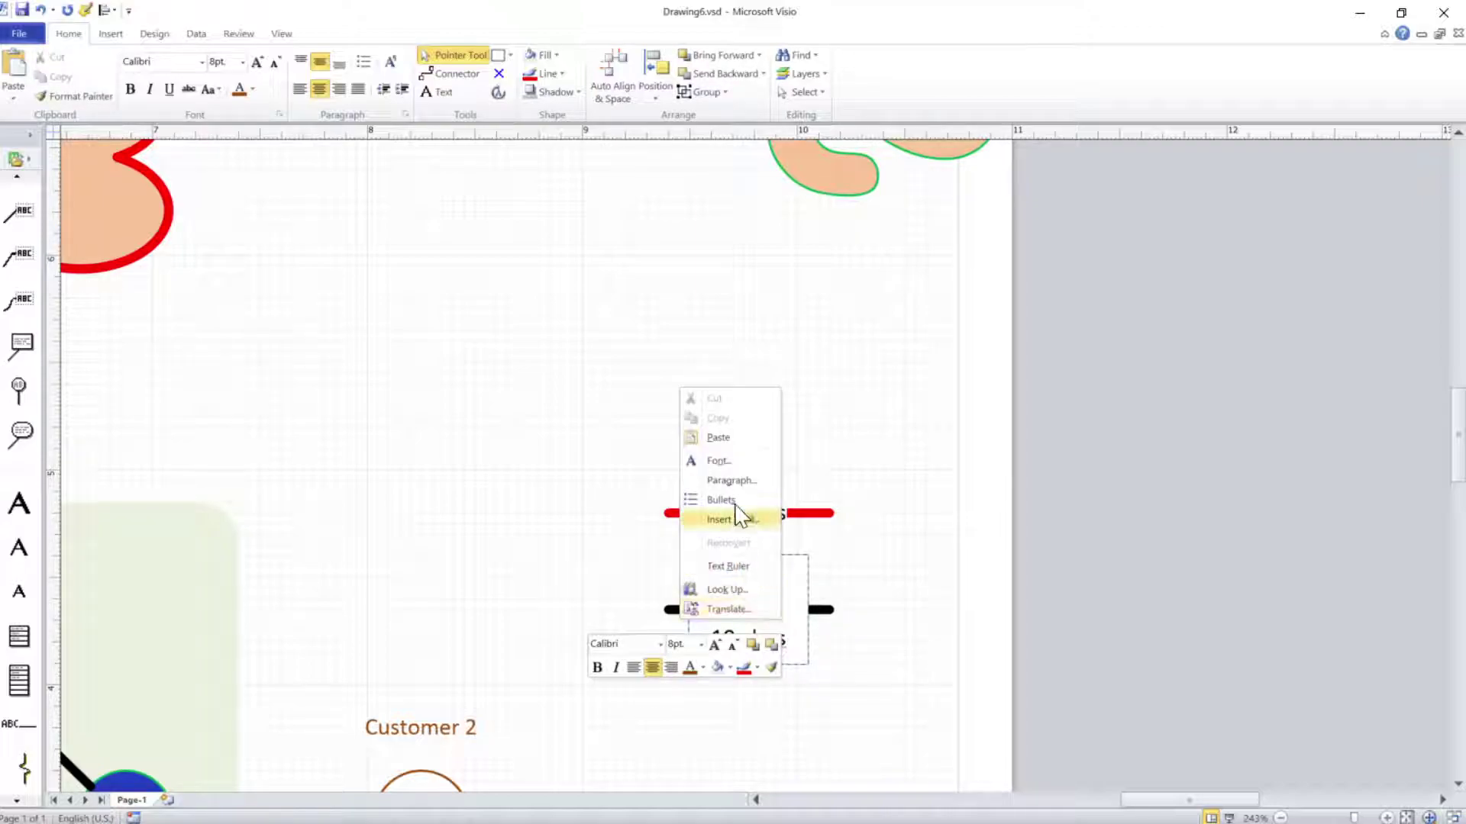
click(733, 481)
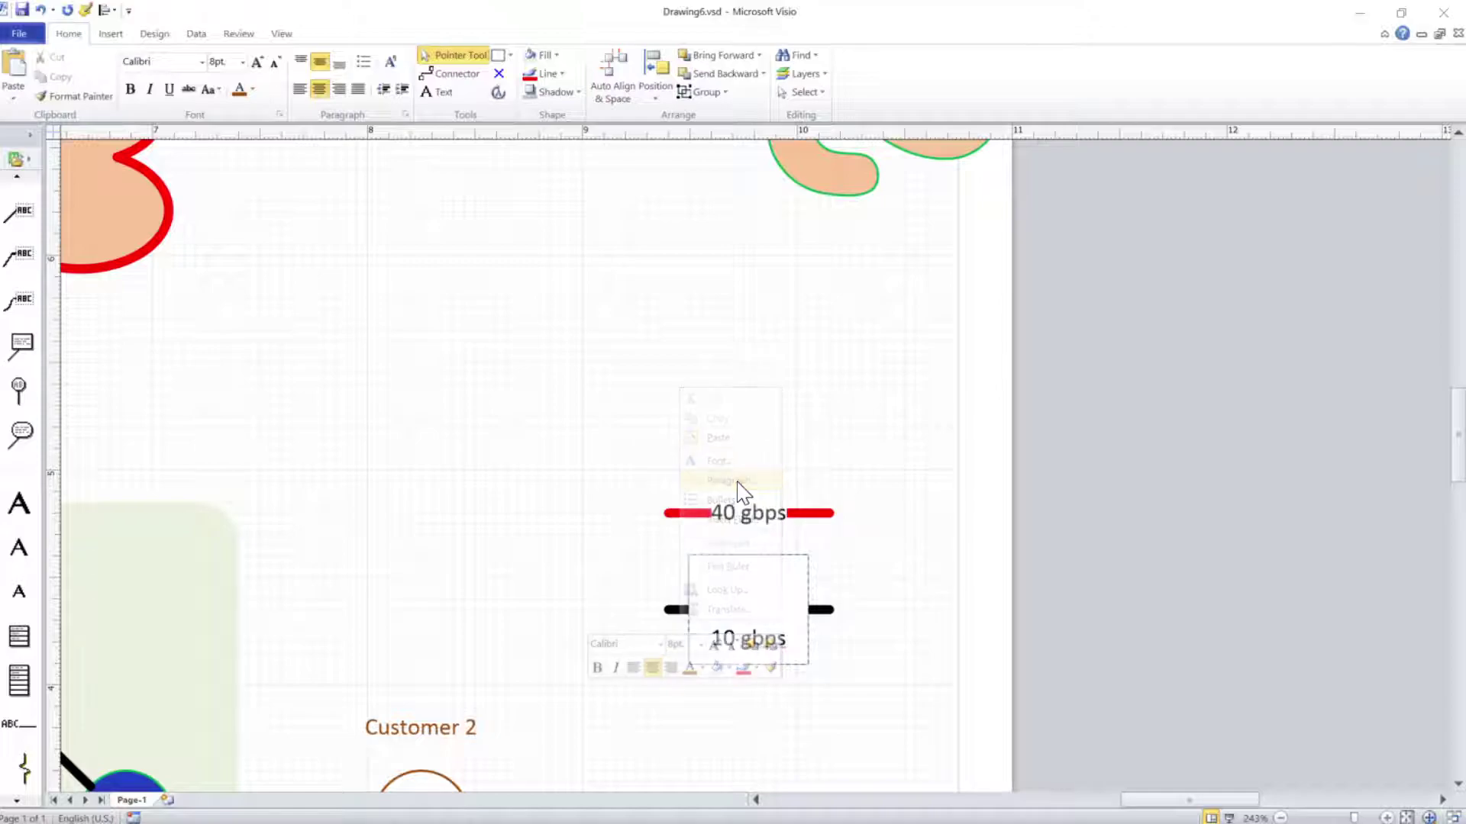
click(657, 271)
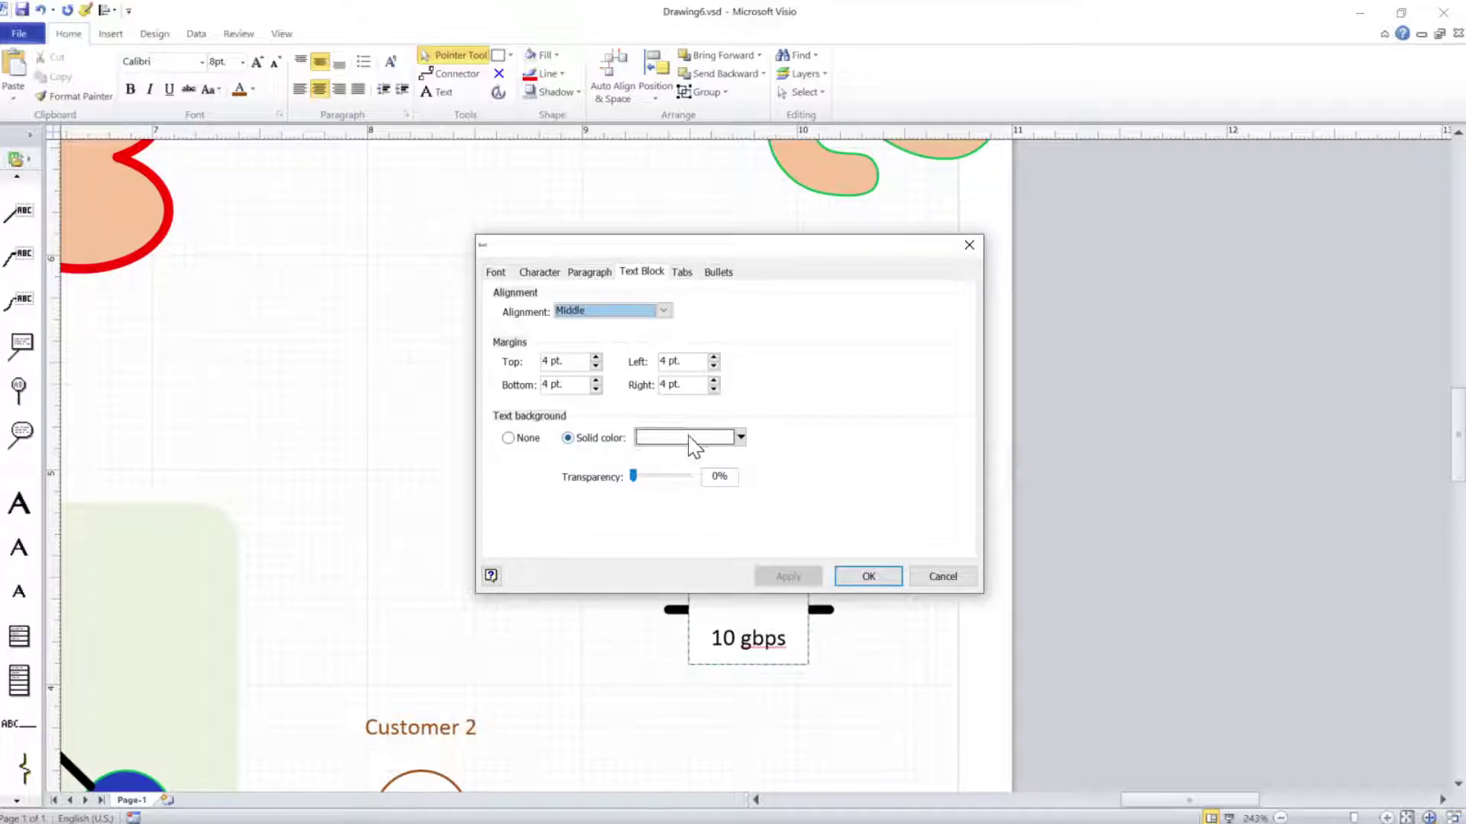
click(510, 440)
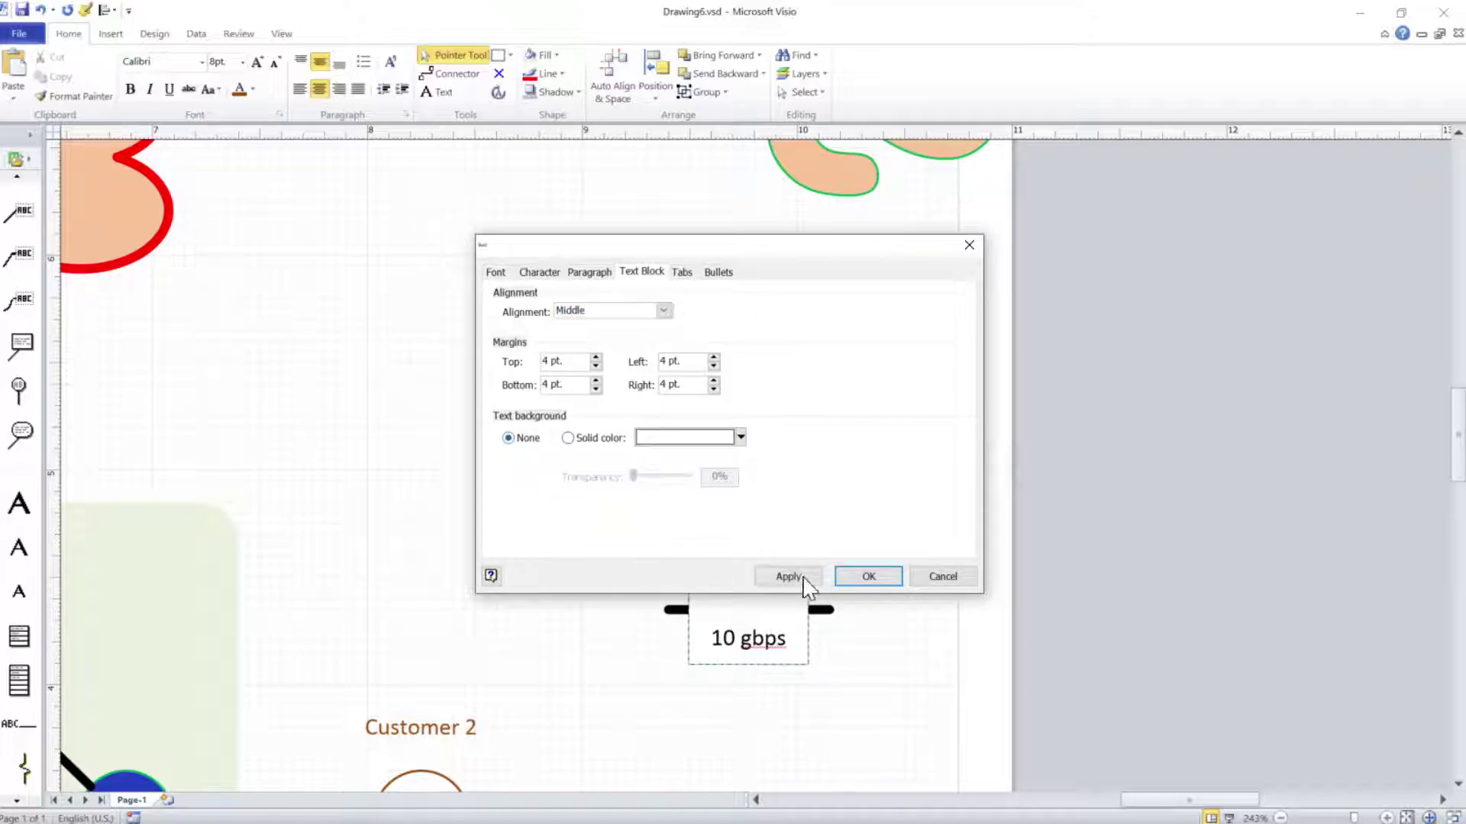
click(794, 578)
click(848, 578)
click(878, 633)
Set the text background of the red line's "40 gbps" label to None.
click(773, 516)
double_click(775, 516)
key(End)
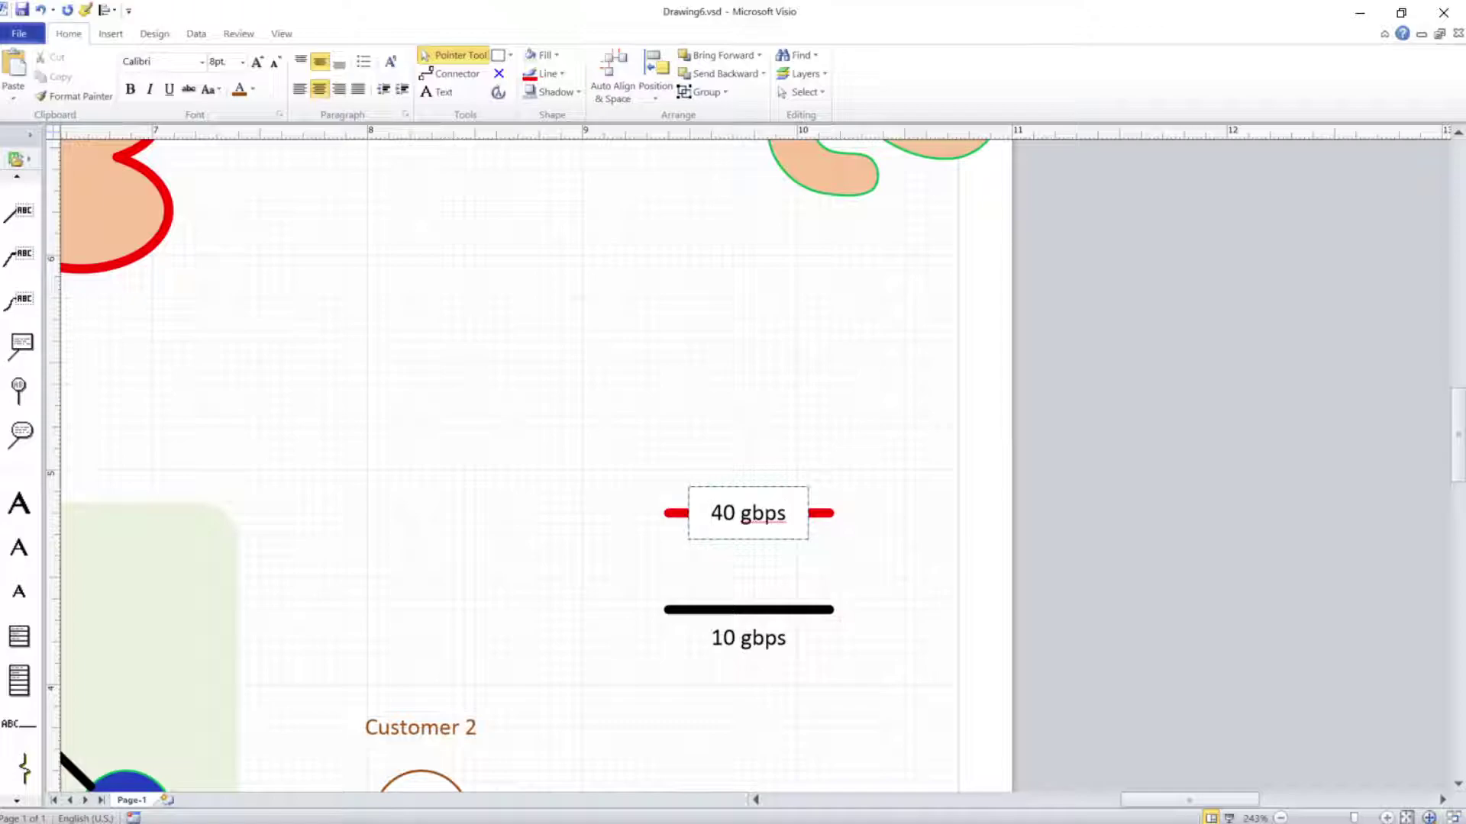
right_click(771, 527)
right_click(784, 520)
click(776, 519)
right_click(791, 522)
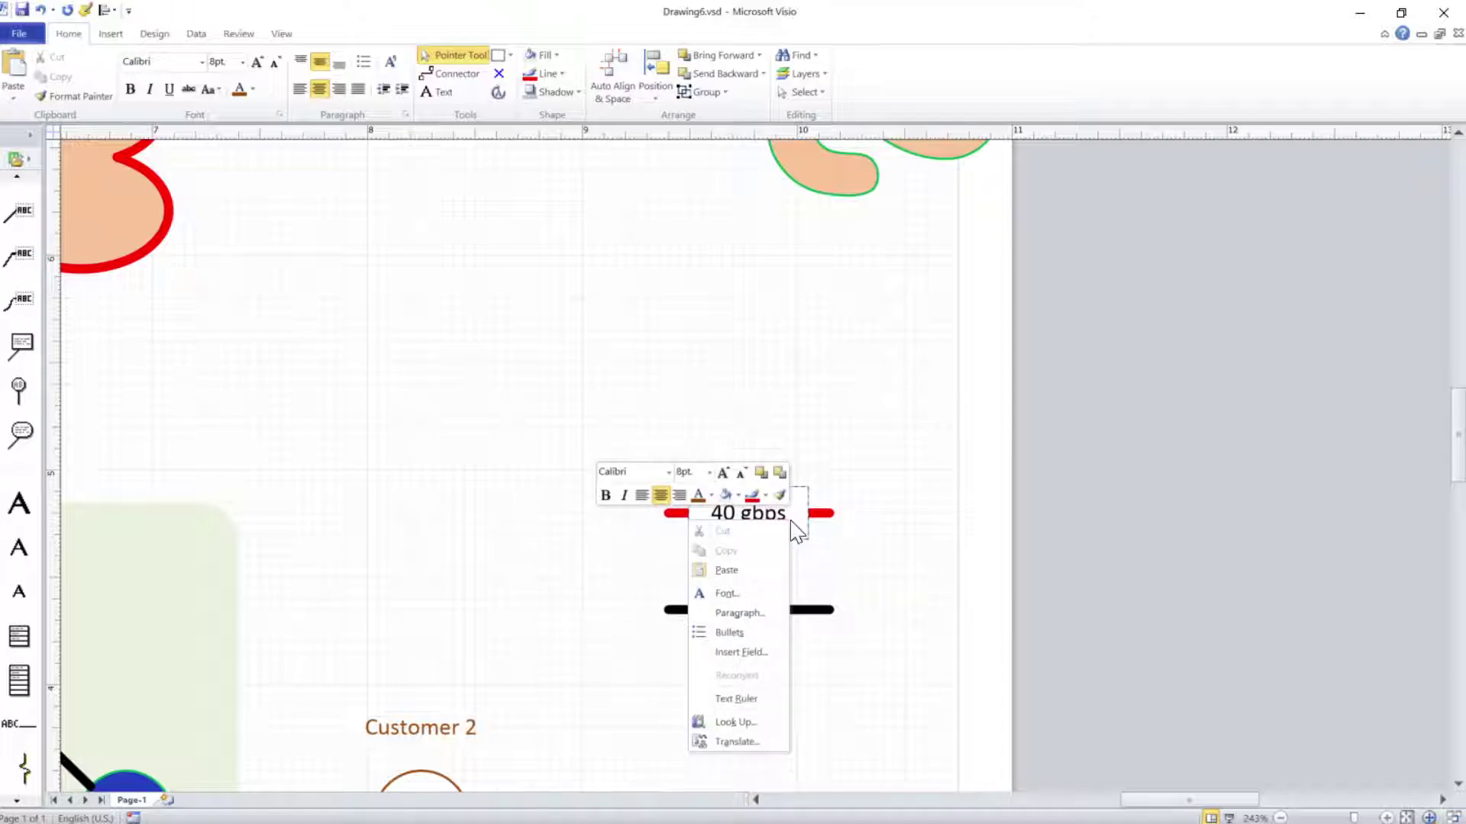
click(751, 614)
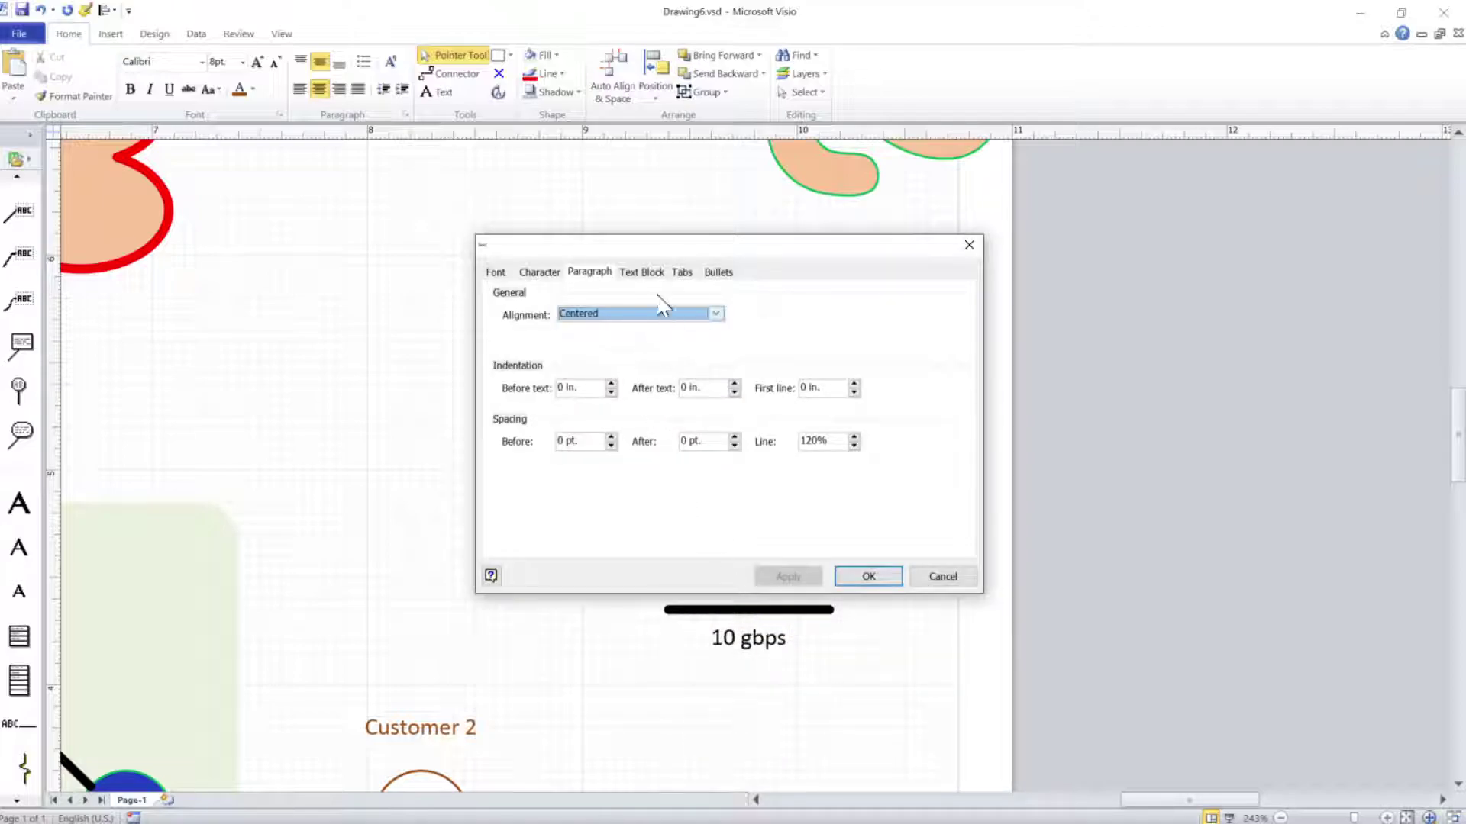
click(644, 279)
click(507, 438)
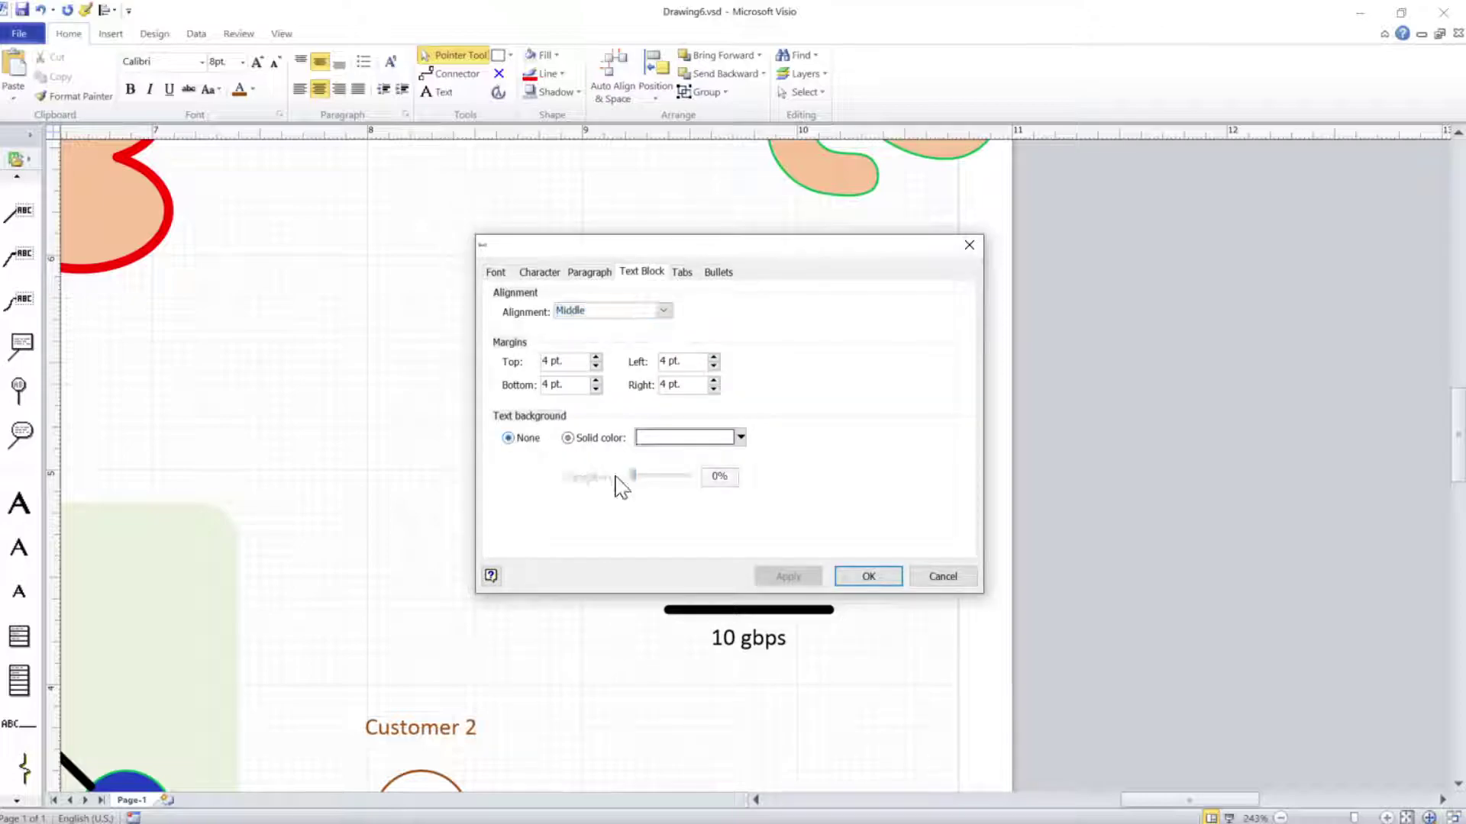
click(870, 576)
click(882, 584)
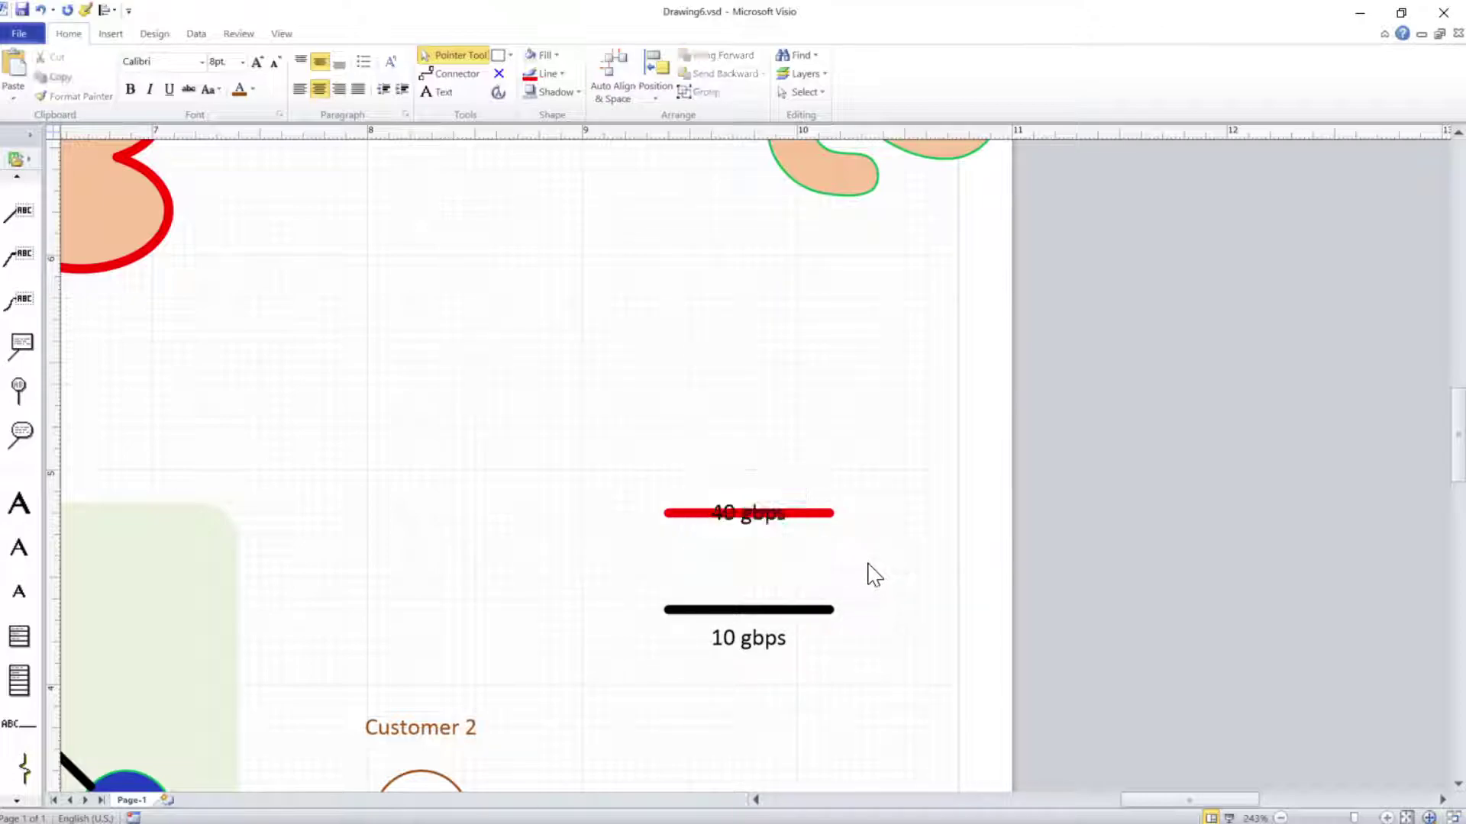
Insert two empty lines before the "40 gbps" text to push the label below the red line.
click(704, 509)
double_click(704, 509)
click(703, 510)
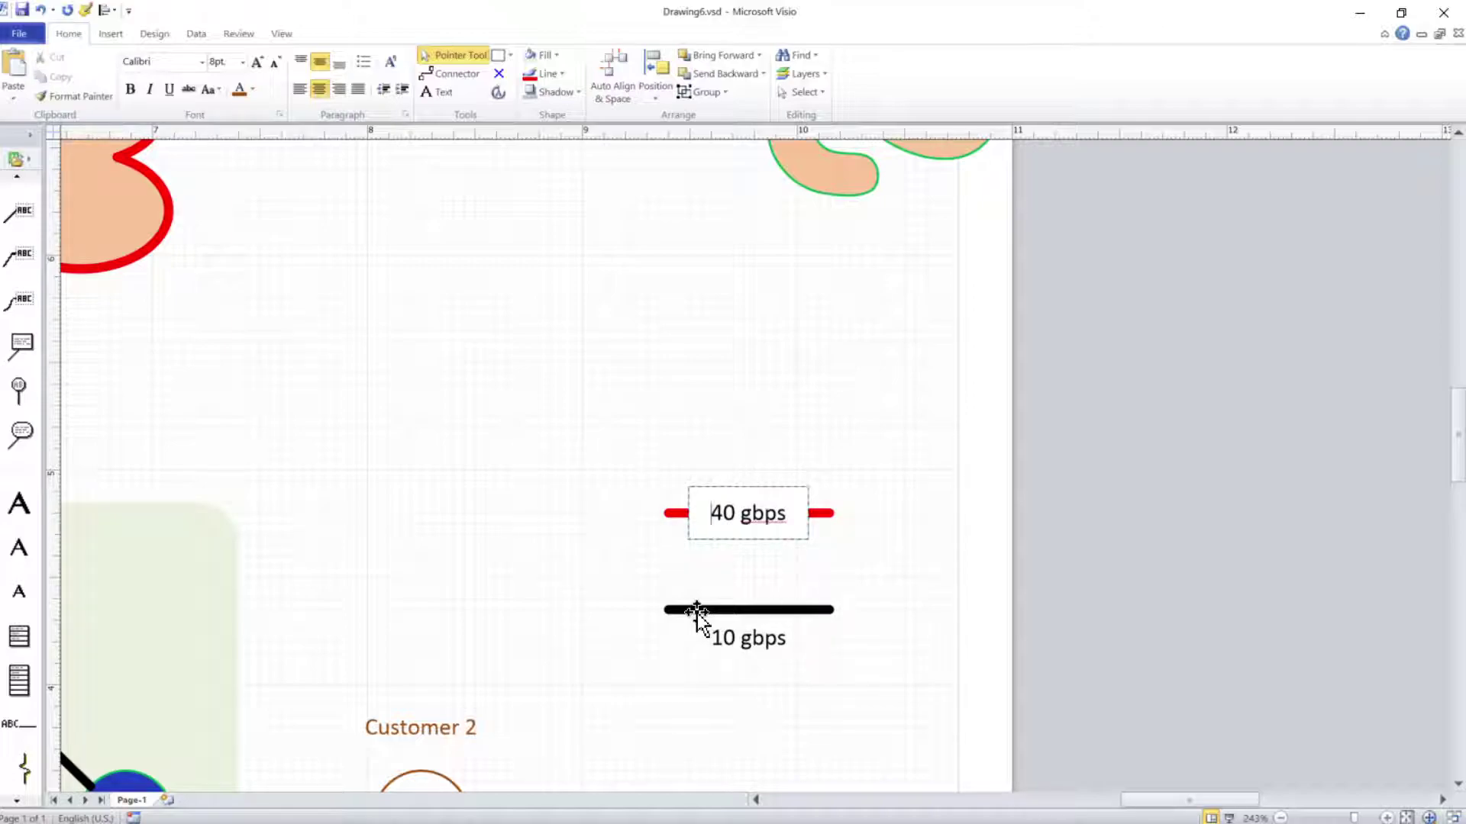
key(Return)
key(Escape)
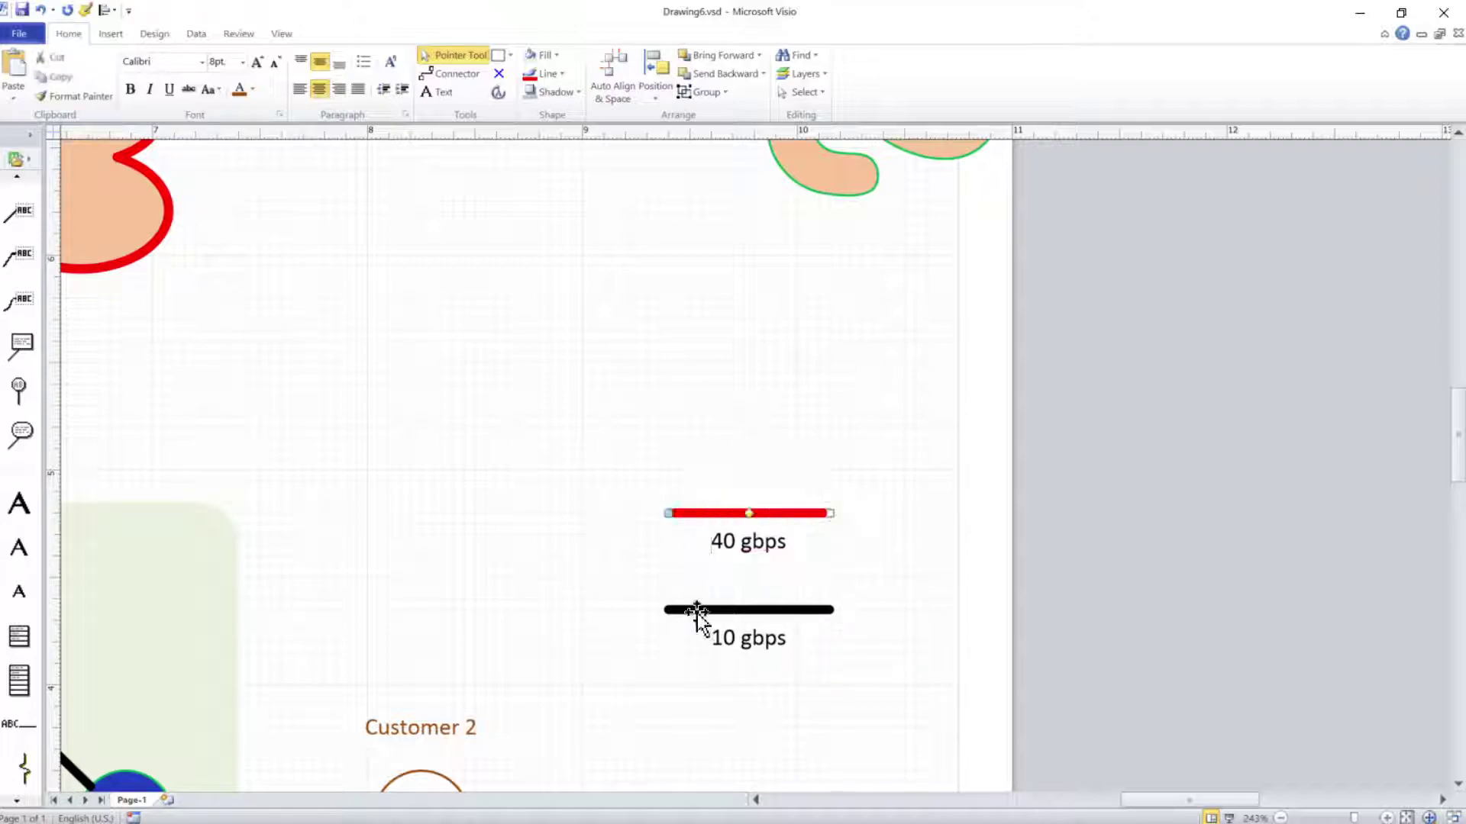
key(Escape)
Move one end of the red line slightly upward and inward, and undo the move.
click(800, 513)
mouse_move(832, 513)
mouse_down()
mouse_move(563, 303)
mouse_move(858, 409)
mouse_move(820, 506)
mouse_up()
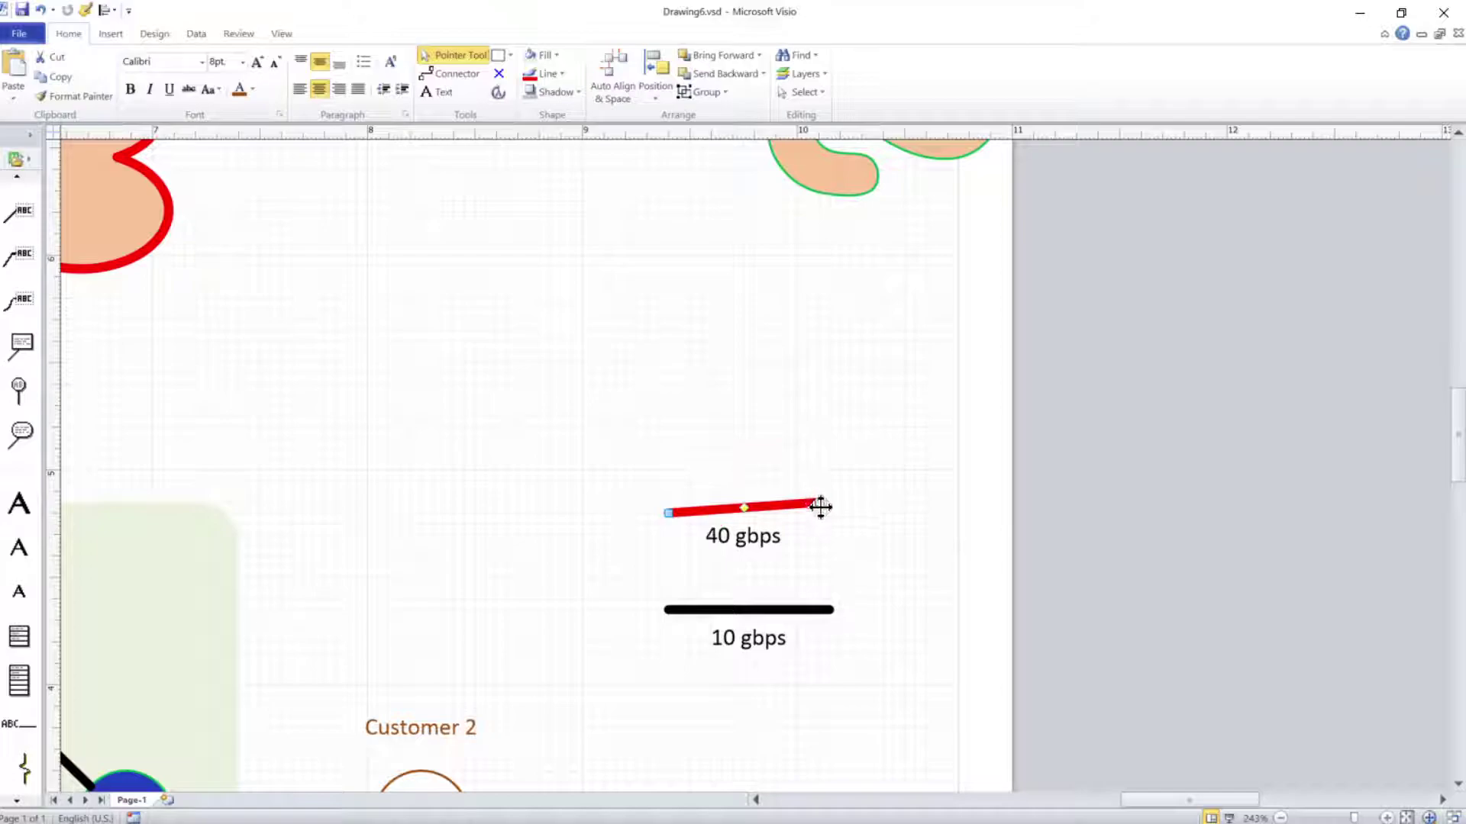
key(ctrl+z)
key(ctrl+z)
key(ctrl+z)
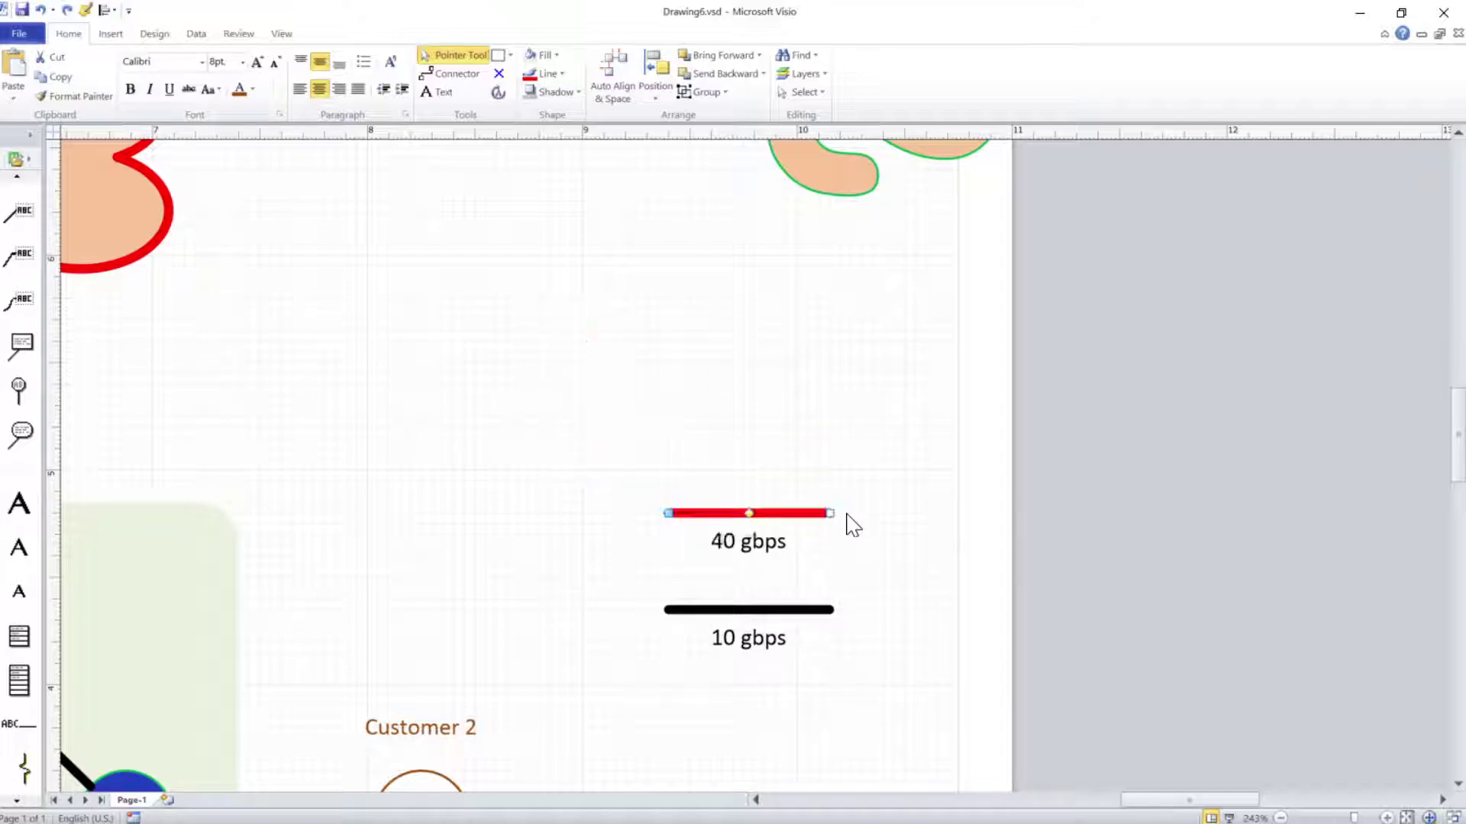
Remove the empty lines before "40 gbps" and add two empty lines after it to raise the label above the red line.
double_click(812, 514)
key(End)
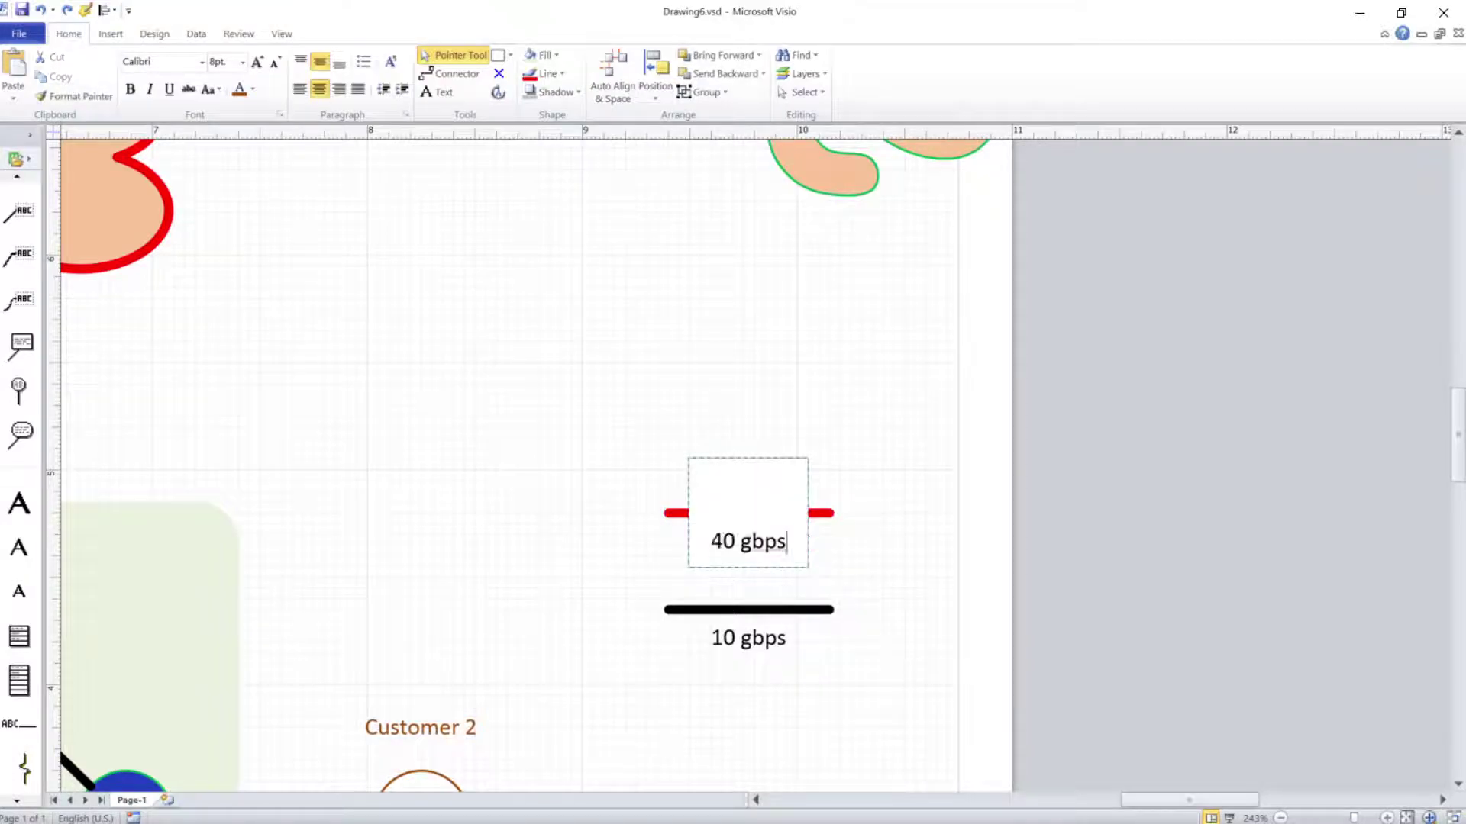
key(BackSpace)
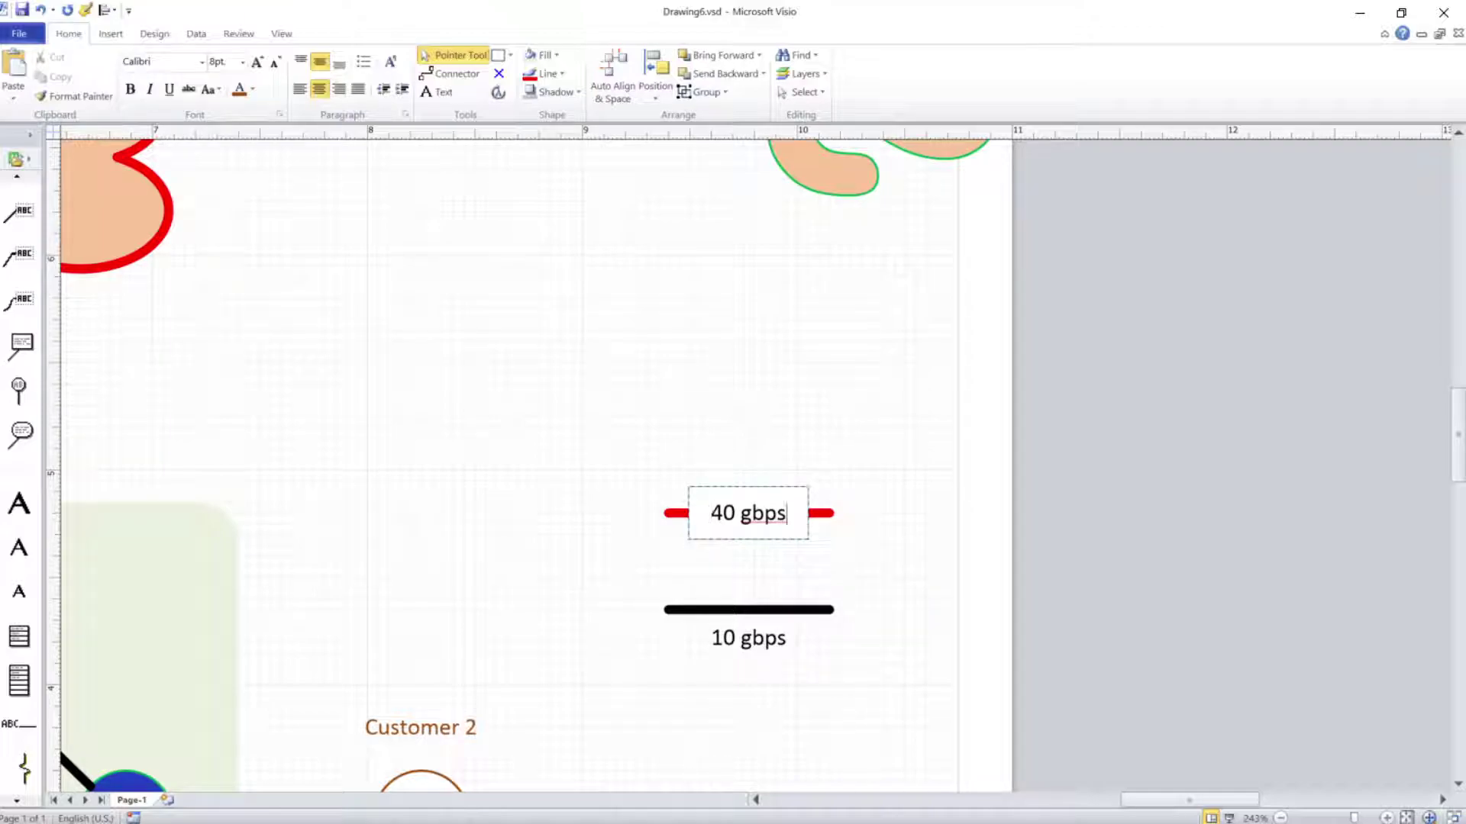
key(Return)
key(Return)
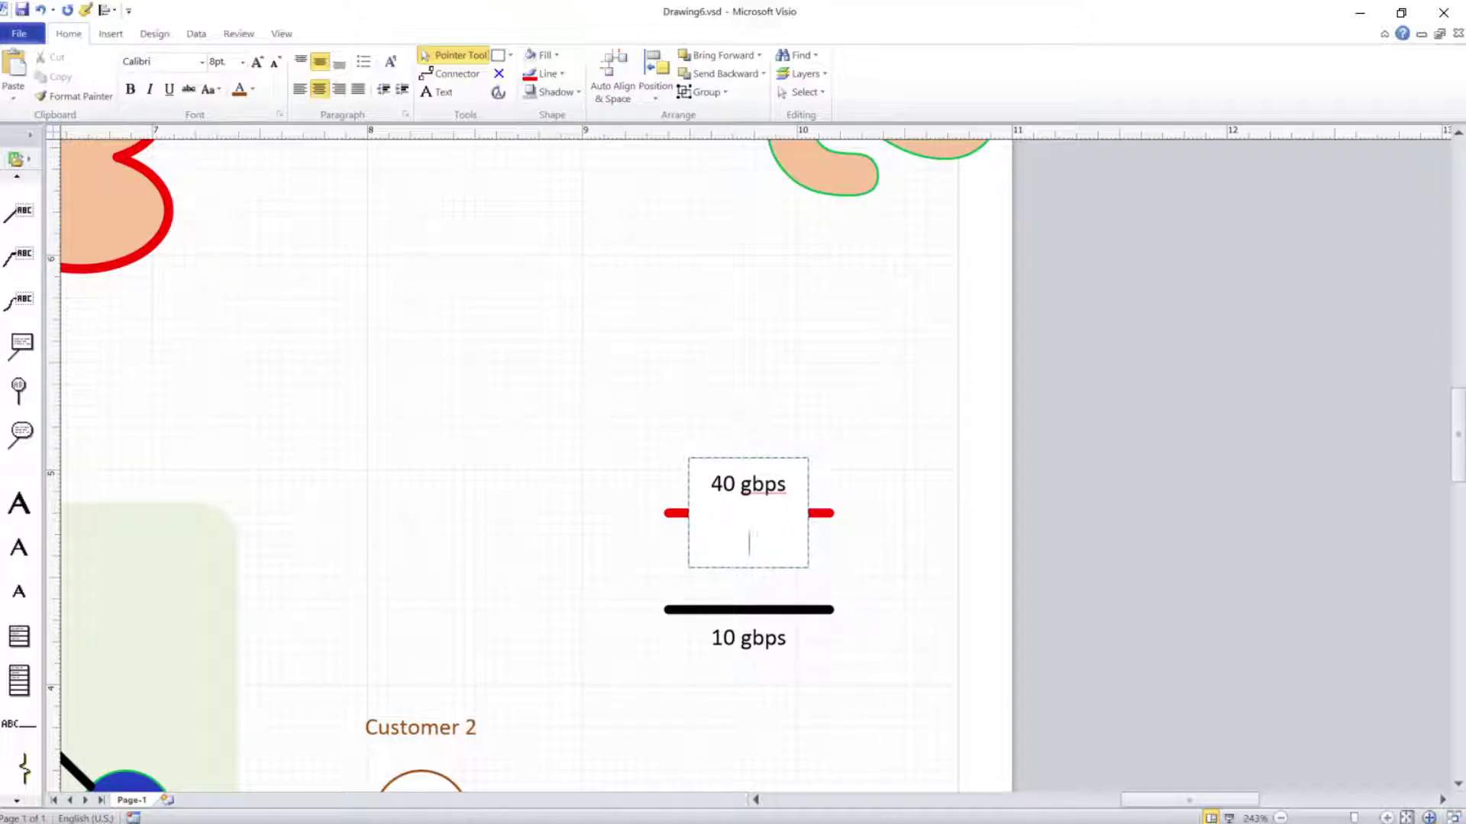
key(Escape)
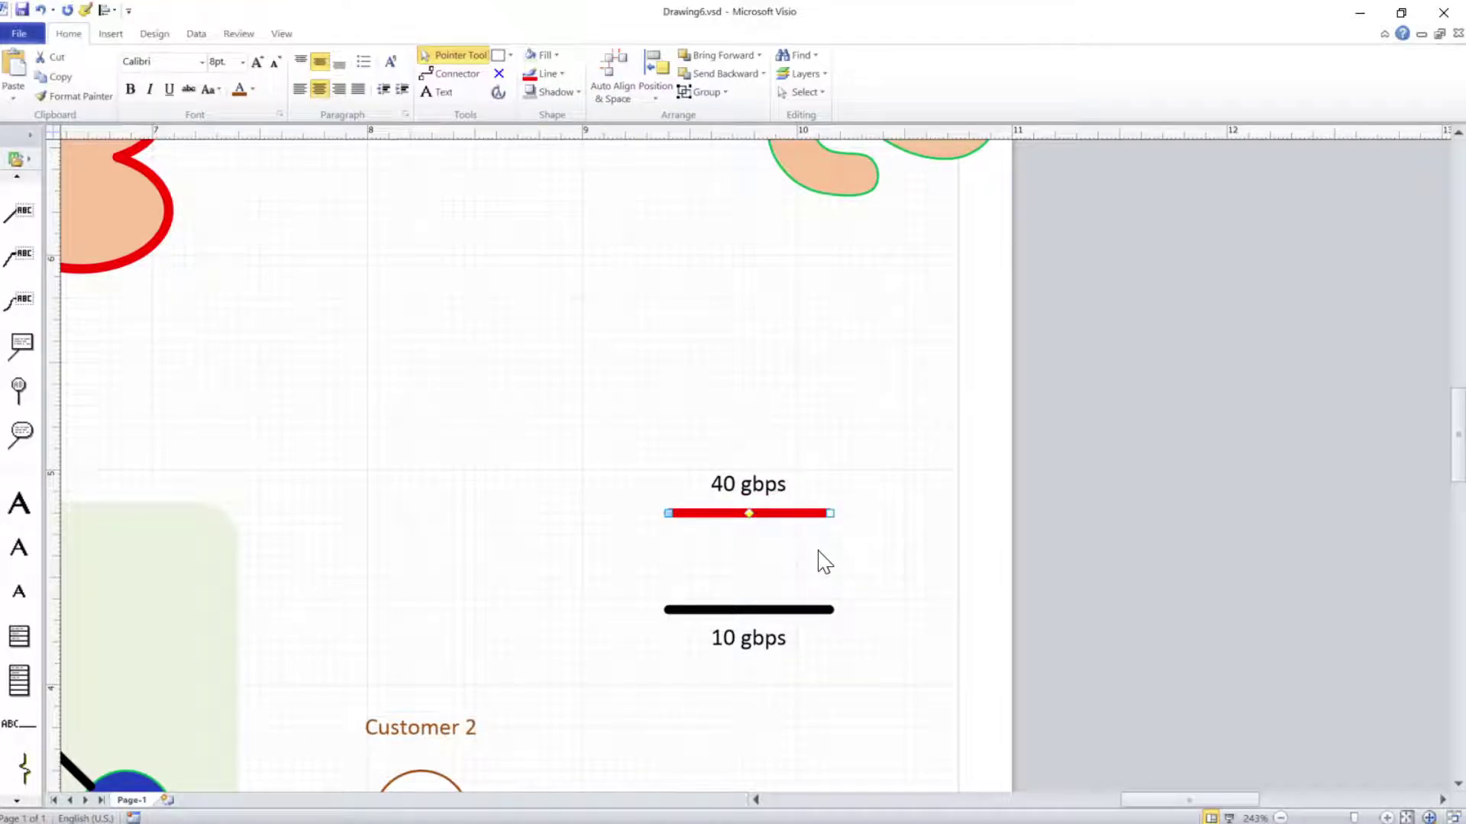
key(Escape)
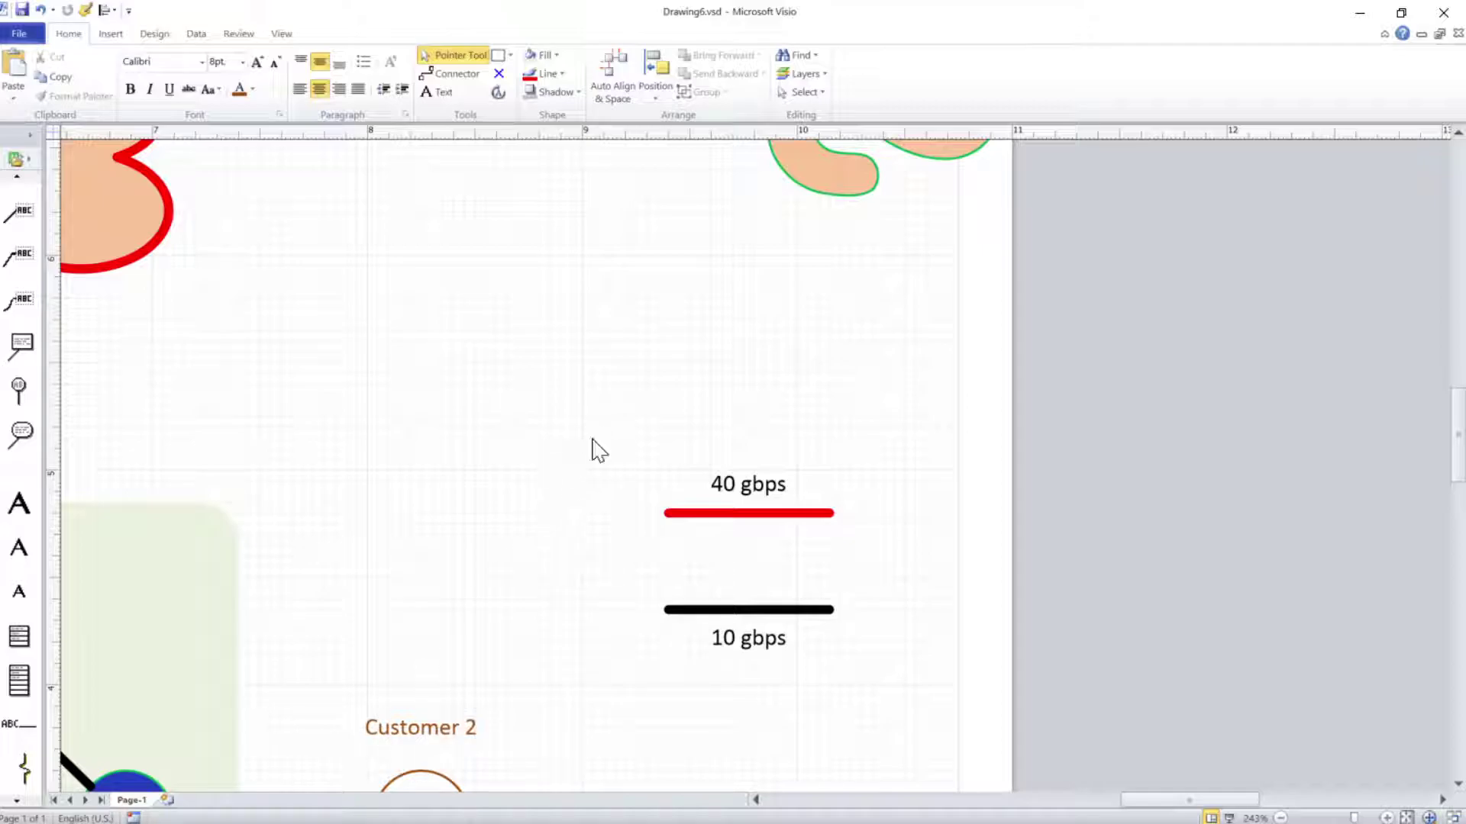
Try purple, light blue and green as custom fill colors for the cloud, and pick a pink with RGB 224, 137, 183.
scroll(592, 440, down, 5)
scroll(604, 457, down, 3)
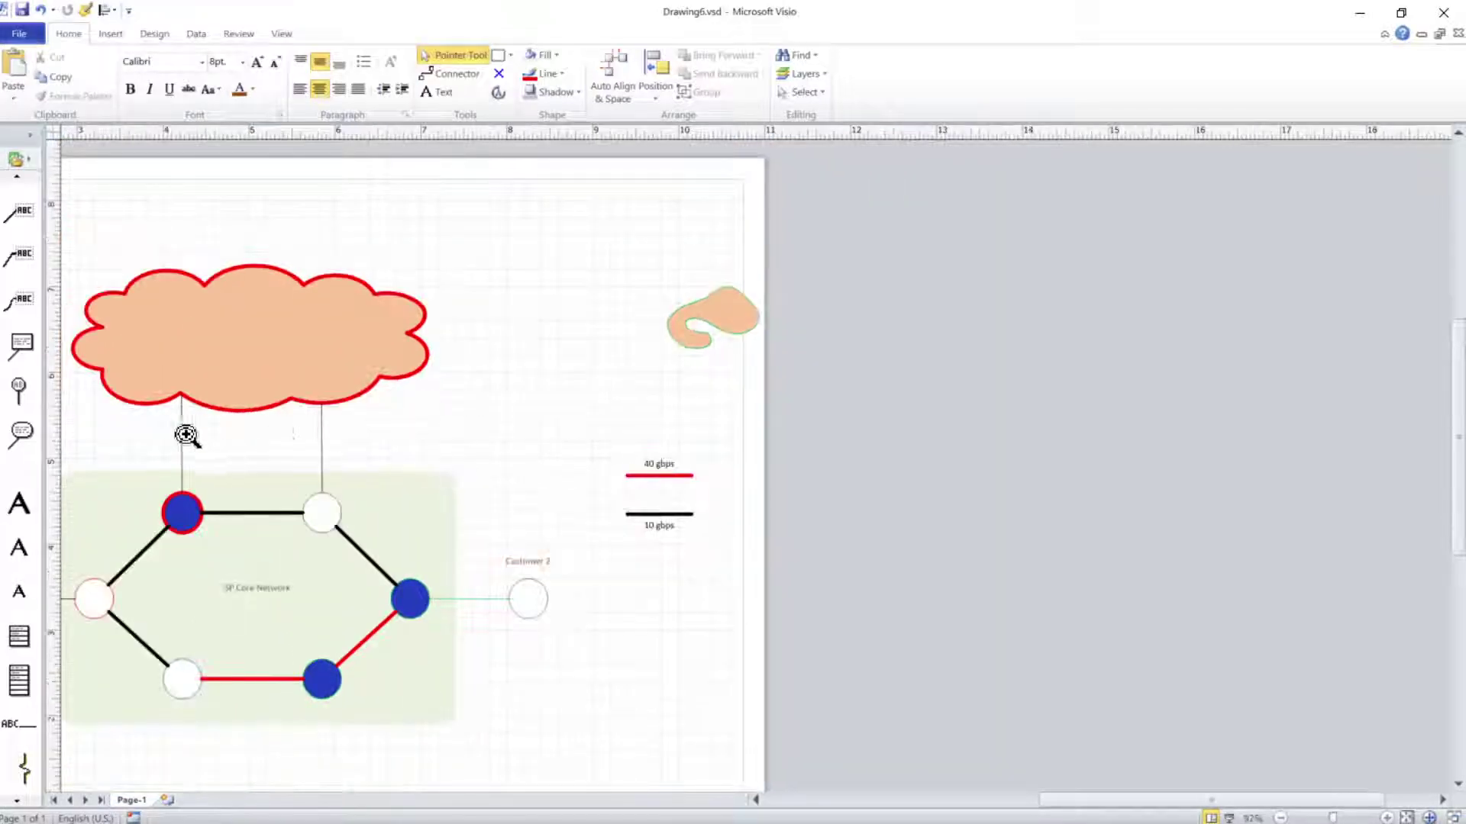
scroll(126, 251, up, 6)
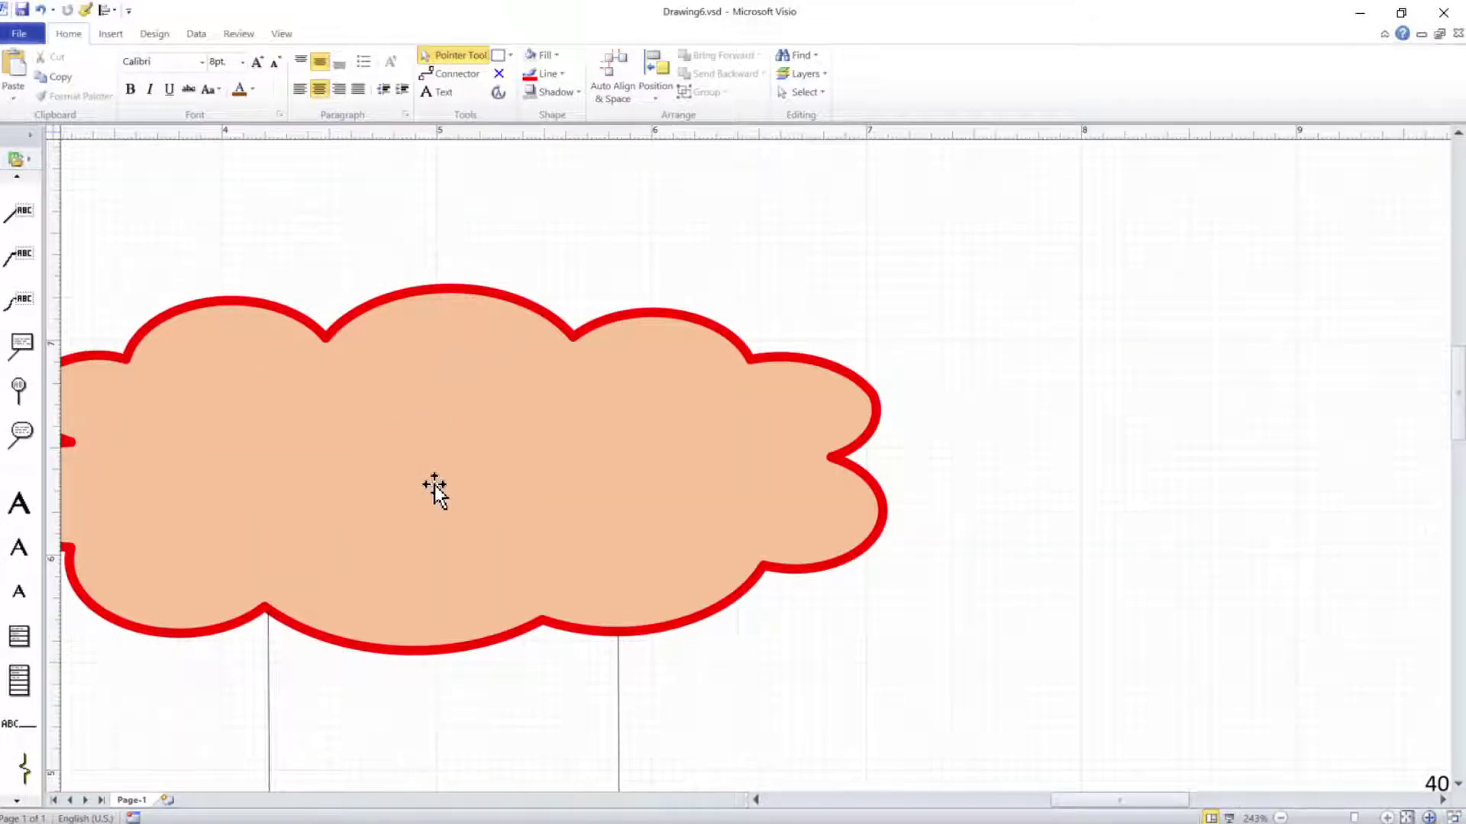
click(434, 484)
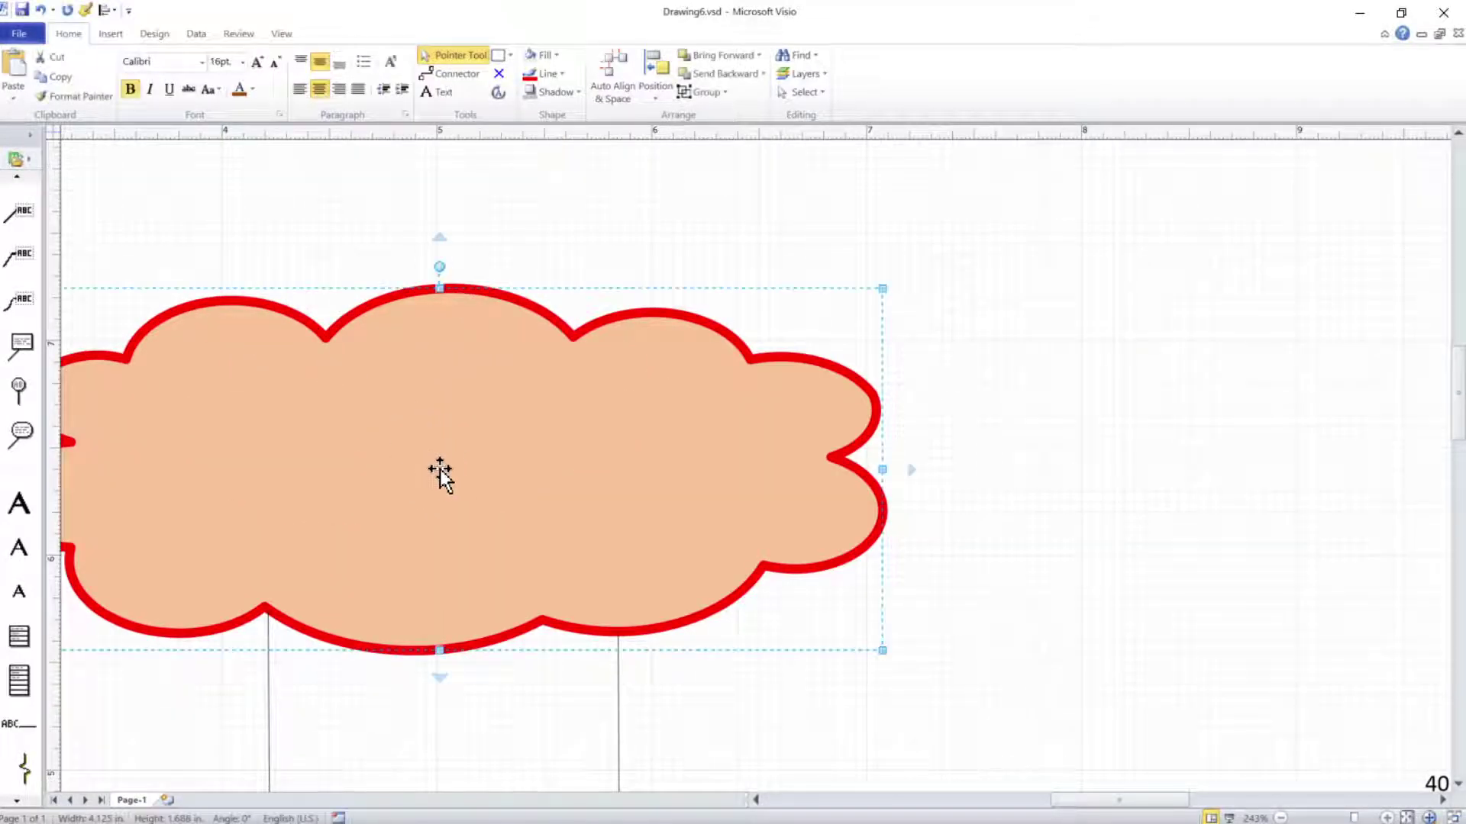
click(556, 55)
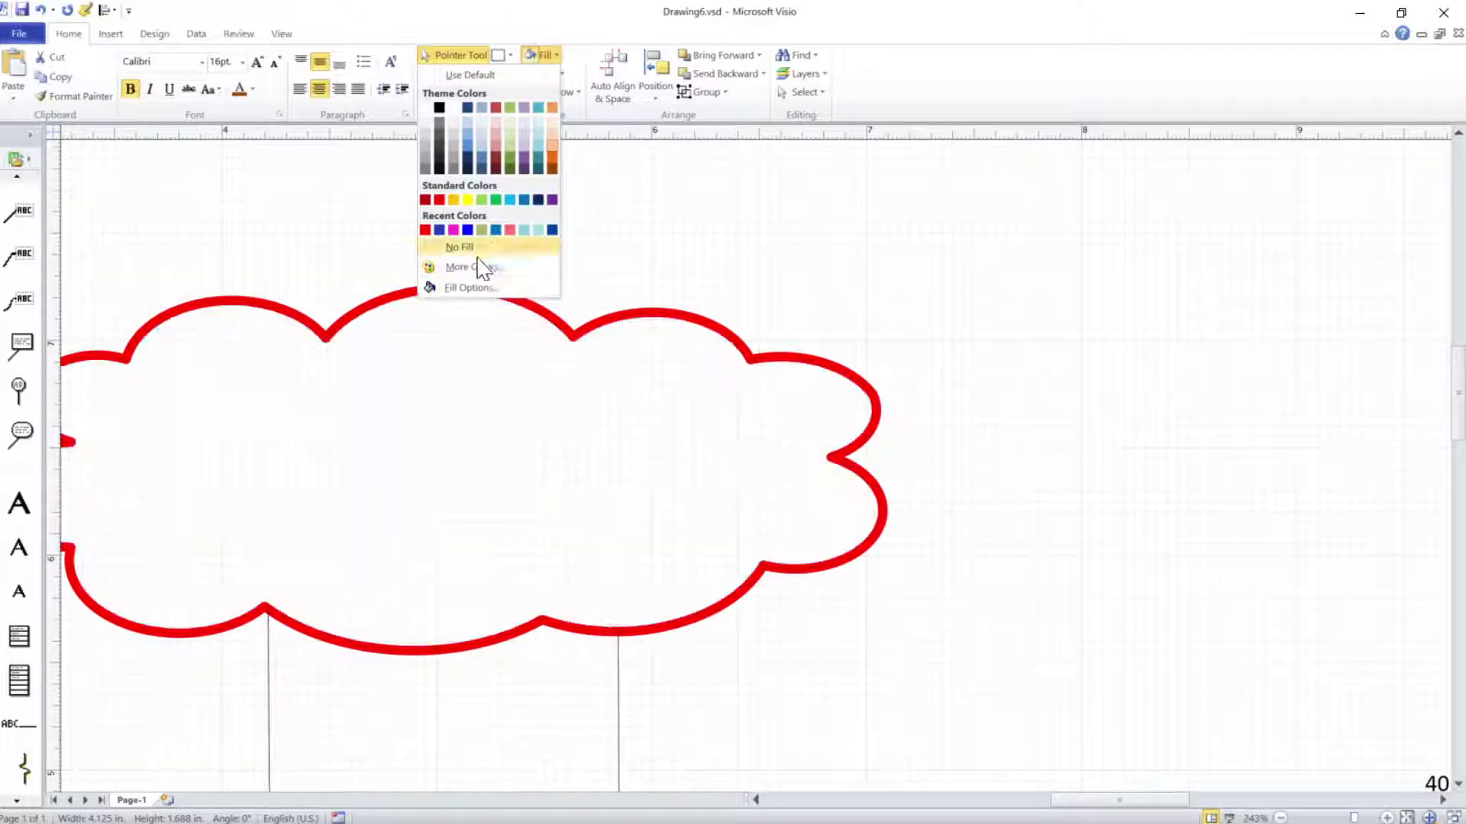
click(475, 268)
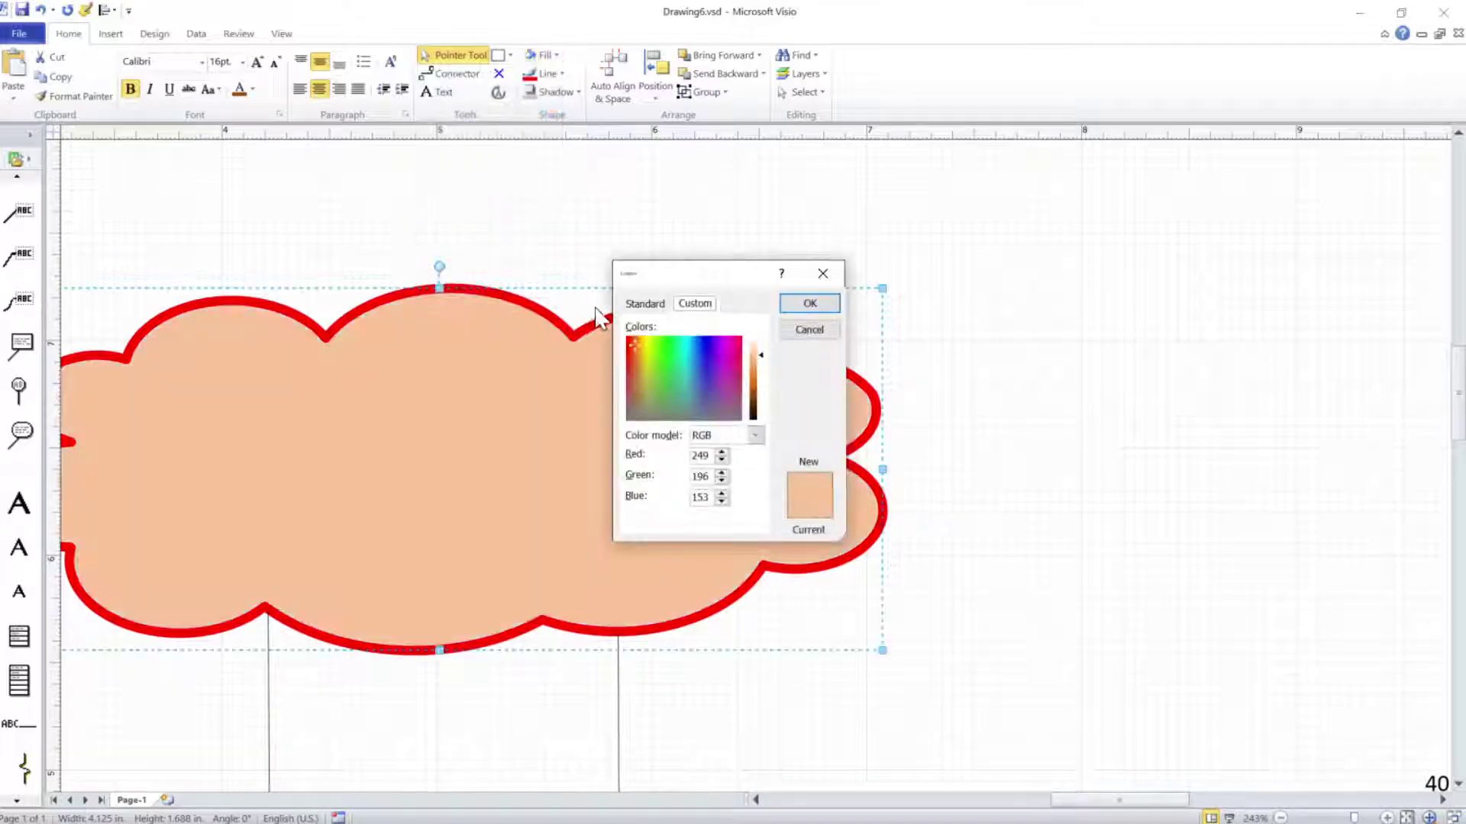
drag(666, 274, 1017, 218)
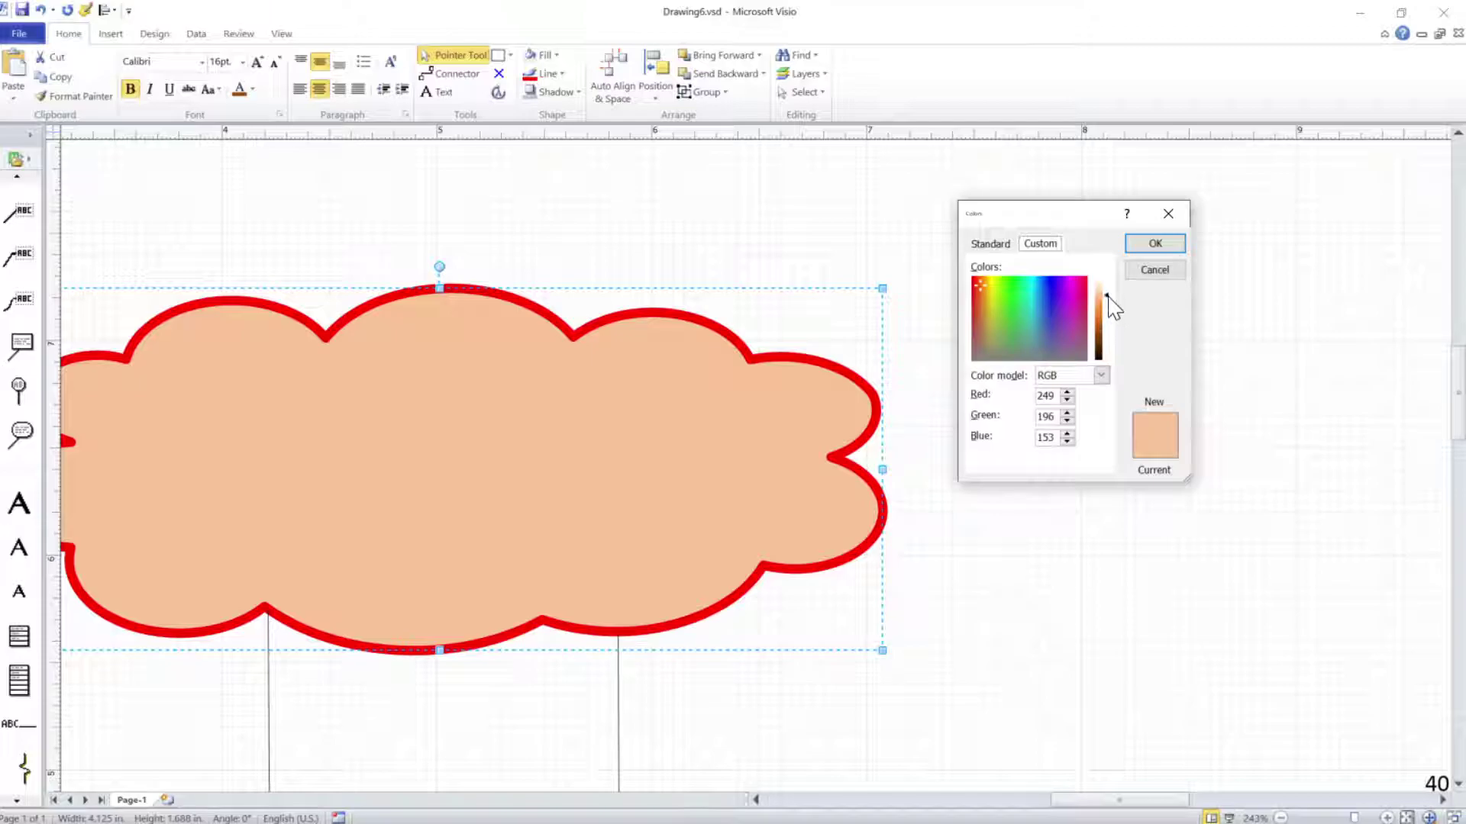
drag(979, 283, 1055, 328)
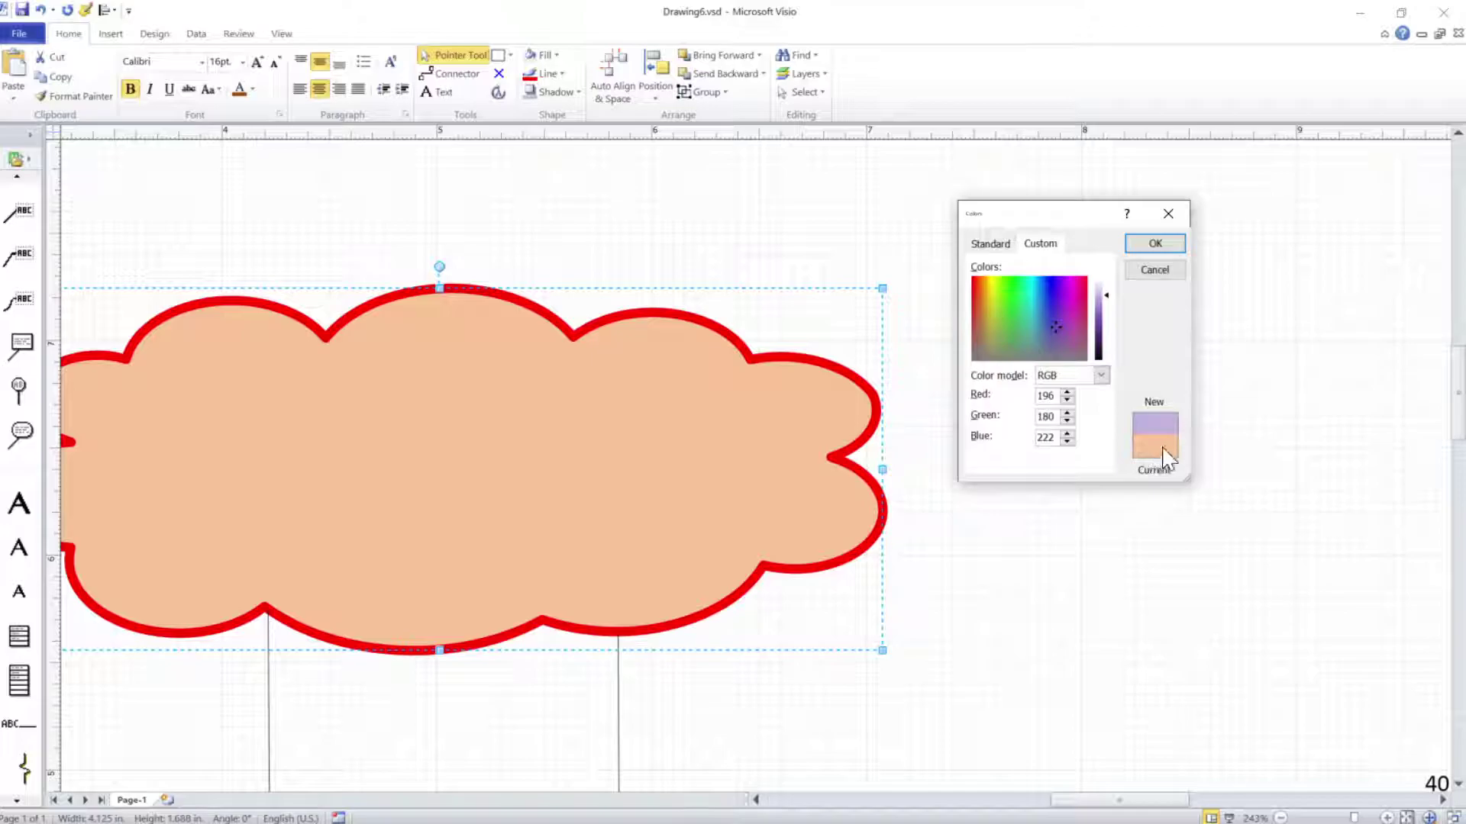
click(1033, 305)
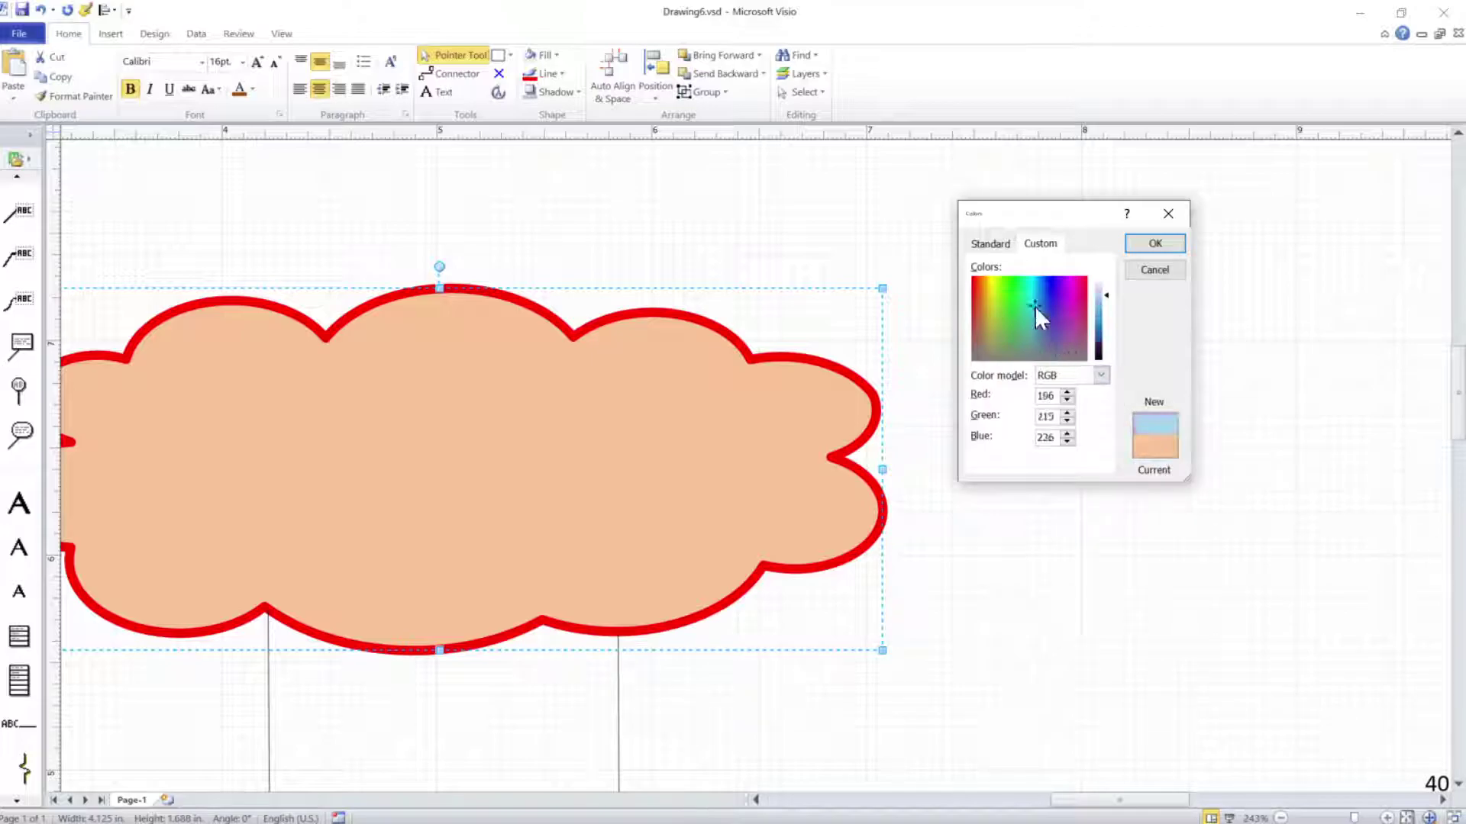
mouse_move(1033, 305)
mouse_down()
mouse_move(989, 308)
mouse_move(1077, 311)
mouse_move(1038, 341)
mouse_move(993, 333)
mouse_move(985, 304)
mouse_move(1059, 337)
mouse_move(1074, 314)
mouse_move(1057, 303)
mouse_move(1029, 339)
mouse_move(993, 301)
mouse_move(1064, 323)
mouse_move(1068, 308)
mouse_move(1009, 316)
mouse_up()
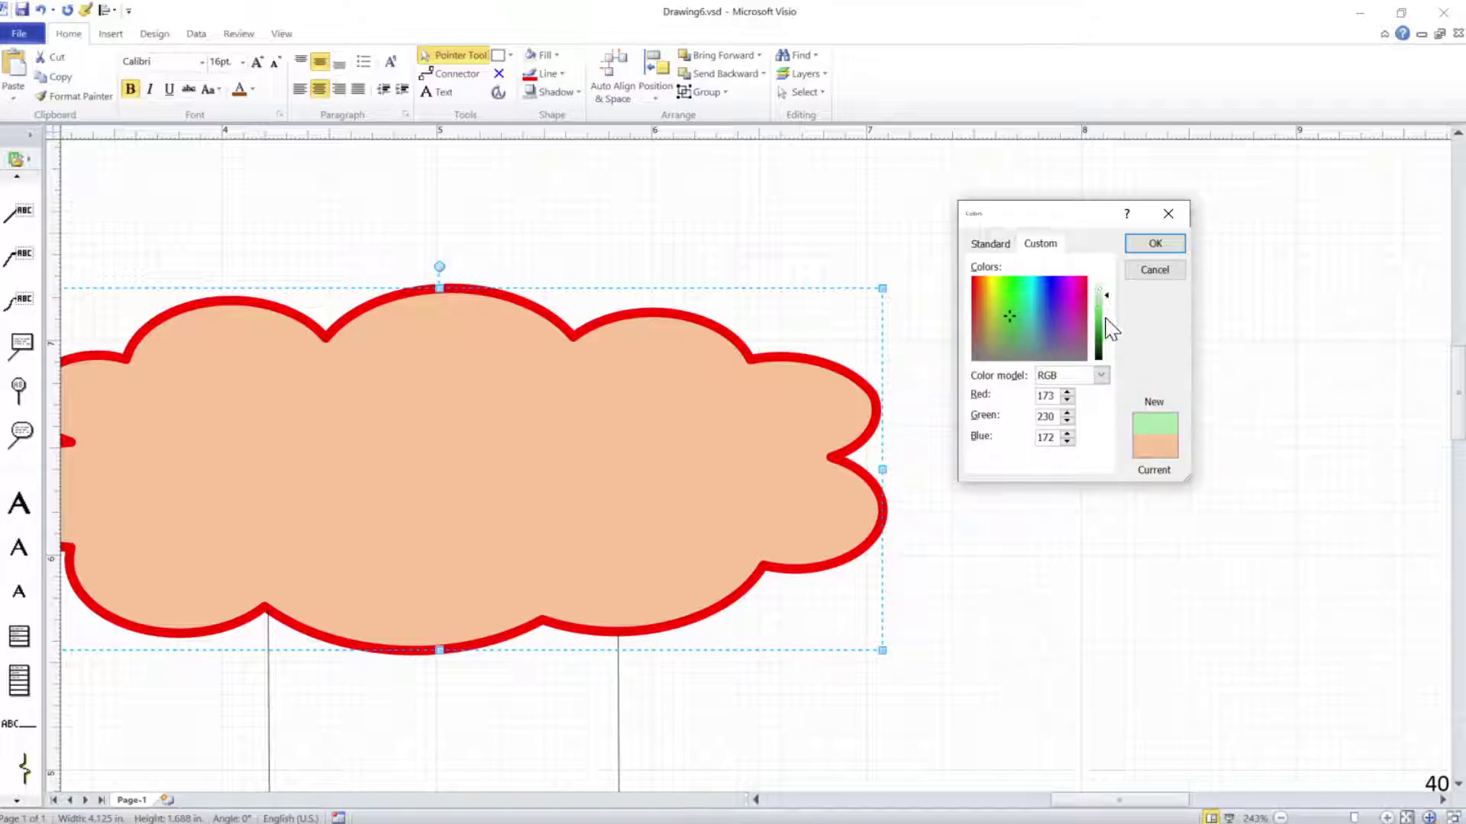
drag(1009, 316, 1111, 295)
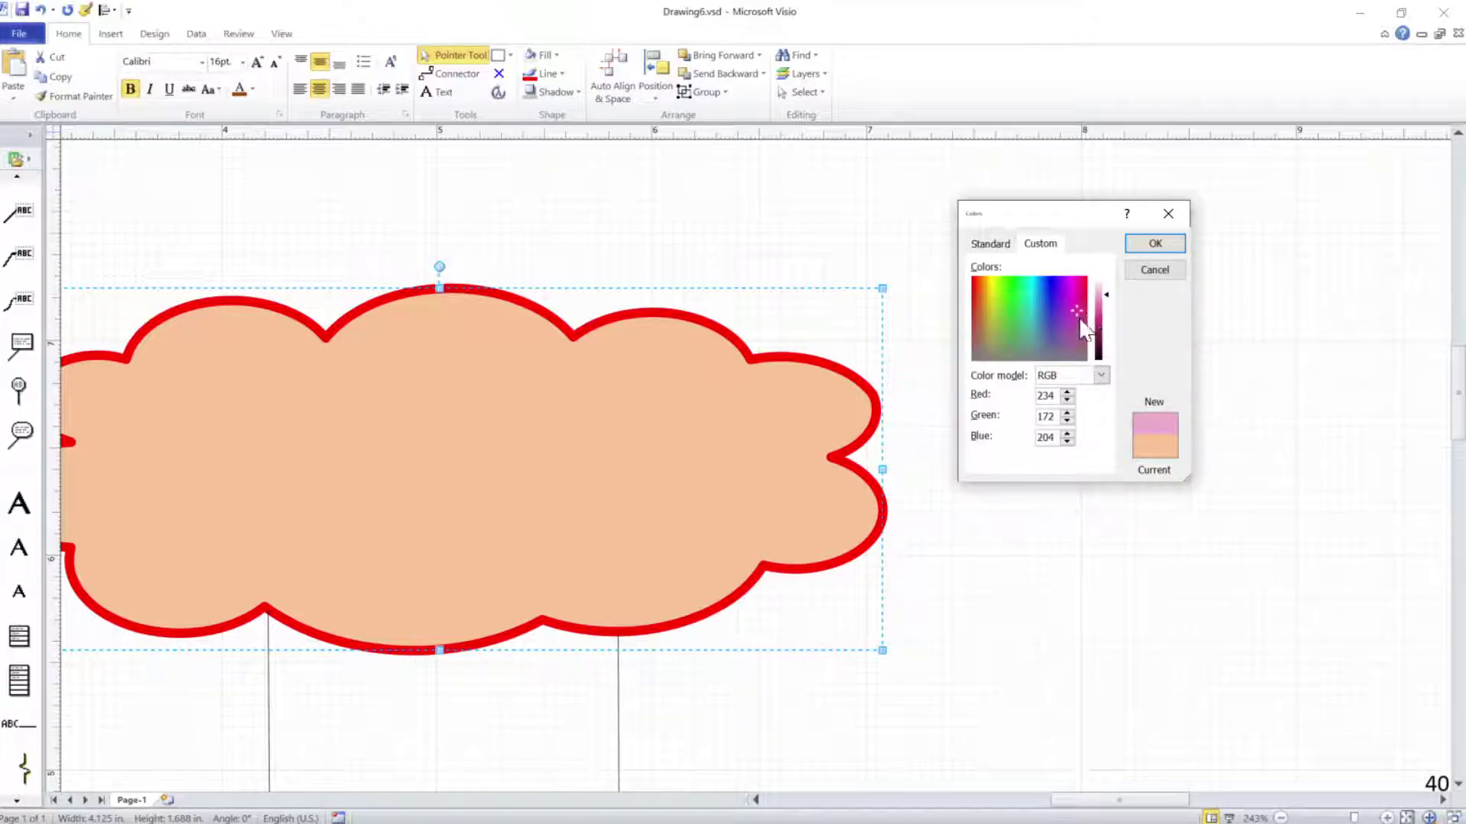
mouse_move(1107, 293)
mouse_down()
mouse_move(1114, 339)
mouse_move(1116, 305)
mouse_up()
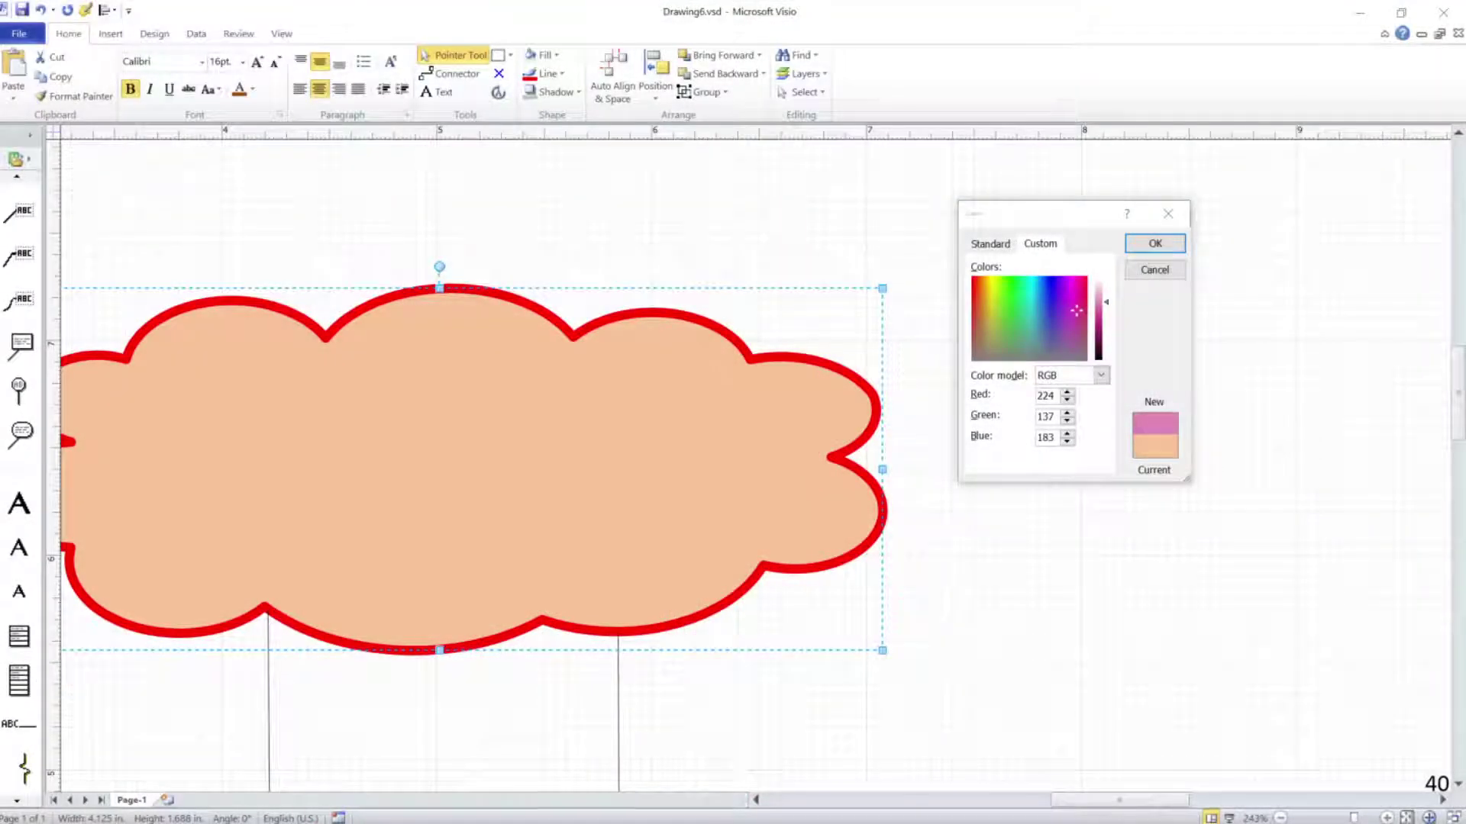
Set the red value to 238 and the green value to 159 for the cloud's custom fill color.
click(1067, 393)
click(1067, 393)
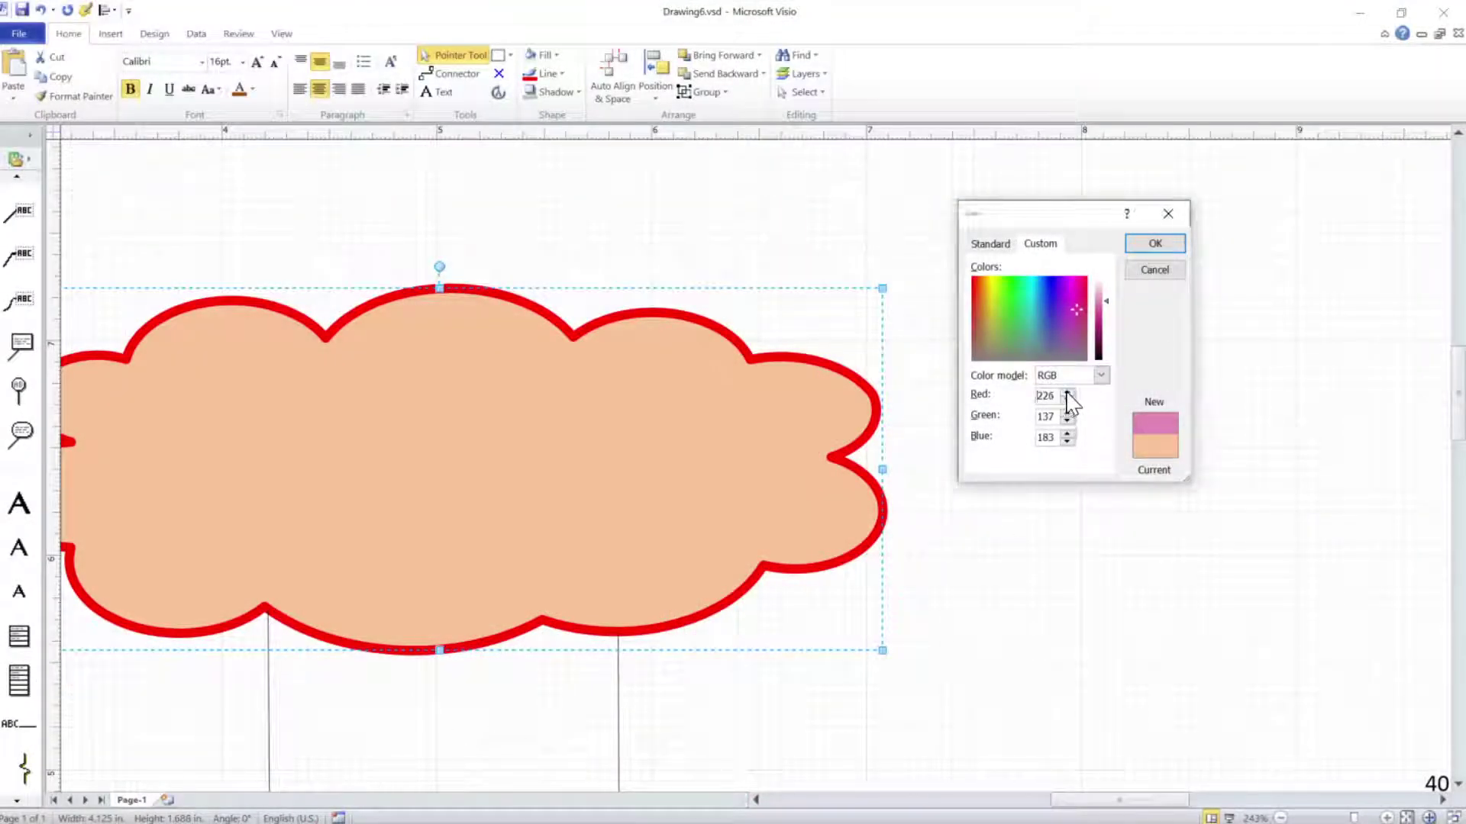
click(1067, 393)
click(1067, 421)
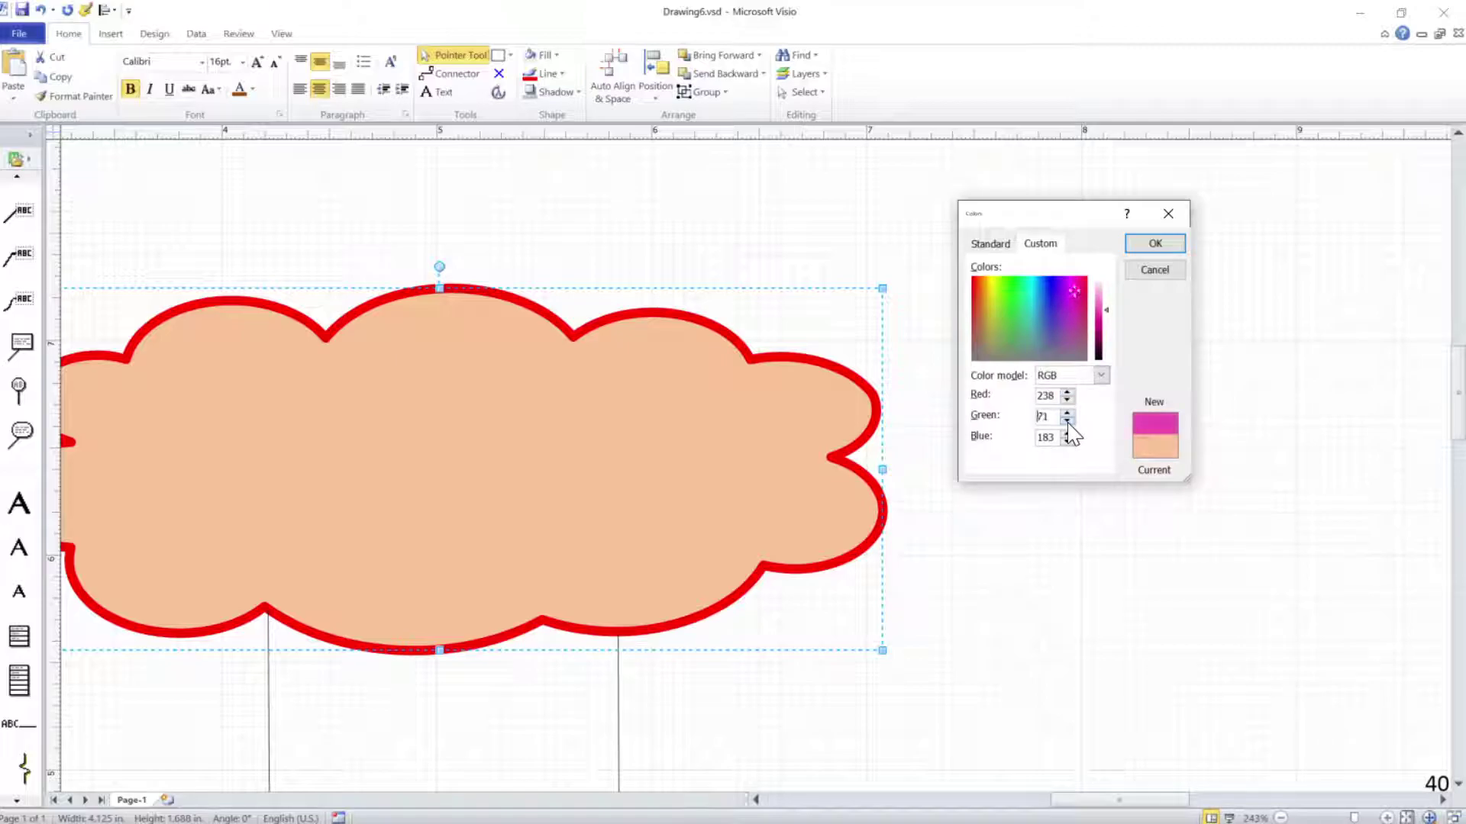
click(1067, 421)
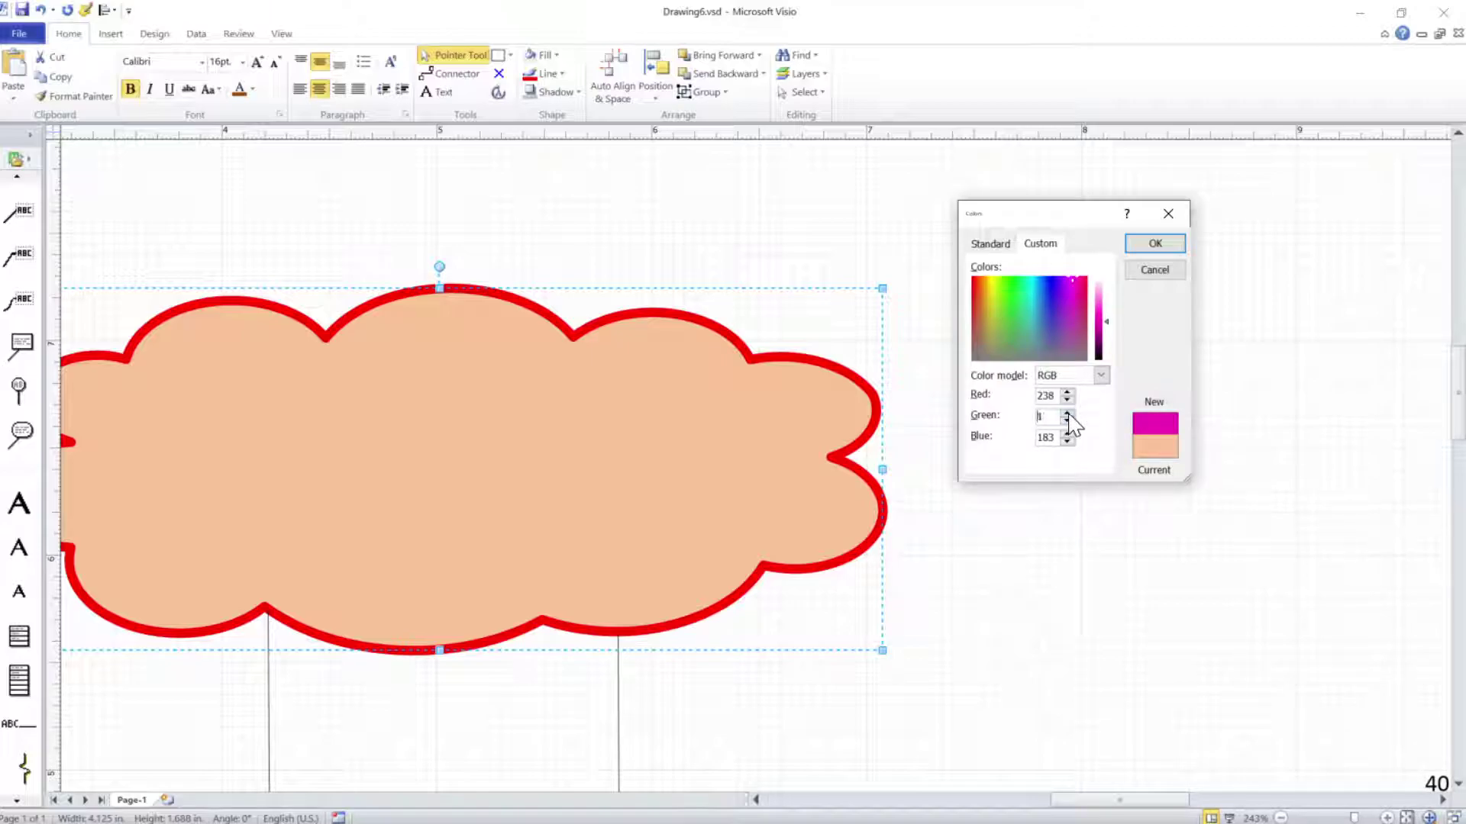
click(1067, 413)
click(1067, 413)
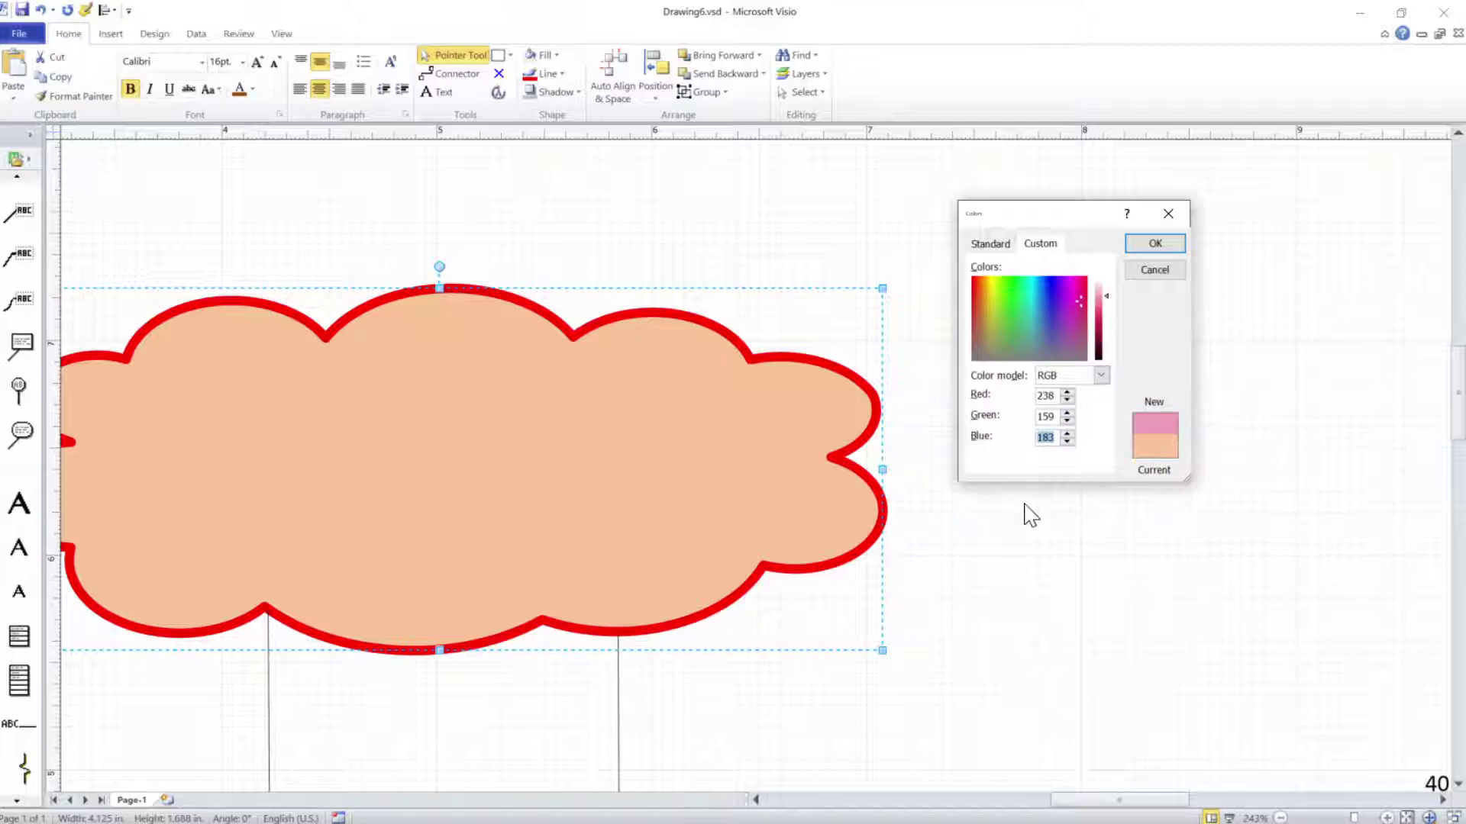
Try a blue value of 500, correct it to 255, and apply the custom fill to the cloud.
text(500)
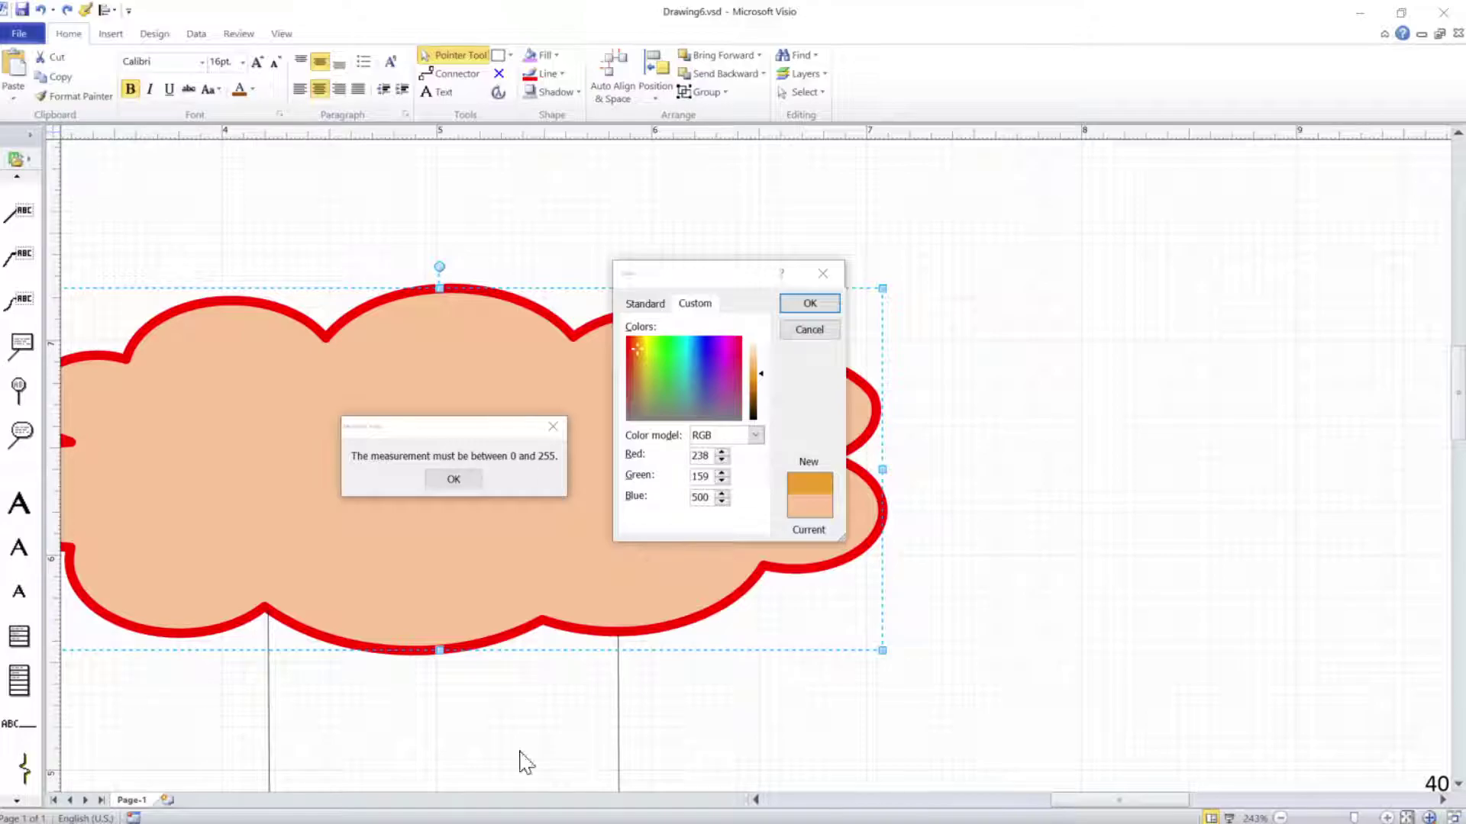
click(458, 481)
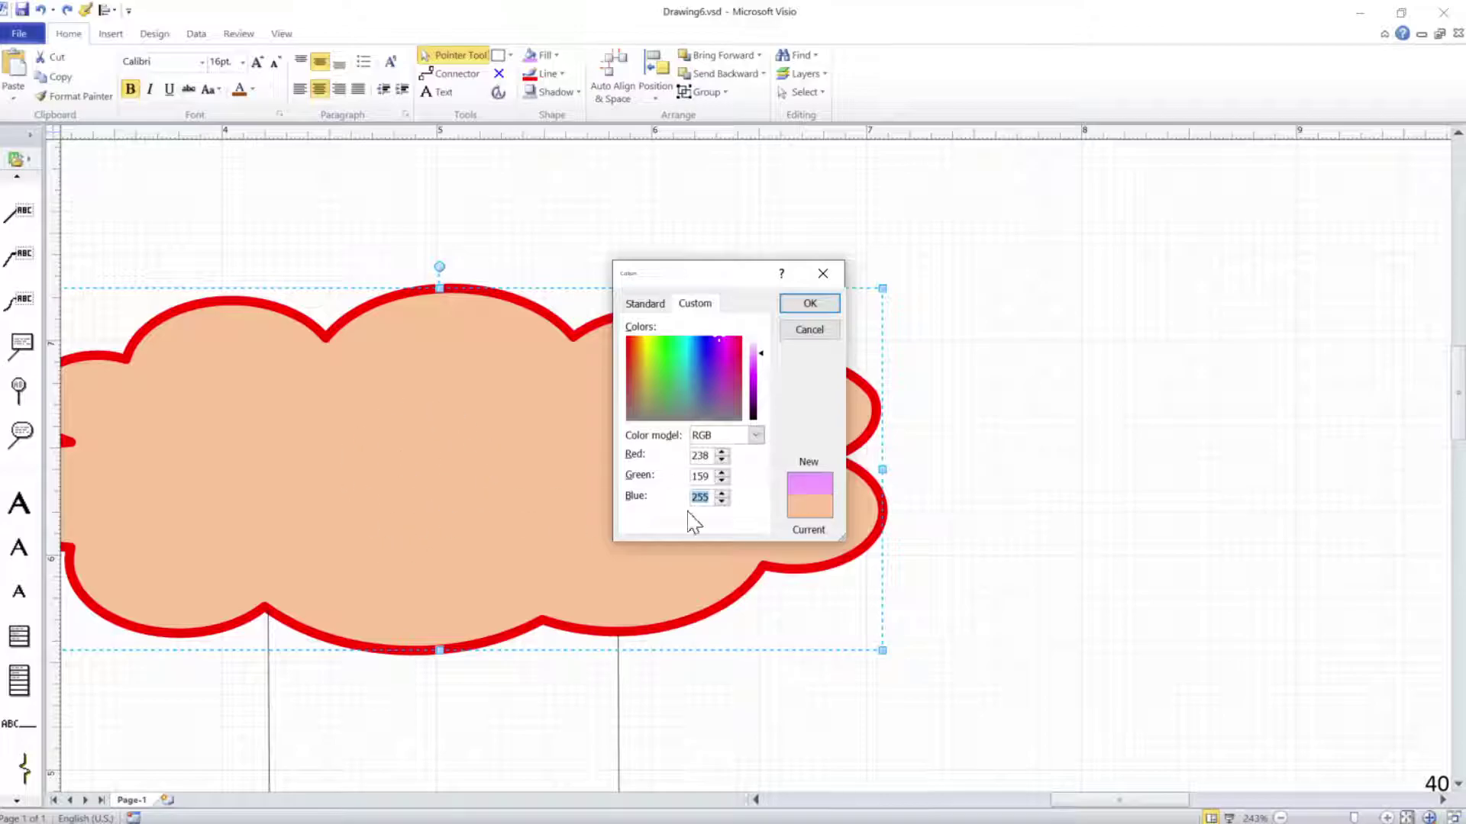
click(810, 304)
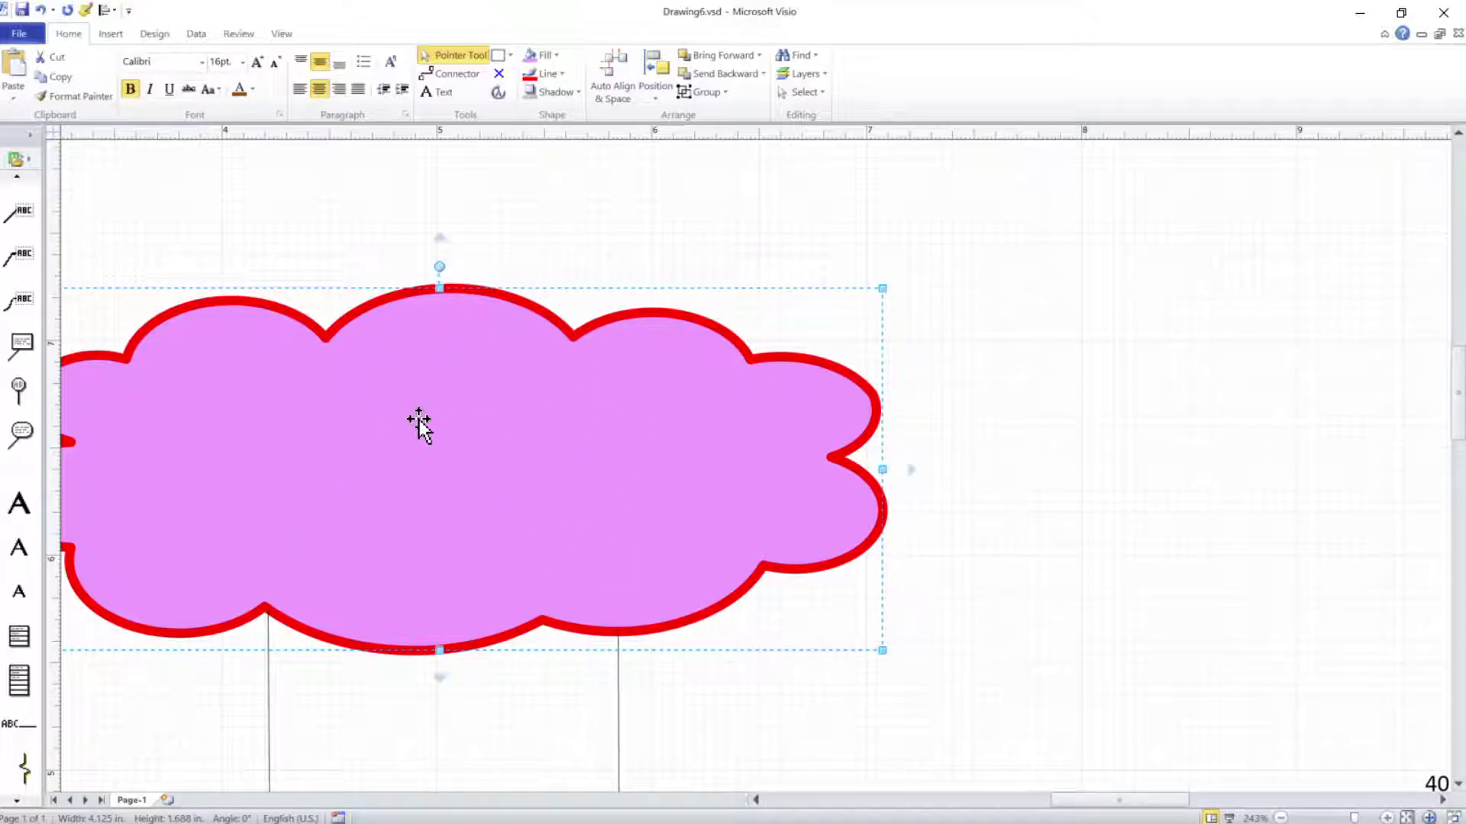
click(558, 56)
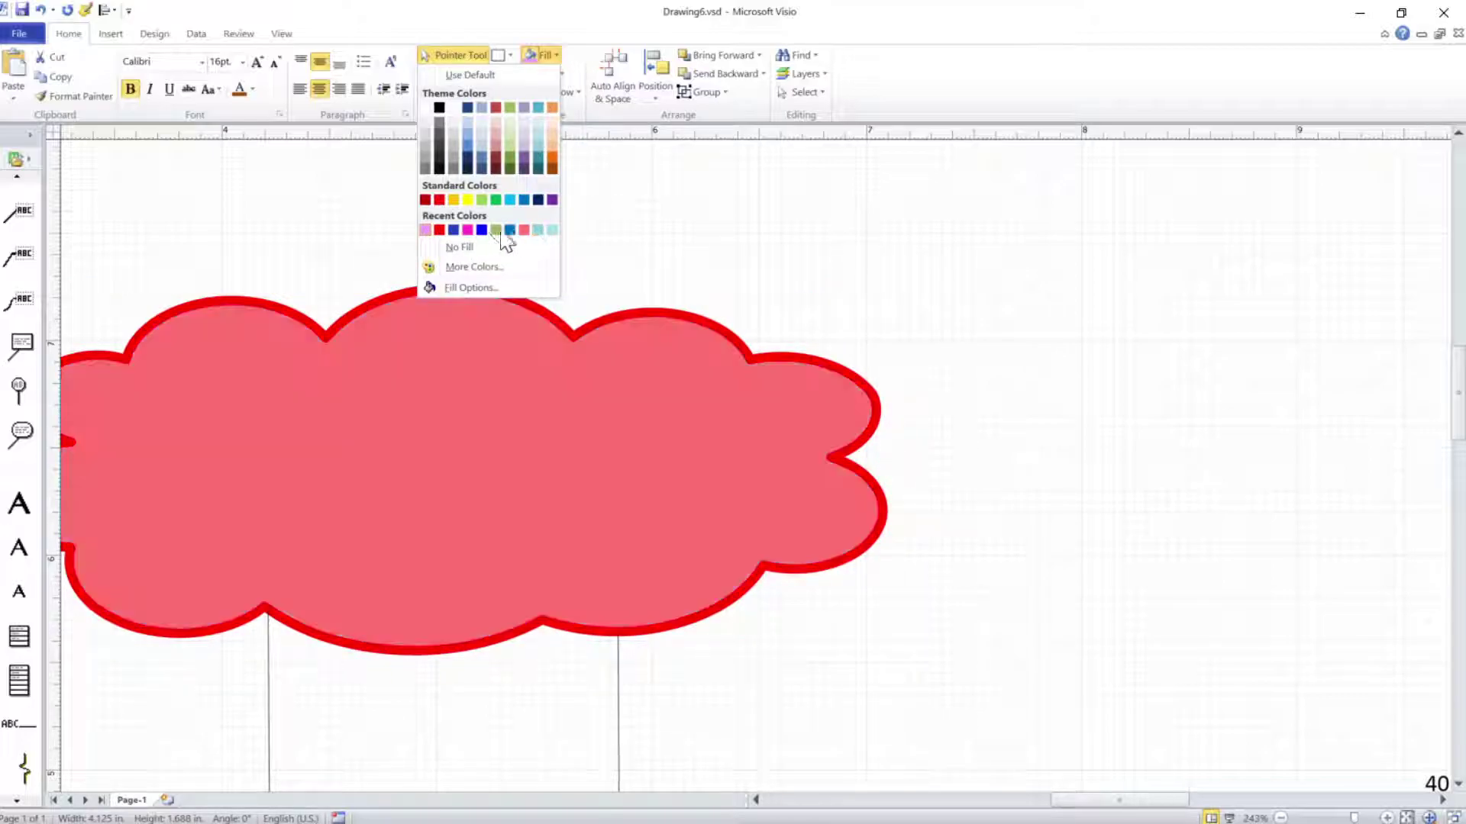
click(703, 245)
click(376, 225)
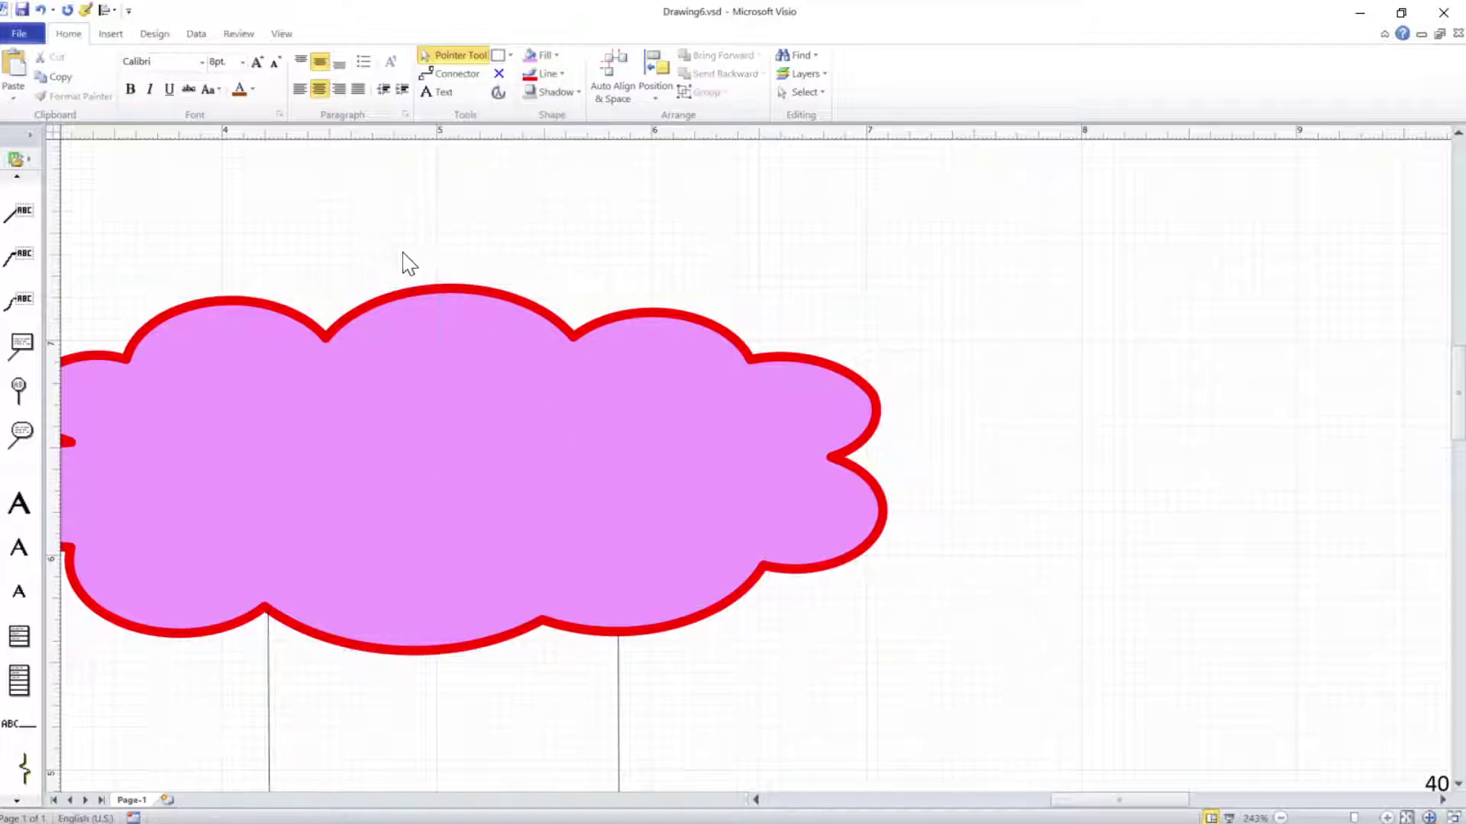
Move the peach freeform shape from the page's right edge to the empty area above and right of the large cloud.
scroll(407, 262, down, 3)
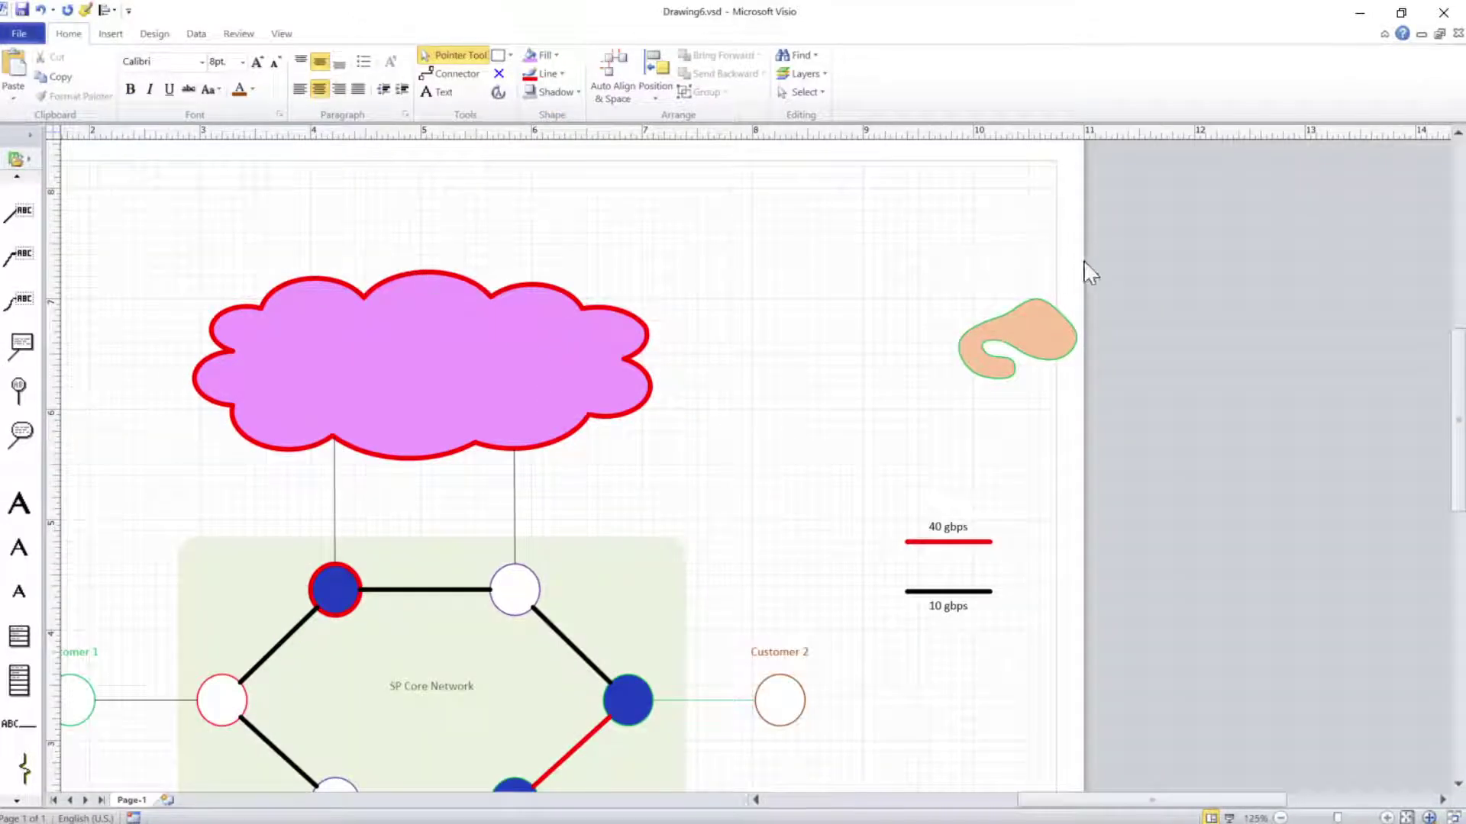
click(1063, 328)
drag(1064, 327, 711, 207)
Duplicate the large cloud, place the copy above the legend lines, and shrink it to about 1.4 by 0.57 in.
drag(362, 420, 848, 436)
drag(664, 497, 907, 398)
drag(1051, 343, 959, 416)
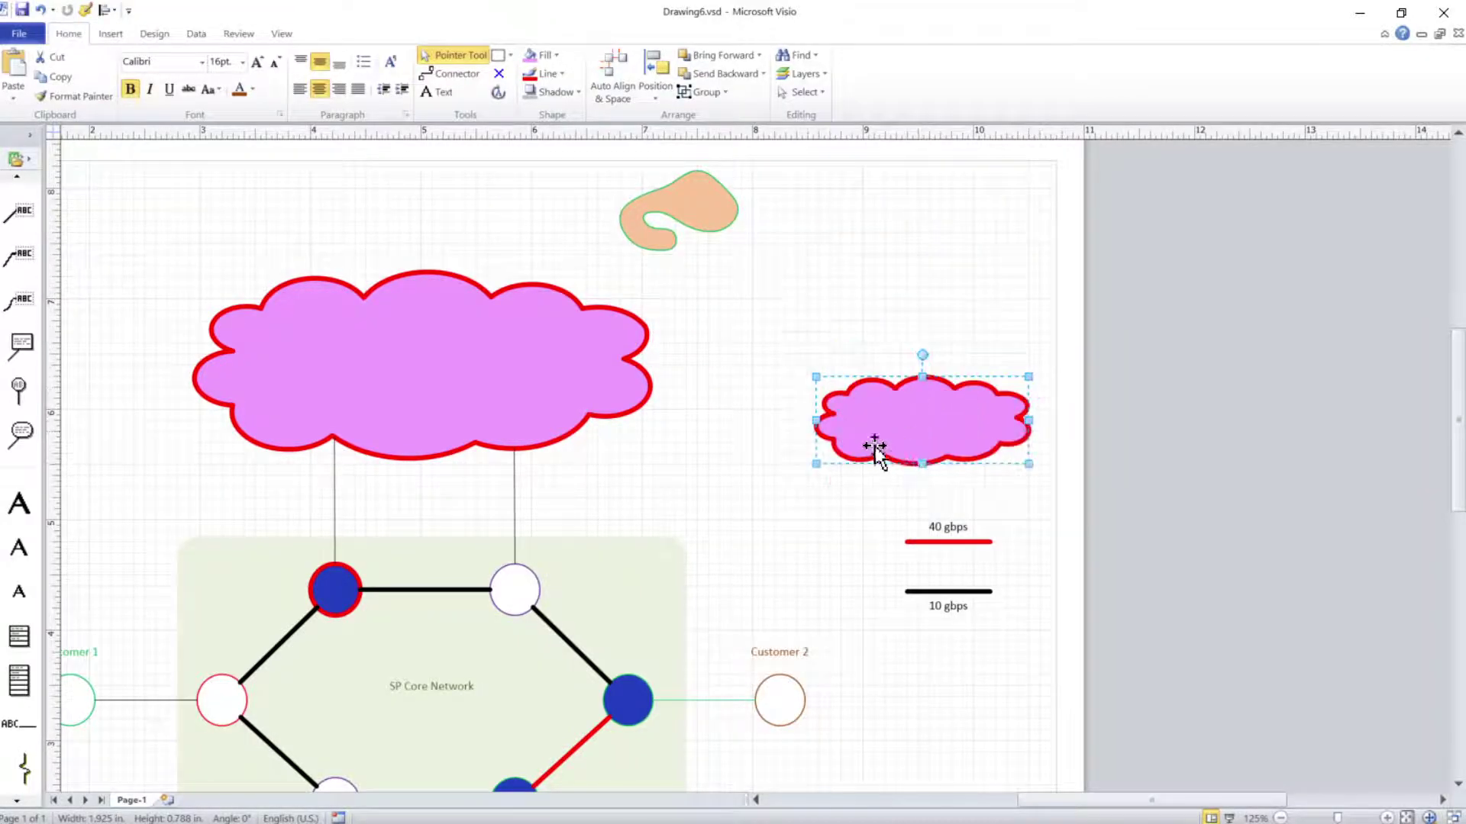
drag(808, 461, 897, 436)
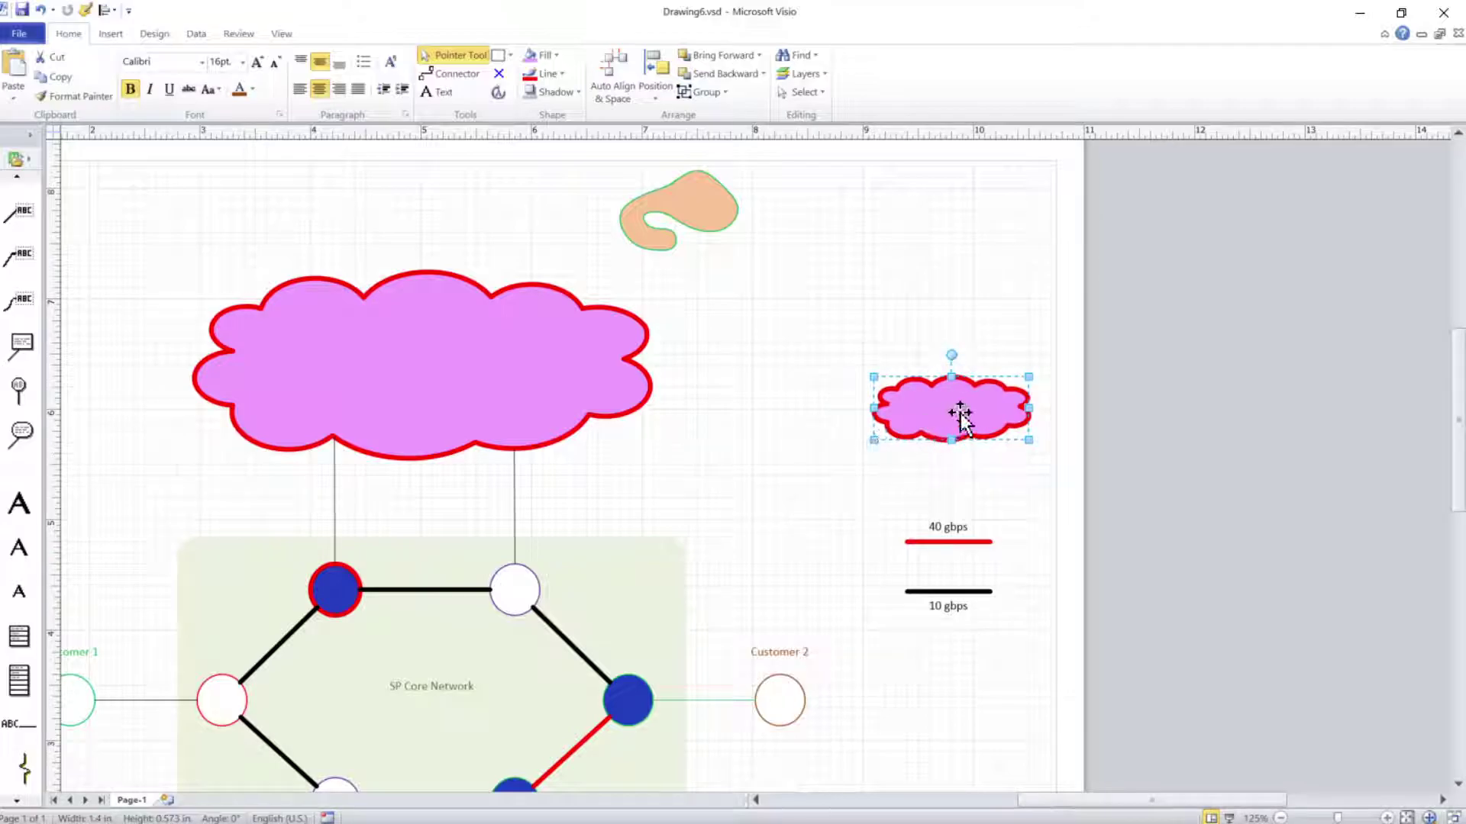
Label the small cloud "Internet" and remove the bold formatting from the label.
text(Internet)
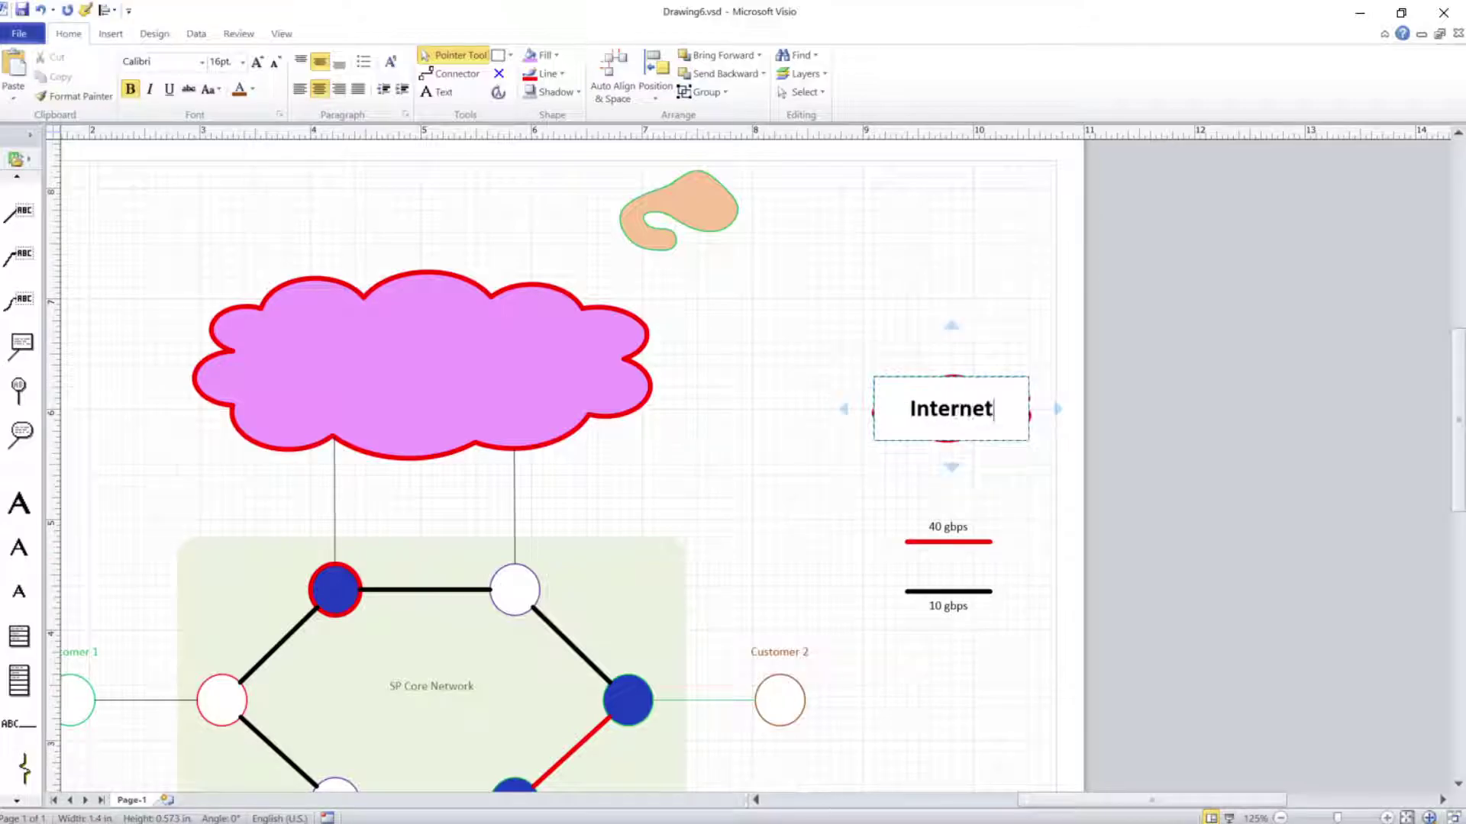
key(Escape)
key(ctrl+b)
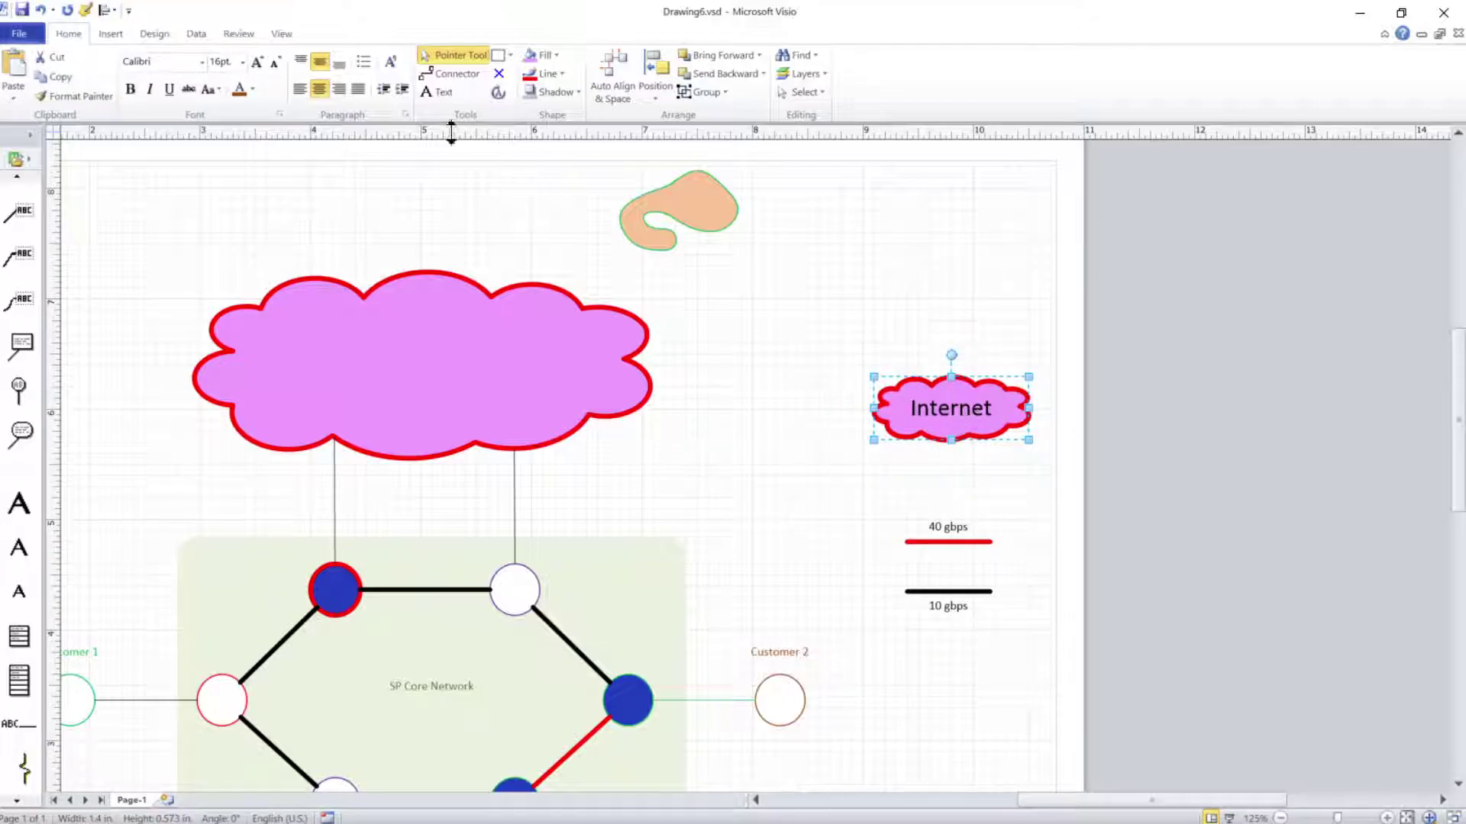
Set the font size of the small cloud's "Internet" label to 70 pt.
click(243, 61)
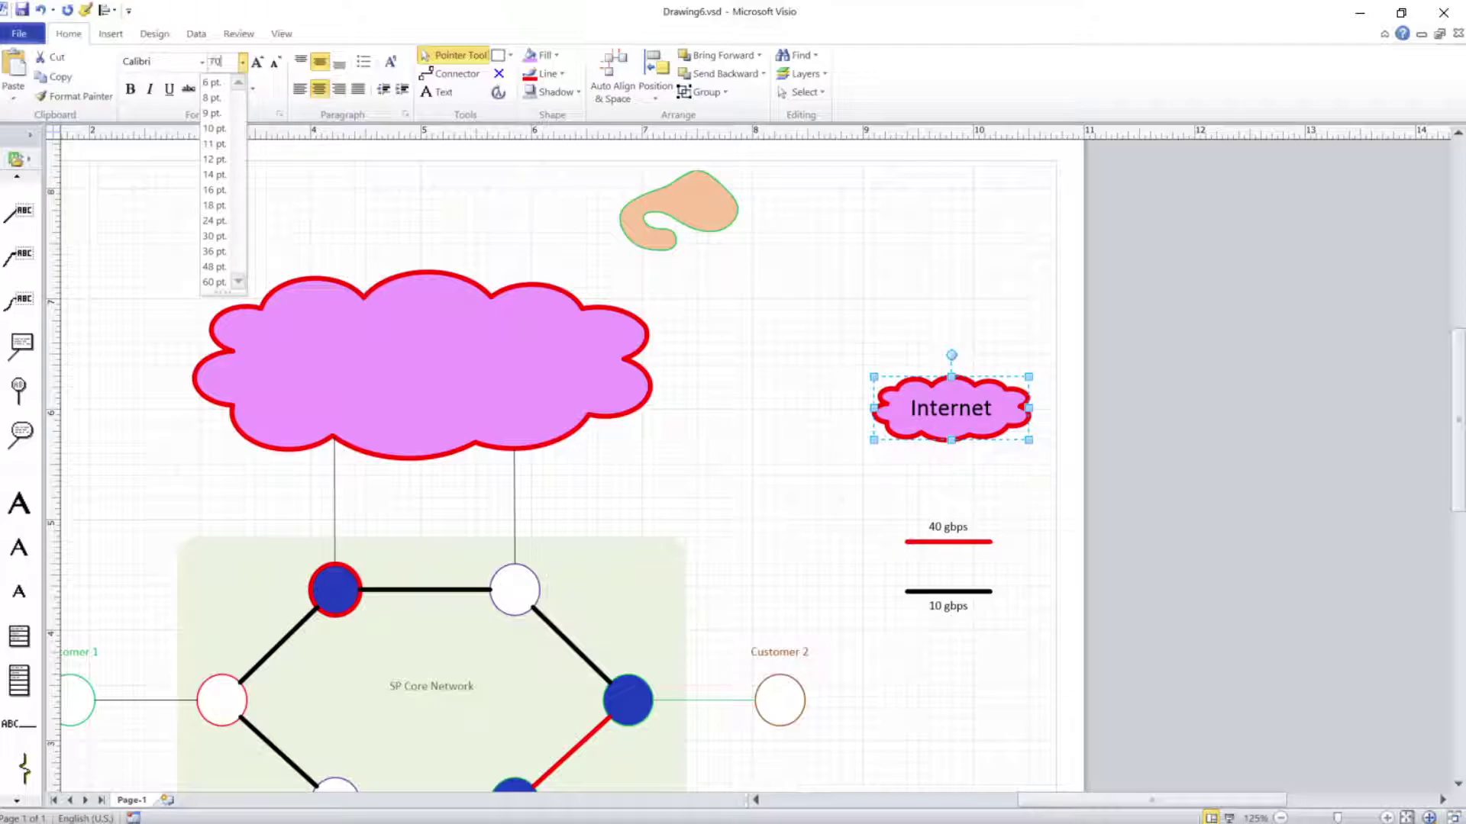
key(Return)
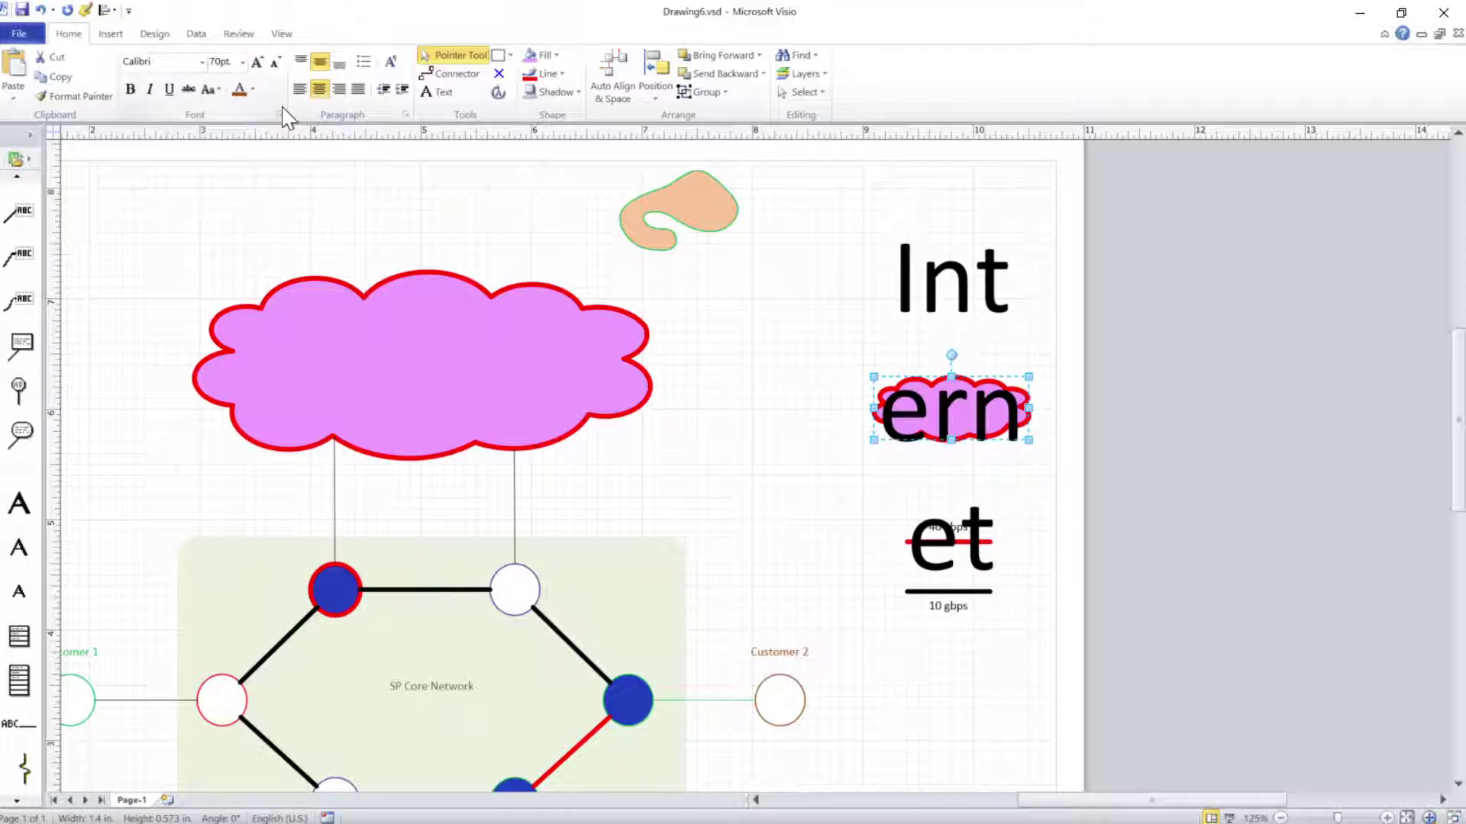
click(242, 61)
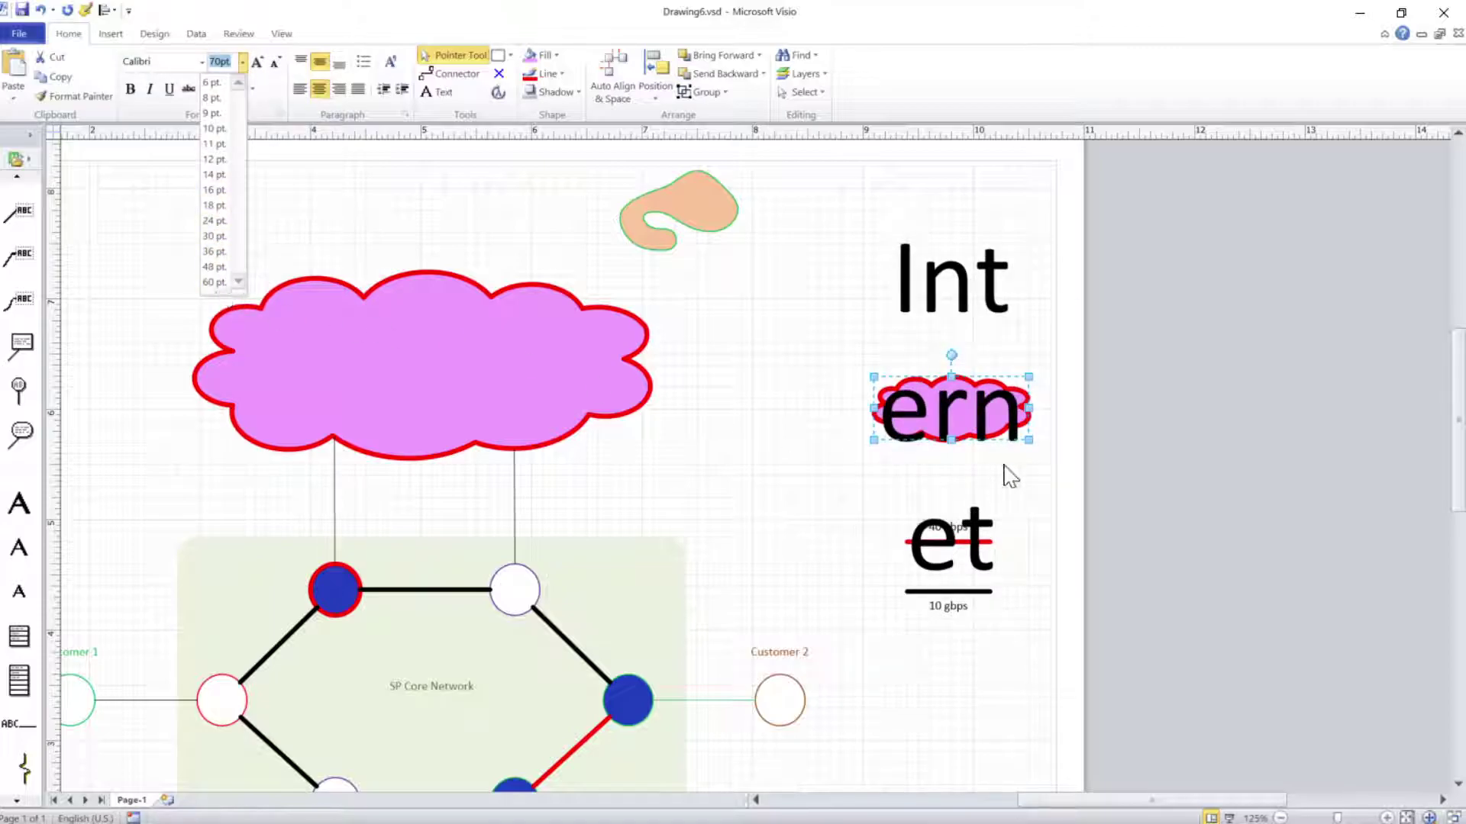
Enlarge the "Internet" cloud to about 4.25 in wide, and undo both the resize and the font size change.
click(874, 441)
drag(875, 441, 558, 536)
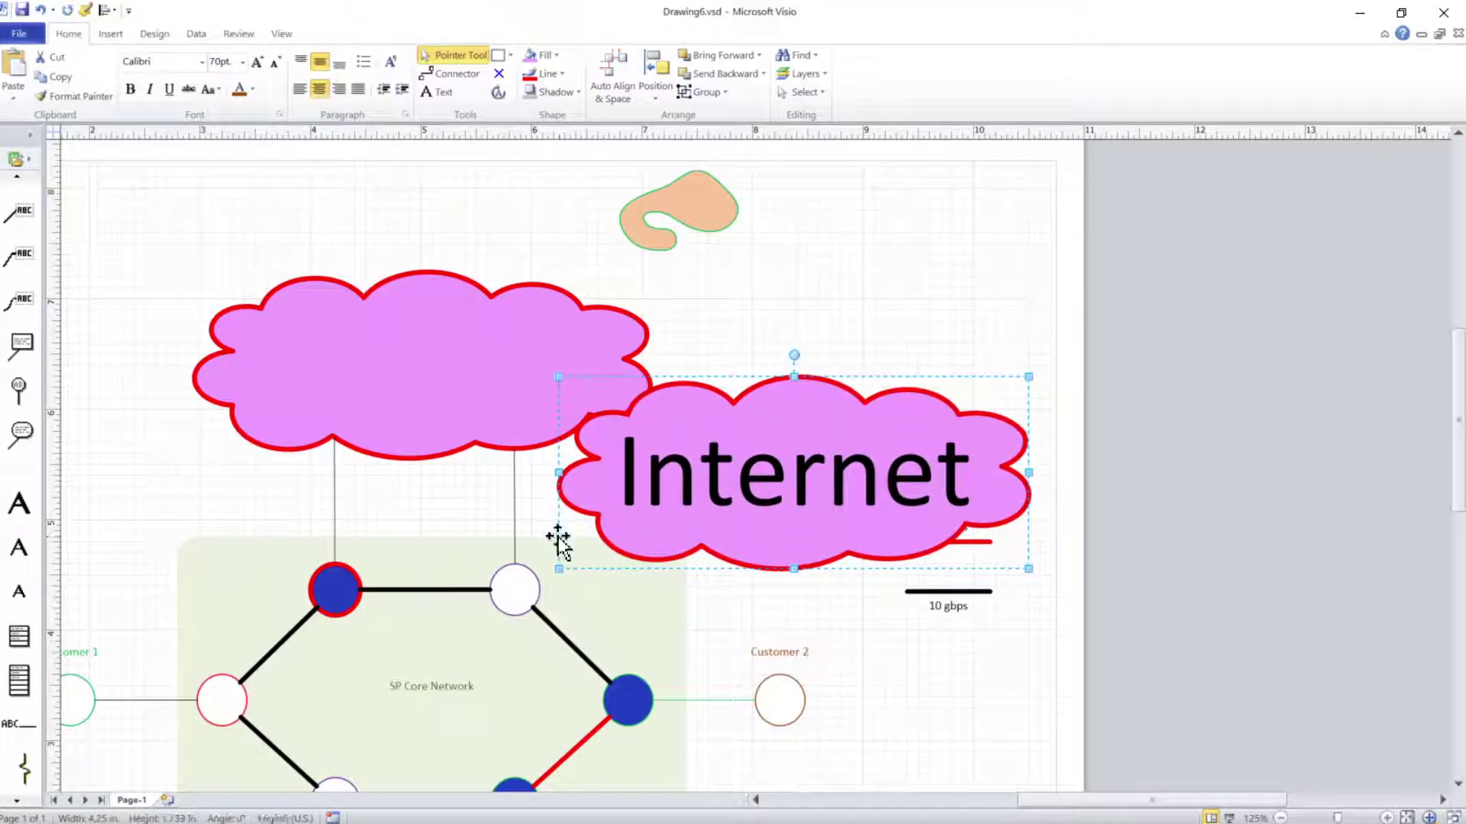
key(ctrl+z)
key(ctrl+z)
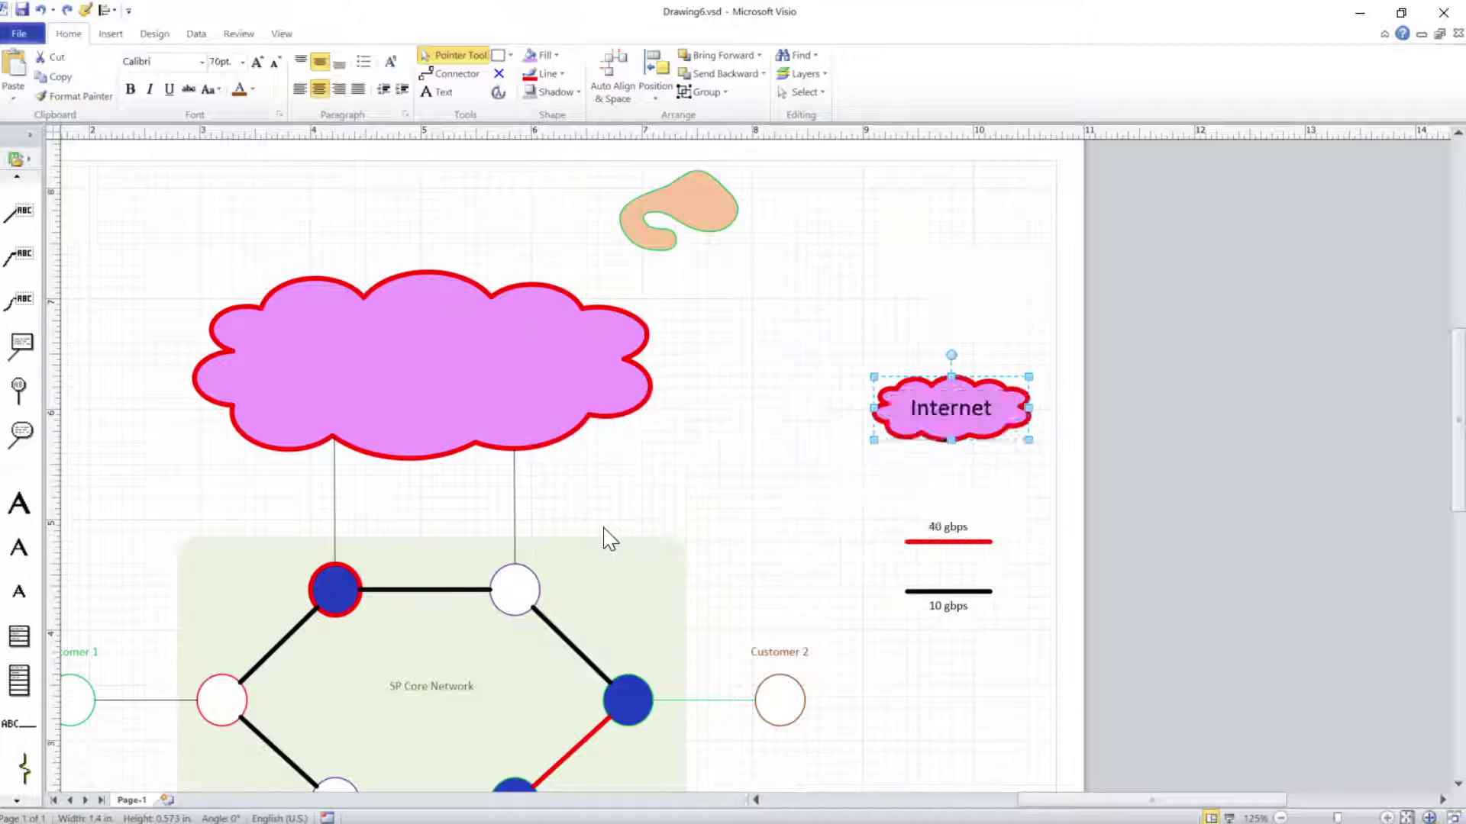
Deselect the "Internet" cloud and fit the whole network diagram page to the window.
click(821, 467)
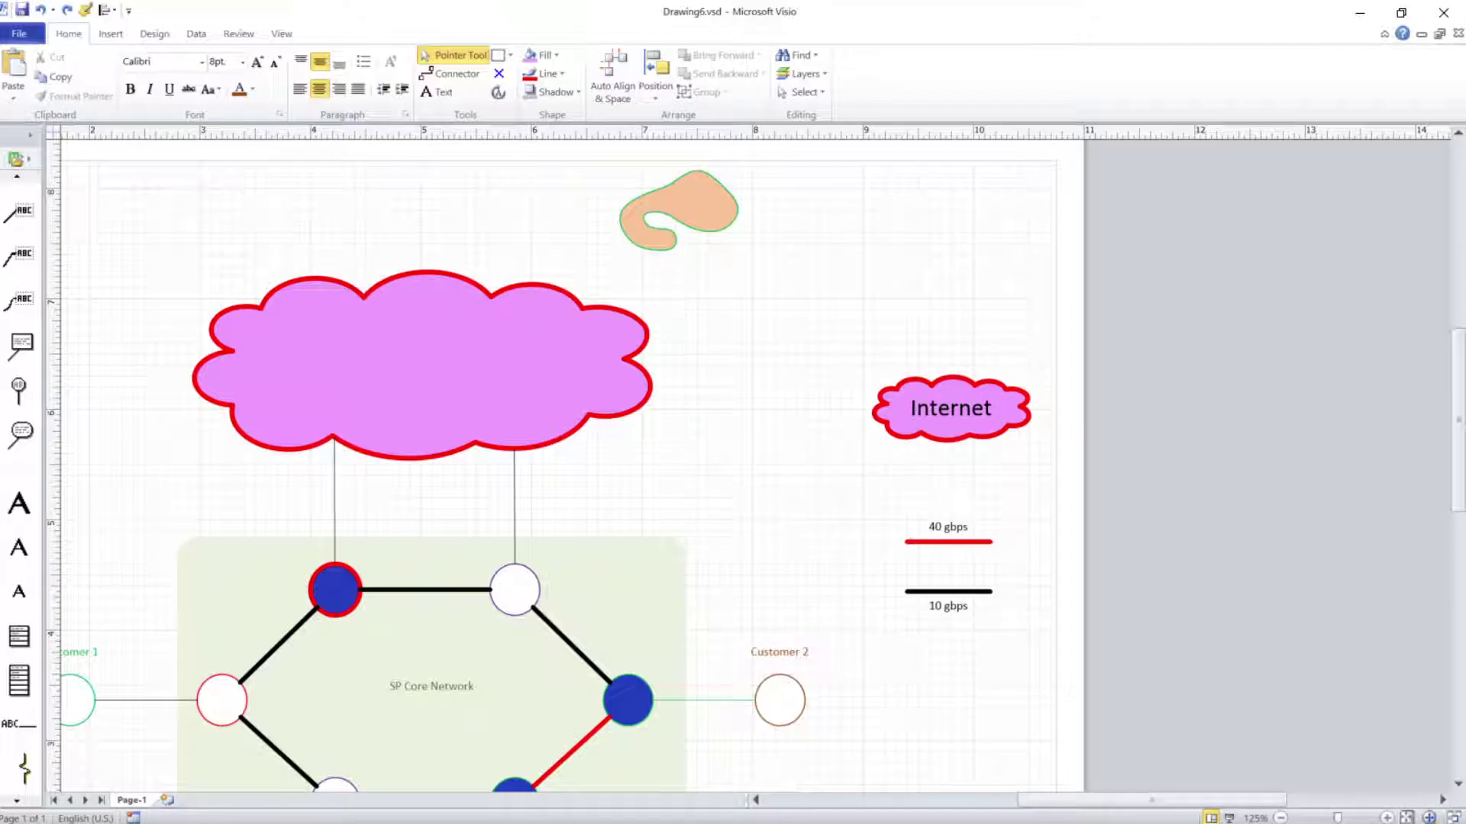
drag(565, 466, 574, 453)
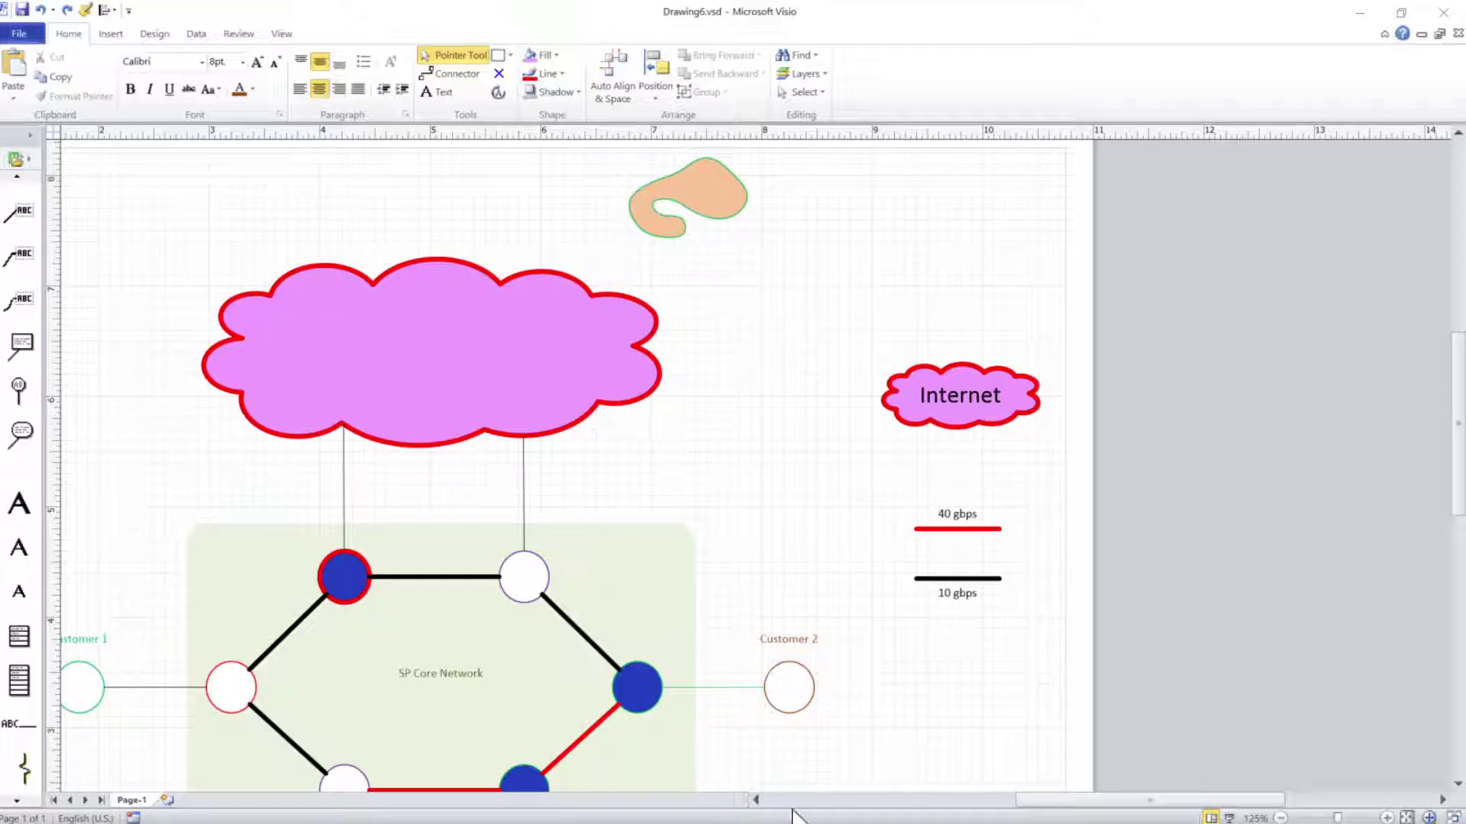
click(756, 799)
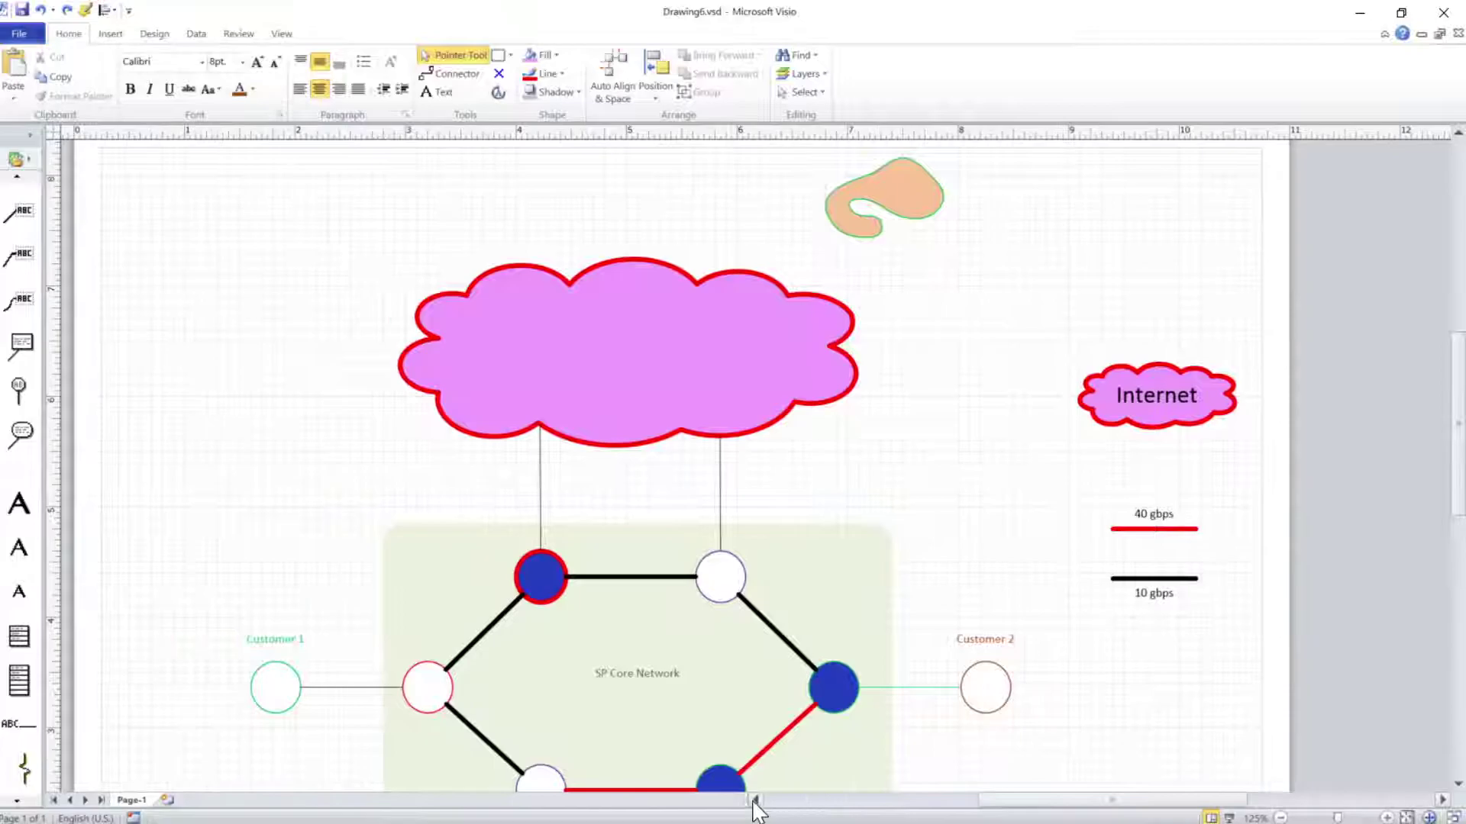
click(282, 34)
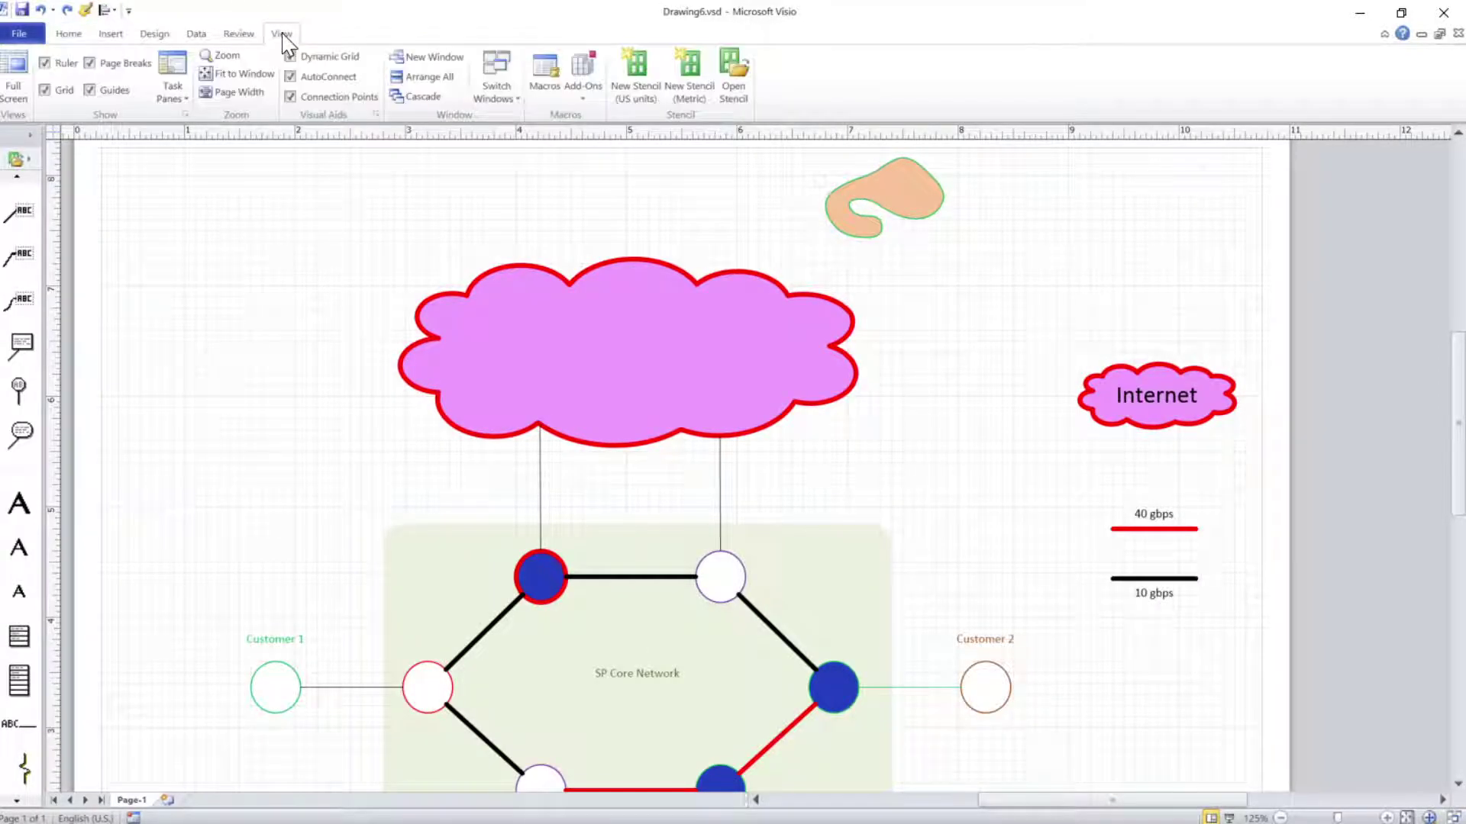
click(256, 79)
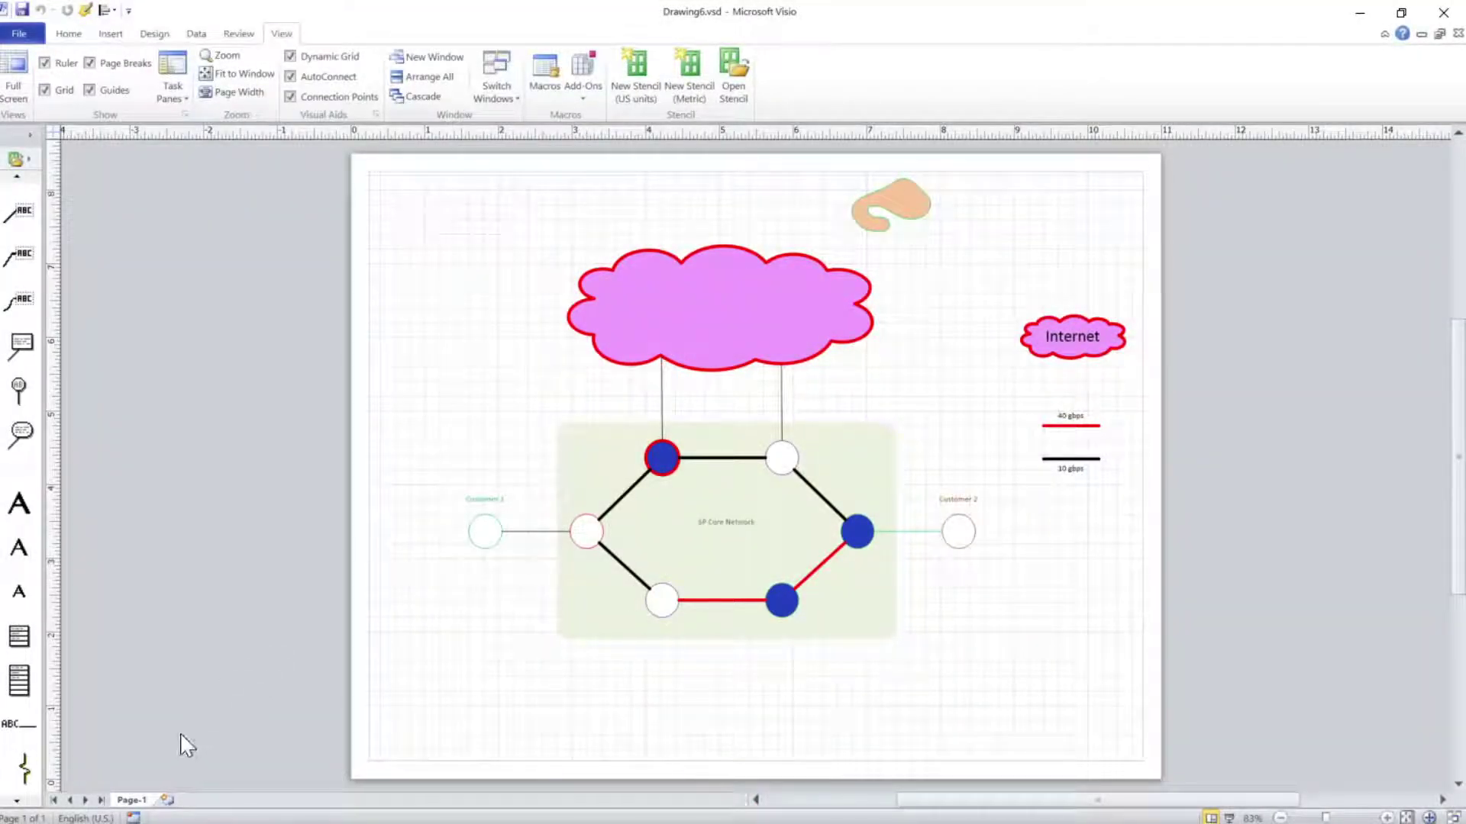
Insert a new blank page after Page-1 and open it.
click(167, 800)
click(132, 800)
click(176, 800)
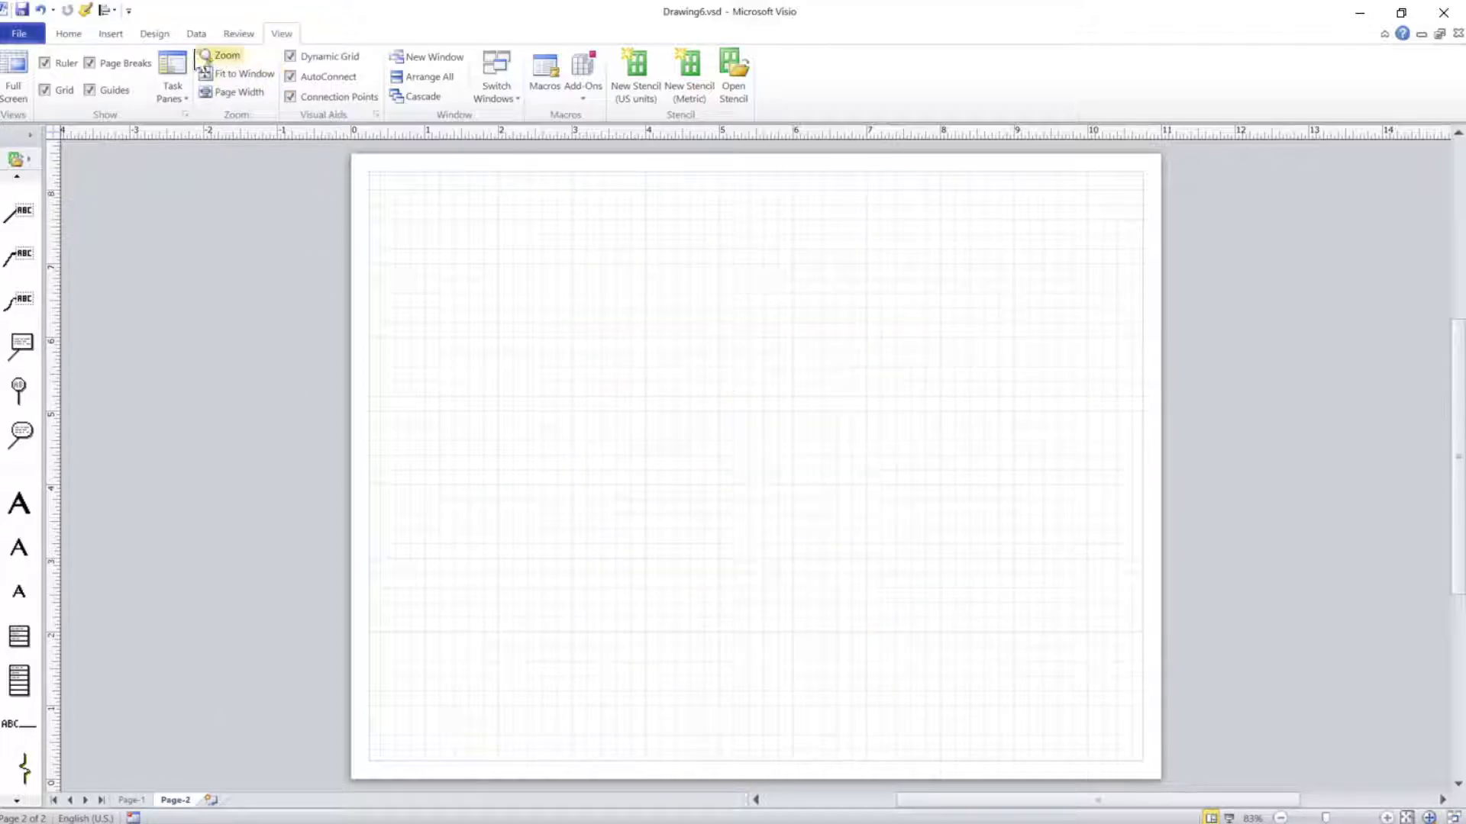
Draw four stacked rectangles down the page's left side, about 0.68 × 0.68, 0.7 × 1.2, 1 × 1.25 and 1.13 × 1.13 in.
click(69, 35)
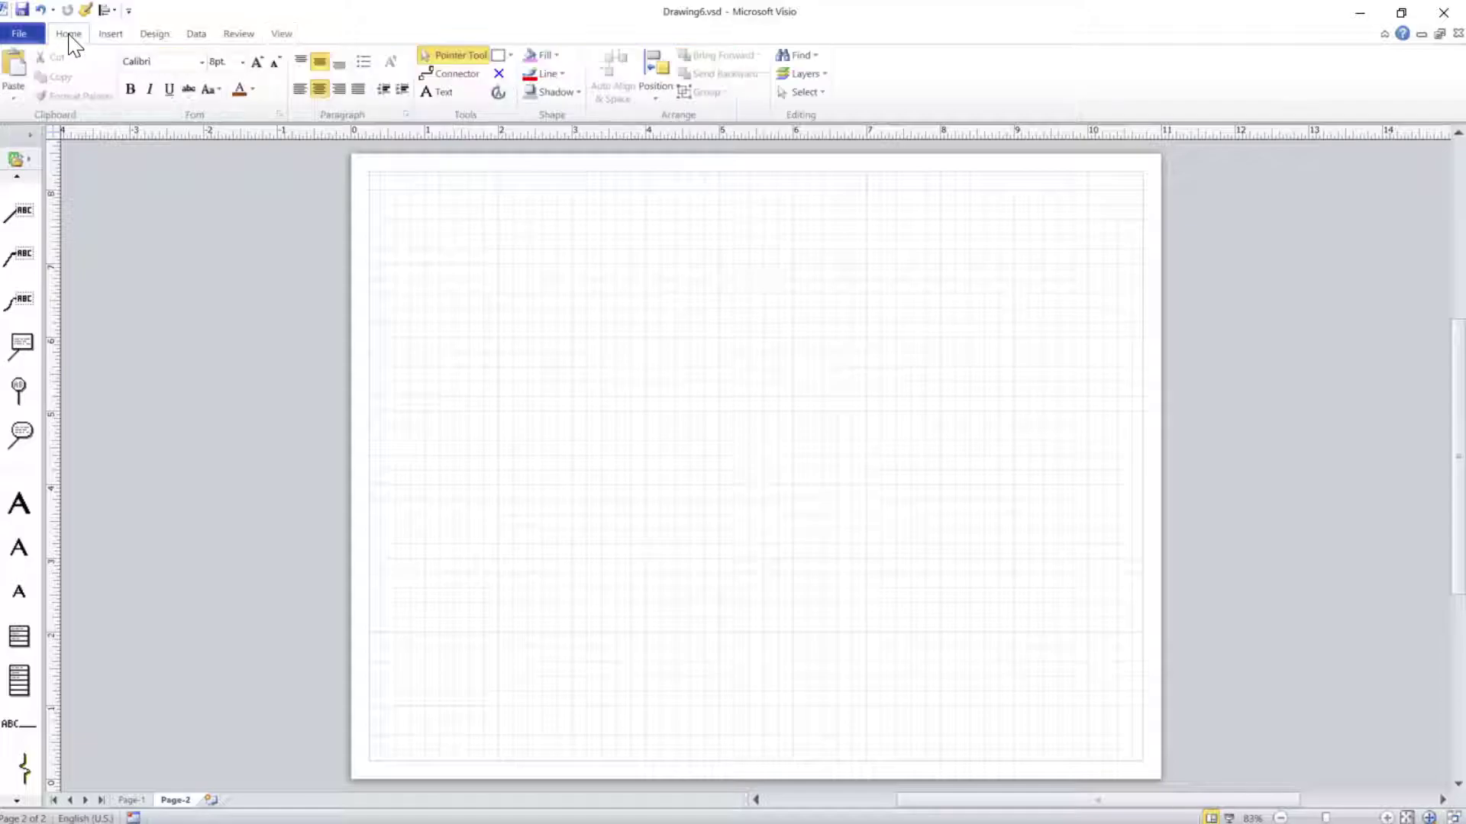
click(499, 56)
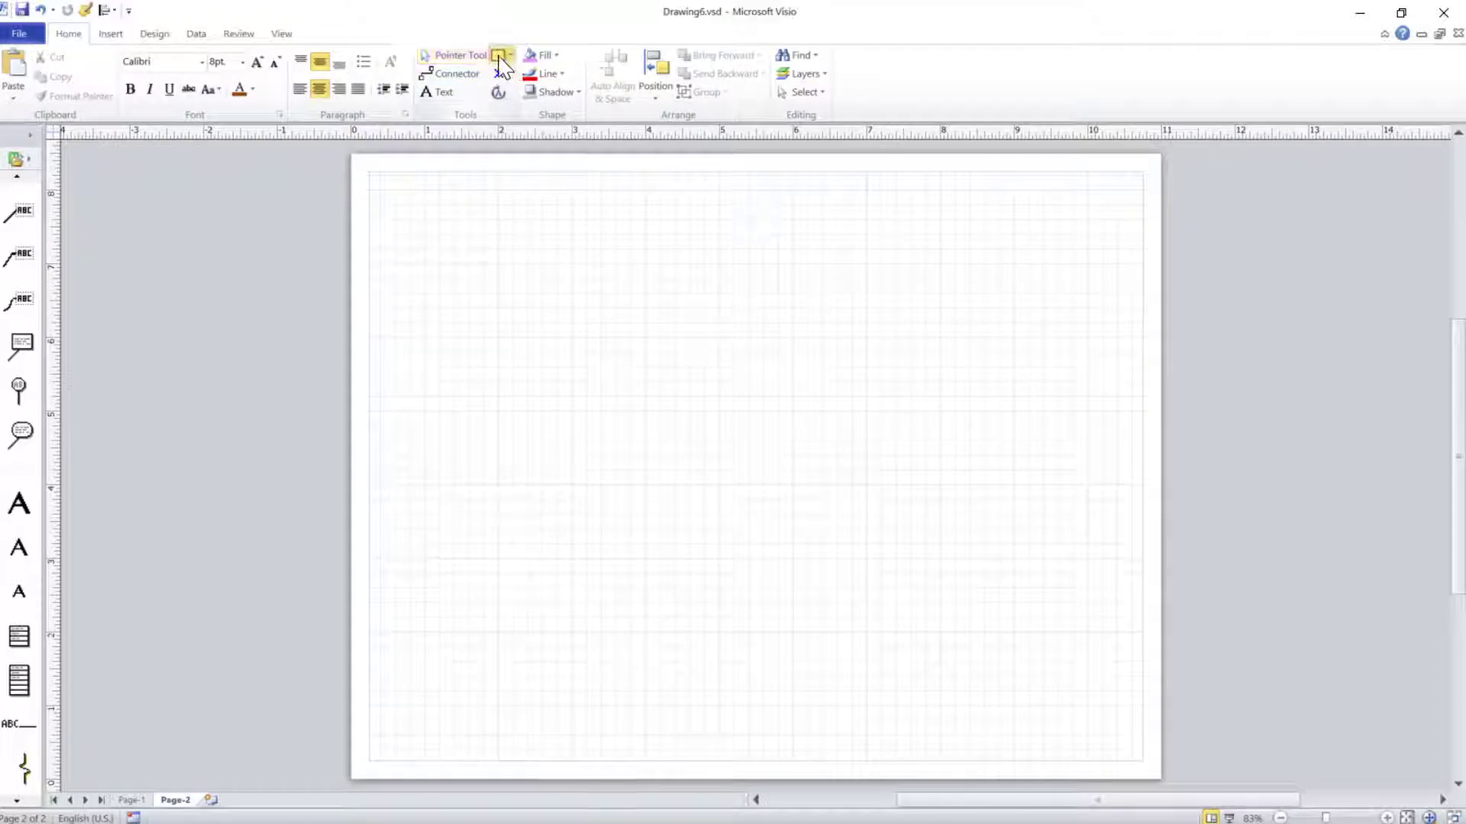
mouse_move(454, 264)
mouse_down()
mouse_move(504, 314)
mouse_move(513, 441)
mouse_up()
drag(453, 477, 528, 569)
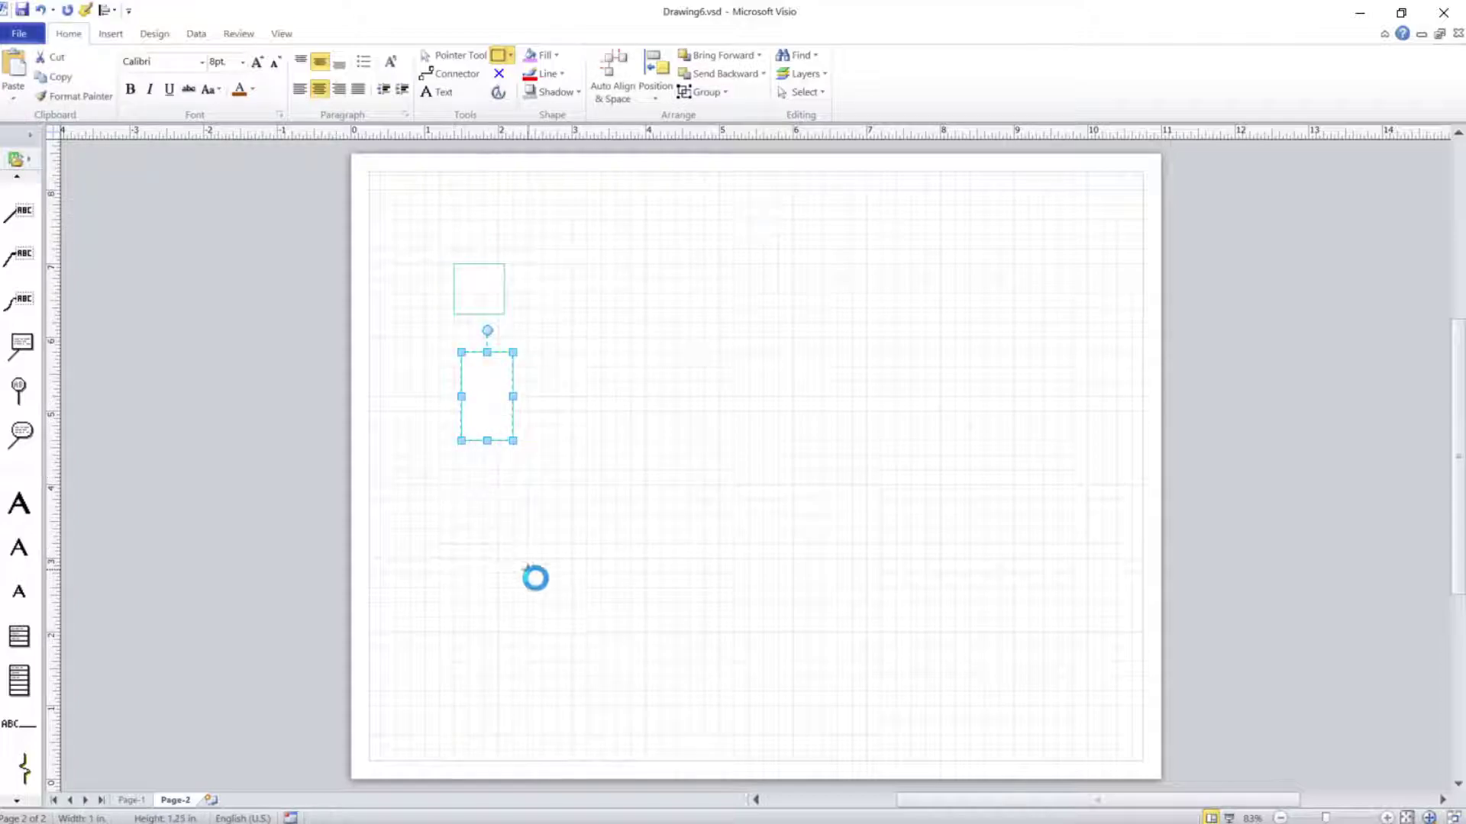
drag(457, 617, 542, 701)
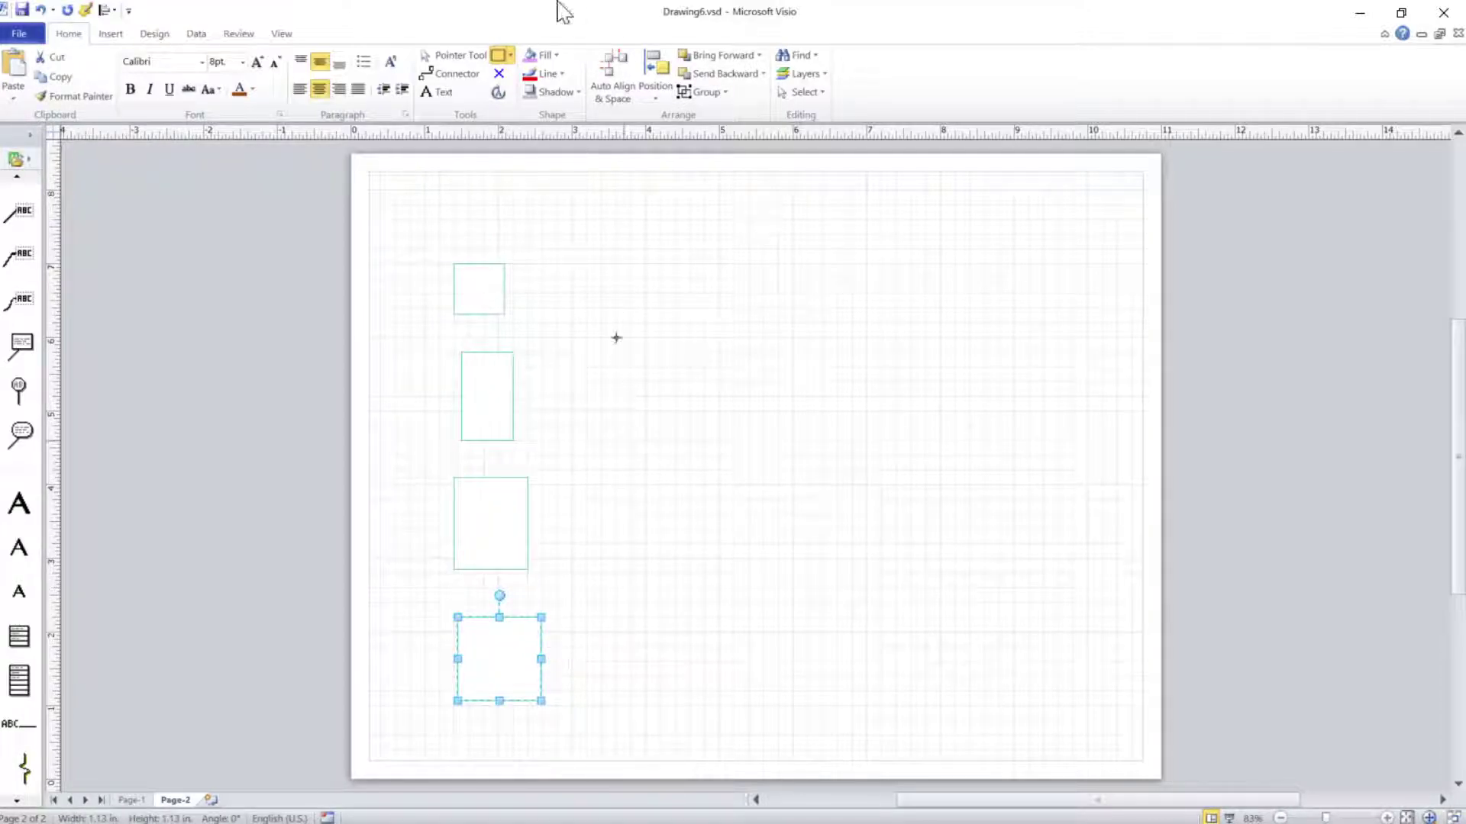
Fill the topmost square with the custom pinkish purple and the rectangle below it with dark green.
click(483, 297)
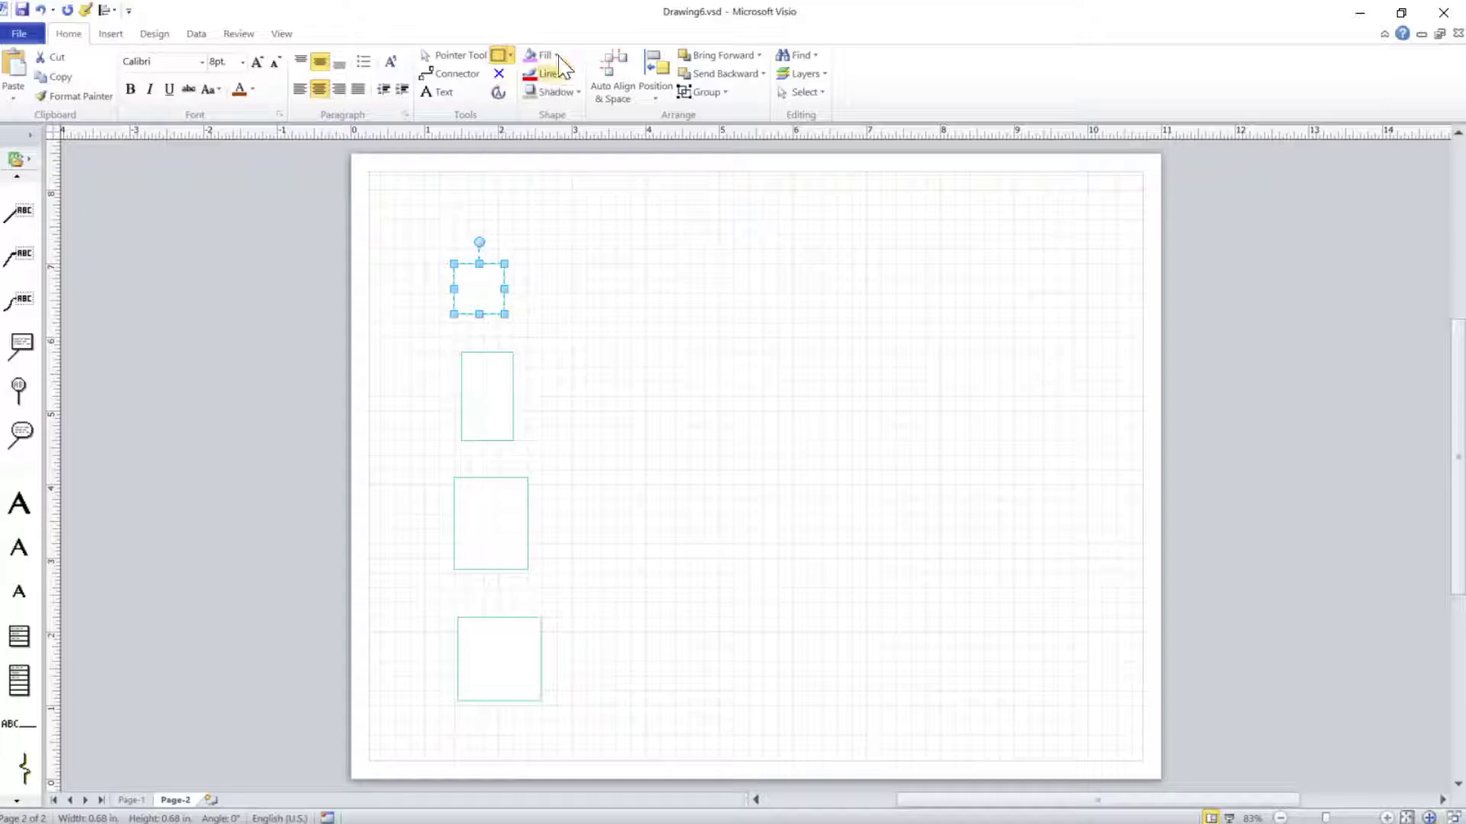
click(534, 63)
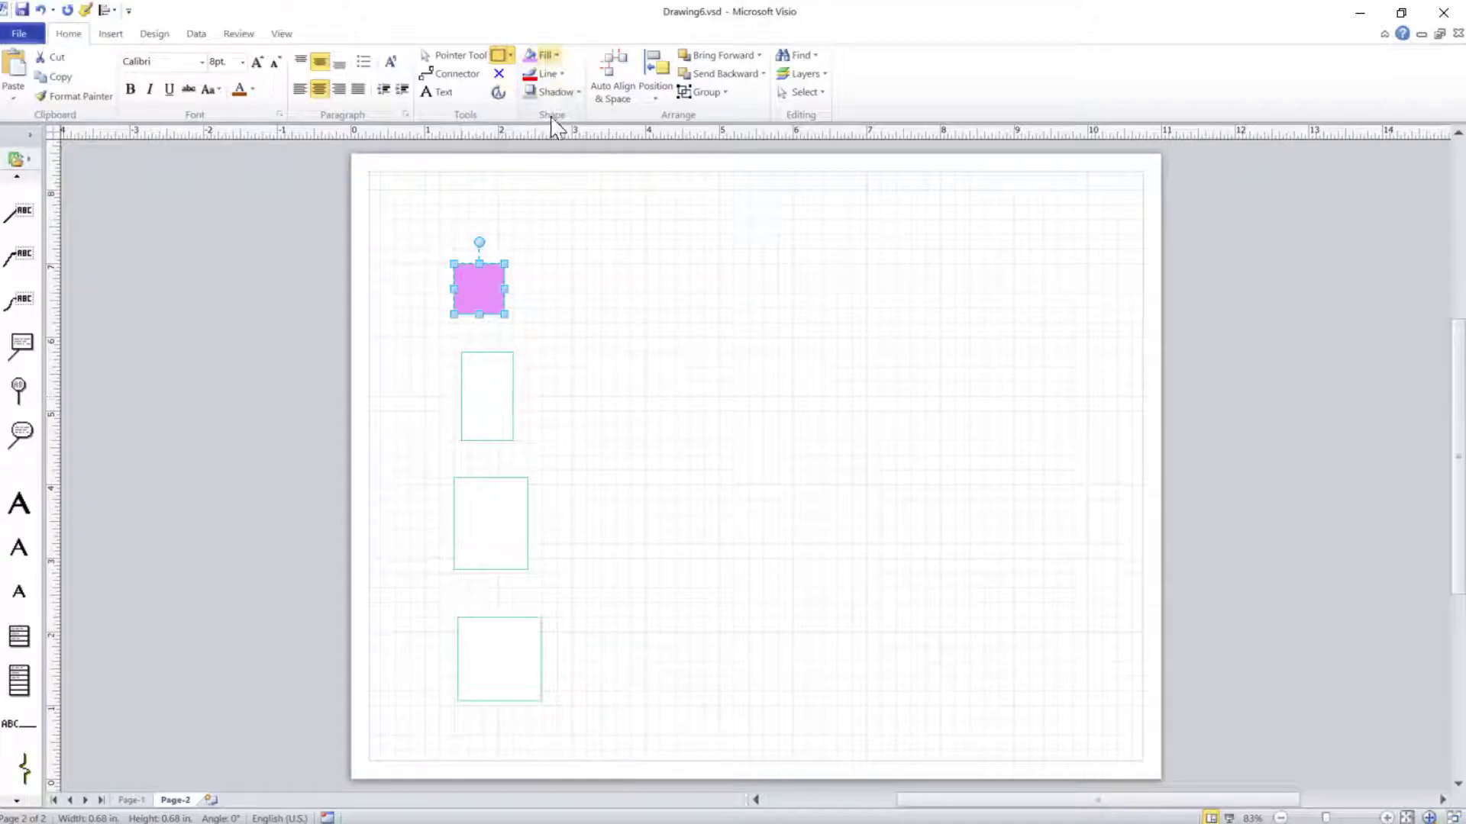
click(502, 369)
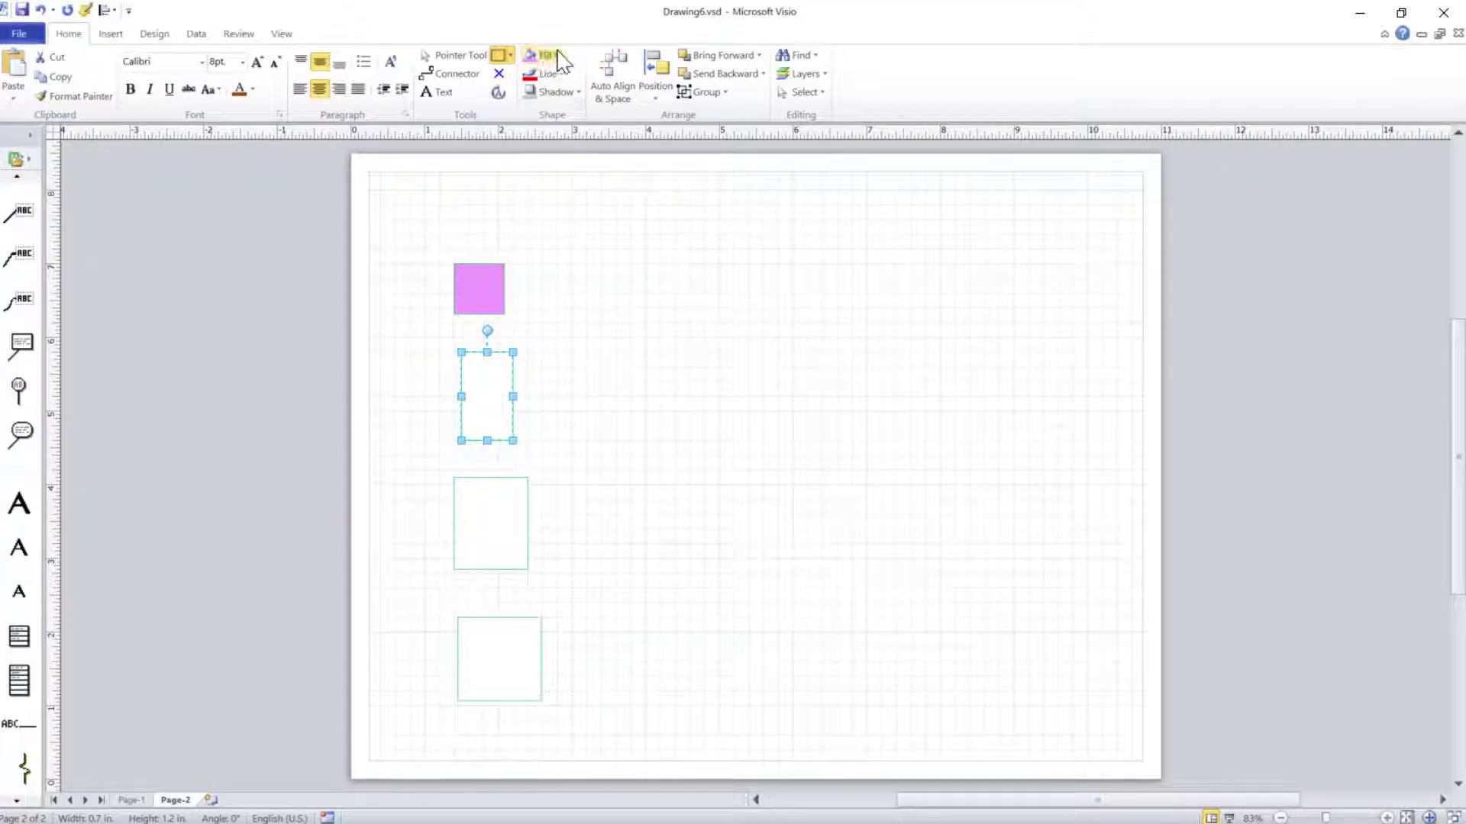
click(556, 55)
click(514, 160)
Fill the third rectangle with dark orange and the lowest square with medium blue.
click(487, 550)
click(556, 55)
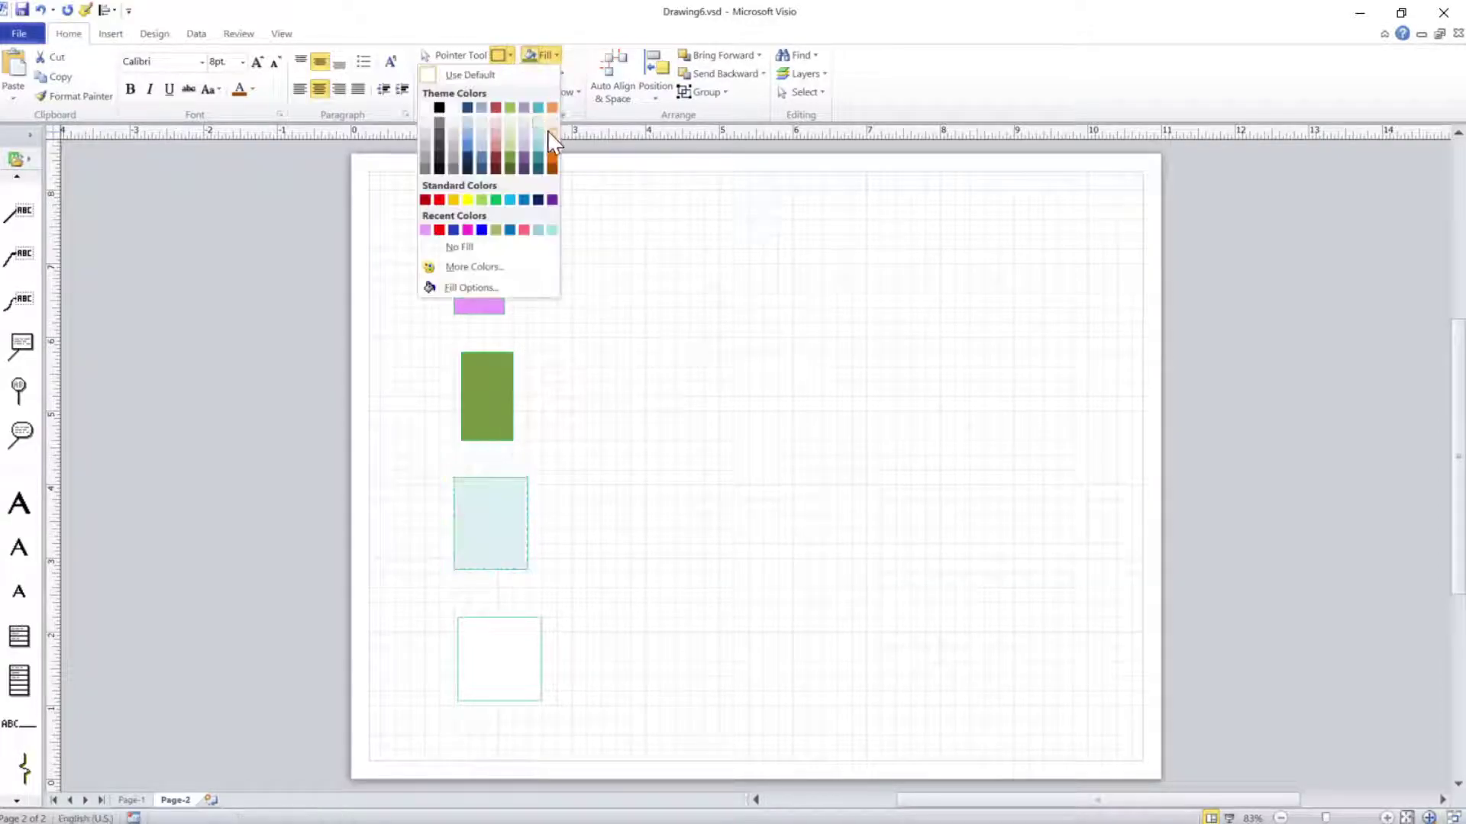
click(472, 663)
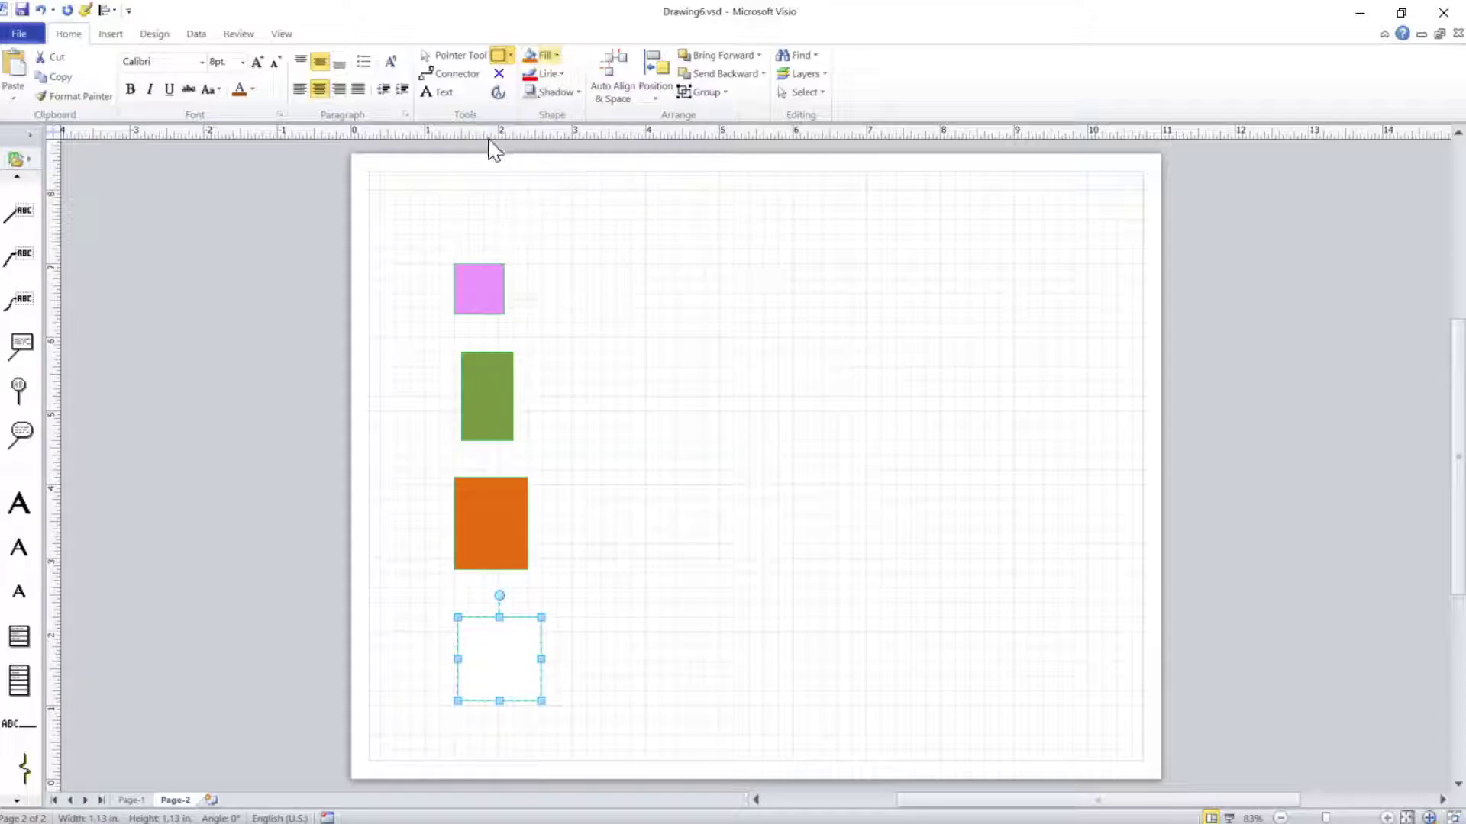
click(543, 55)
click(468, 151)
click(393, 301)
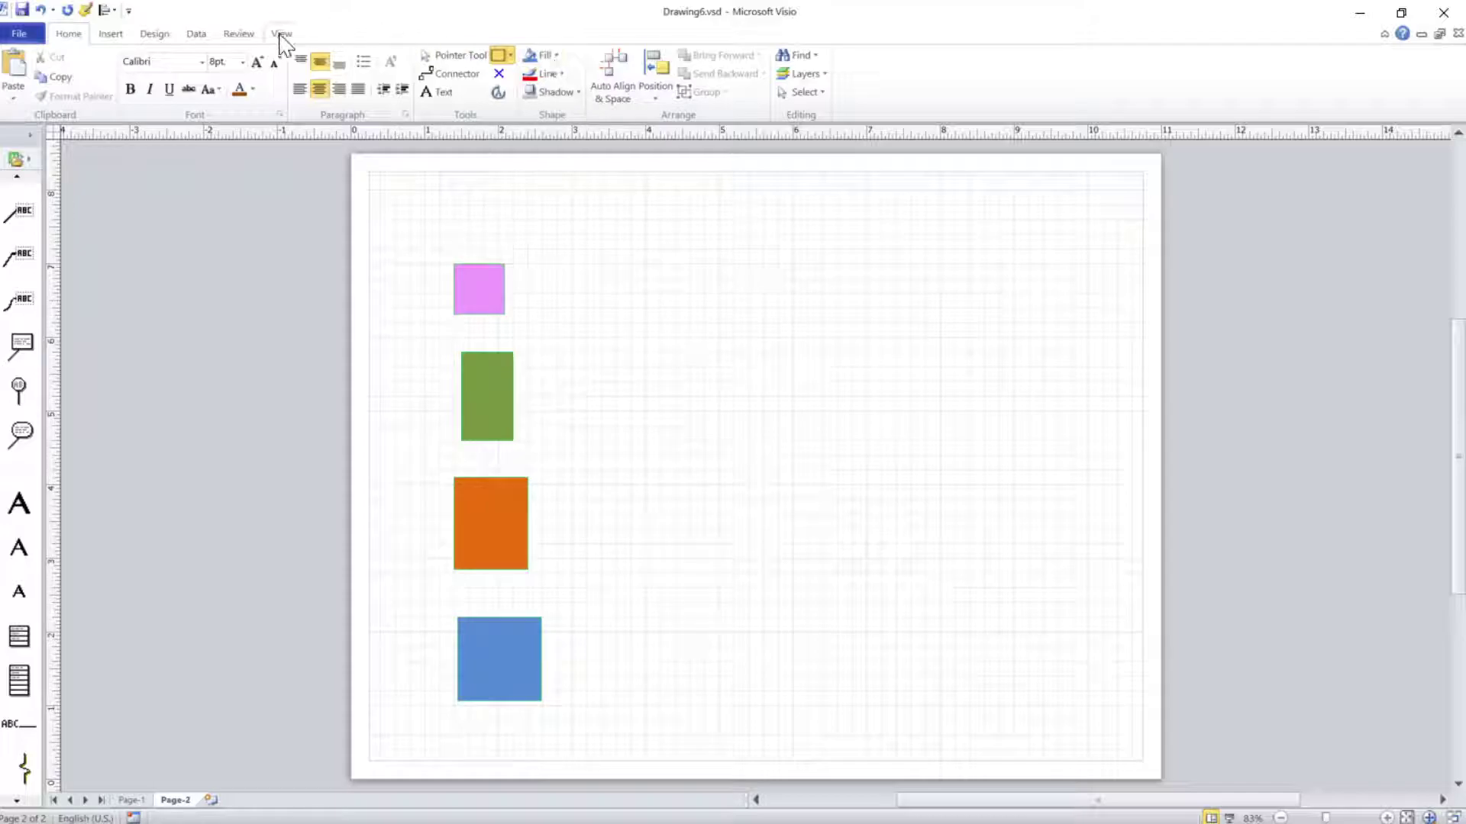